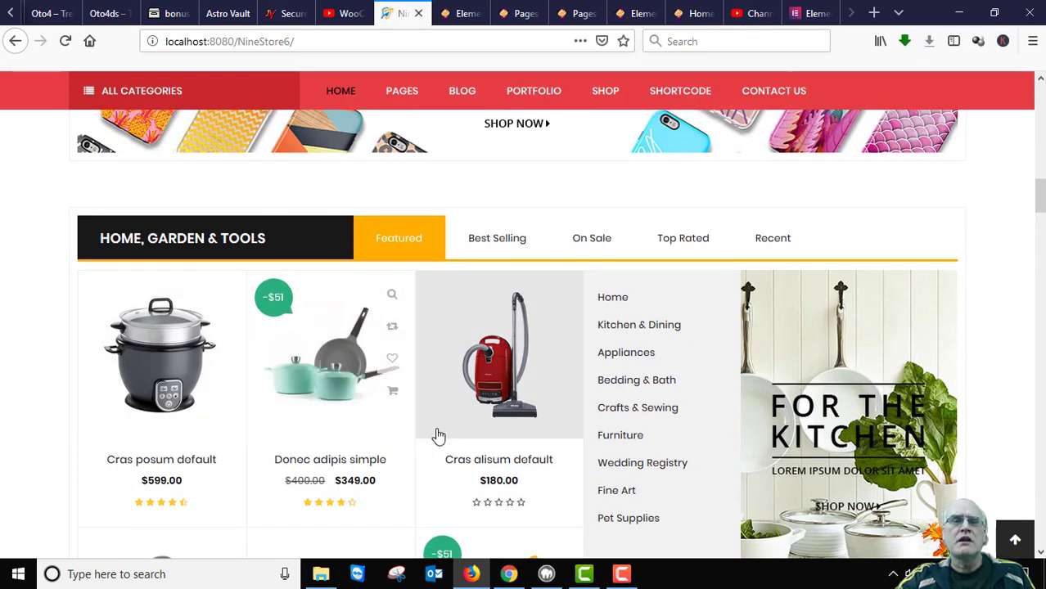
Examine the NineStore demo homepage layout, from the header banners to the tabbed Home, Garden & Tools and Electronics, Computer & Tools sections
scroll(436, 435, "down", 3)
scroll(210, 369, "up", 5)
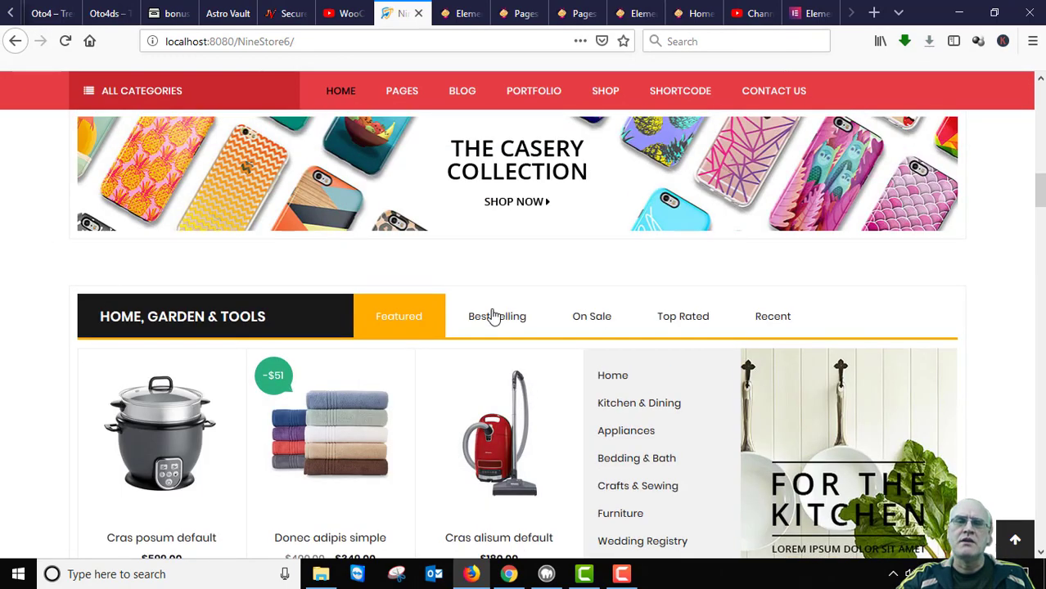
scroll(881, 378, "up", 15)
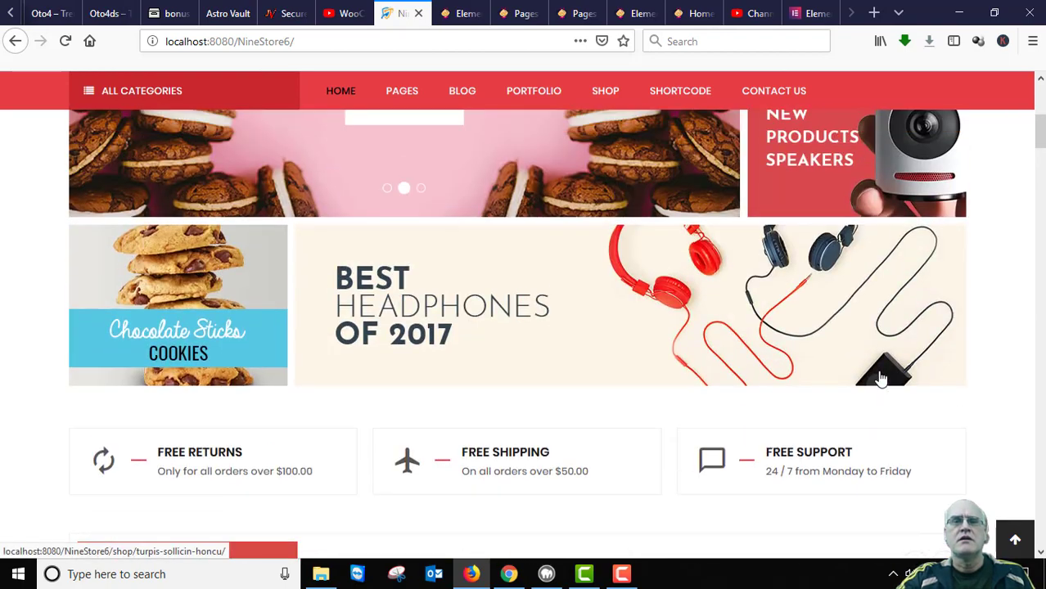
scroll(879, 376, "down", 3)
scroll(818, 376, "up", 5)
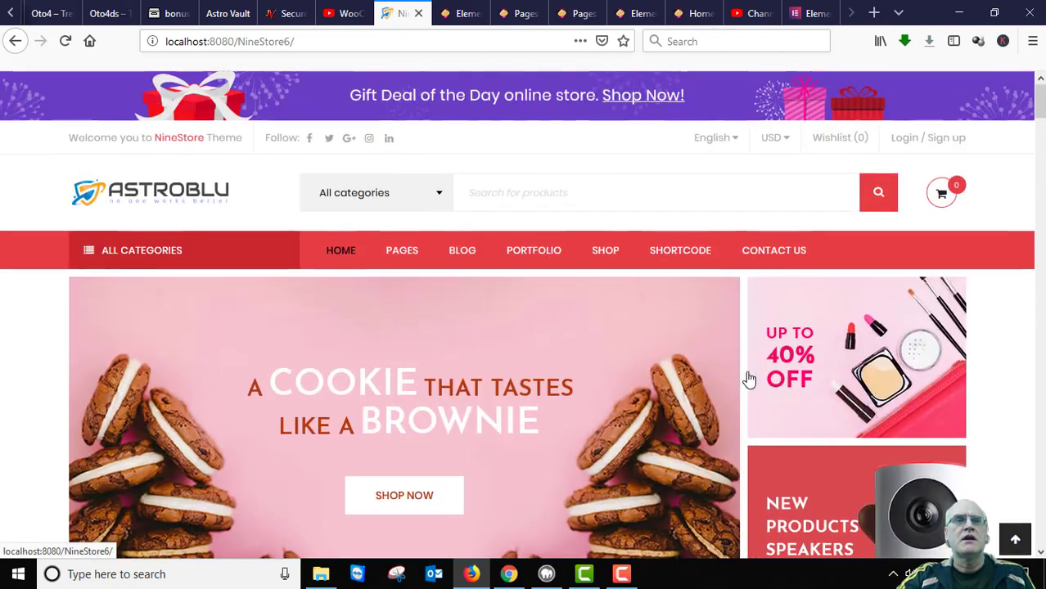
scroll(265, 303, "down", 5)
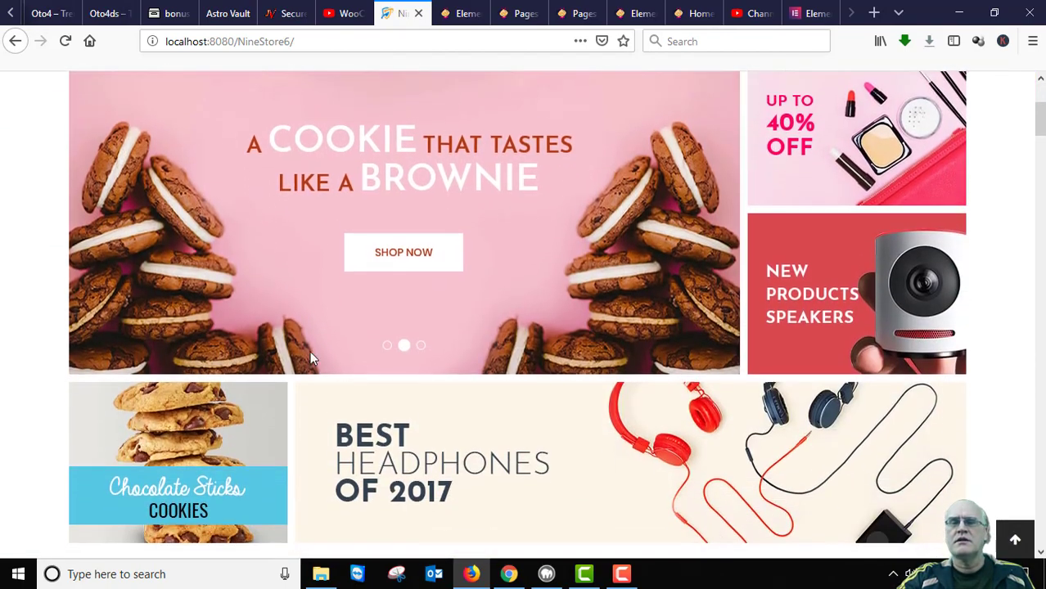
scroll(358, 385, "down", 10)
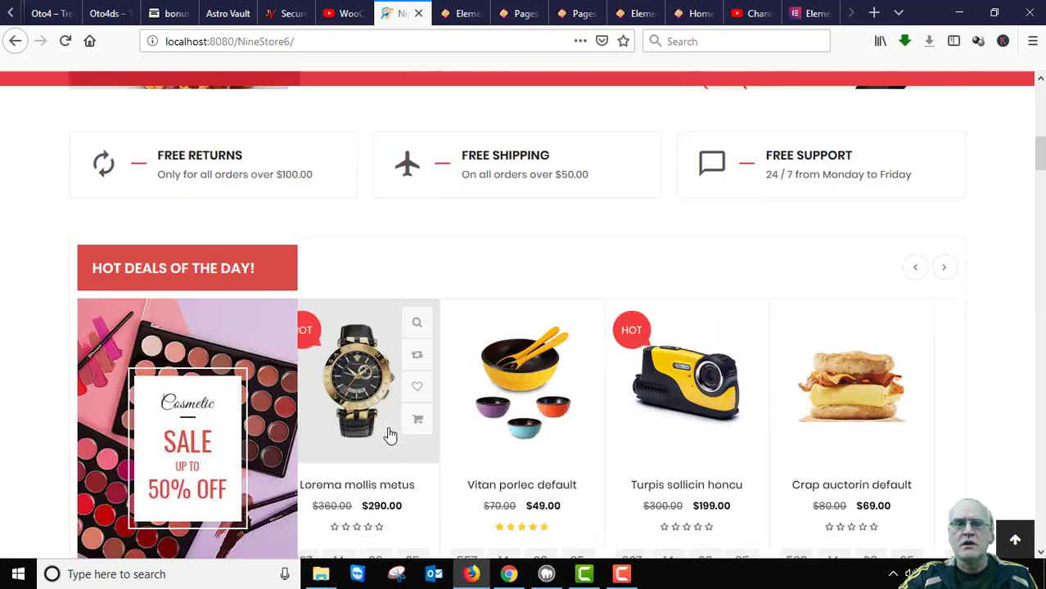
scroll(390, 438, "down", 5)
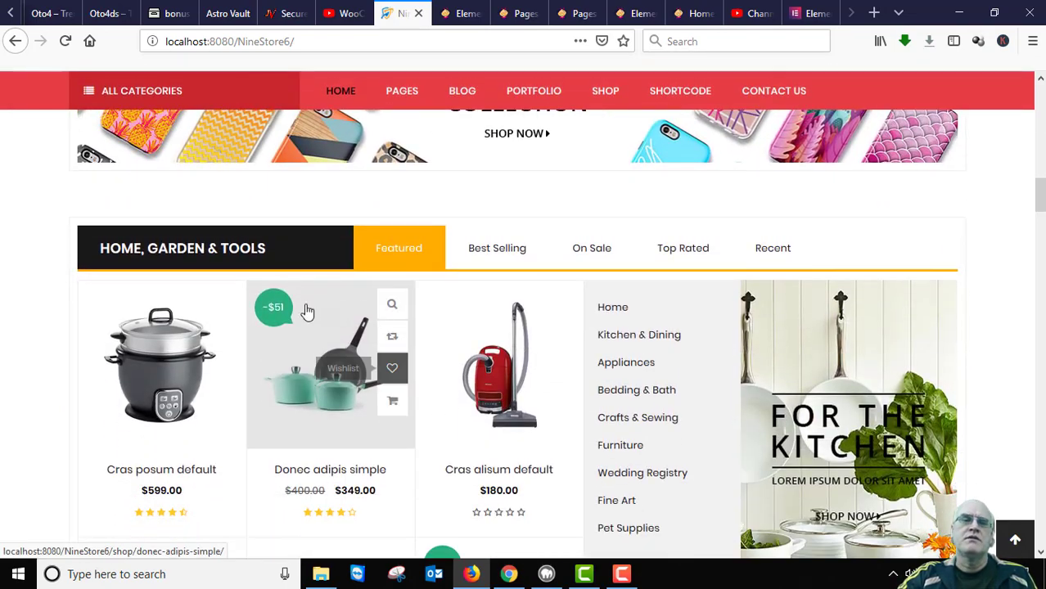
scroll(738, 363, "down", 7)
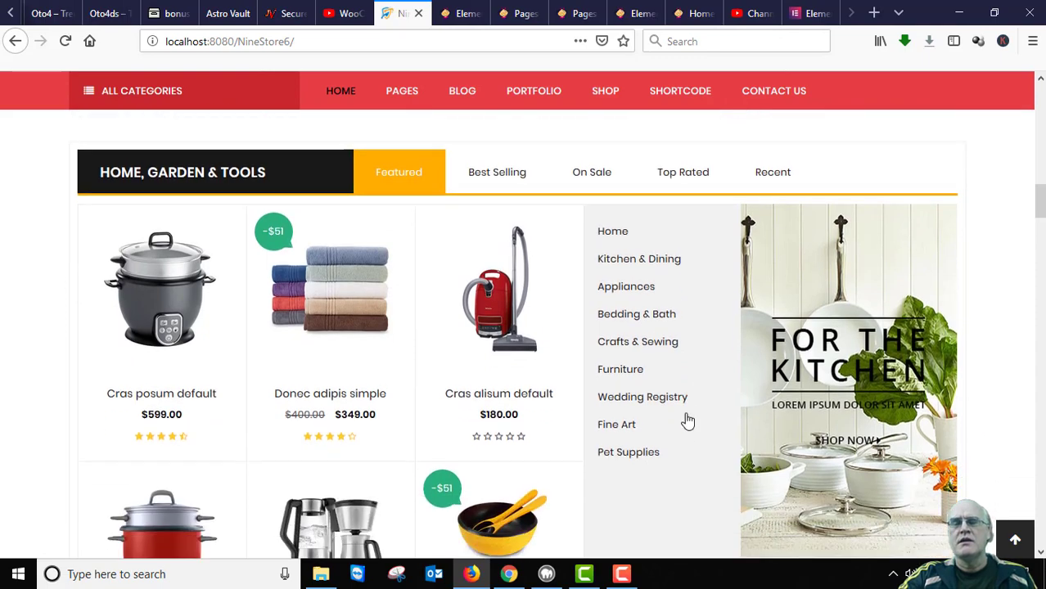
scroll(671, 422, "down", 1)
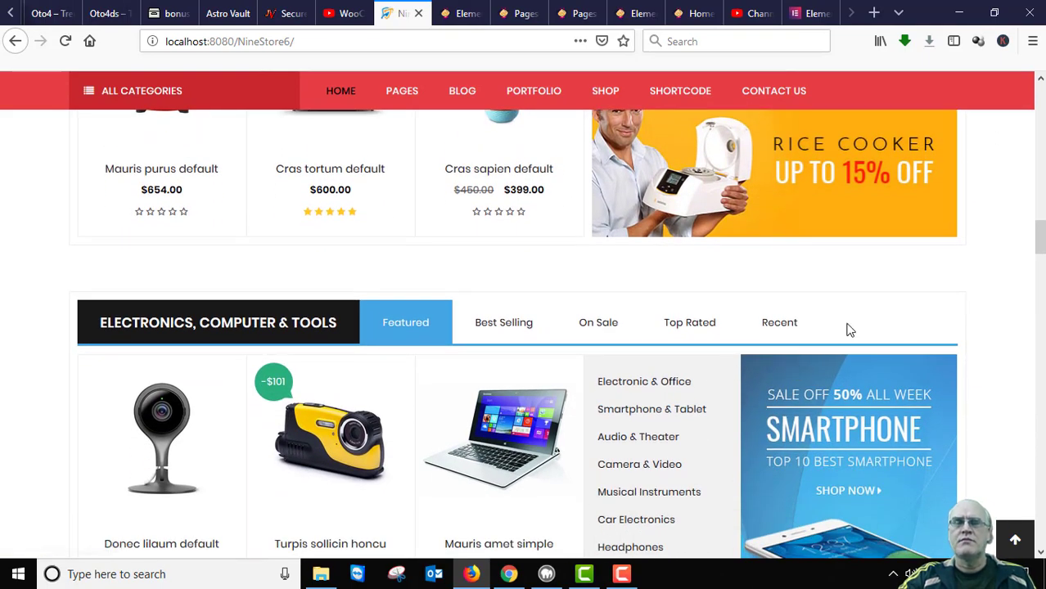
scroll(849, 329, "down", 1)
scroll(848, 352, "down", 7)
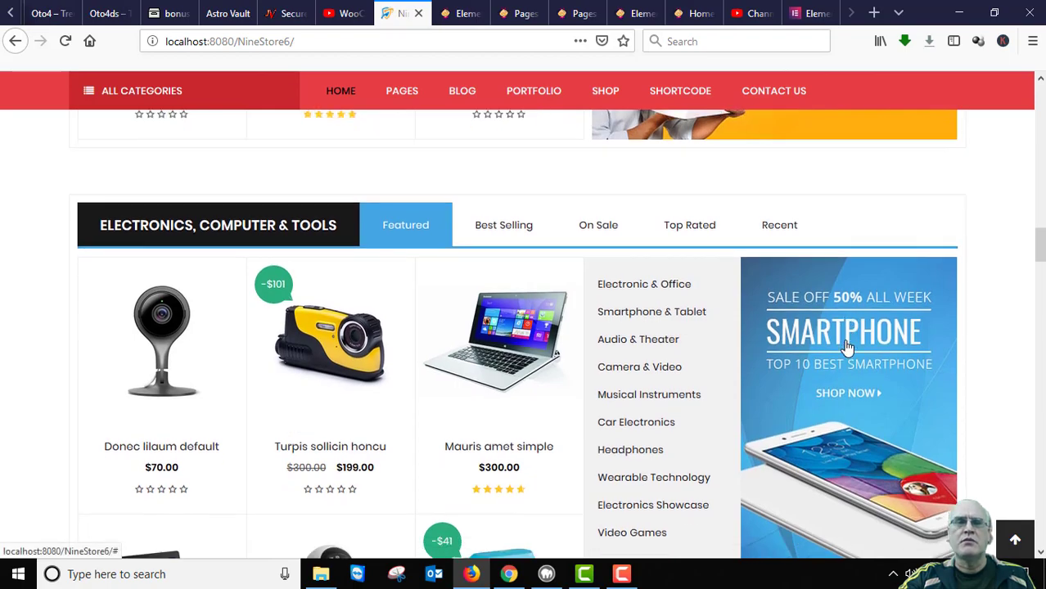
scroll(847, 362, "up", 1)
scroll(847, 362, "up", 15)
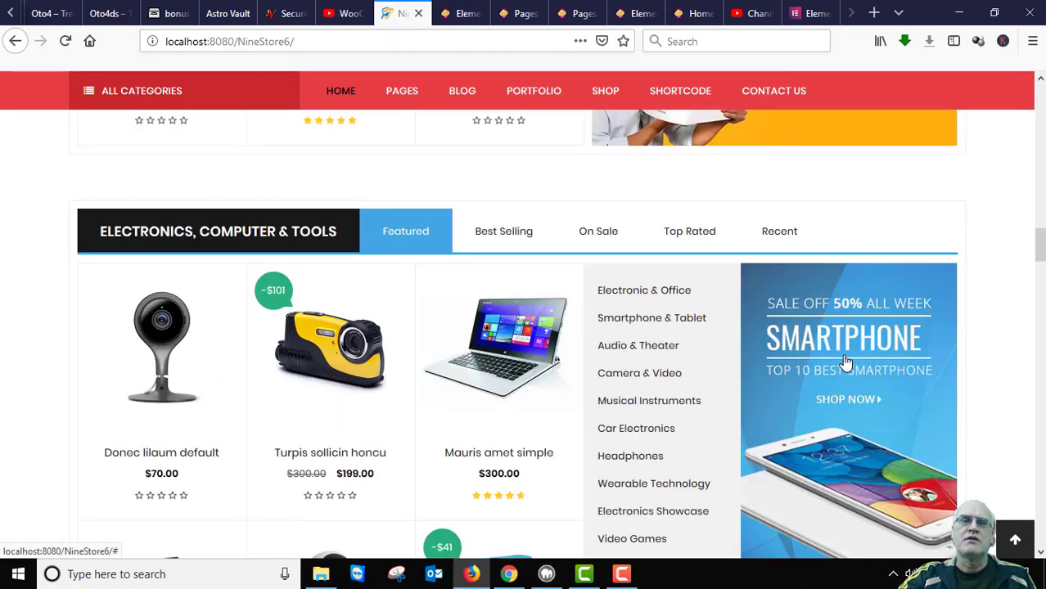
scroll(843, 362, "down", 2)
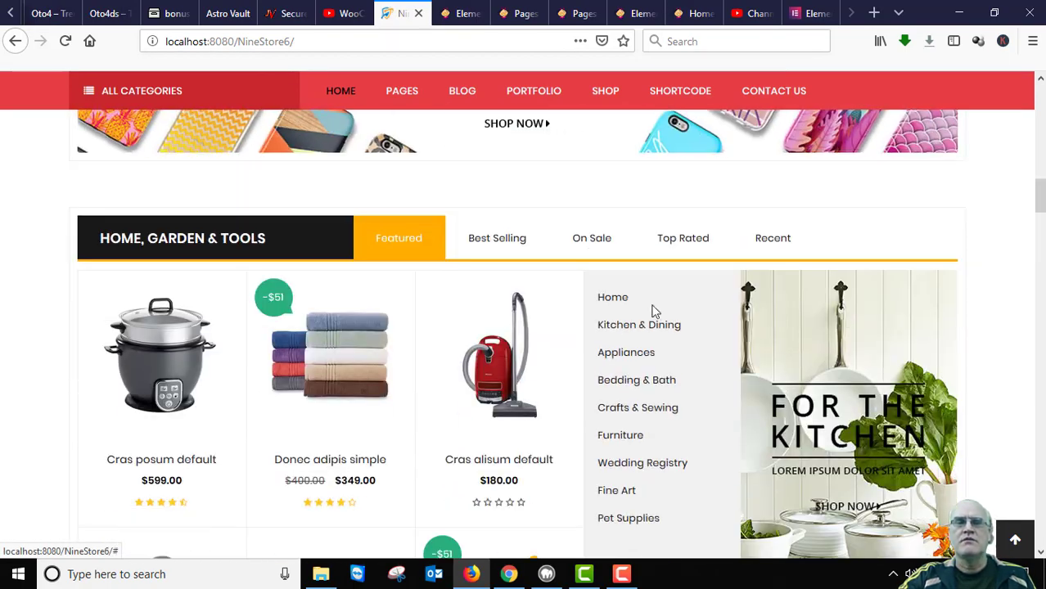
View the Best Selling products of the Home, Garden & Tools section and return to its Featured products
left_click(479, 248)
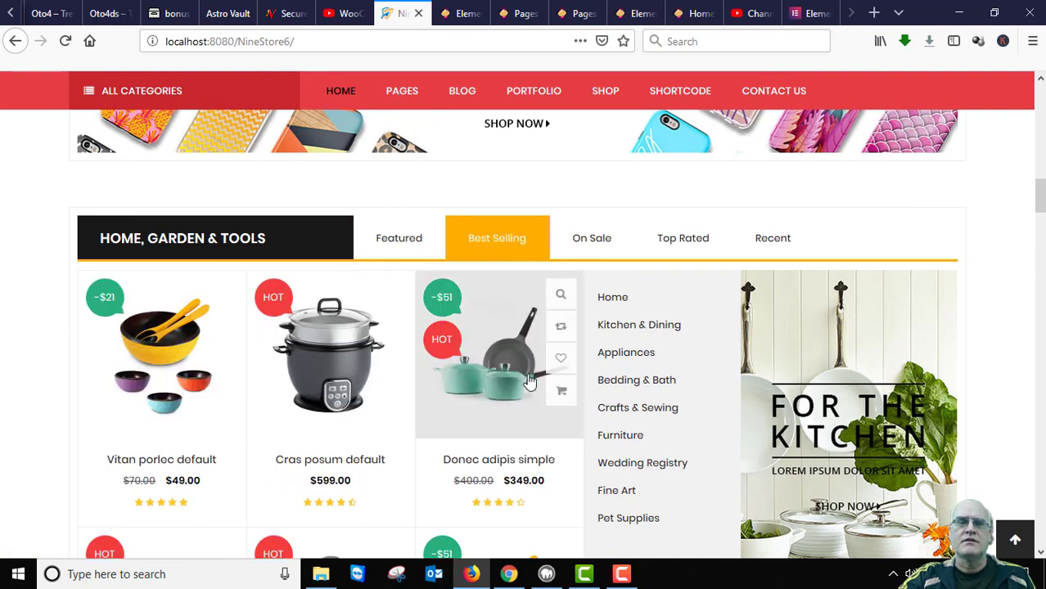
scroll(457, 422, "down", 1)
scroll(457, 423, "down", 2)
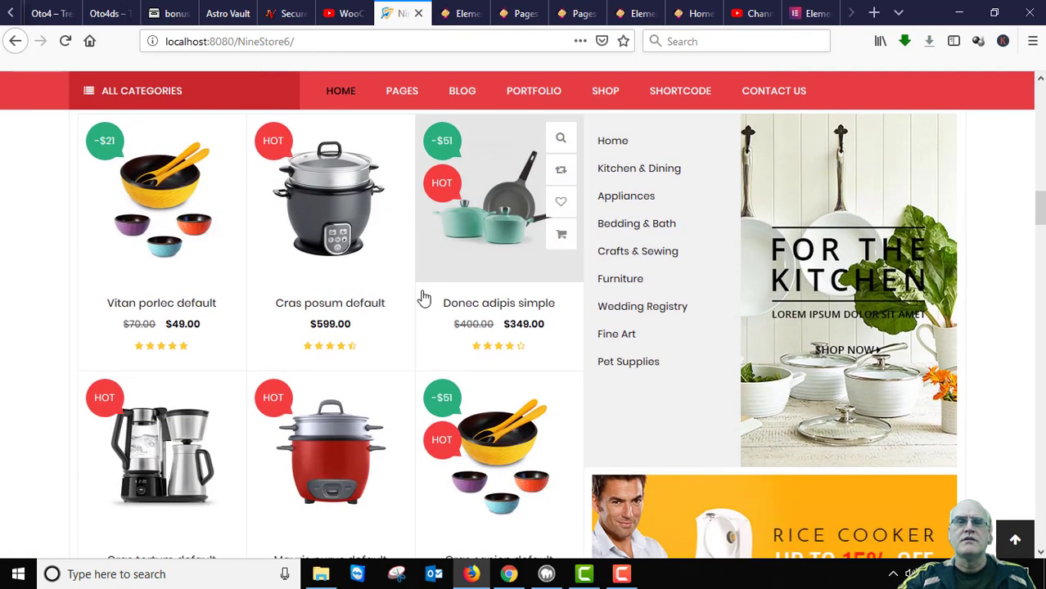
scroll(429, 334, "up", 2)
left_click(383, 238)
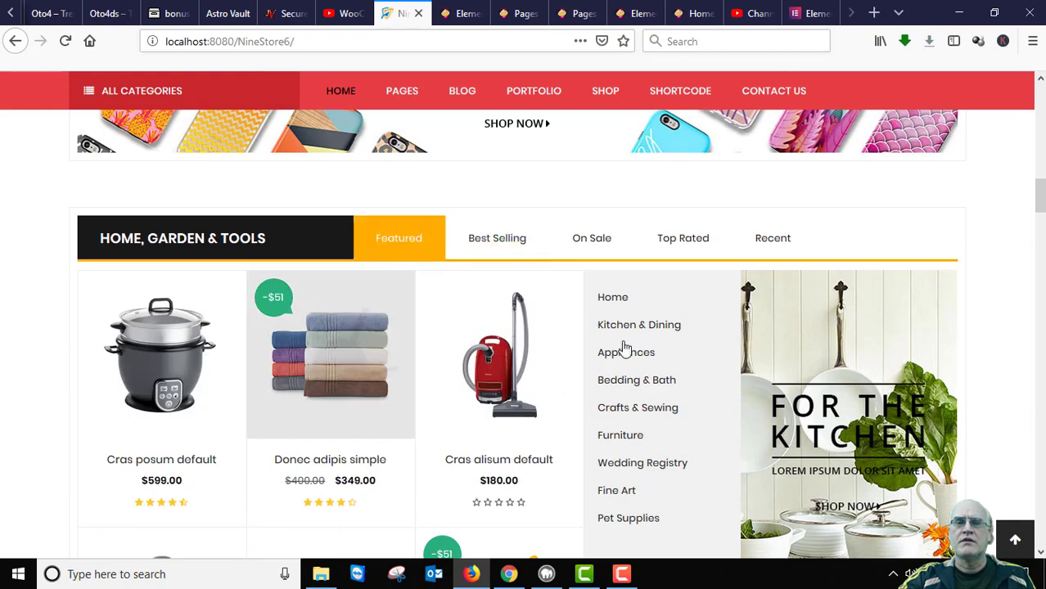
scroll(655, 344, "down", 3)
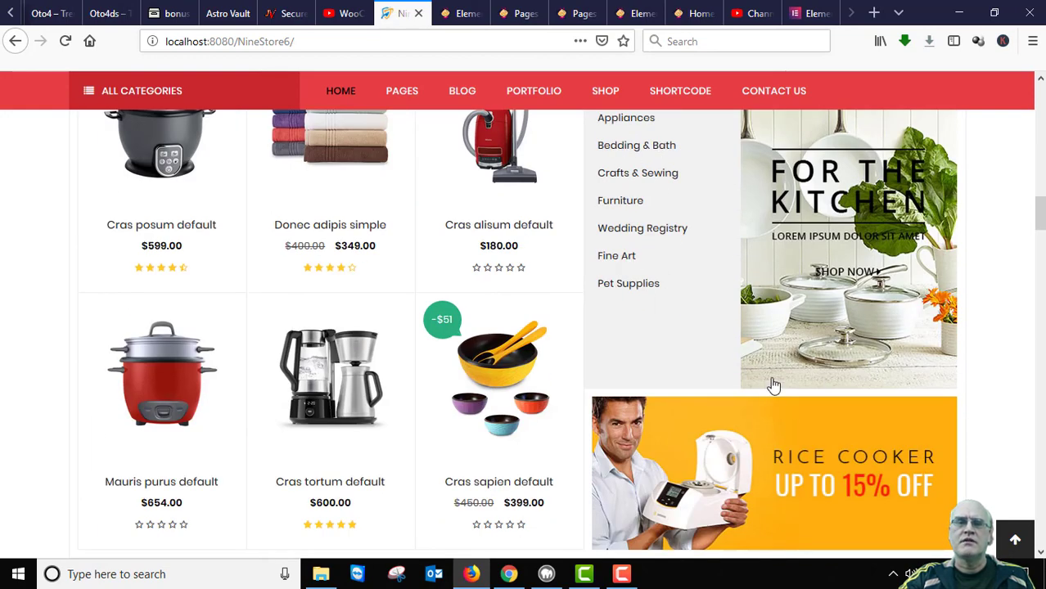
scroll(773, 385, "up", 3)
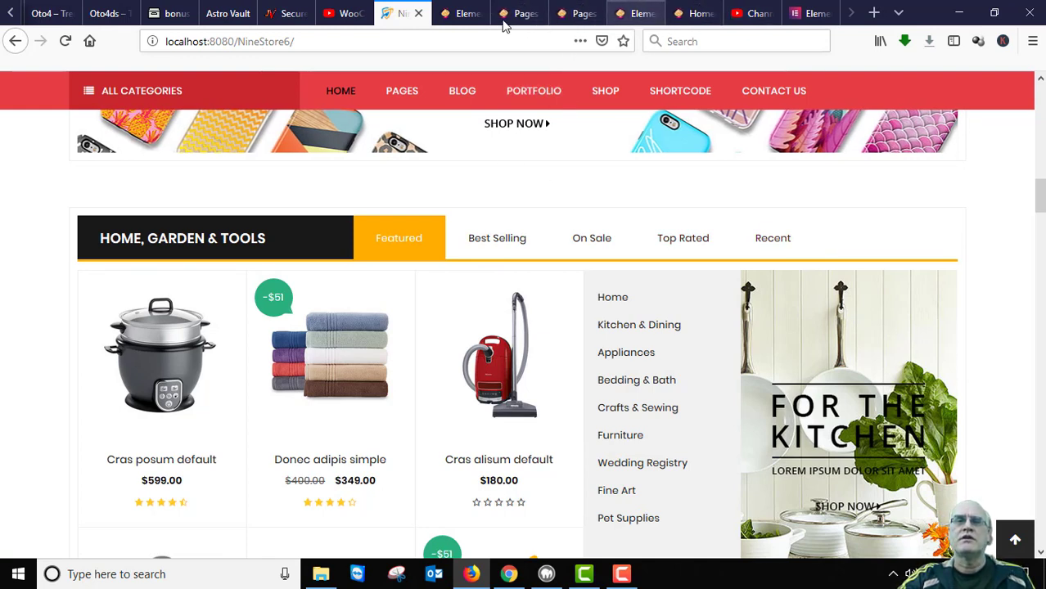
Switch to the Elementor editor for the shoptimizer page and review its image banners, product photos and tabs section
left_click(455, 14)
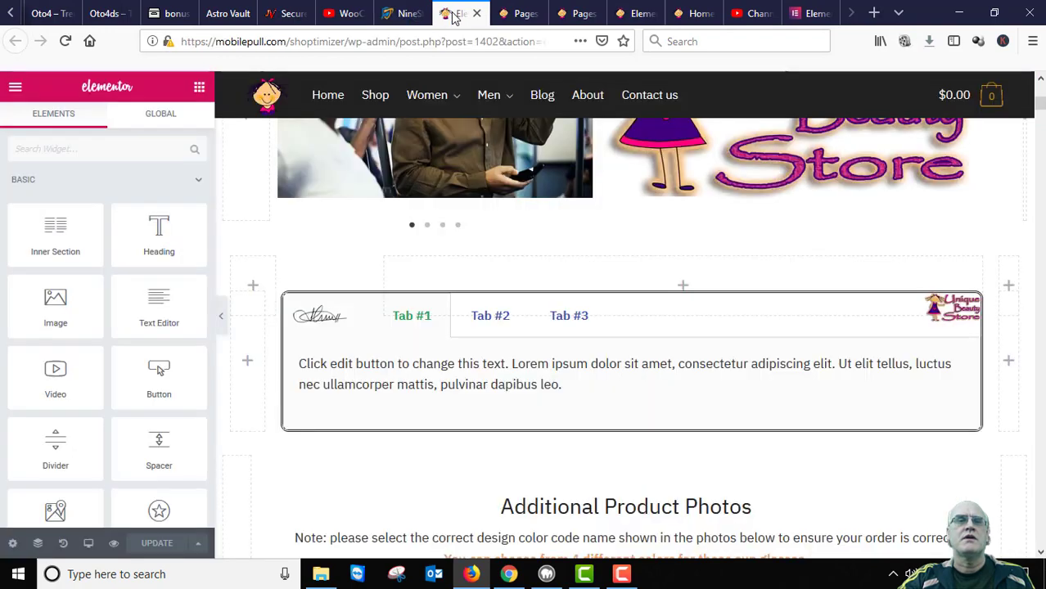
scroll(408, 207, "up", 5)
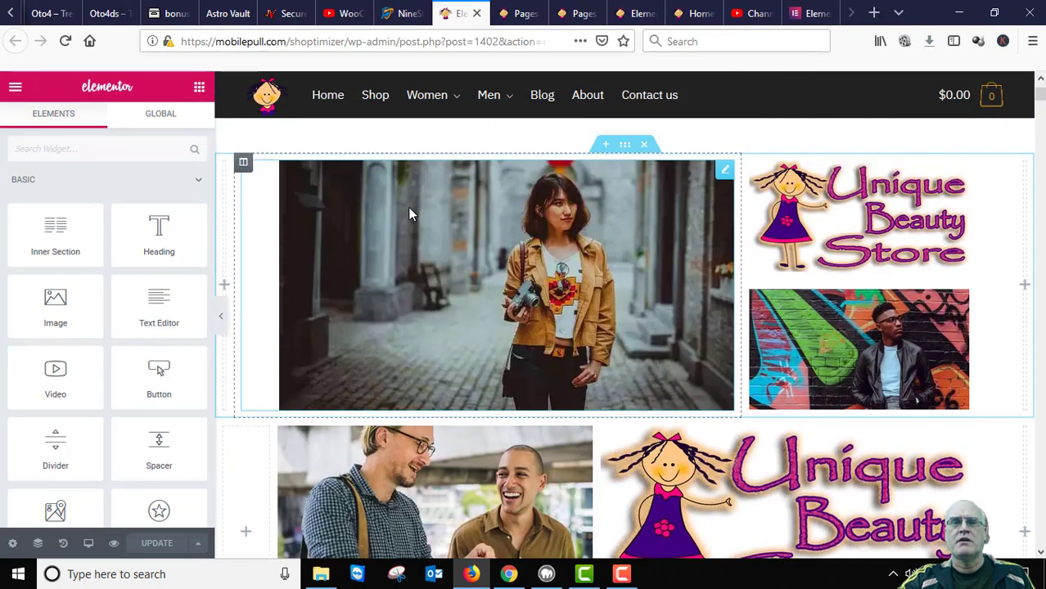
mouse_move(410, 213)
scroll(401, 282, "down", 3)
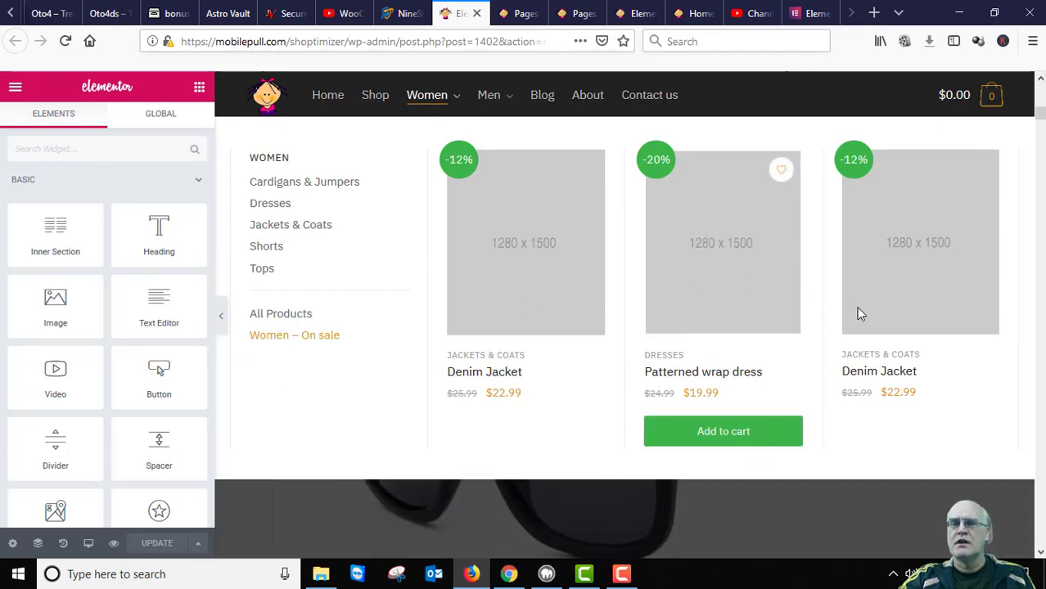
scroll(158, 409, "down", 2)
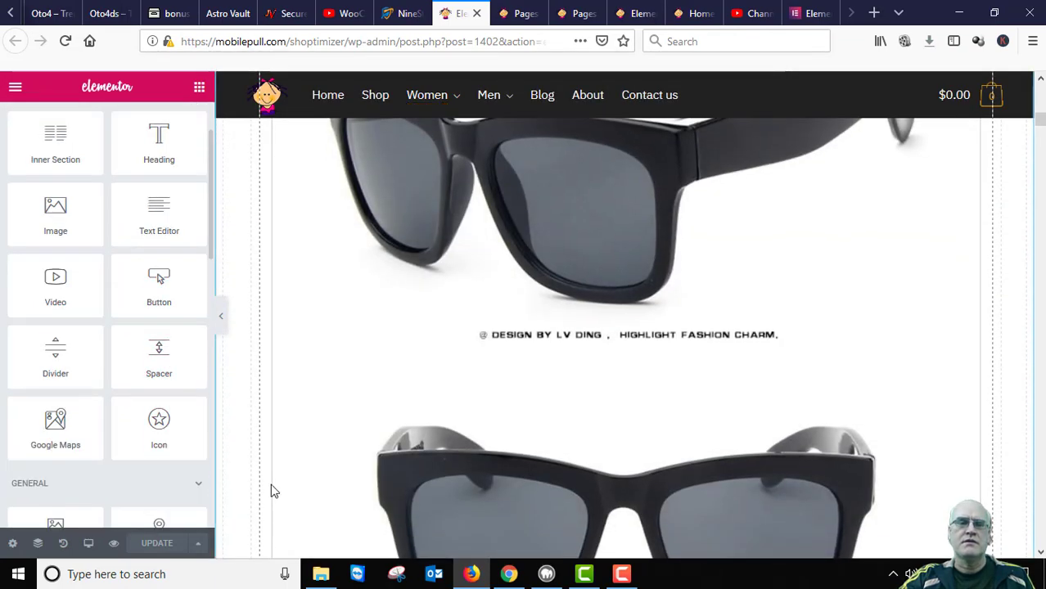
scroll(244, 399, "up", 10)
scroll(258, 400, "down", 6)
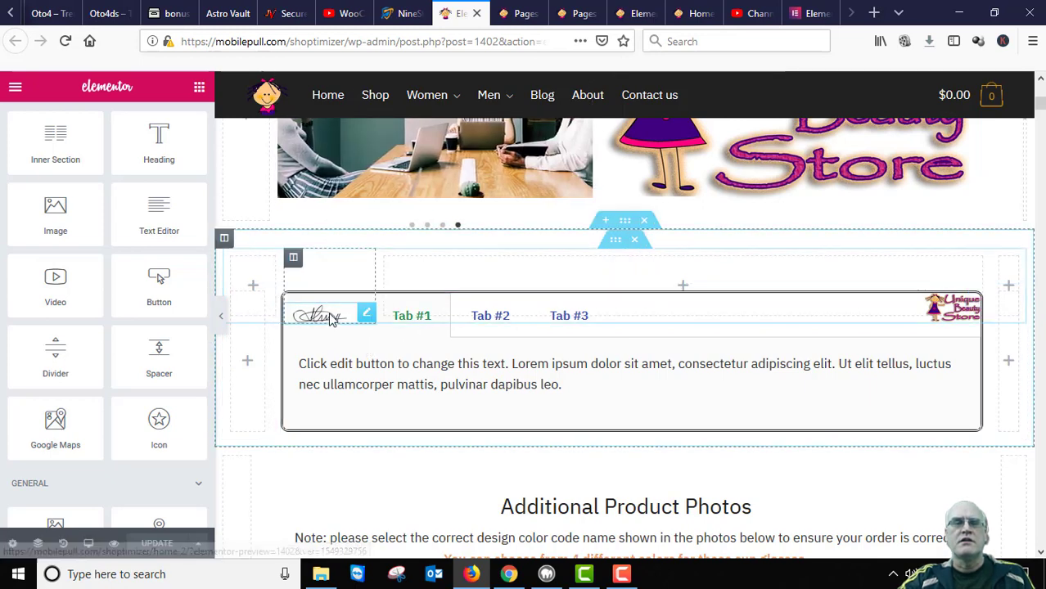
Go back to the NineStore demo and inspect the Home, Garden & Tools title beside its Featured and Best Selling tabs
left_click(397, 14)
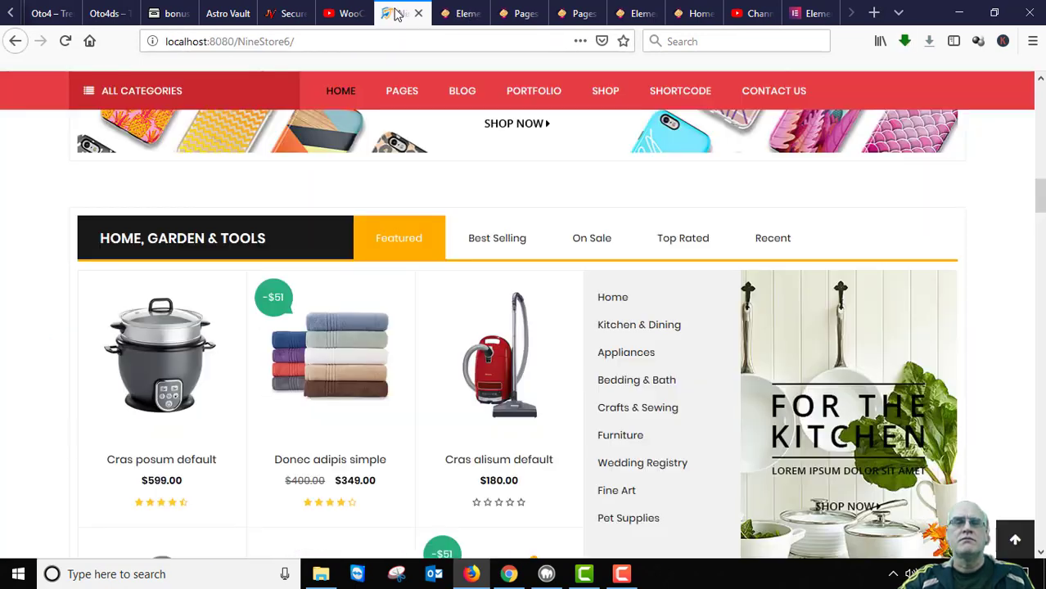
double_click(307, 241)
left_click(103, 238)
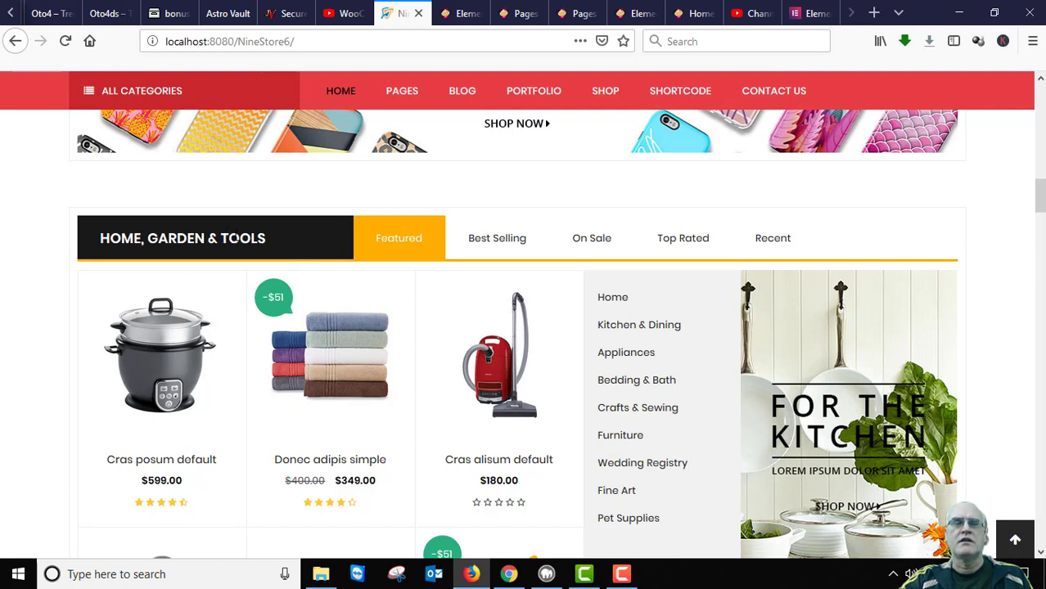
left_click(501, 245)
left_click(417, 250)
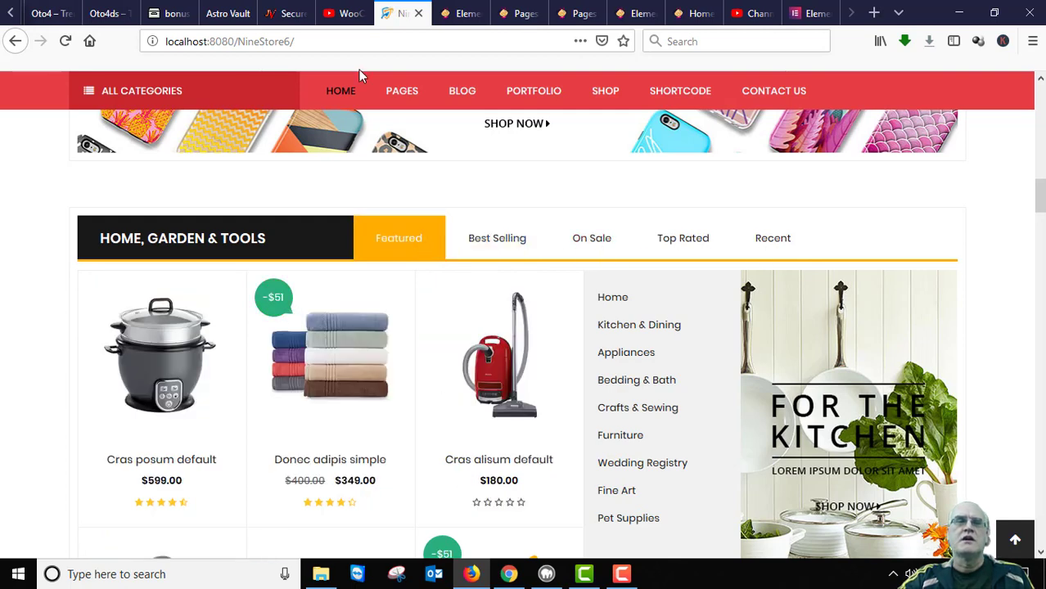
Return to the Elementor page and preview the contents of Tab #2 and Tab #3 in the tabs widget
left_click(450, 13)
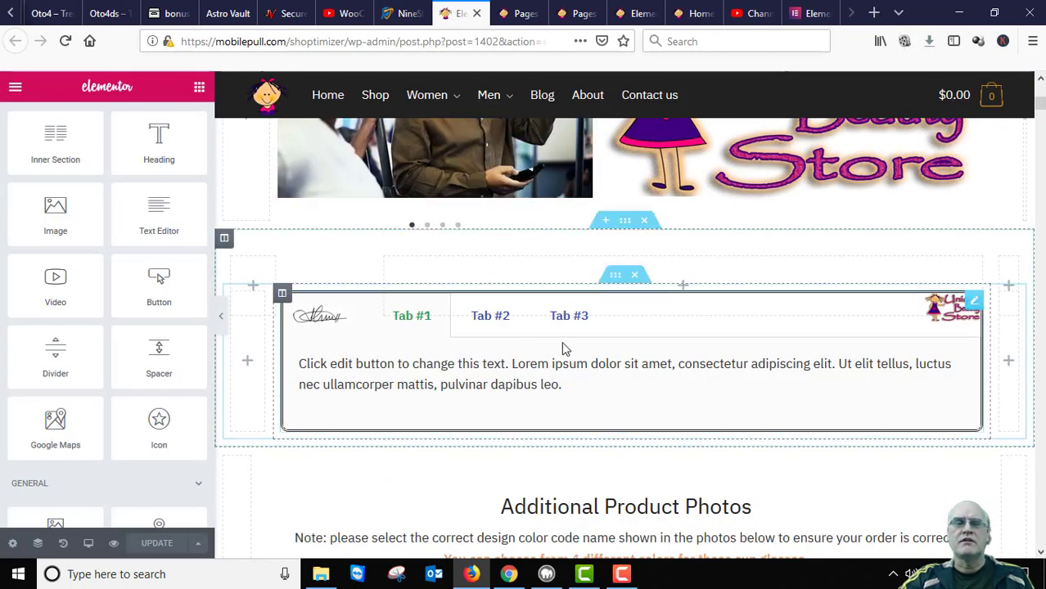
scroll(589, 373, "down", 2)
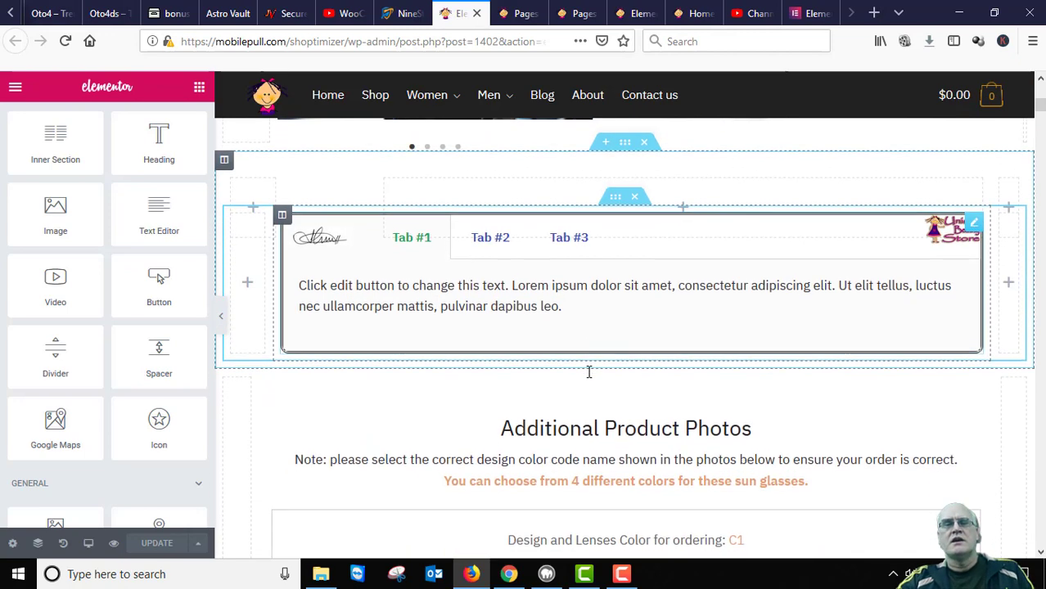
left_click(490, 245)
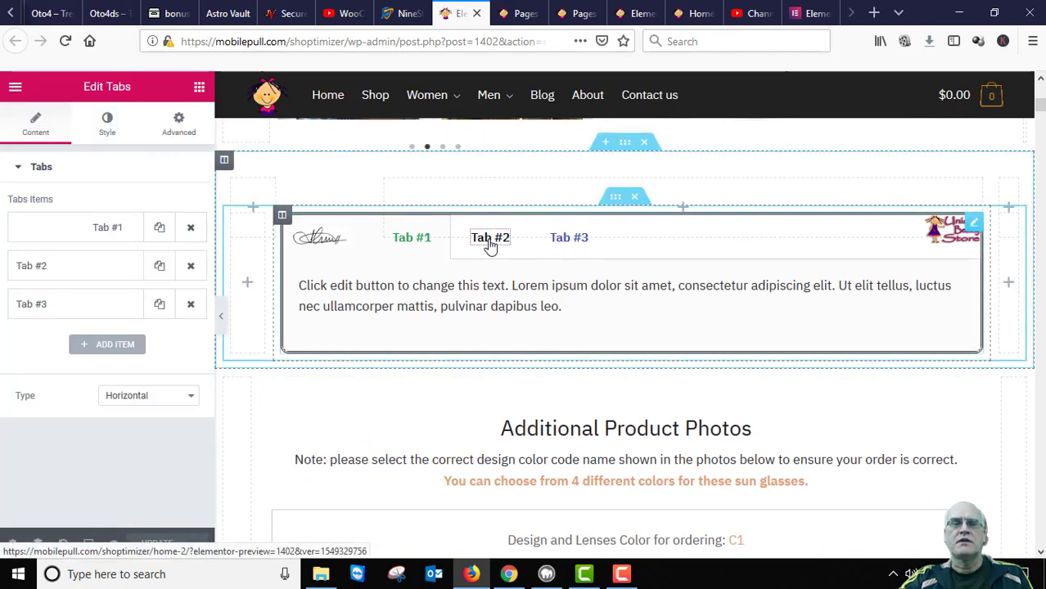
left_click(572, 239)
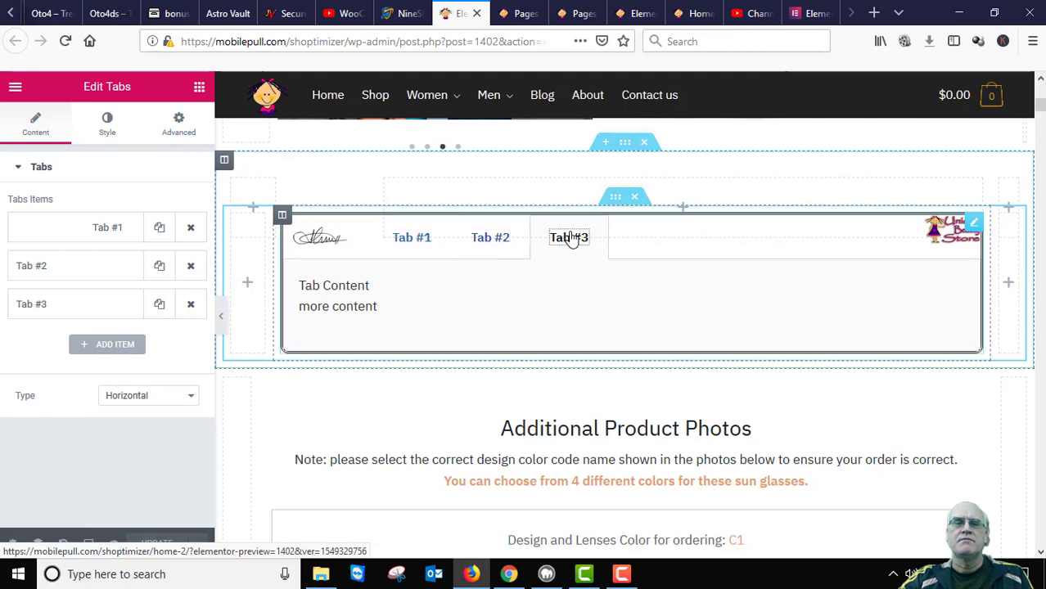
left_click(492, 239)
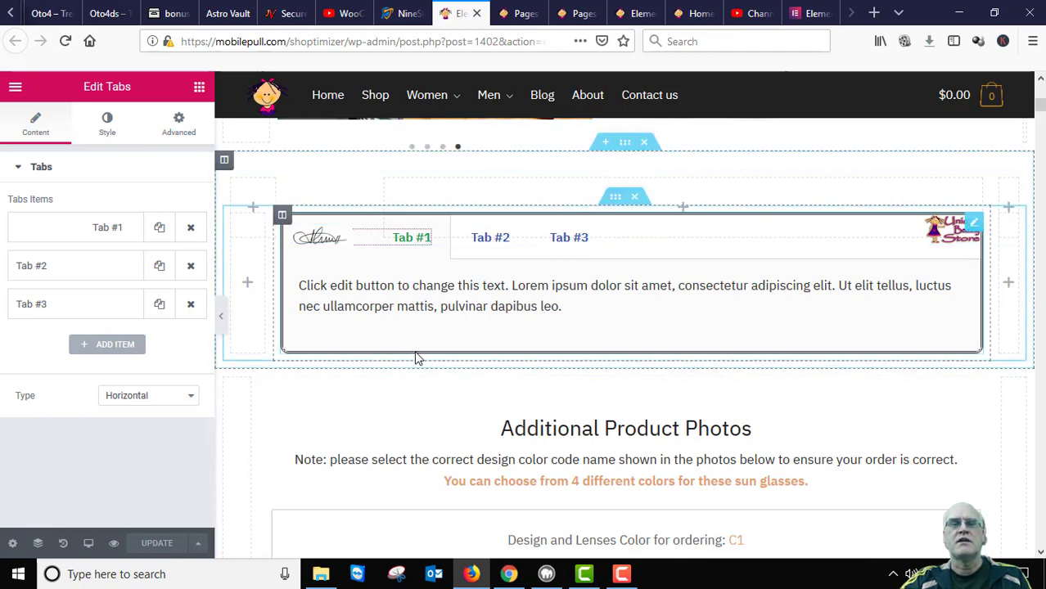
Examine how the bordered tabs widget, with its signature and logo images, sits between the banner and Additional Product Photos
scroll(421, 362, "down", 2)
scroll(426, 362, "up", 3)
scroll(425, 362, "down", 2)
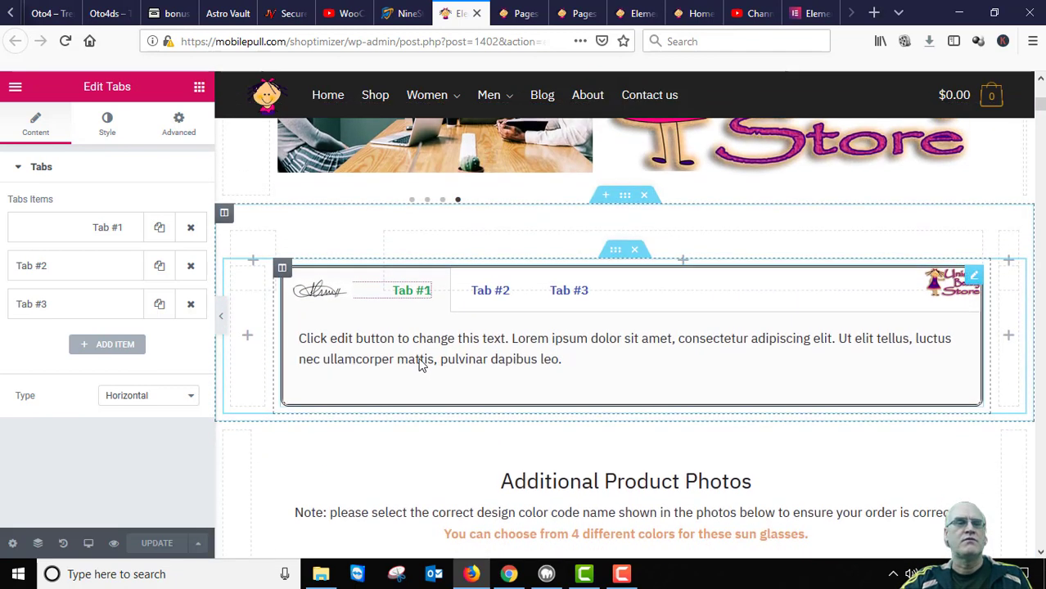
scroll(658, 280, "up", 3)
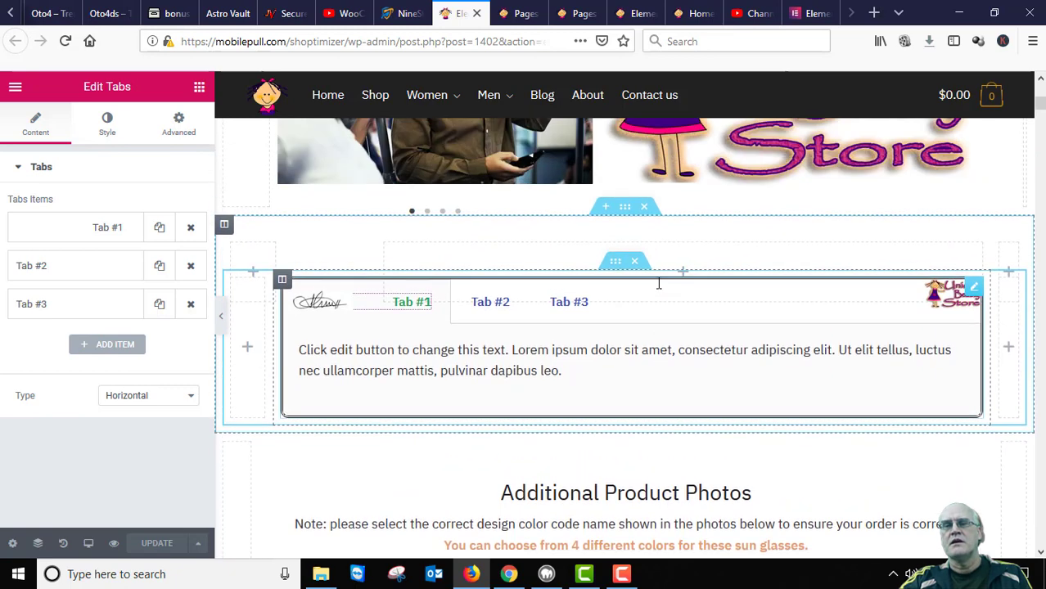
scroll(659, 288, "down", 1)
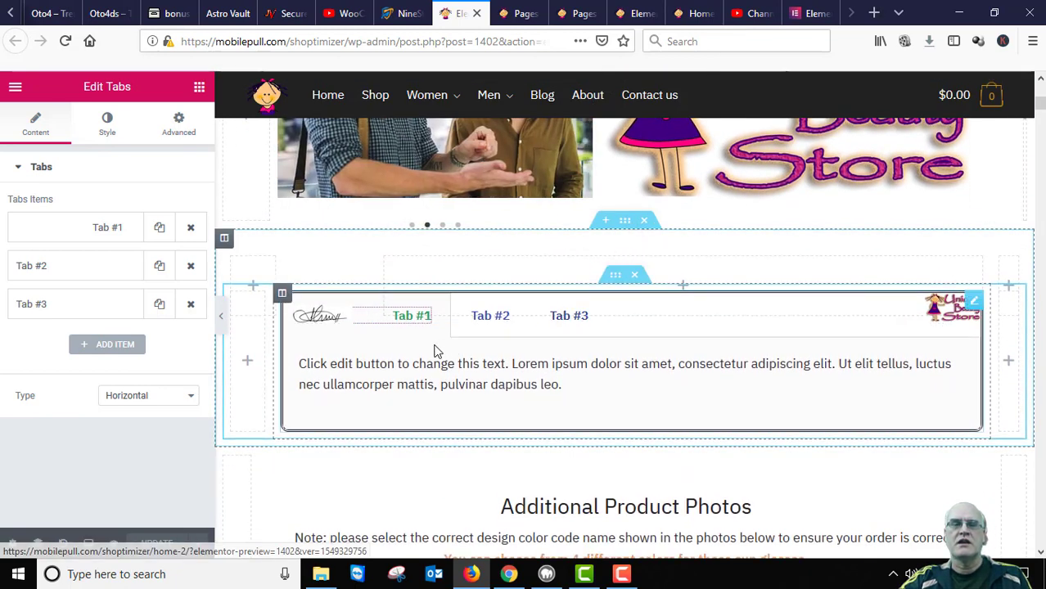
scroll(483, 341, "down", 2)
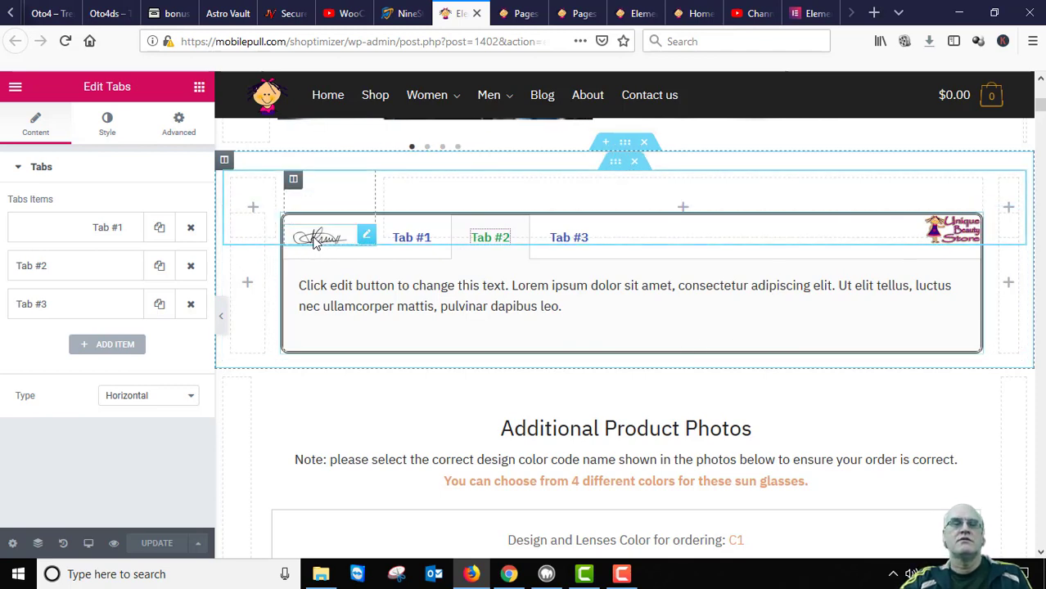
scroll(573, 369, "down", 2)
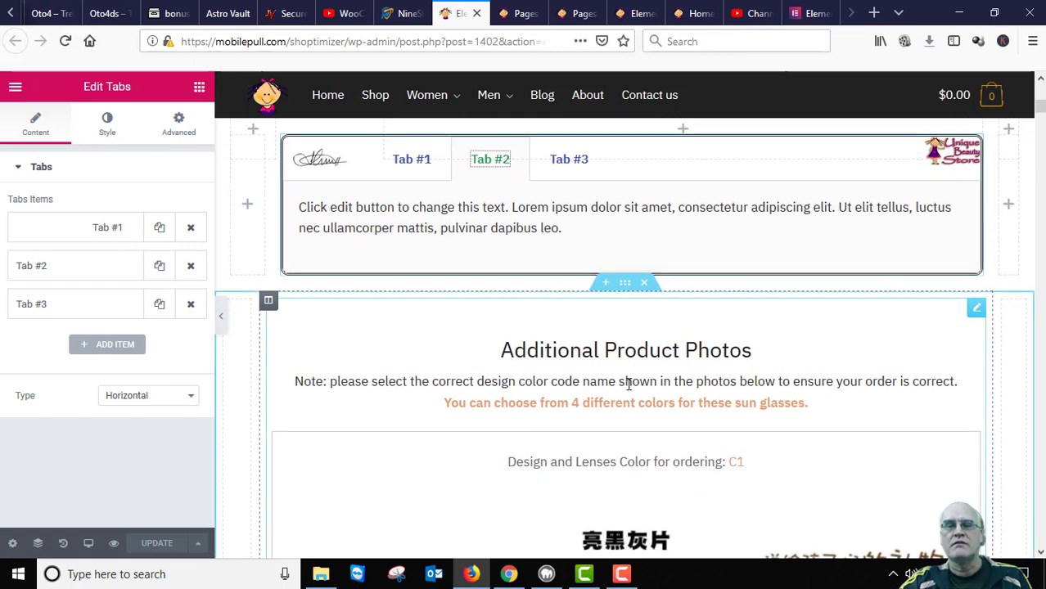
scroll(630, 382, "down", 2)
scroll(629, 383, "up", 8)
scroll(631, 391, "down", 3)
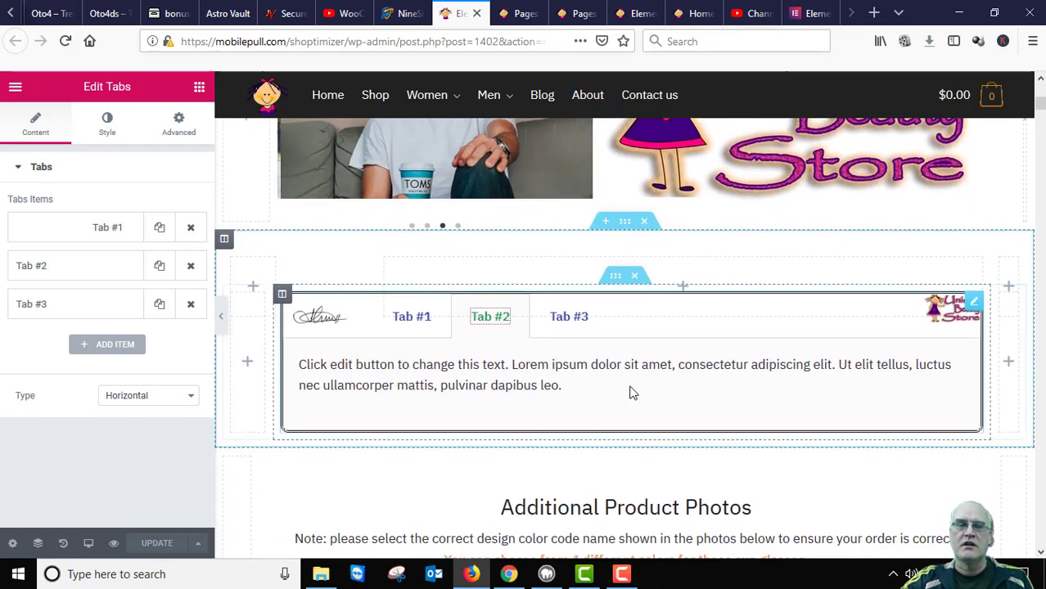
Add a new Tabs widget between the bordered tabs and the Additional Product Photos section
scroll(630, 392, "down", 2)
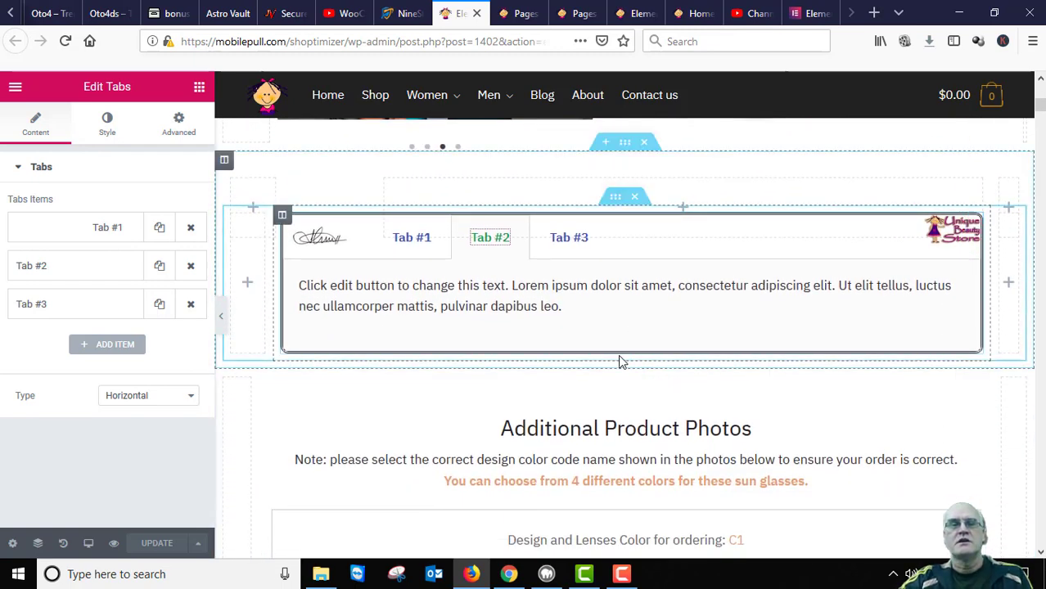
scroll(608, 384, "down", 2)
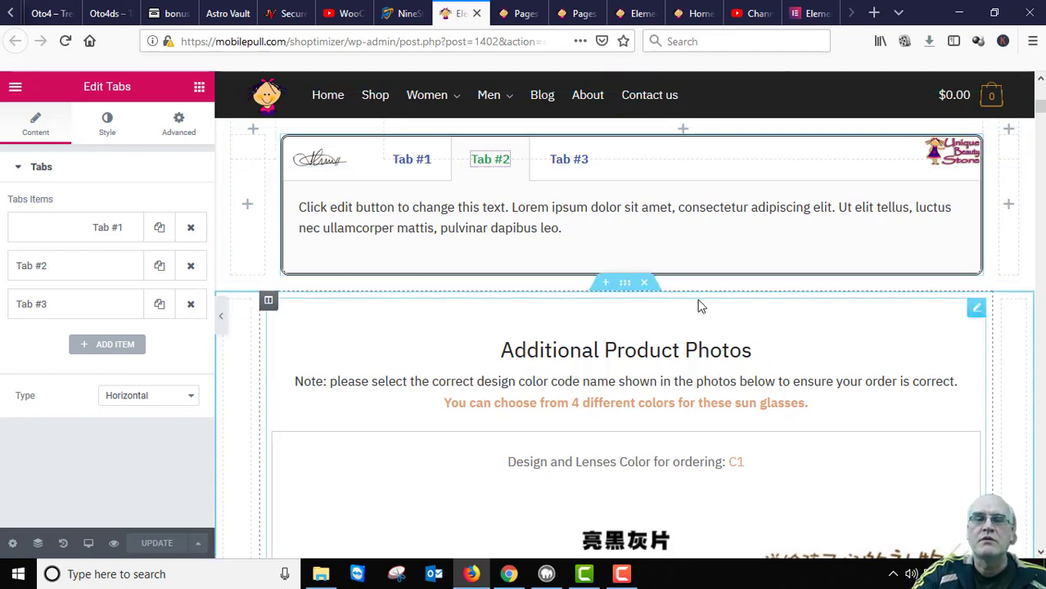
left_click(199, 88)
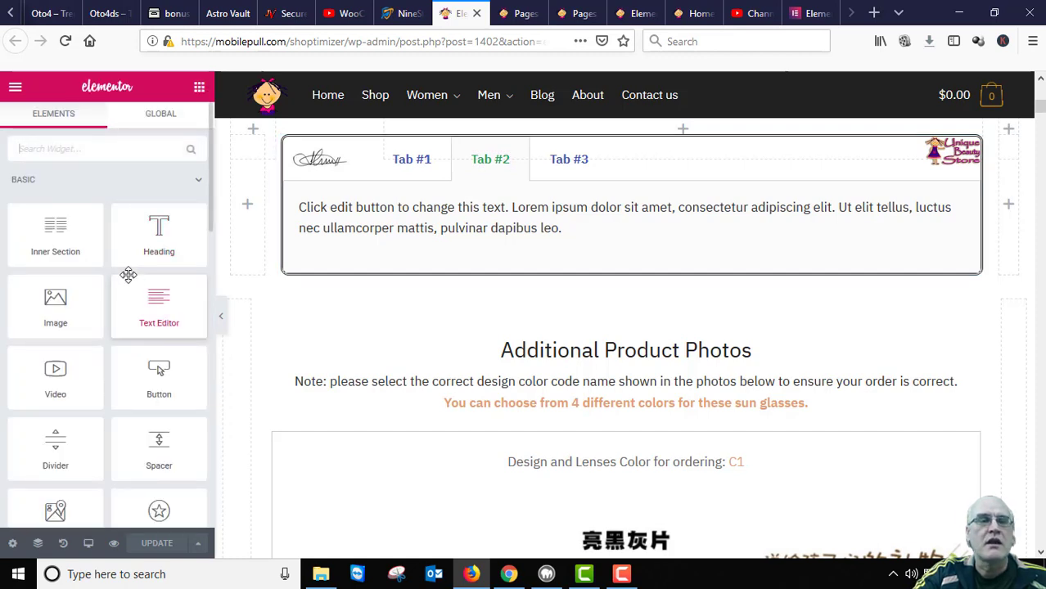
scroll(180, 354, "down", 1)
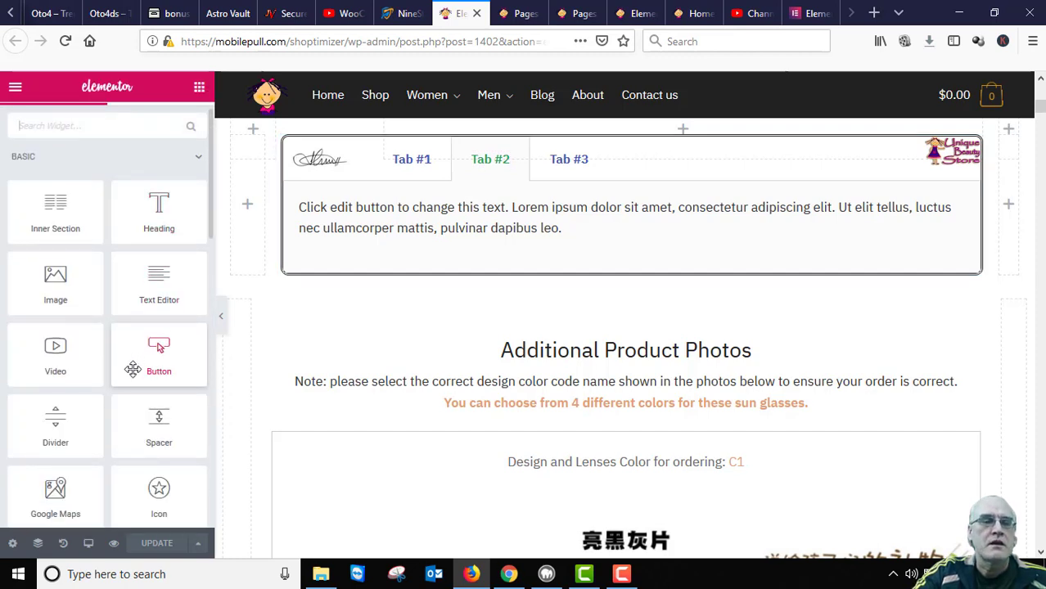
scroll(132, 369, "down", 5)
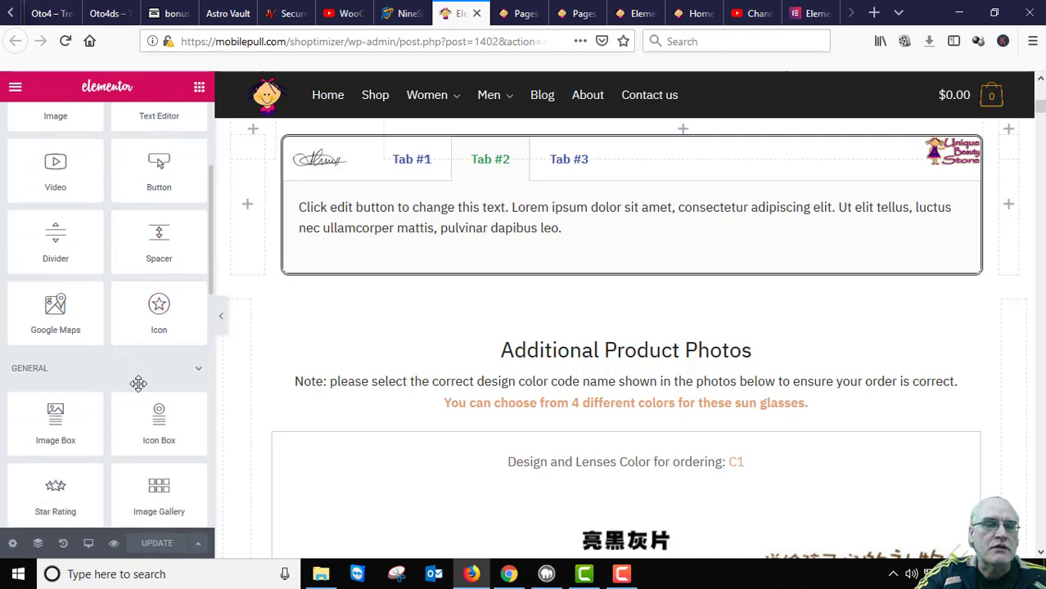
scroll(138, 383, "down", 3)
scroll(135, 329, "up", 4)
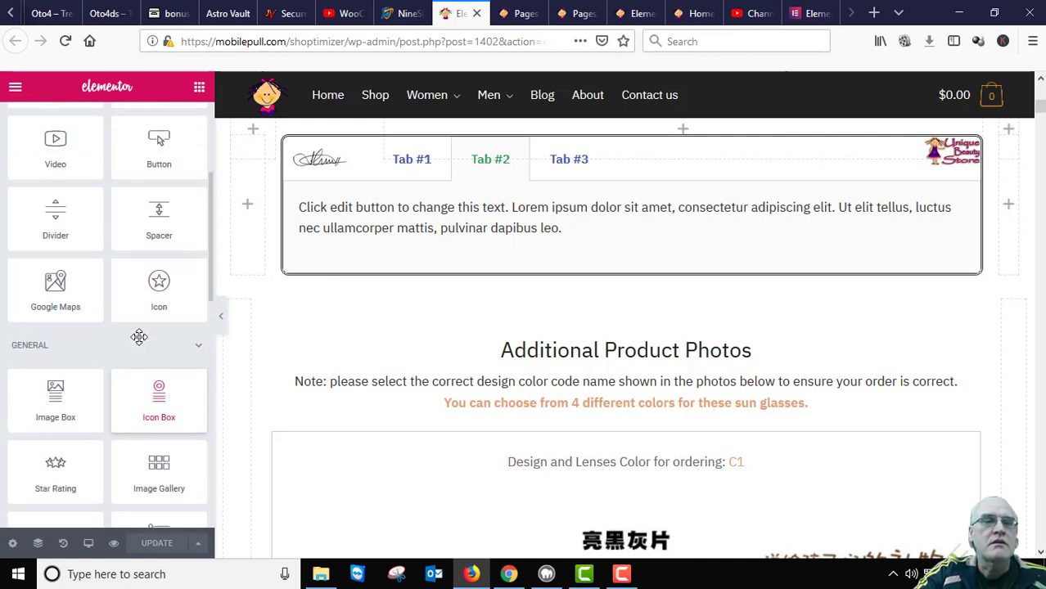
scroll(140, 338, "up", 3)
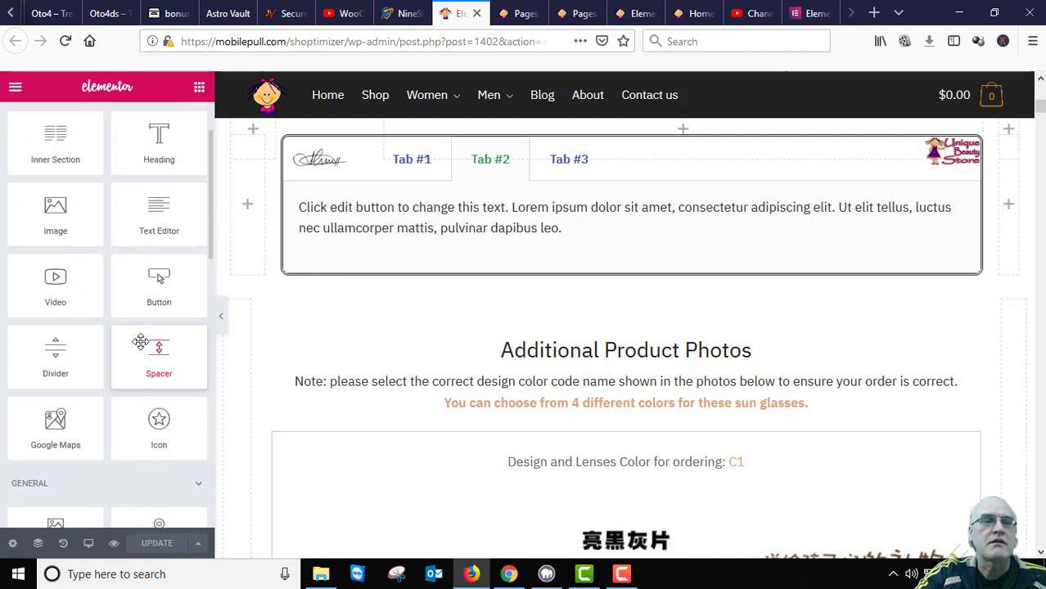
scroll(141, 342, "down", 9)
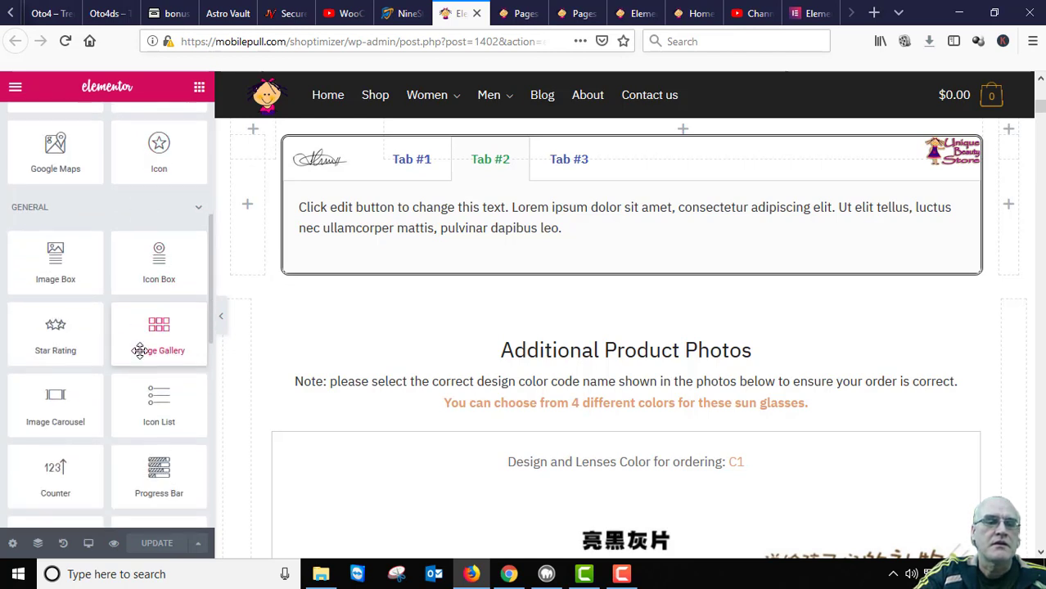
scroll(139, 351, "down", 1)
scroll(138, 352, "down", 1)
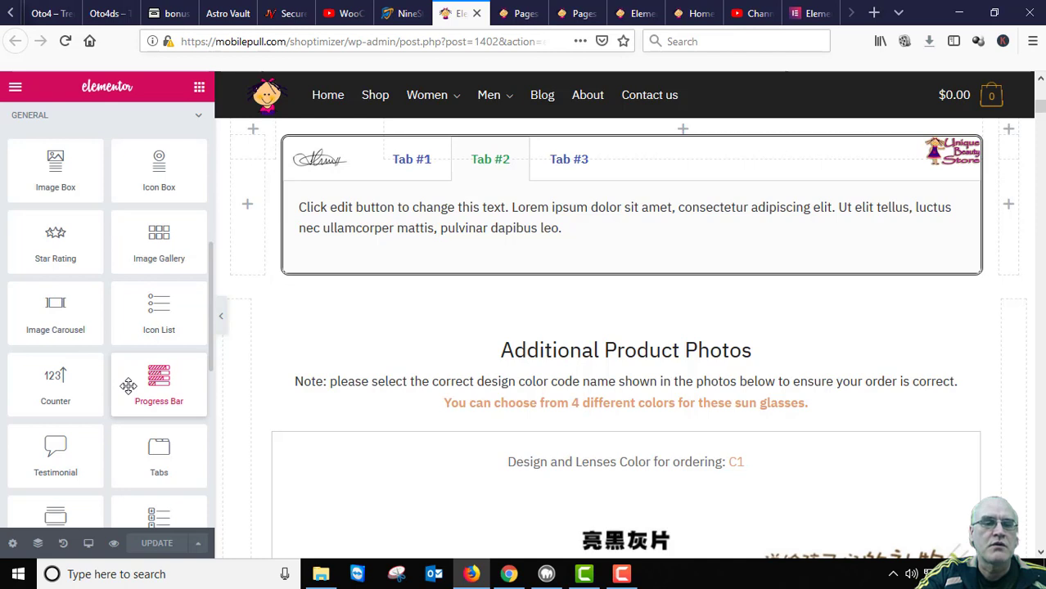
scroll(129, 388, "down", 1)
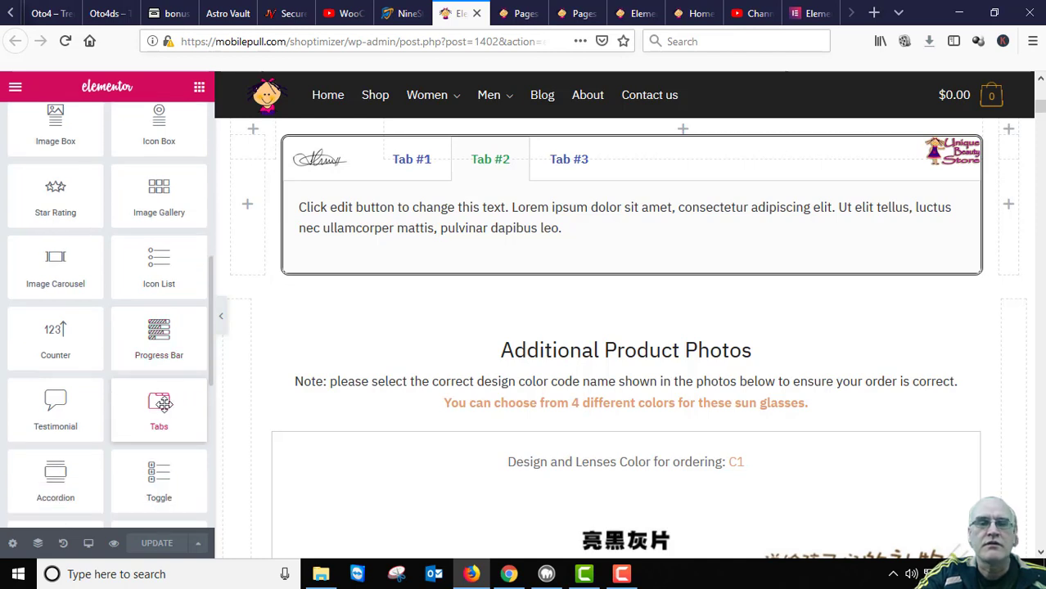
left_click_drag(222, 399, 632, 283)
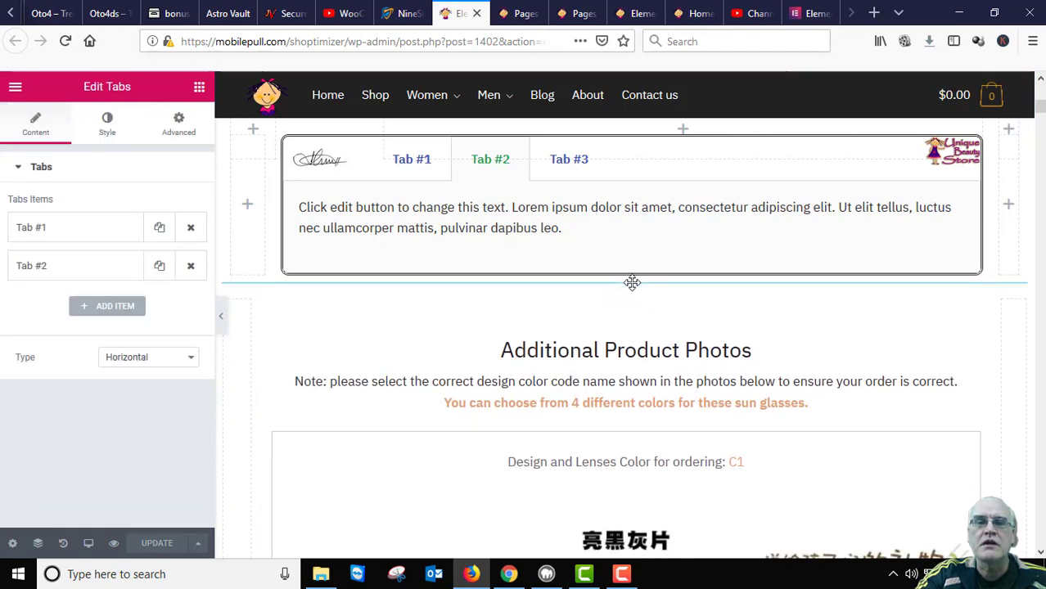
Compare the new full-width tabs widget with the bordered tabs and check their side edges against the images above
scroll(567, 312, "down", 2)
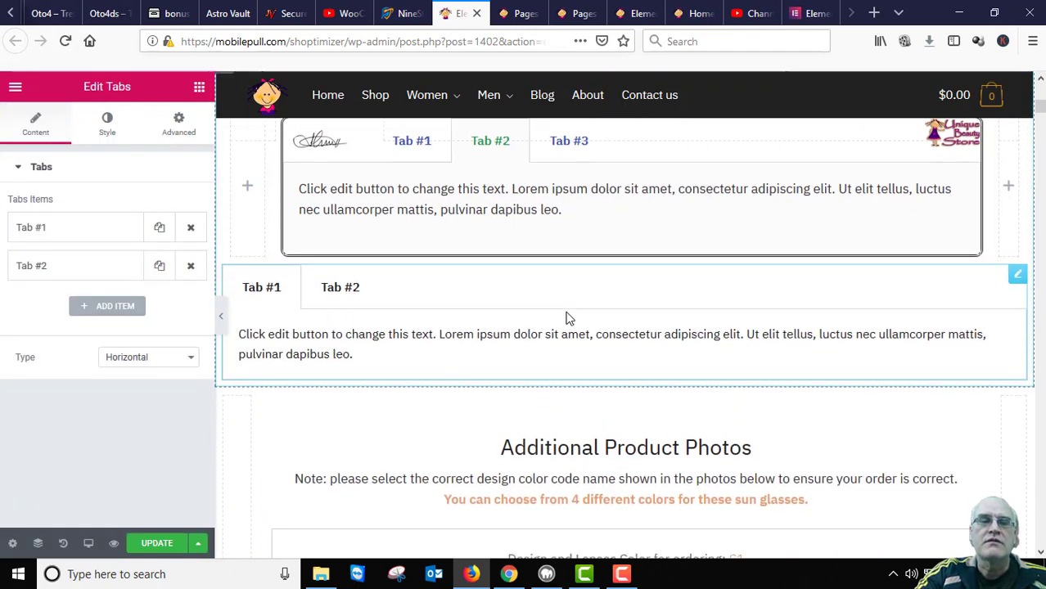
scroll(567, 316, "up", 2)
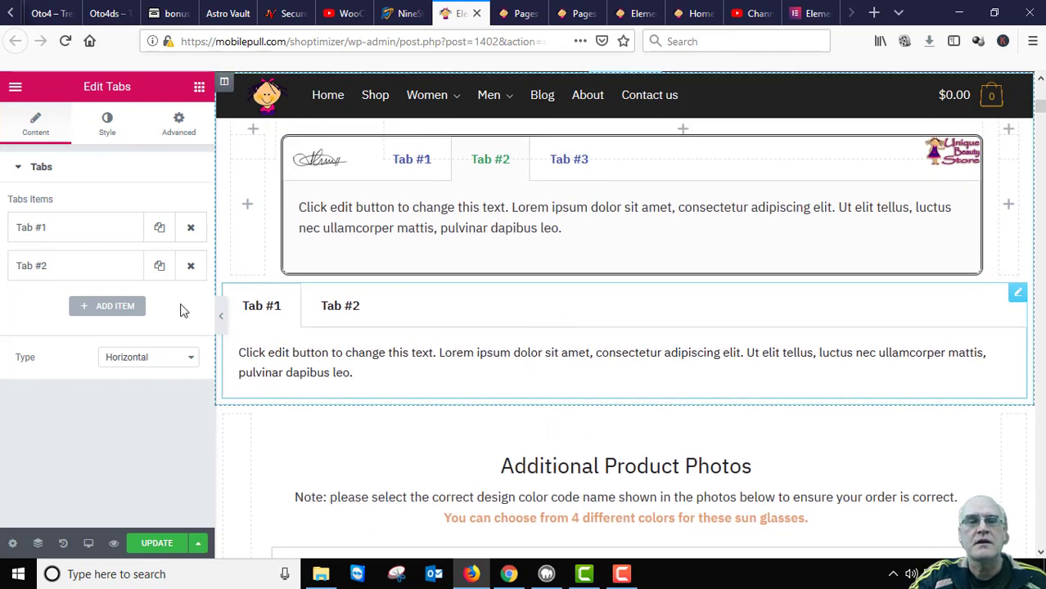
scroll(657, 345, "down", 2)
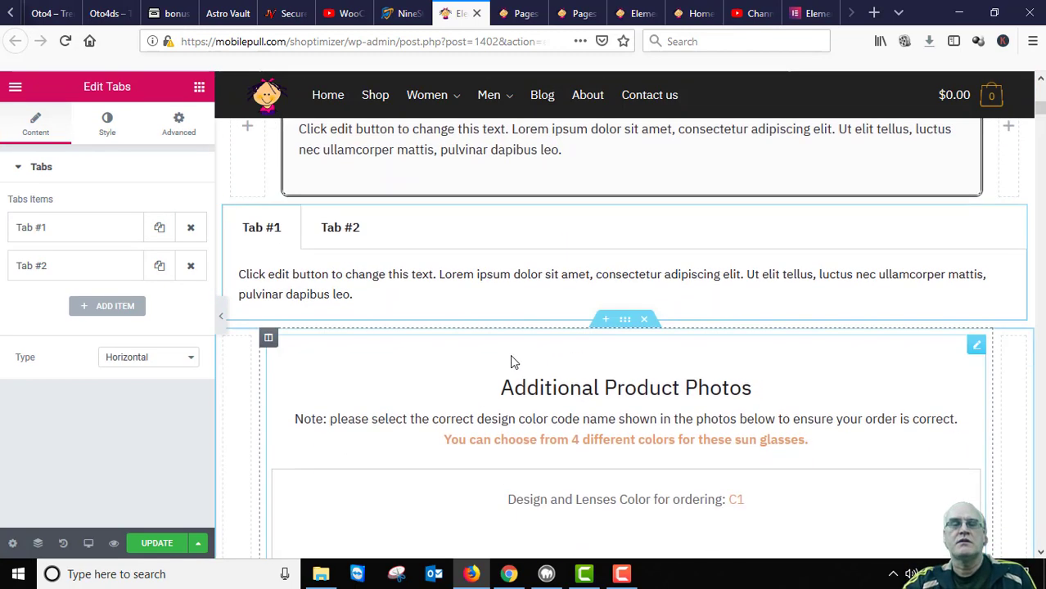
scroll(506, 369, "up", 5)
scroll(424, 347, "down", 4)
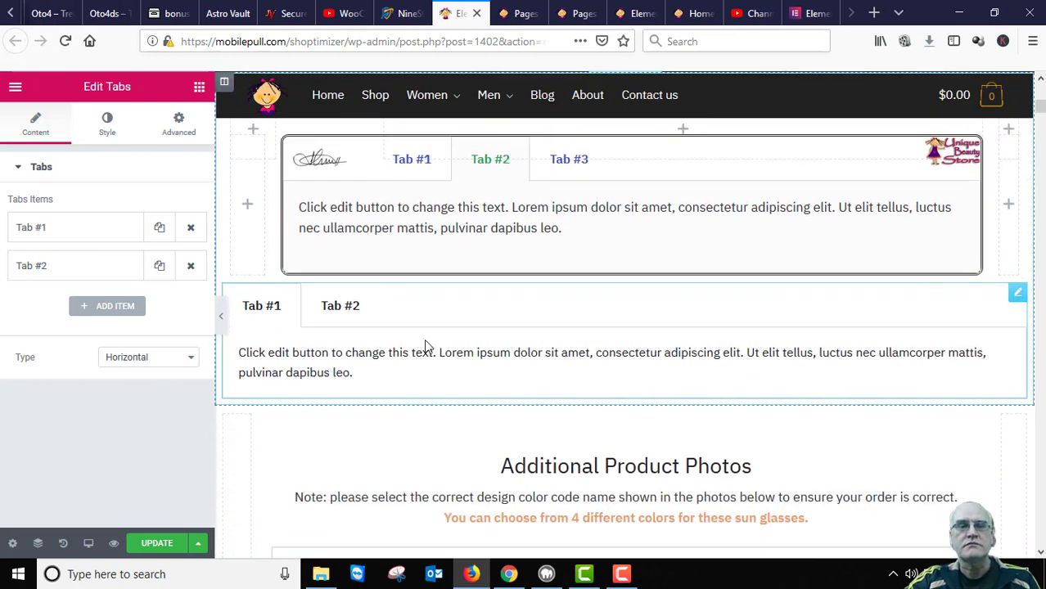
scroll(722, 341, "up", 4)
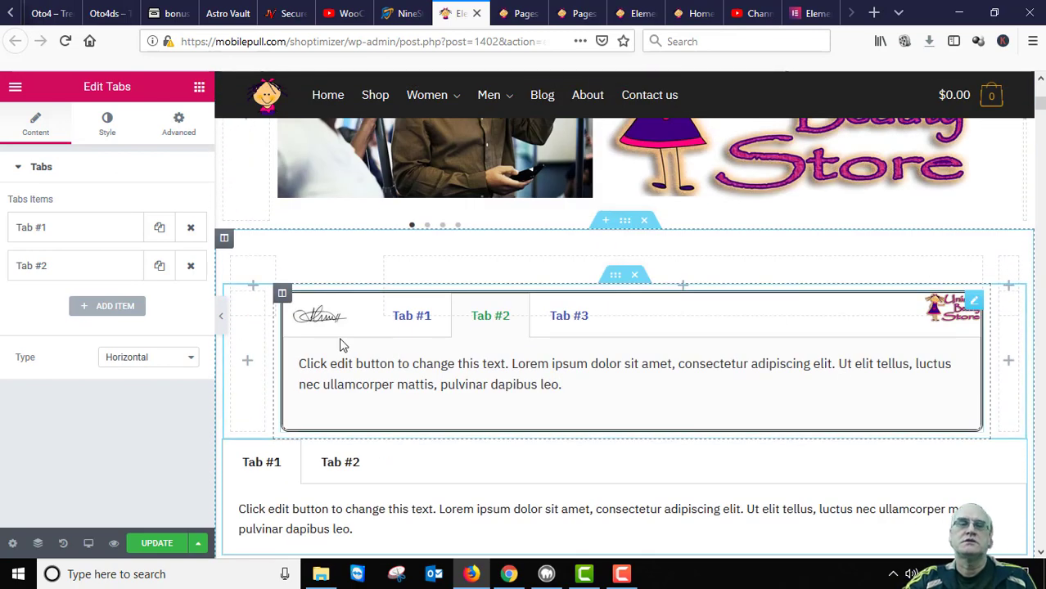
scroll(355, 355, "up", 2)
scroll(278, 303, "down", 2)
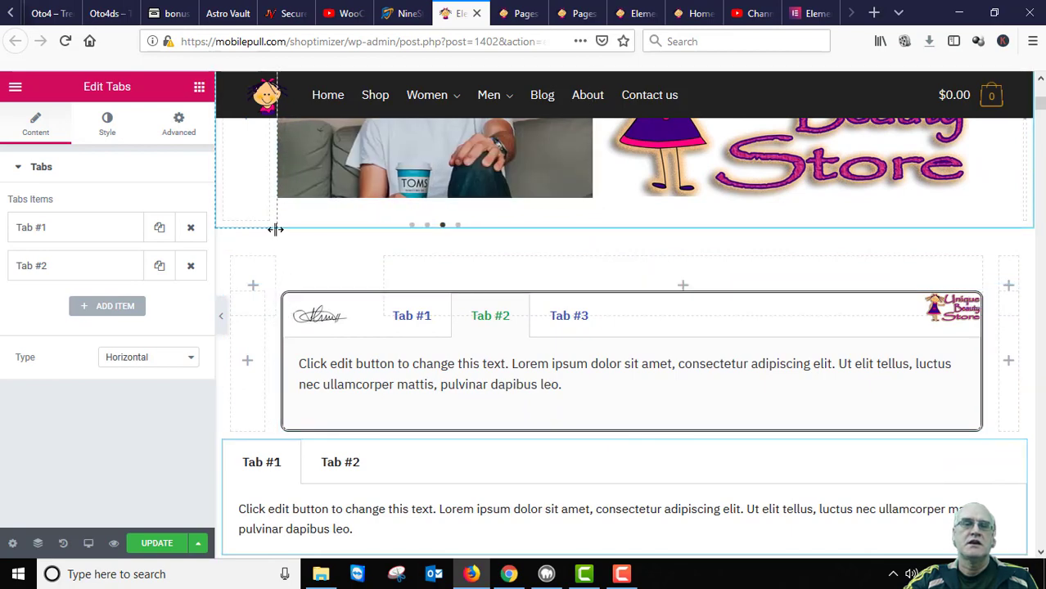
scroll(1008, 172, "up", 5)
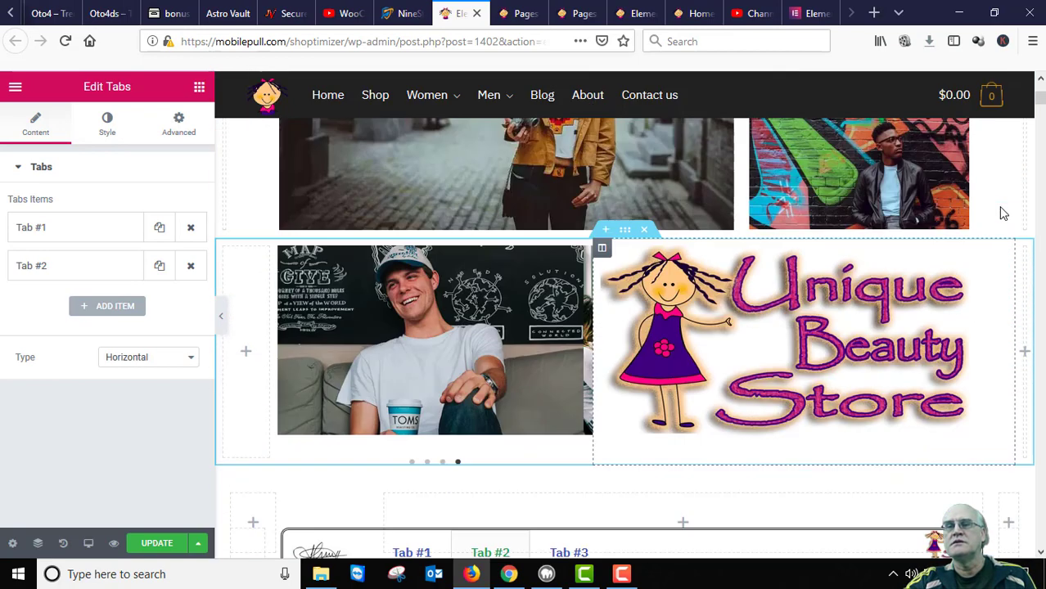
scroll(972, 188, "down", 2)
scroll(972, 201, "down", 5)
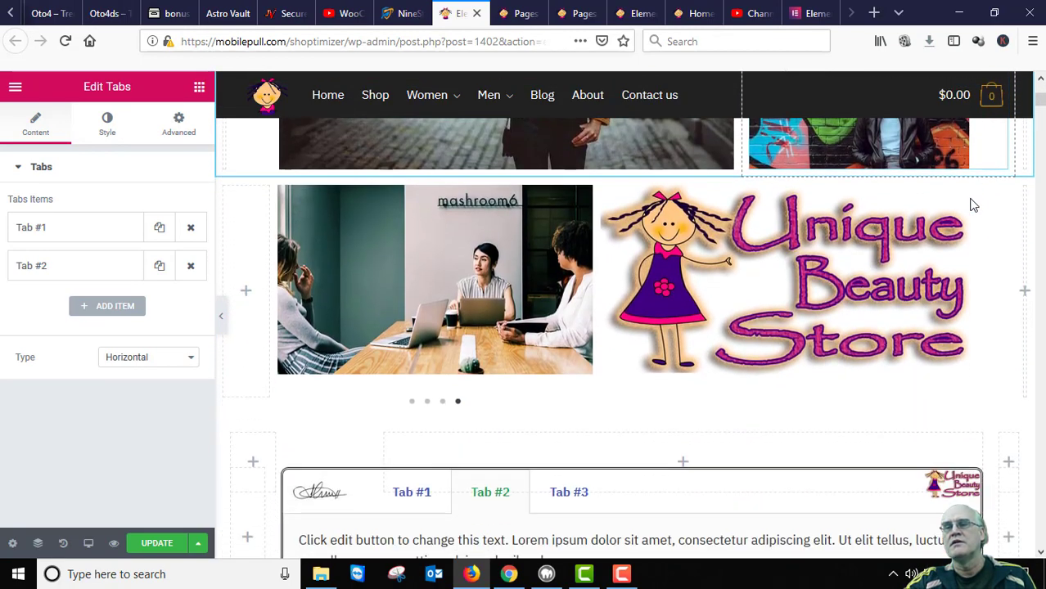
scroll(973, 216, "up", 3)
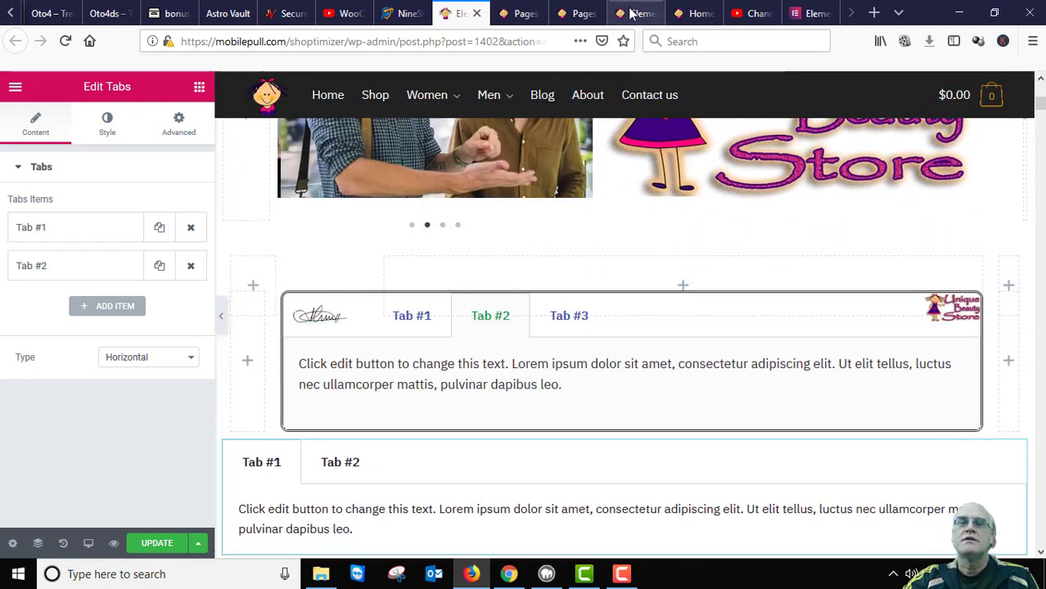
View the tabs section on the published home-2 page, dismissing the 25% off popup, and return to the Elementor editor
left_click(684, 14)
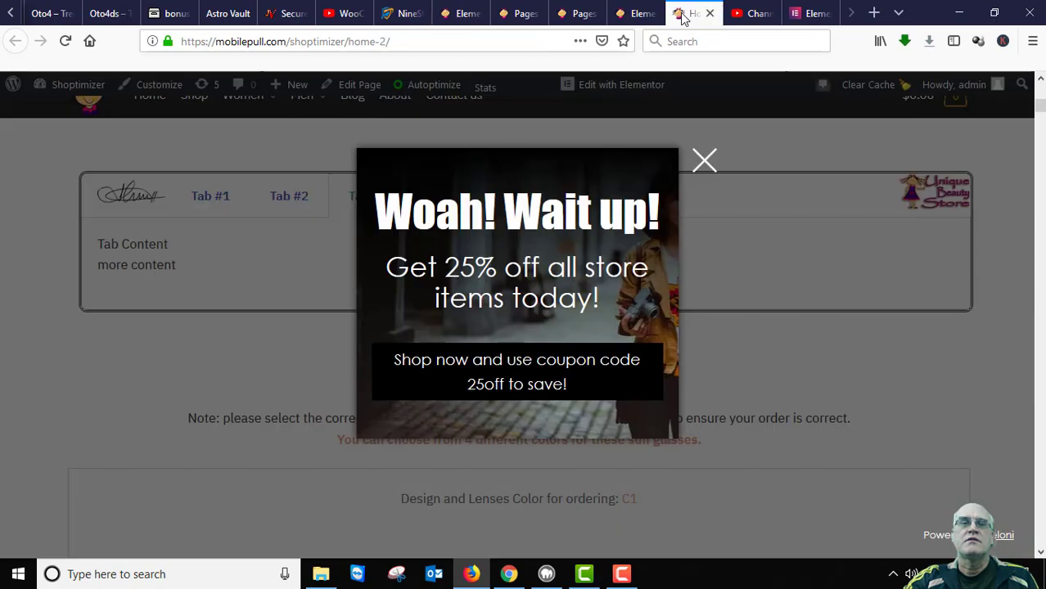
left_click(704, 162)
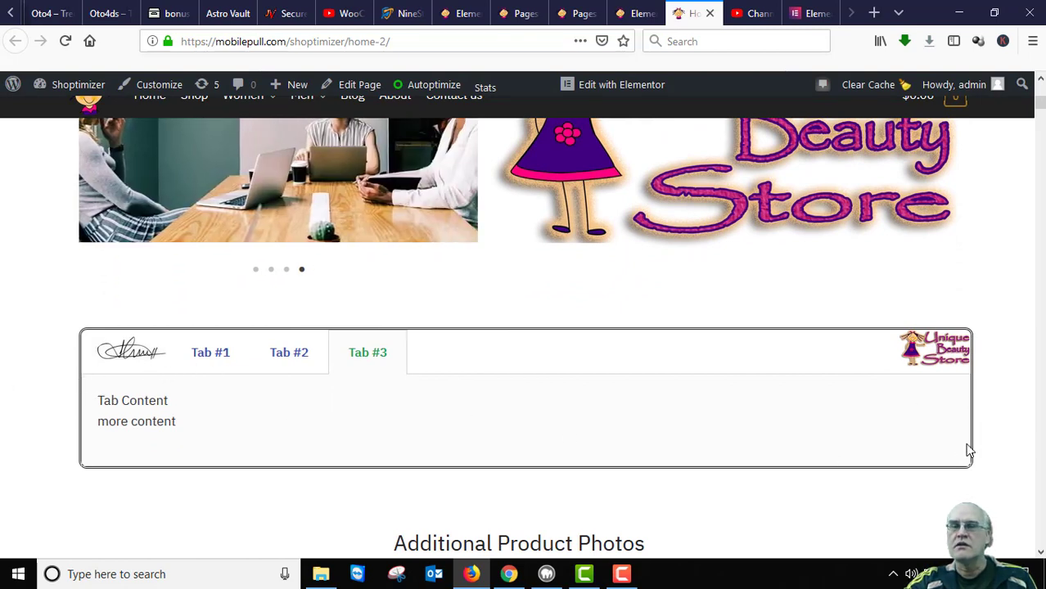
left_click(449, 14)
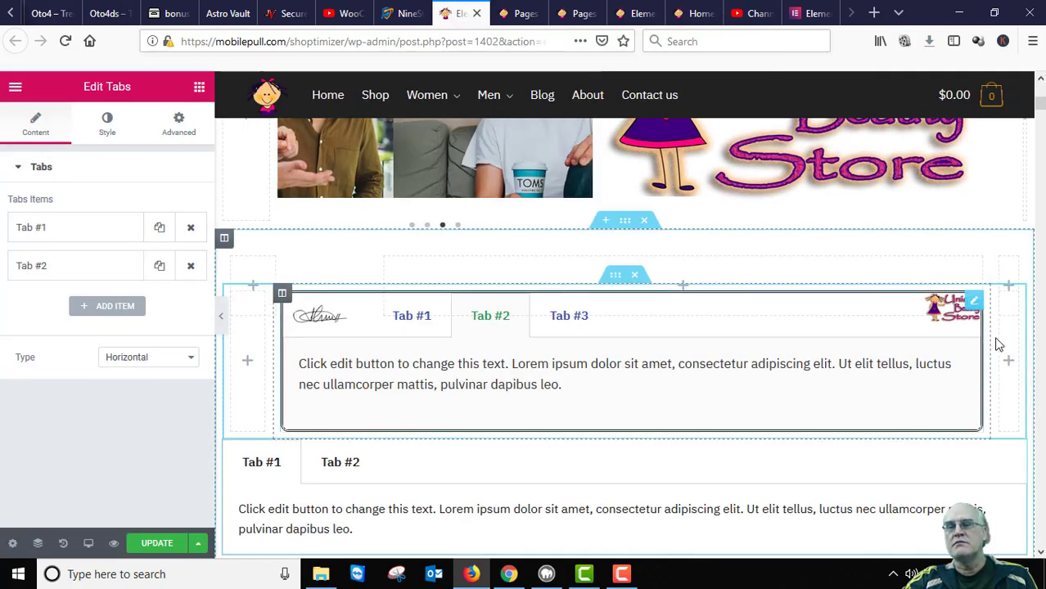
Adjust the bordered tabs' column by pulling its right edge inward and extending its left edge slightly outward
scroll(800, 388, "down", 2)
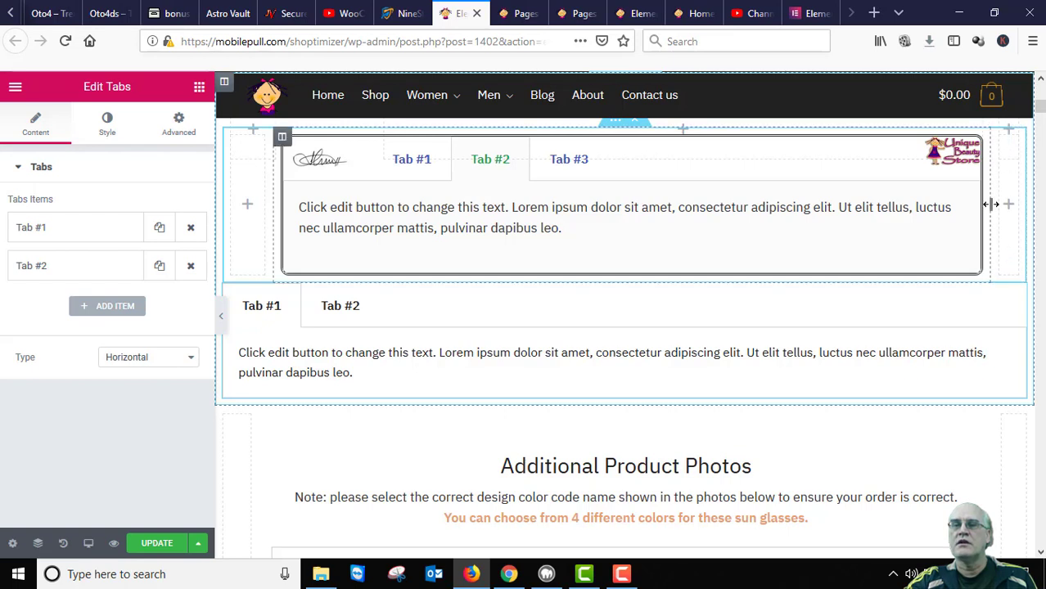
mouse_move(987, 205)
left_mouse_down()
mouse_move(937, 206)
mouse_move(998, 217)
mouse_move(912, 206)
mouse_move(972, 210)
left_mouse_up()
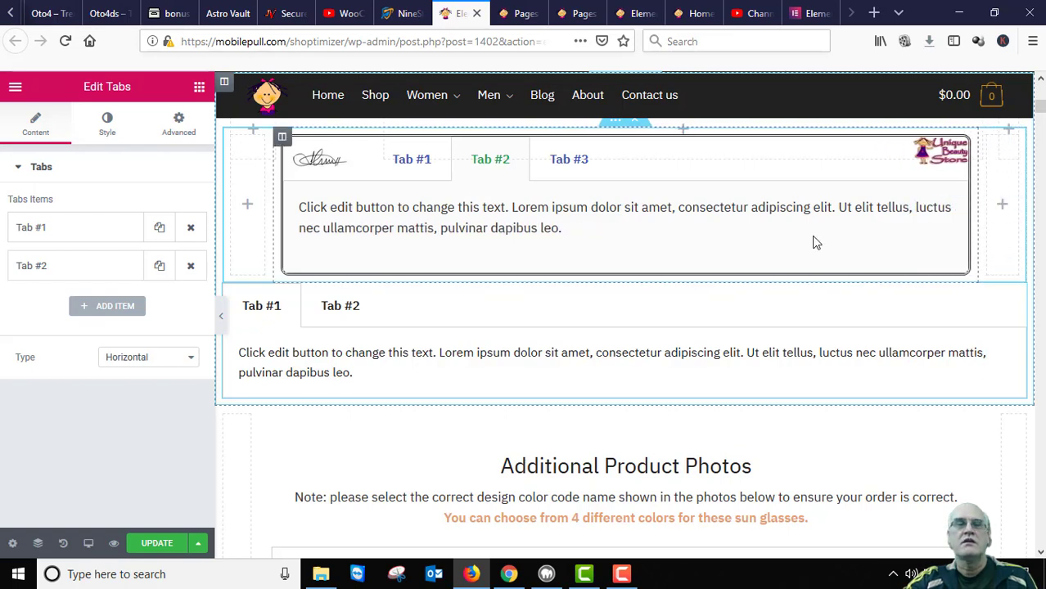
mouse_move(273, 194)
left_mouse_down()
mouse_move(262, 199)
mouse_move(324, 204)
mouse_move(272, 206)
left_mouse_up()
scroll(270, 235, "up", 3)
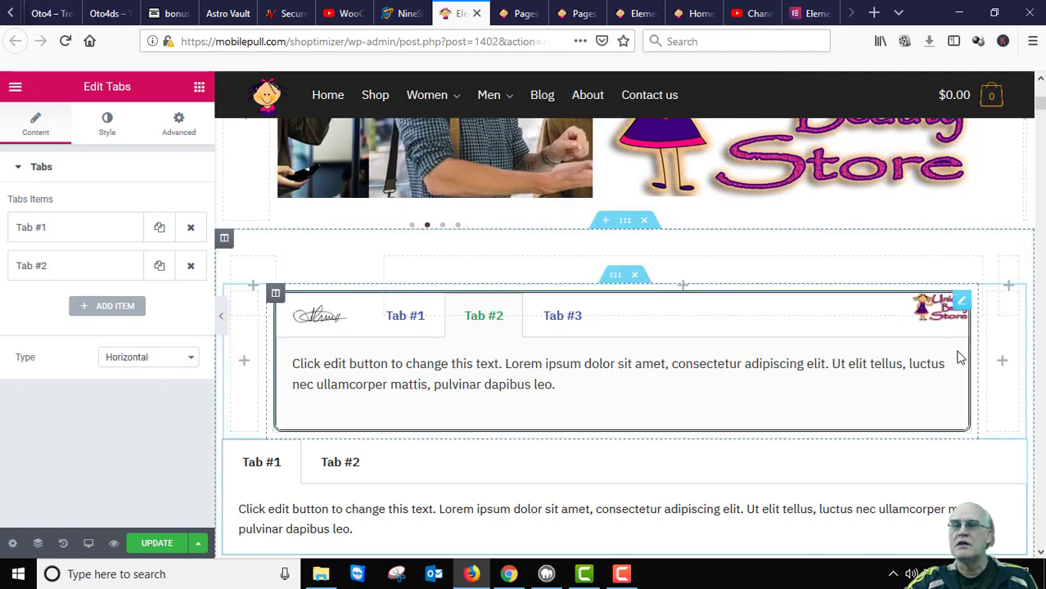
scroll(843, 395, "down", 2)
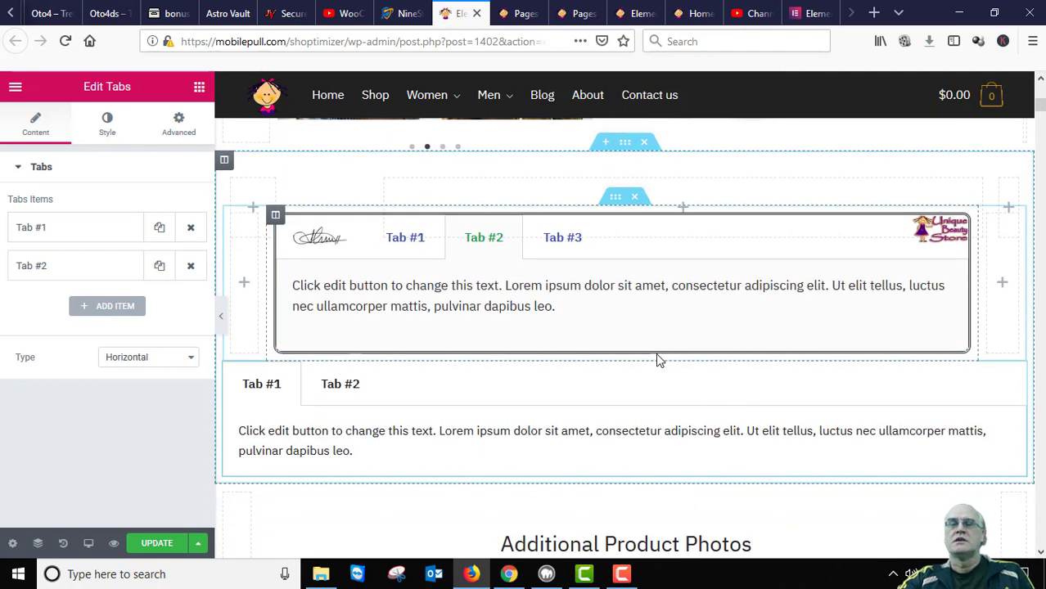
scroll(655, 355, "down", 2)
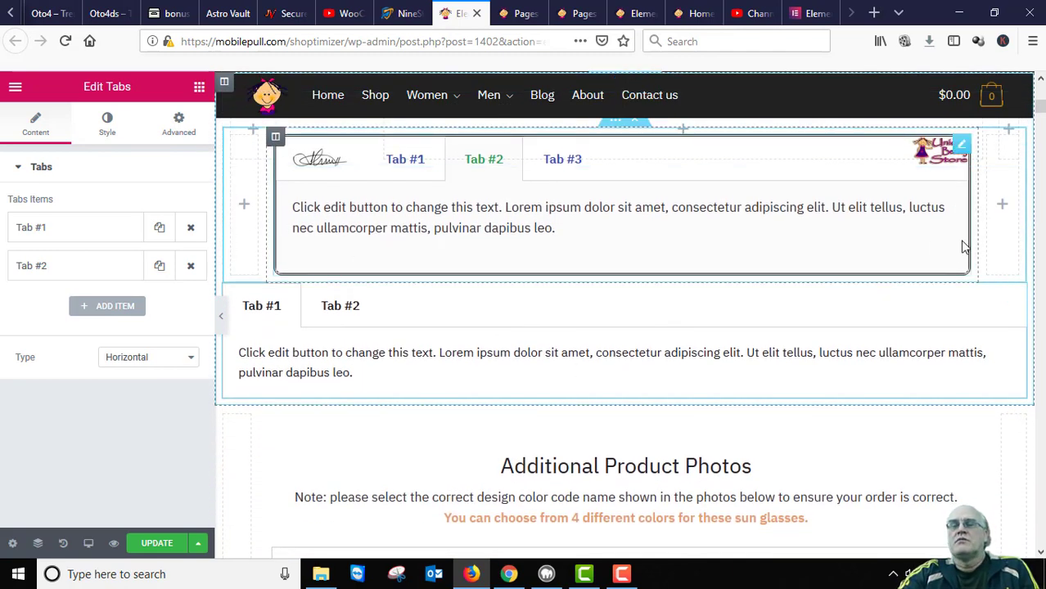
scroll(939, 266, "up", 4)
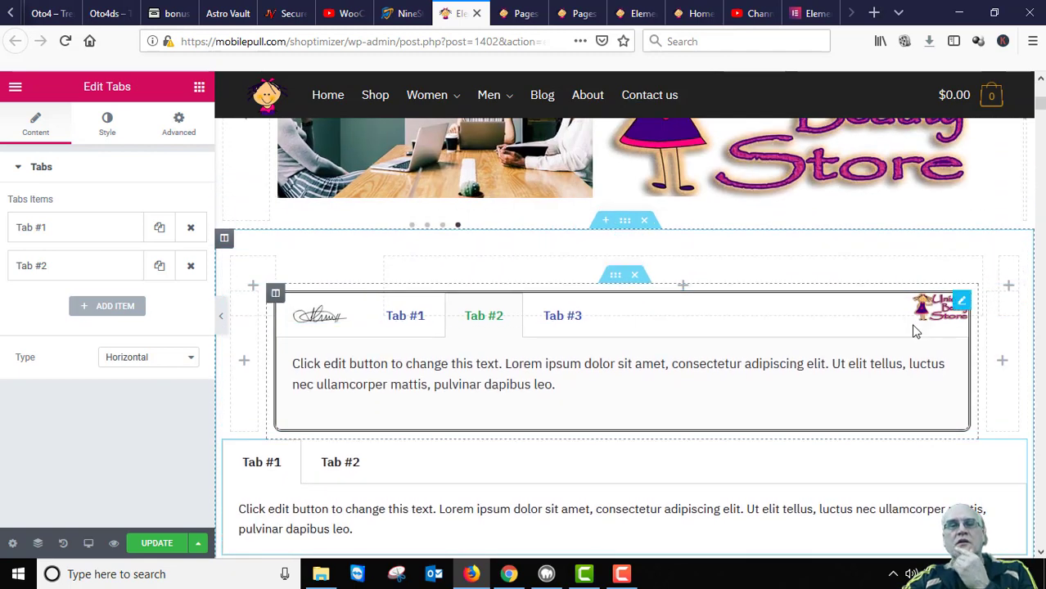
Widen the empty column beside the image carousel slightly so the carousel lines up with the large photo above
scroll(918, 330, "up", 6)
scroll(915, 330, "up", 2)
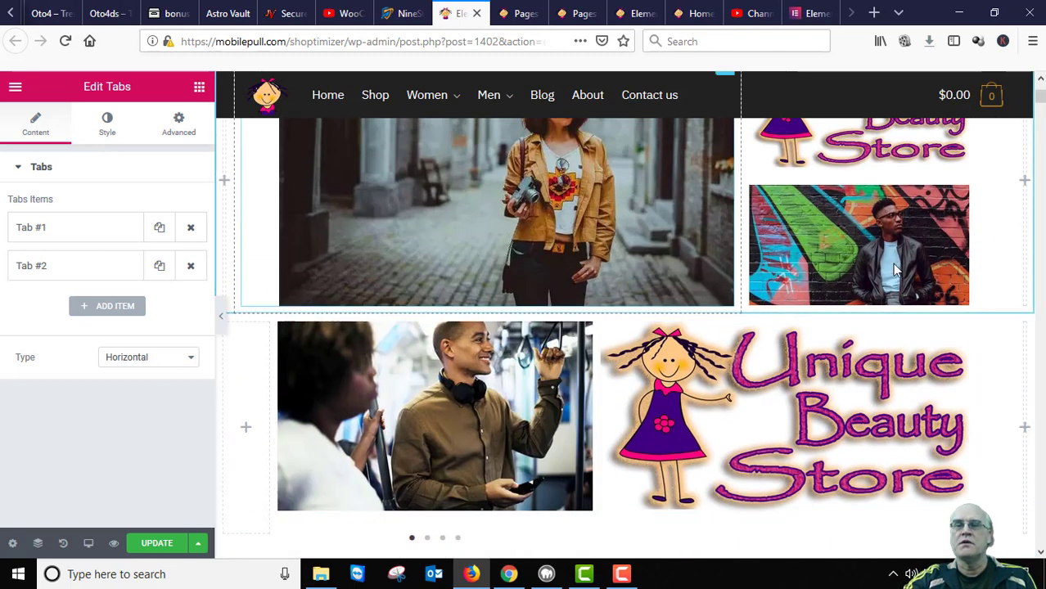
scroll(818, 317, "up", 4)
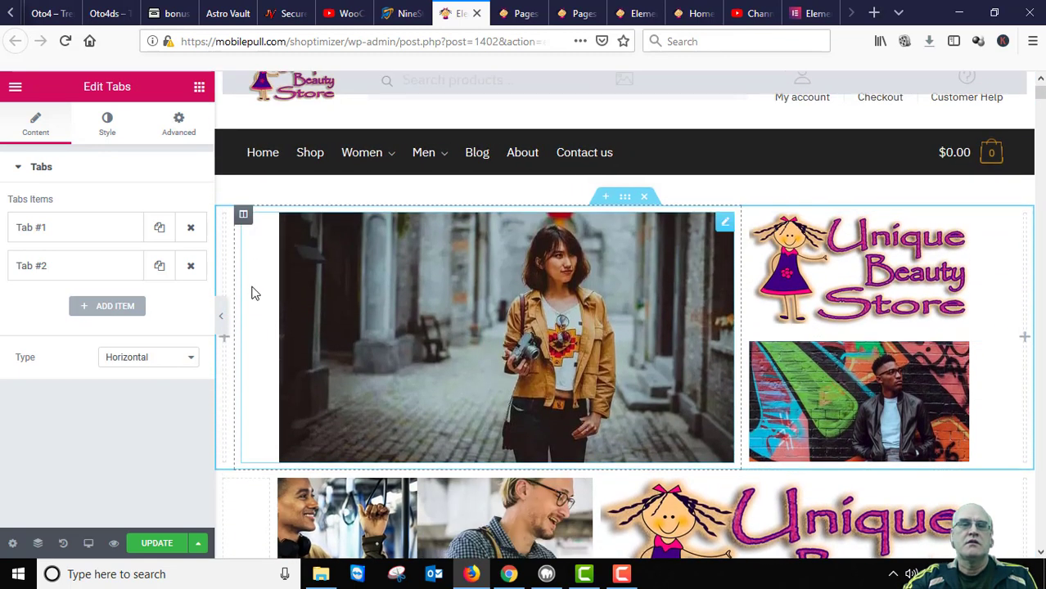
scroll(351, 309, "down", 4)
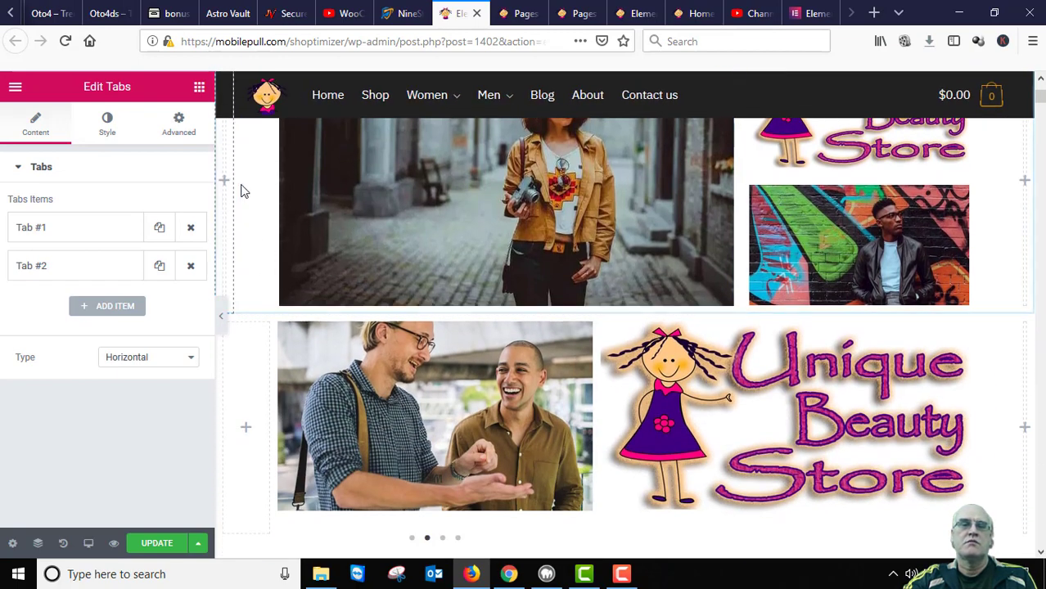
scroll(297, 315, "down", 4)
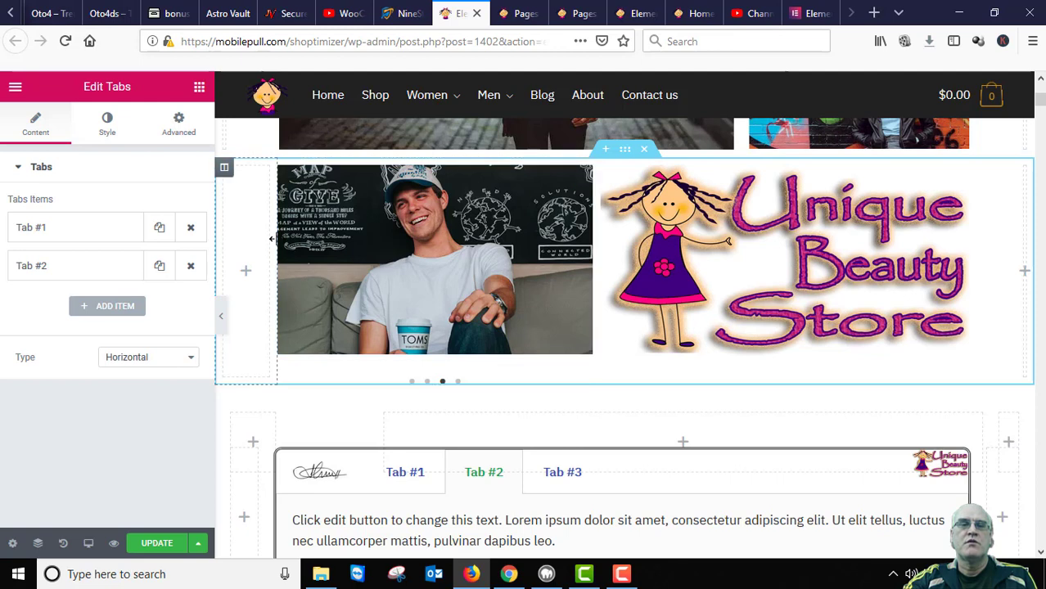
left_click_drag(275, 241, 277, 250)
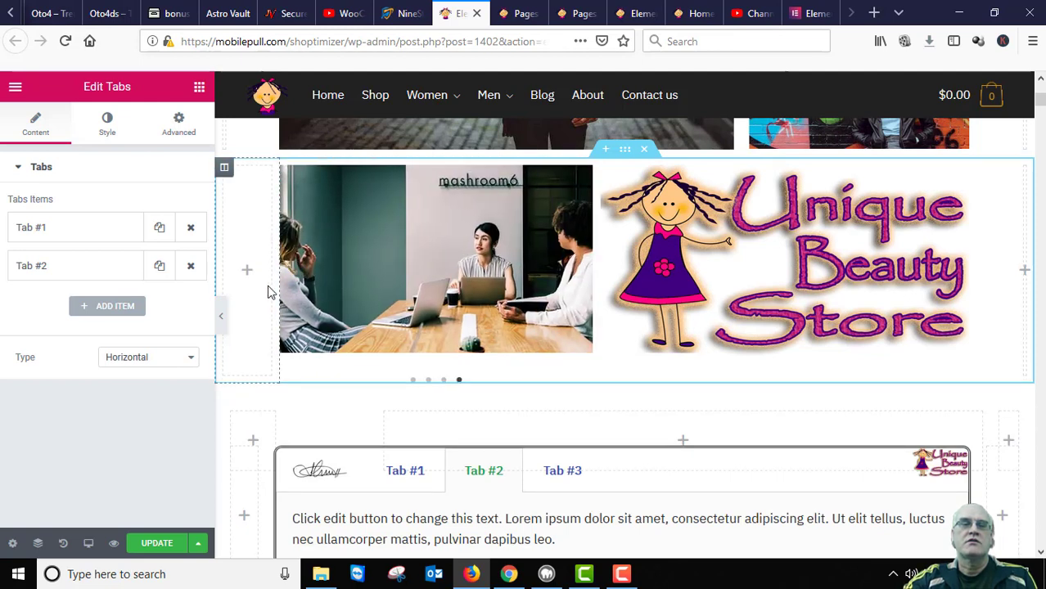
scroll(319, 321, "down", 1)
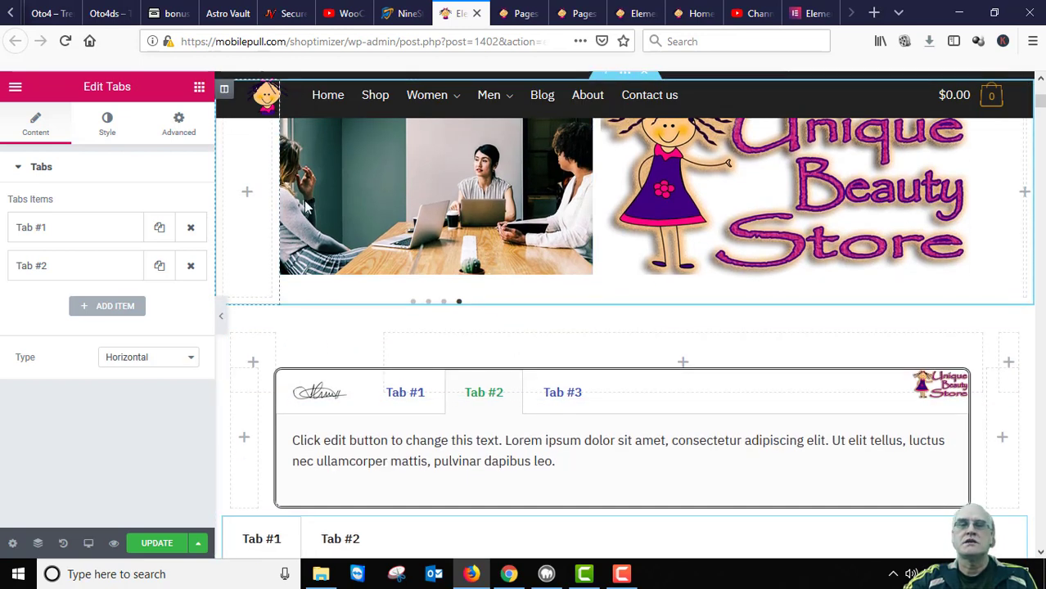
Check how the side edges of the photo row, the image carousel row and the bordered tabs line up
scroll(336, 278, "up", 2)
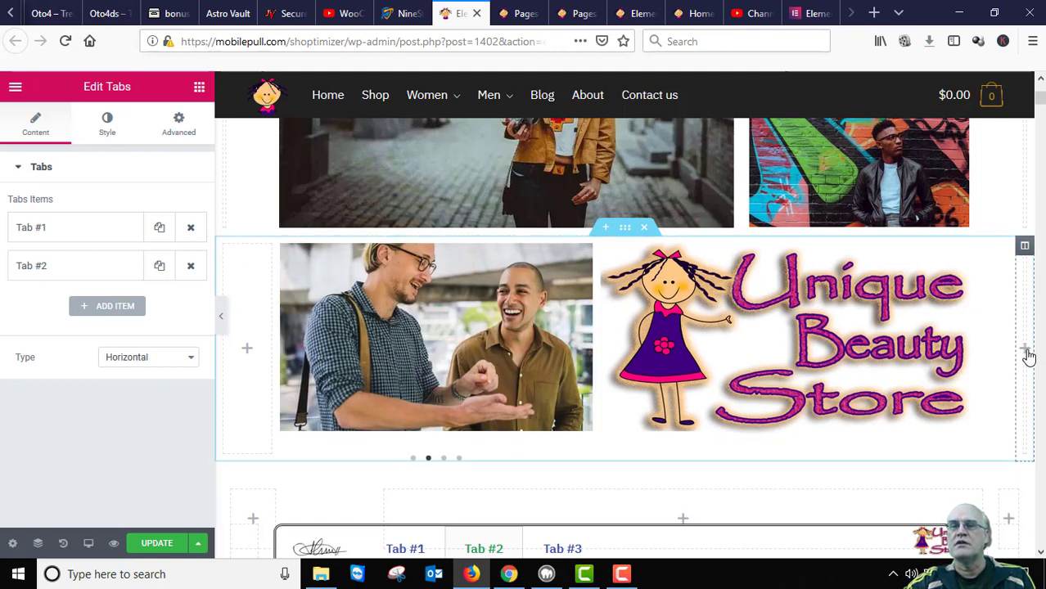
scroll(994, 221, "up", 2)
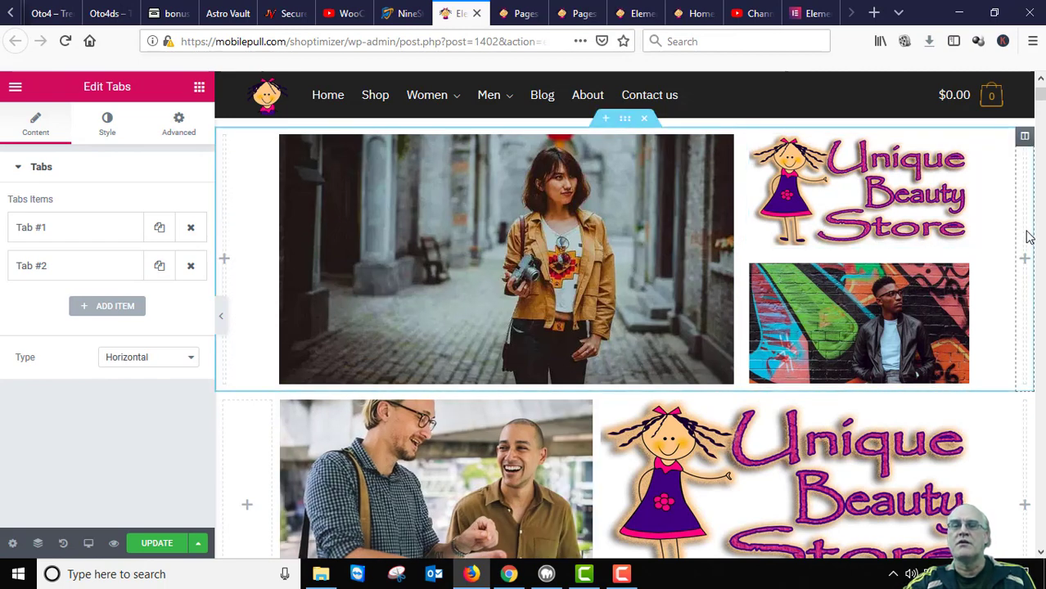
scroll(1024, 235, "down", 2)
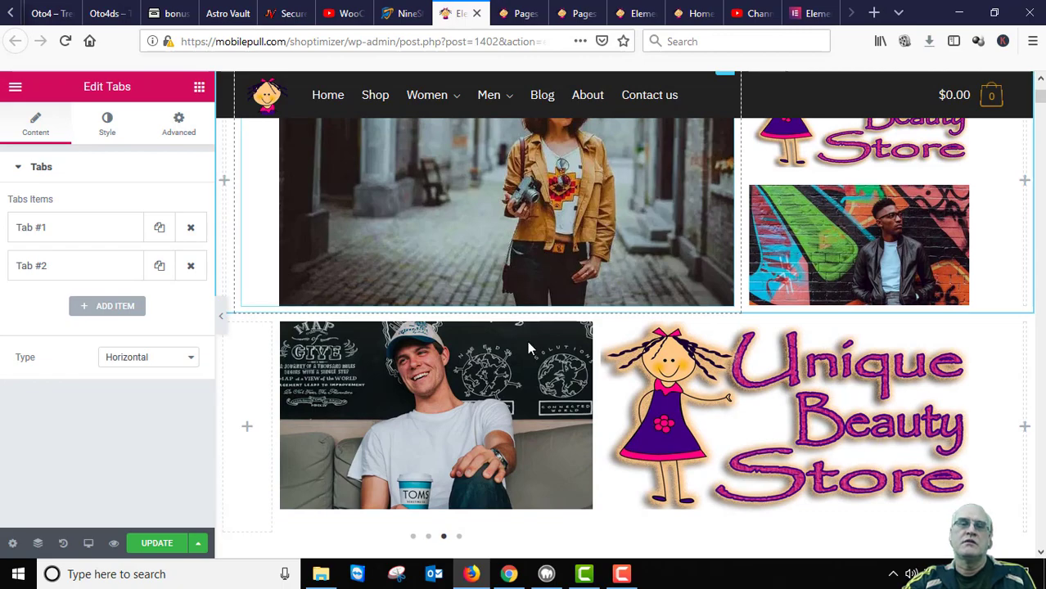
scroll(706, 282, "down", 2)
scroll(690, 305, "down", 1)
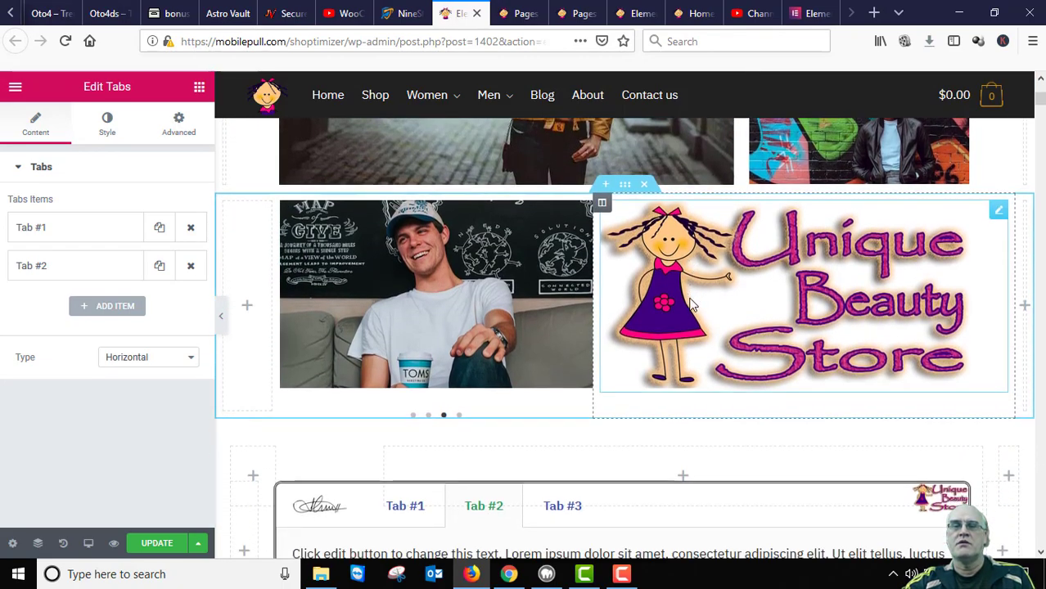
scroll(688, 301, "up", 4)
scroll(676, 289, "up", 2)
scroll(675, 303, "down", 3)
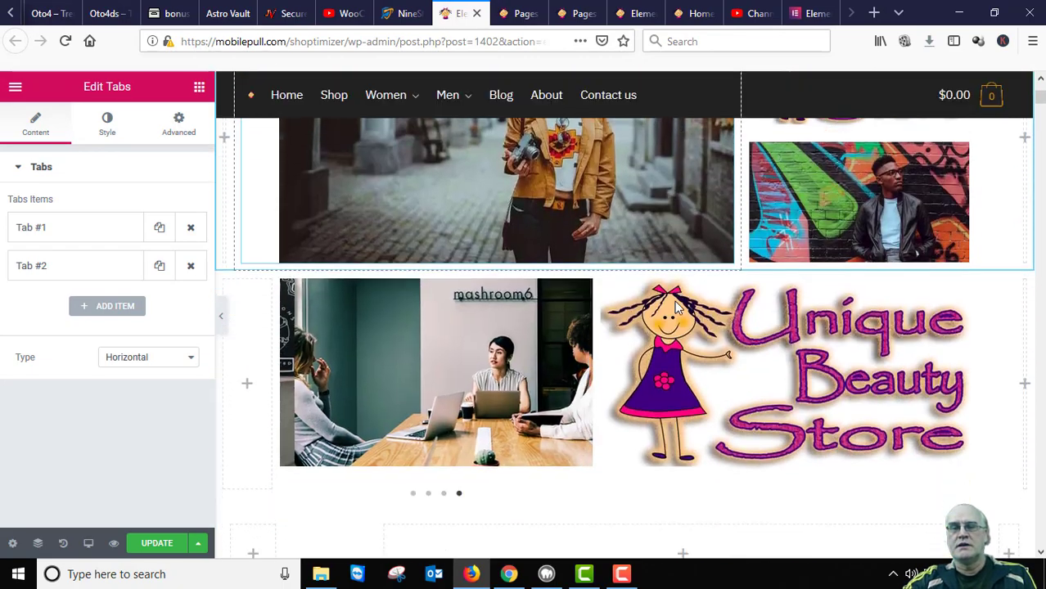
scroll(676, 304, "down", 5)
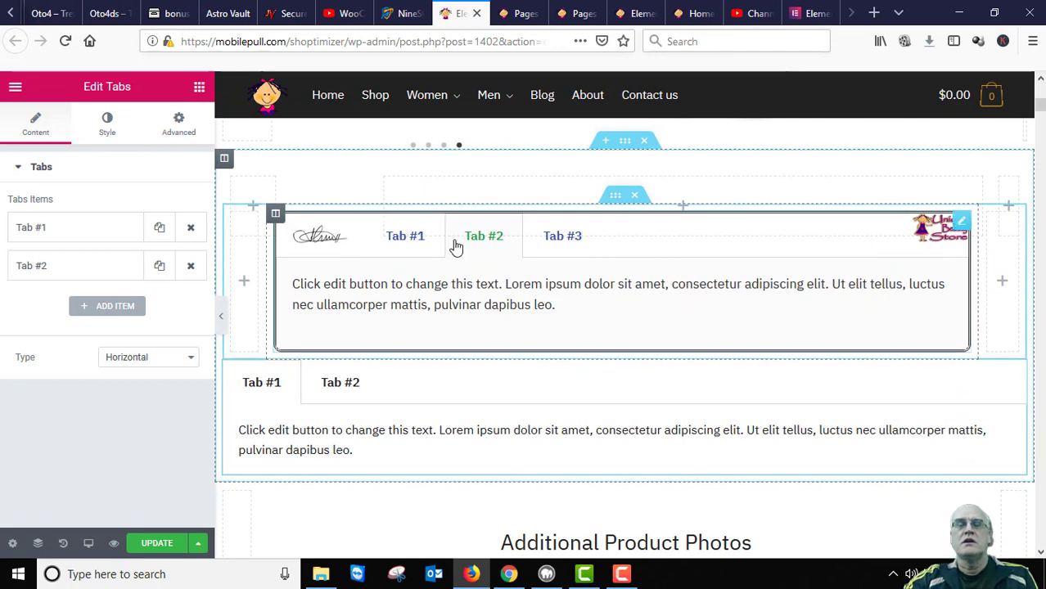
scroll(456, 262, "down", 1)
scroll(478, 270, "up", 2)
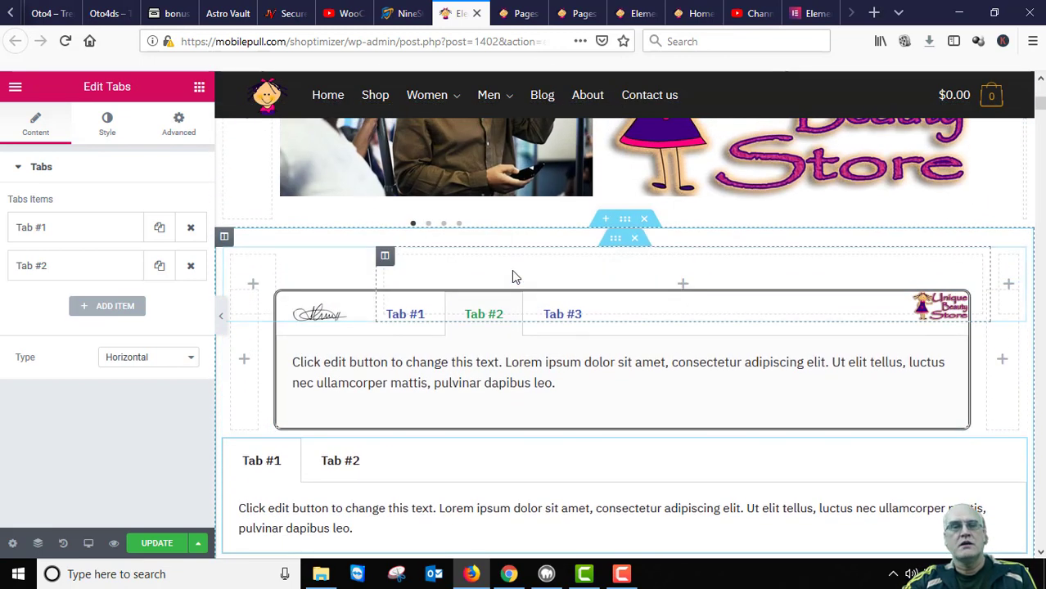
Duplicate the full-width tabs widget below the bordered tabs
scroll(527, 309, "down", 2)
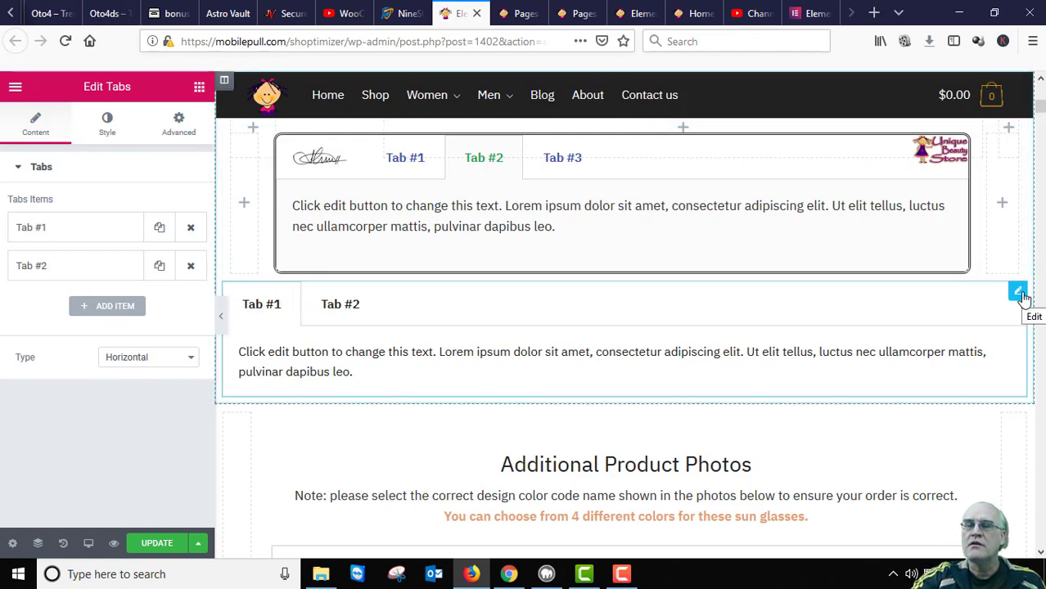
right_click(1019, 297)
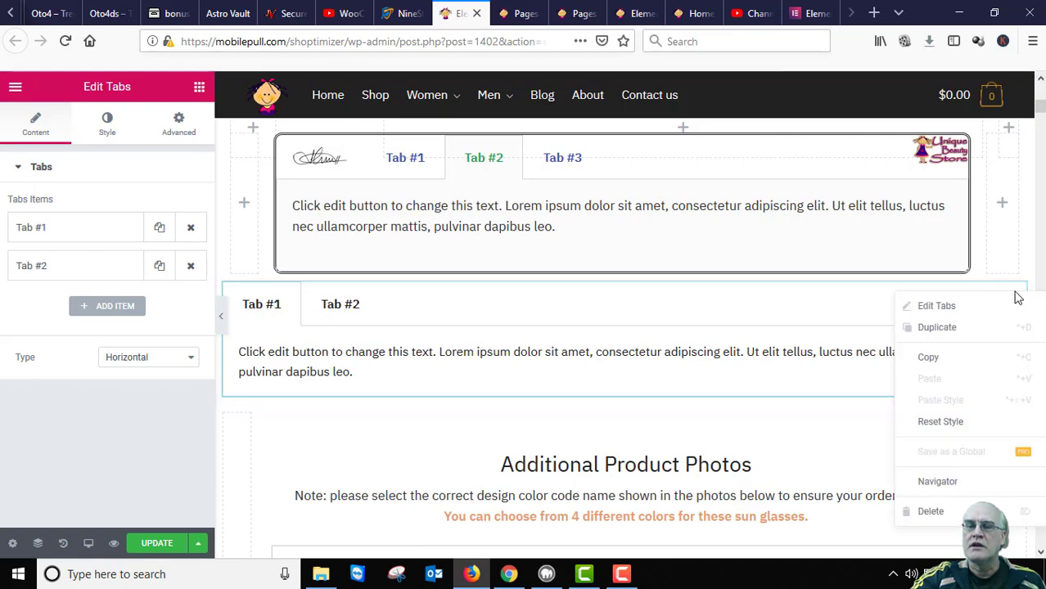
left_click(937, 327)
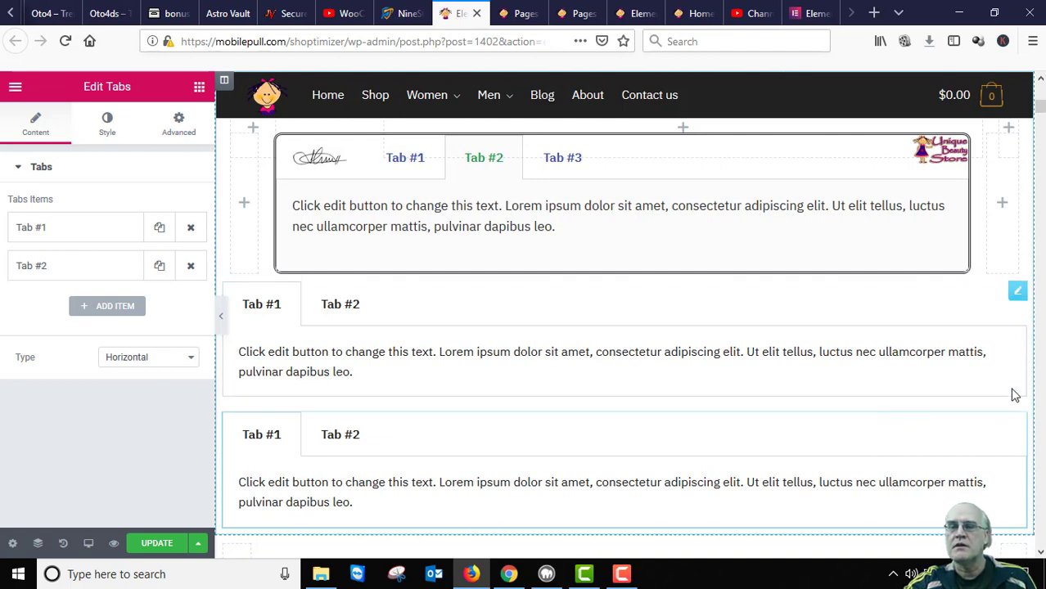
Delete the duplicated tabs widget directly above the Additional Product Photos section
scroll(982, 399, "down", 3)
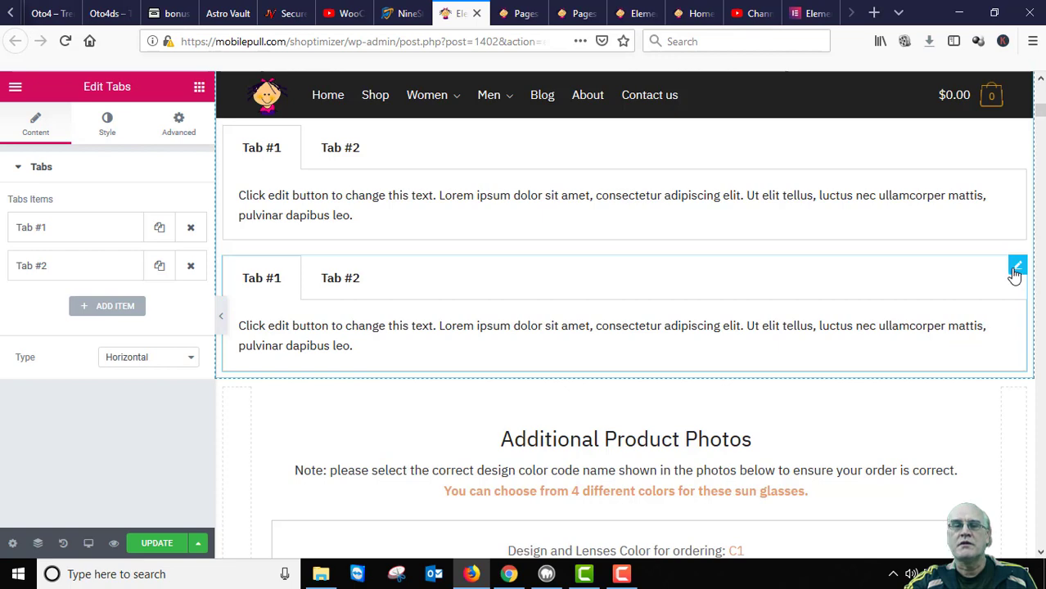
right_click(1015, 270)
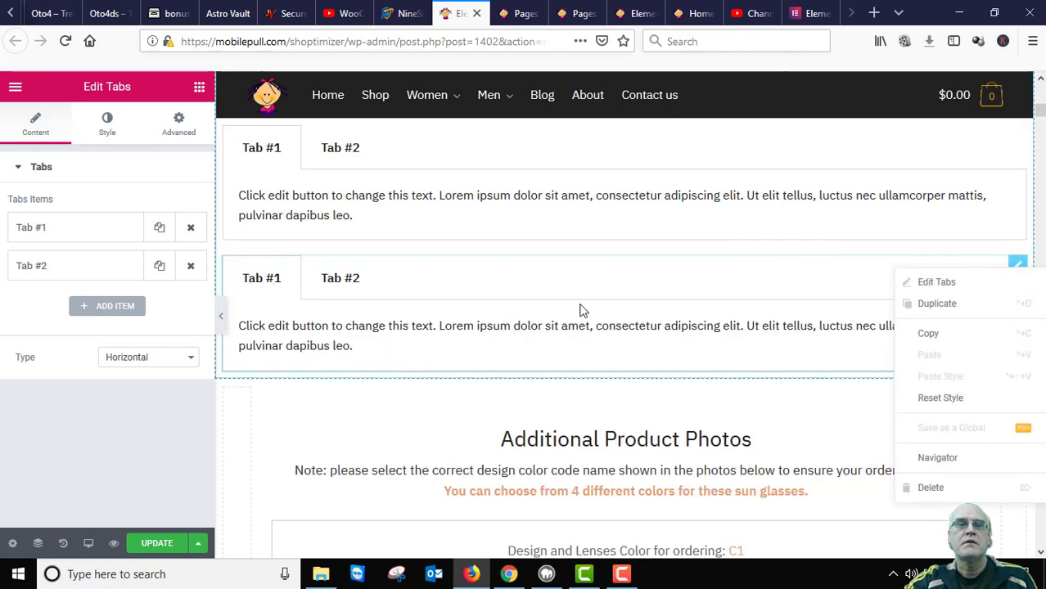
scroll(581, 311, "up", 3)
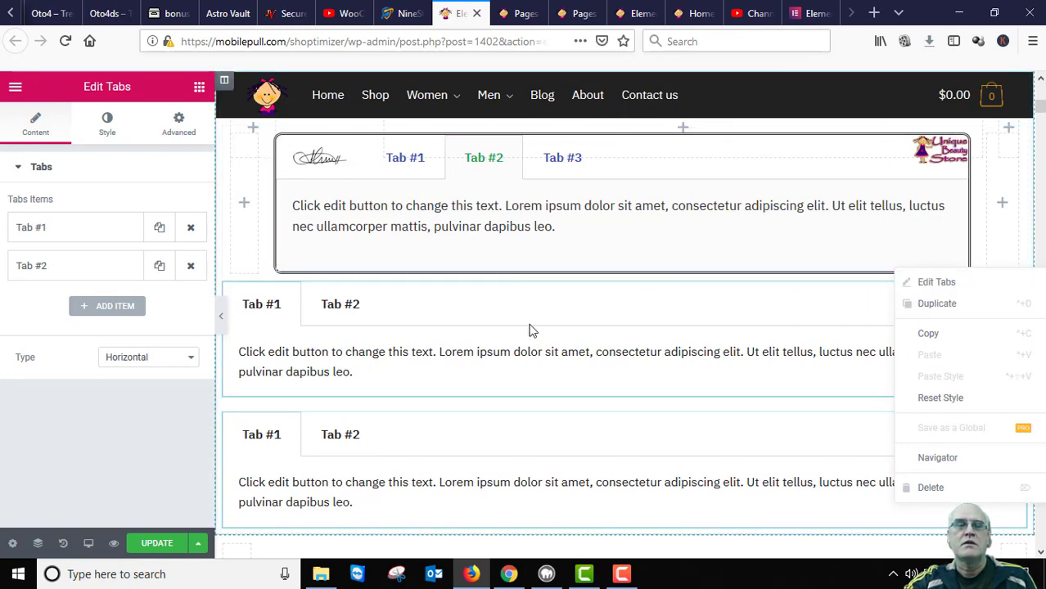
scroll(531, 329, "down", 3)
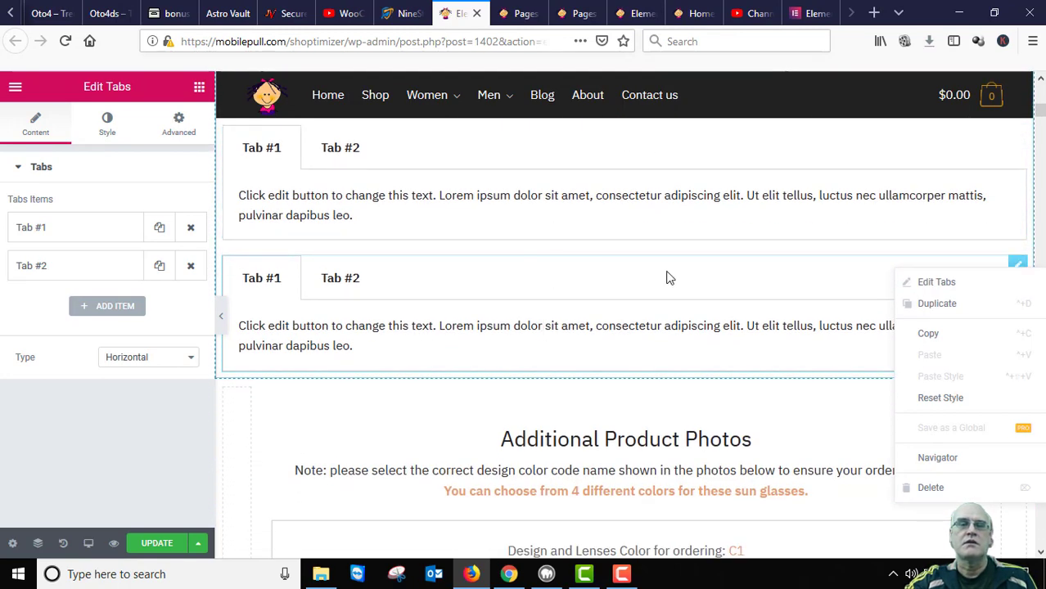
left_click(923, 494)
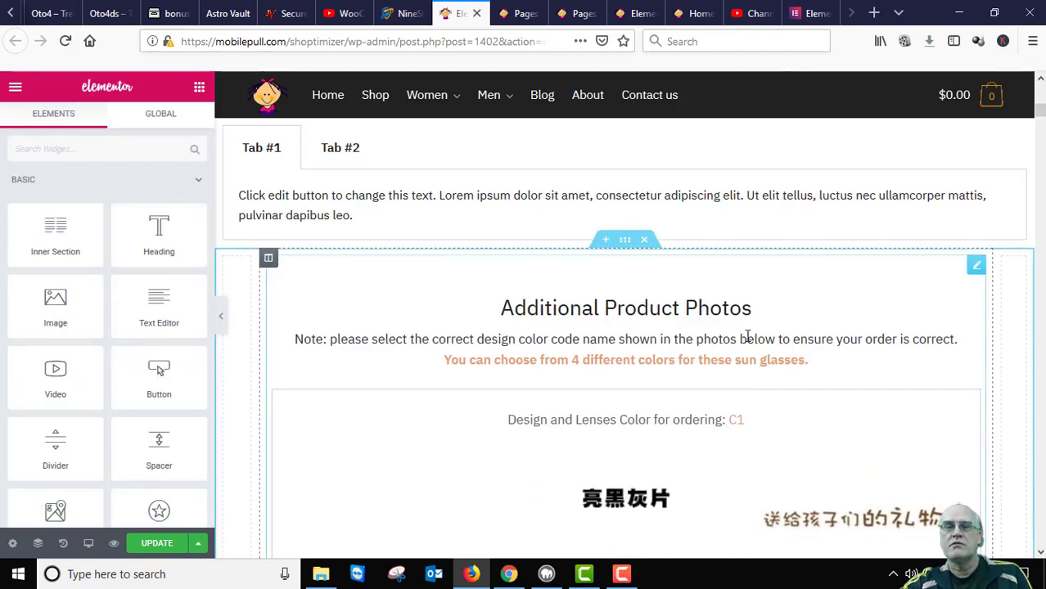
Delete the remaining full-width tabs widget below the bordered tabs
scroll(749, 360, "down", 3)
scroll(753, 393, "up", 4)
scroll(752, 392, "up", 3)
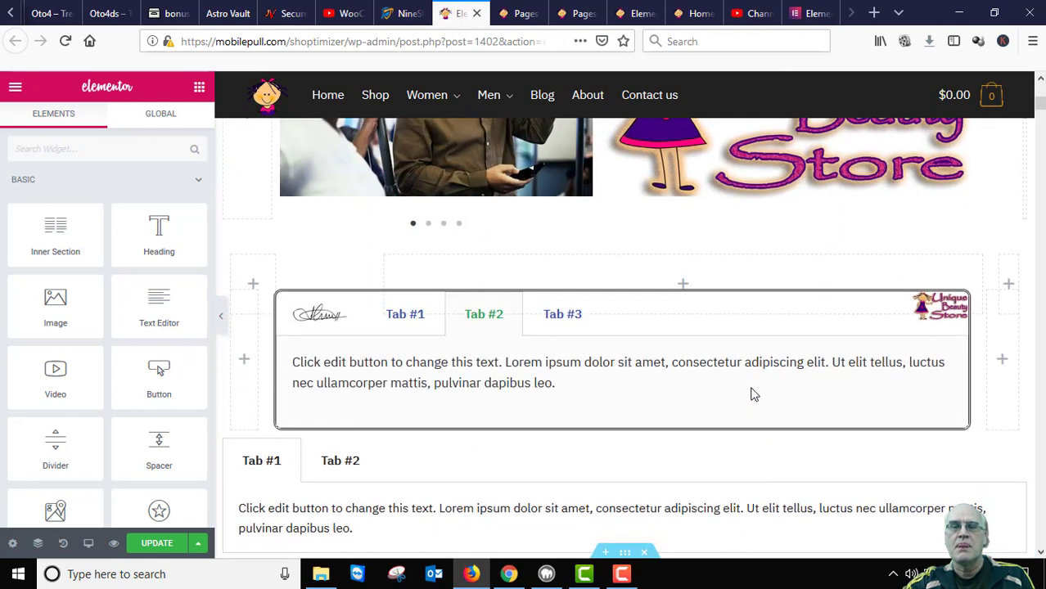
scroll(754, 392, "down", 2)
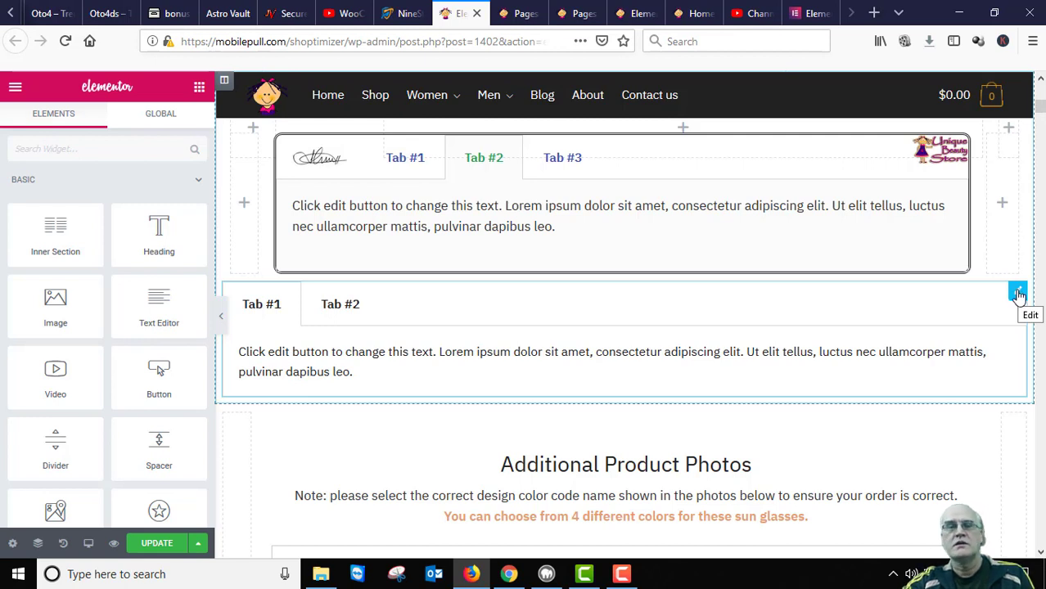
right_click(1018, 295)
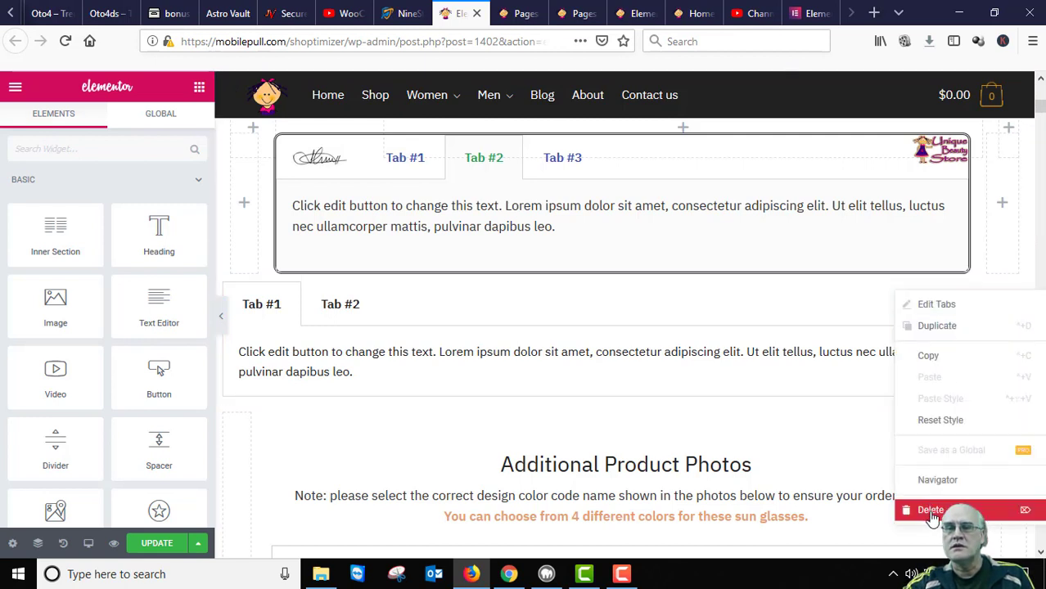
left_click(931, 510)
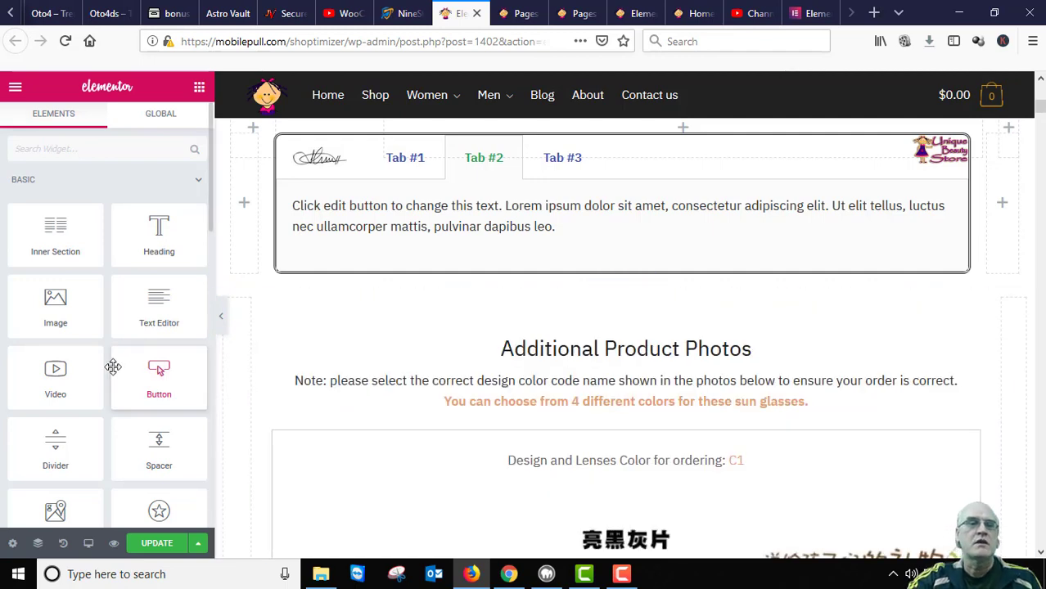
Add an inner section below the bordered tabs and duplicate its second column to make three columns
left_click_drag(36, 234, 595, 280)
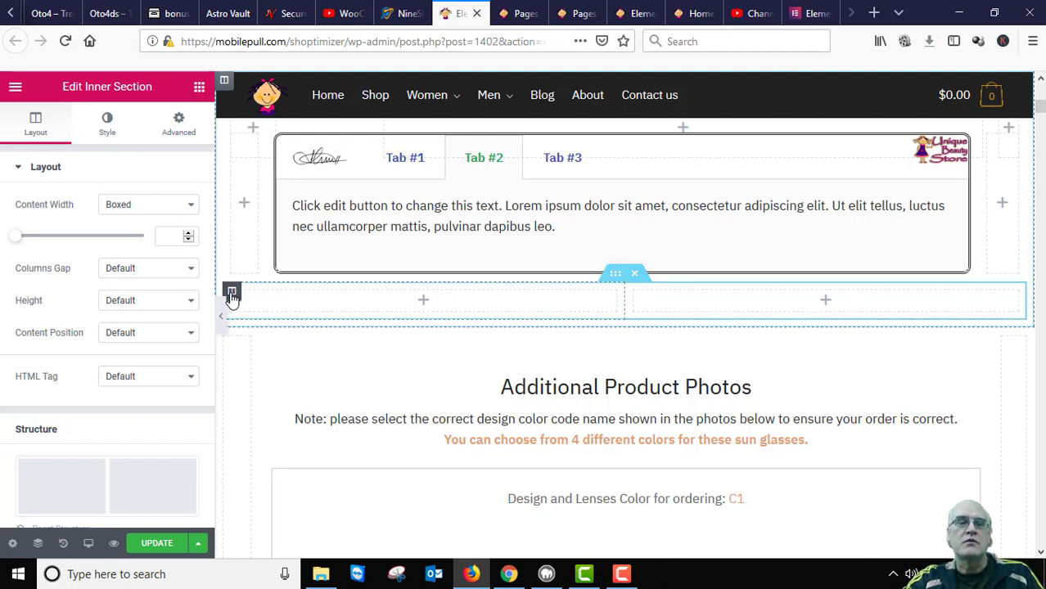
right_click(233, 295)
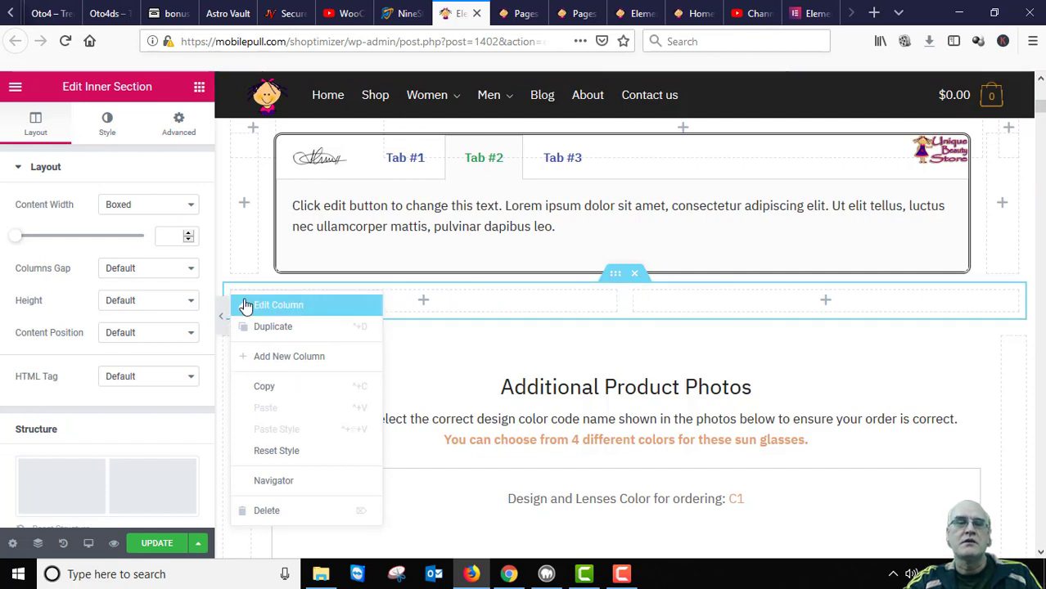
right_click(633, 293)
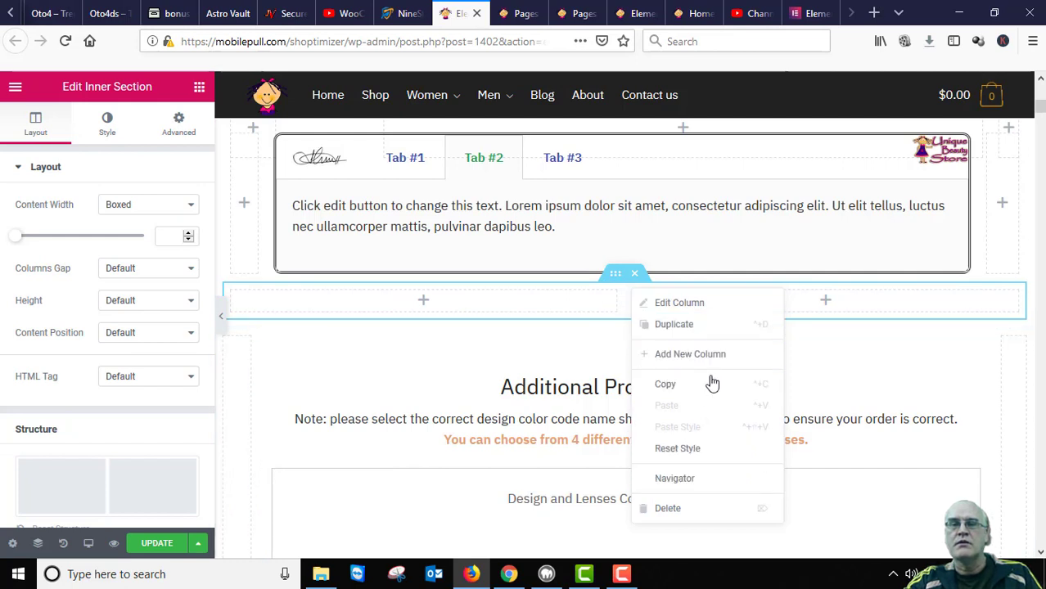
left_click(698, 325)
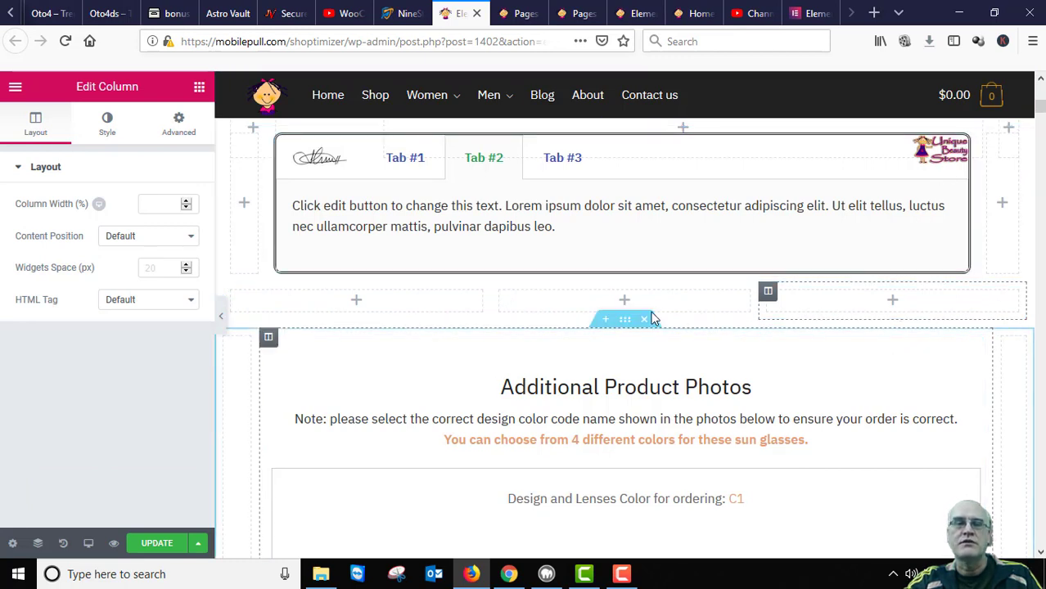
Browse the Basic and General widgets available for filling the inner section's columns
left_click(199, 88)
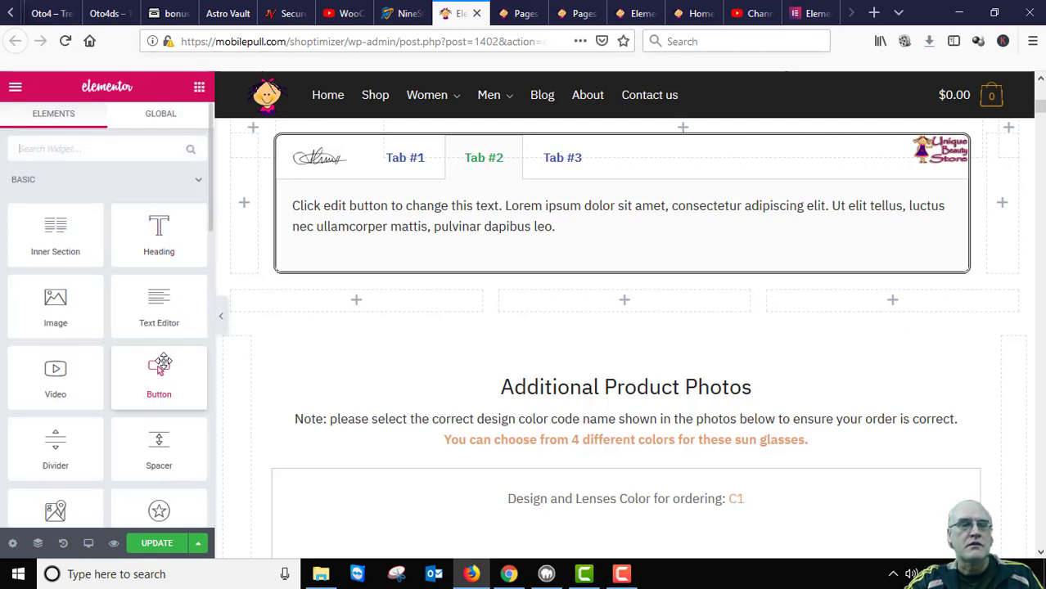
scroll(161, 365, "down", 1)
scroll(112, 410, "down", 5)
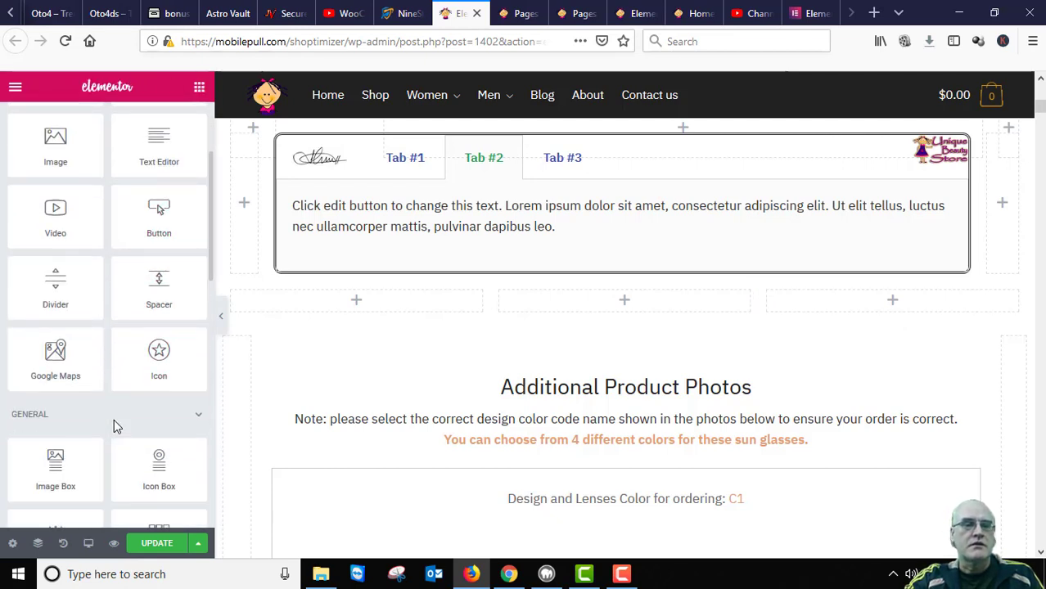
scroll(116, 426, "down", 3)
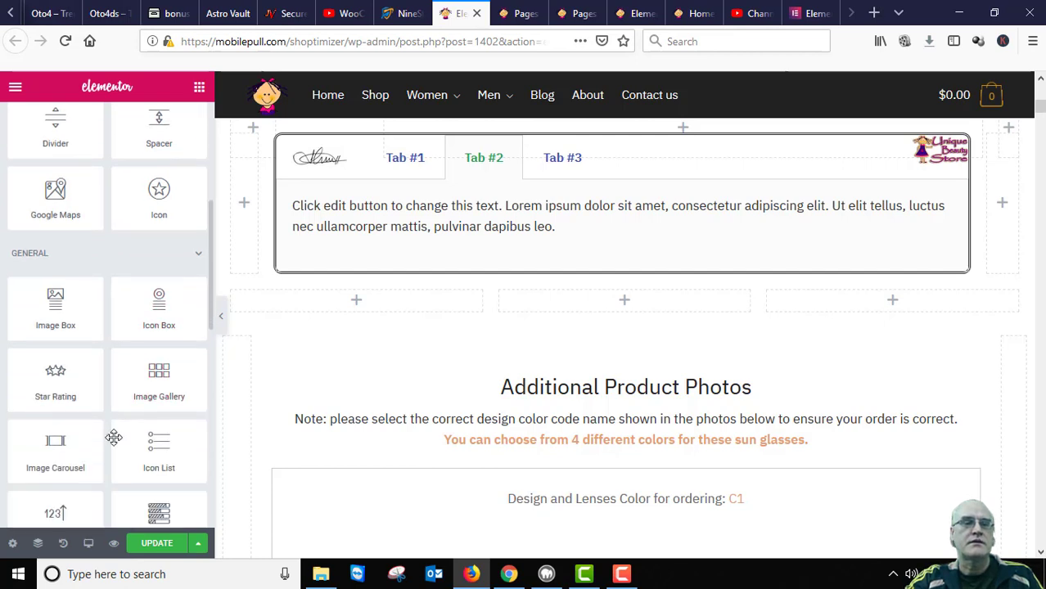
scroll(119, 438, "down", 5)
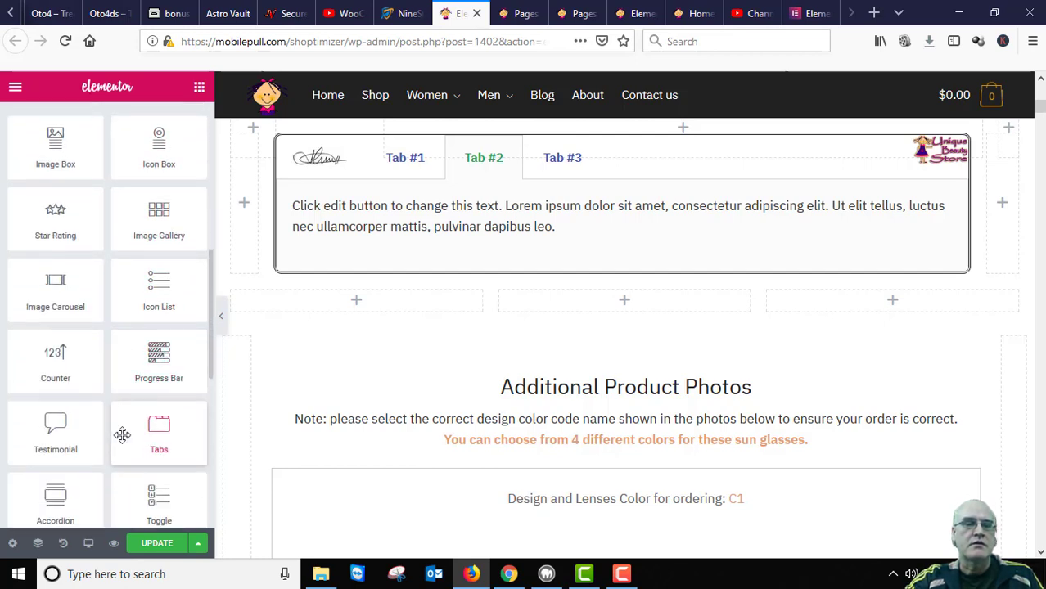
scroll(122, 436, "down", 5)
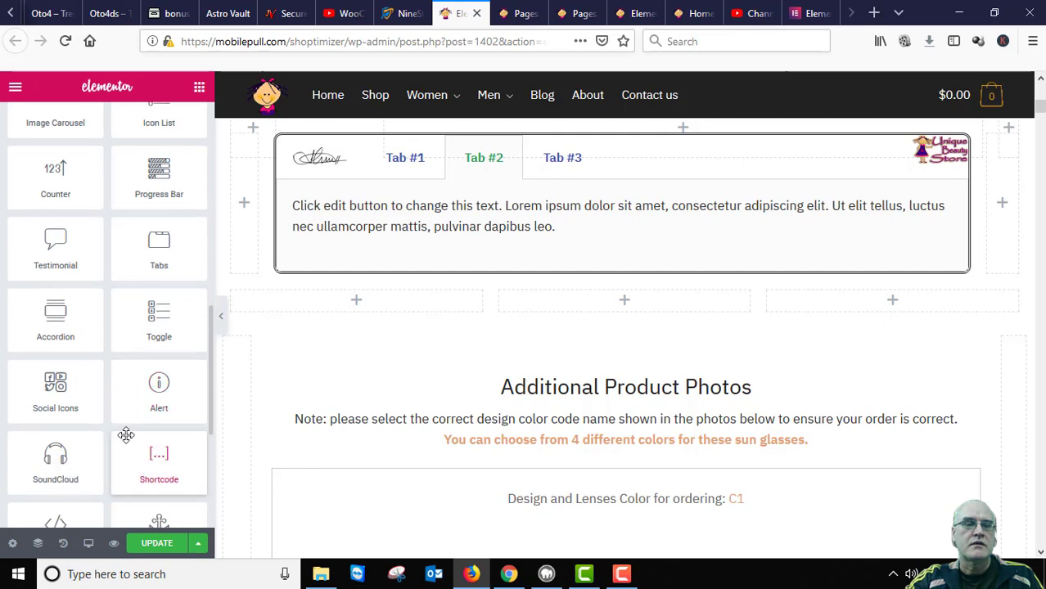
scroll(128, 435, "down", 2)
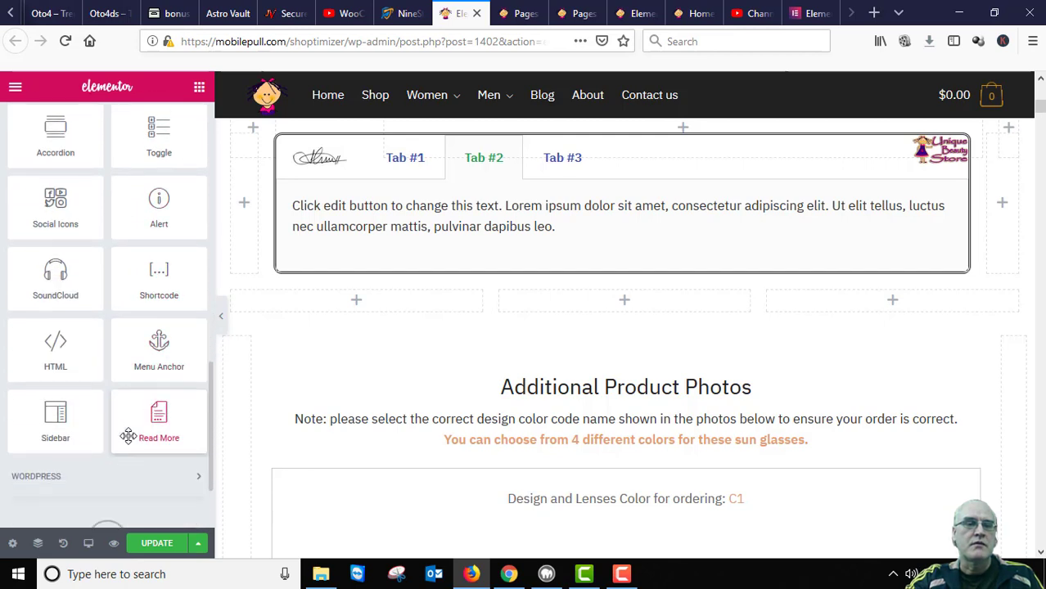
scroll(168, 371, "up", 7)
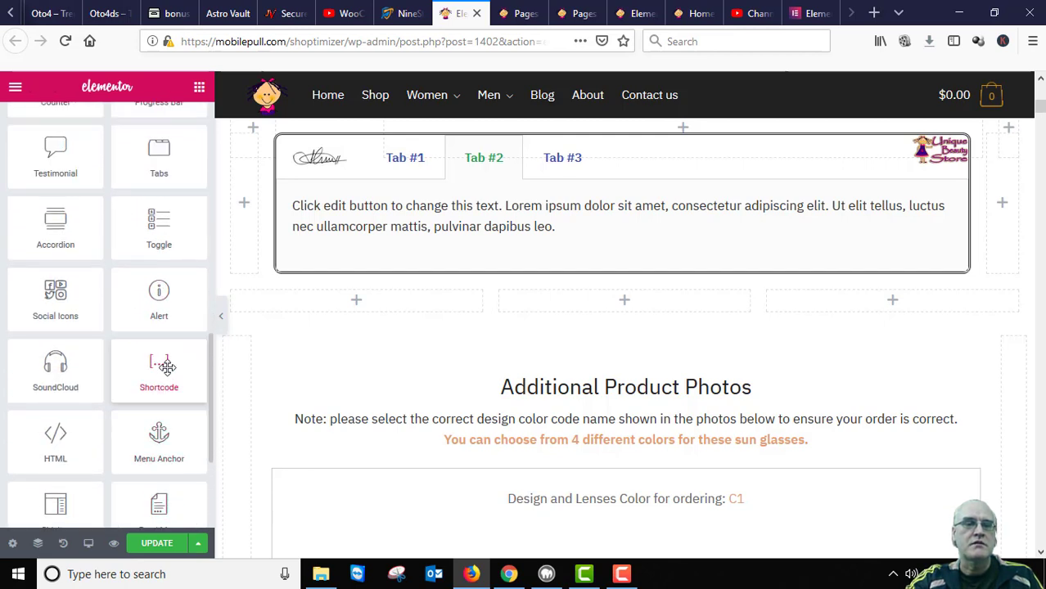
scroll(167, 373, "up", 7)
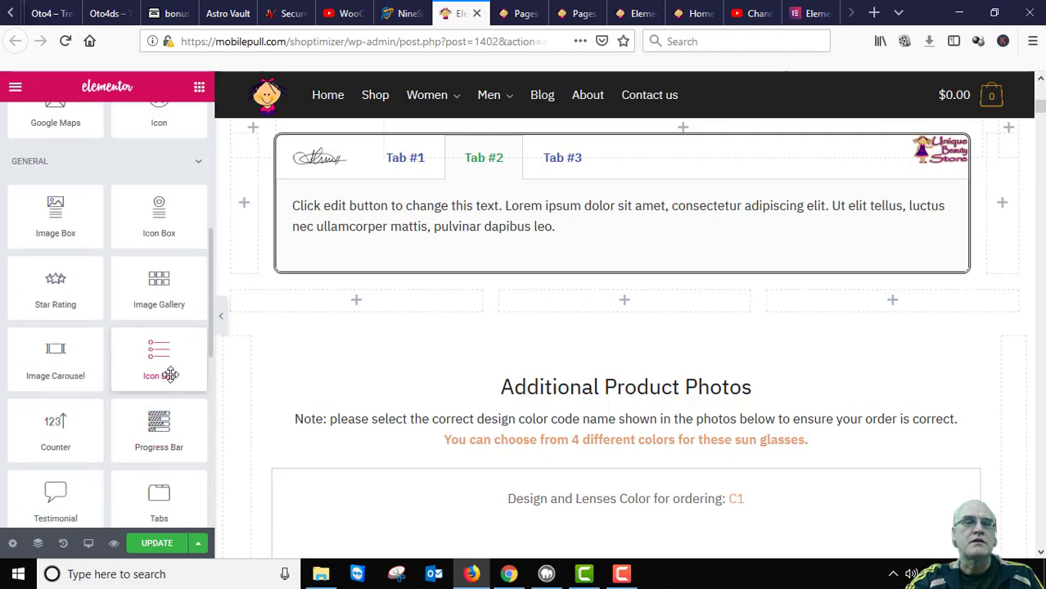
scroll(170, 377, "up", 3)
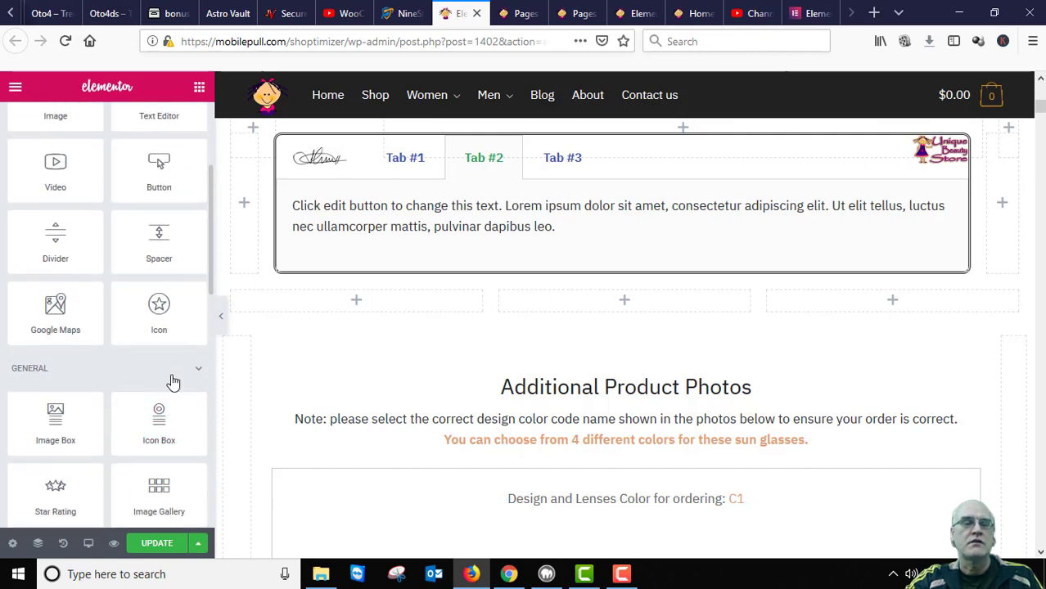
scroll(187, 372, "up", 2)
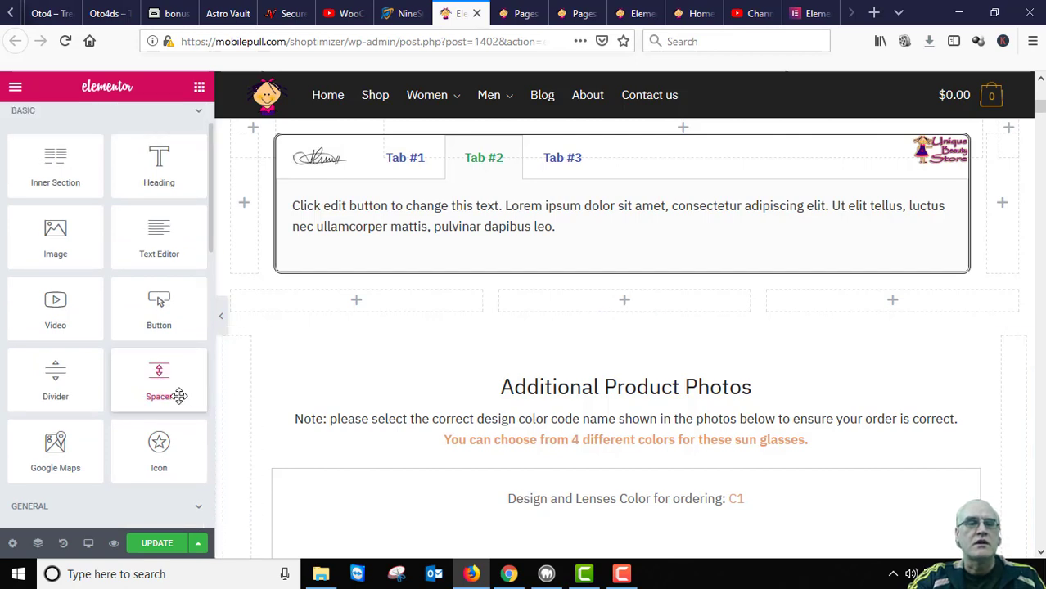
scroll(131, 392, "up", 1)
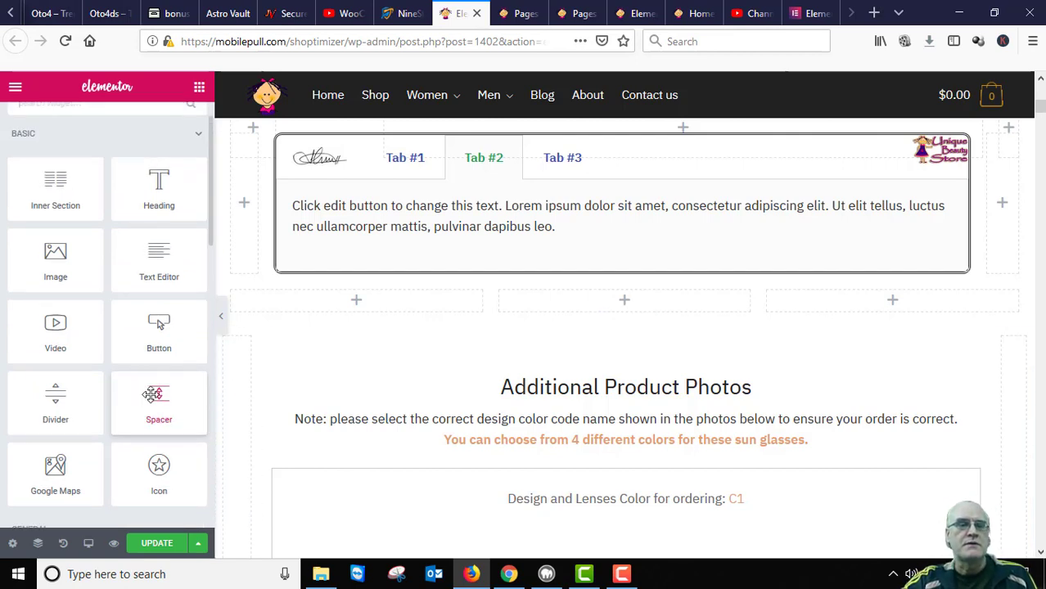
scroll(163, 442, "up", 1)
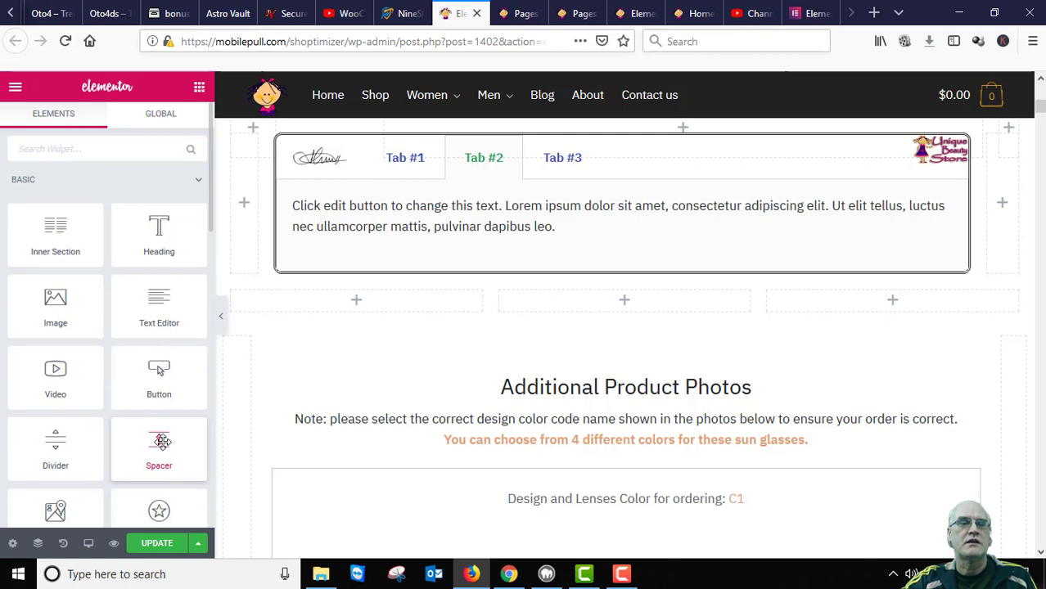
Add a Tabs widget to the middle column of the three-column inner section below the bordered tabs
scroll(163, 442, "down", 1)
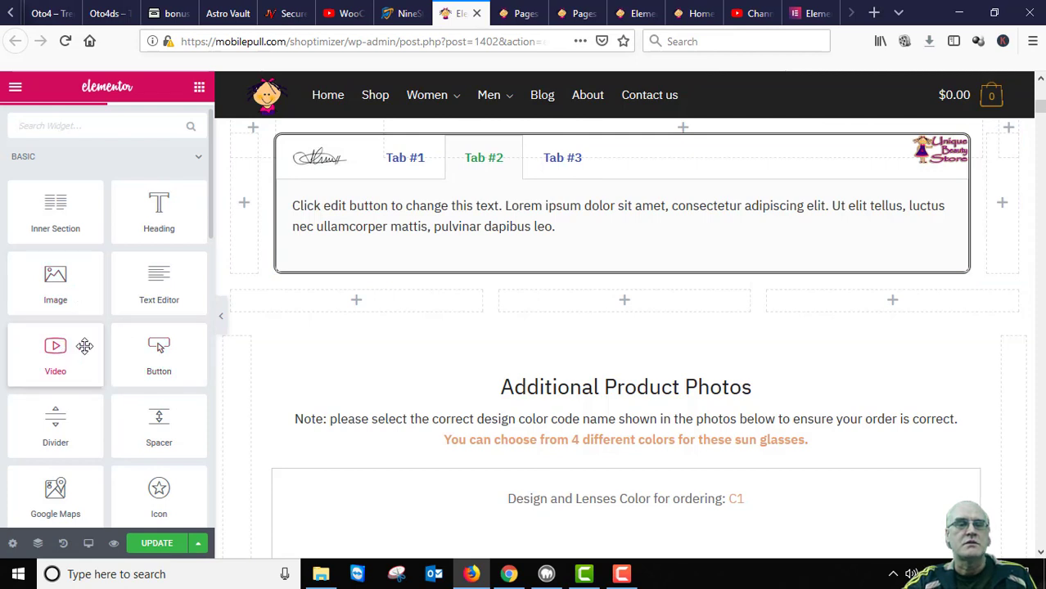
scroll(136, 375, "down", 3)
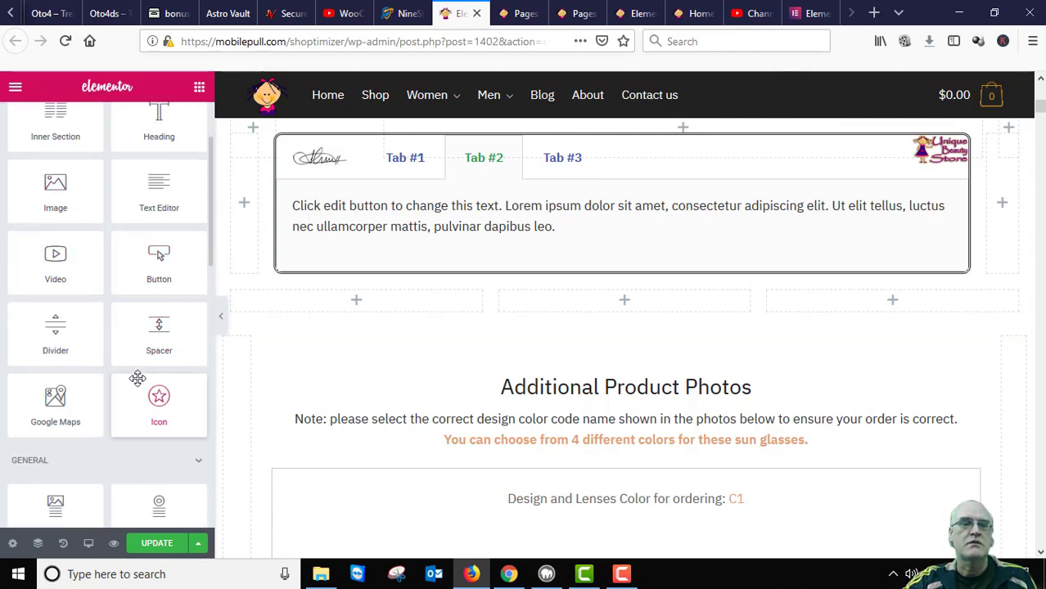
scroll(145, 282, "up", 3)
scroll(144, 291, "down", 1)
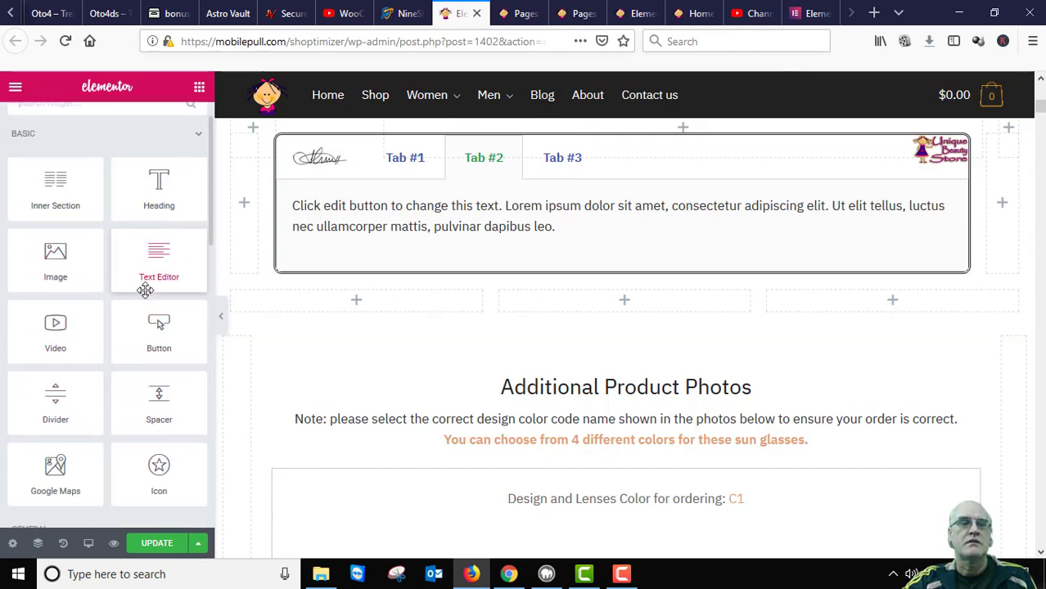
scroll(145, 291, "down", 3)
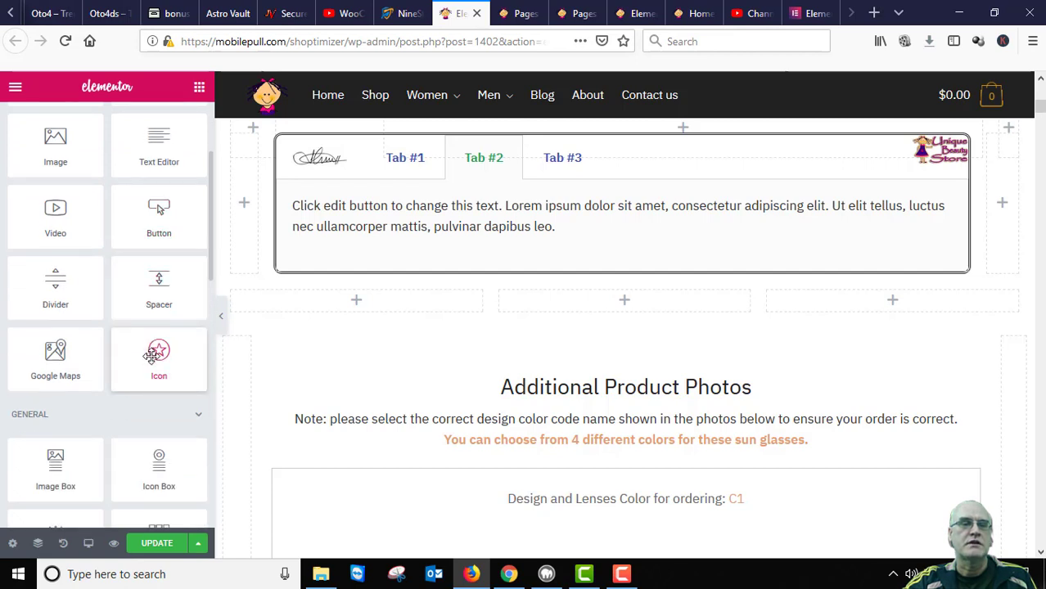
scroll(152, 355, "down", 5)
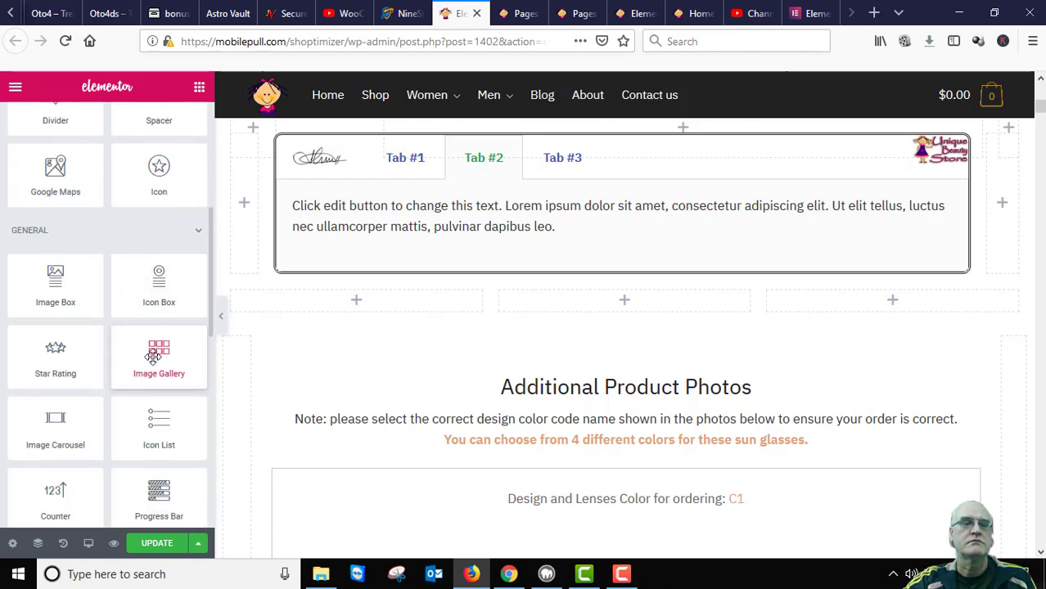
scroll(153, 356, "down", 3)
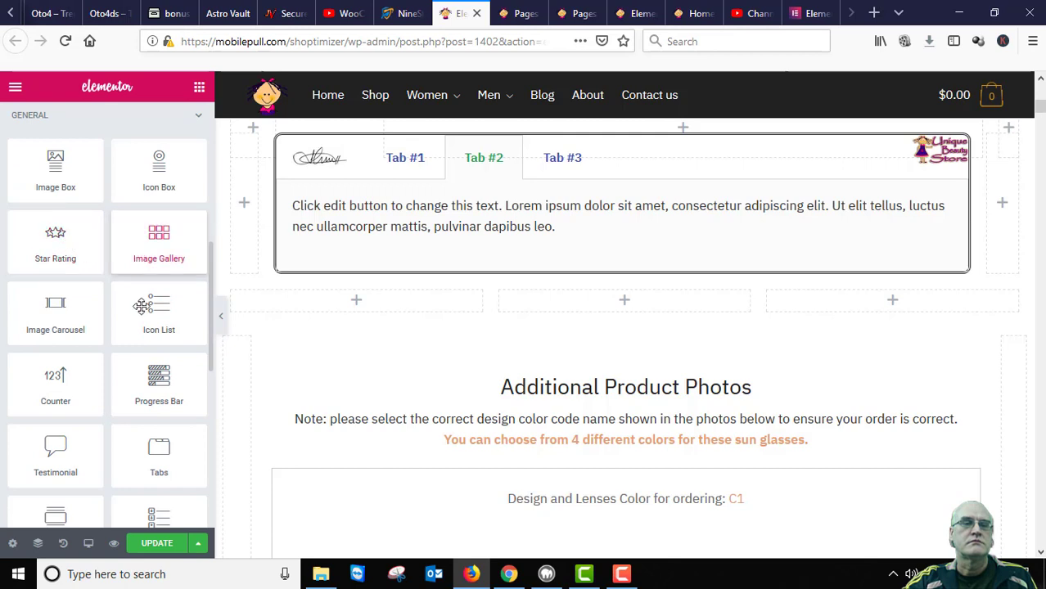
scroll(147, 311, "down", 3)
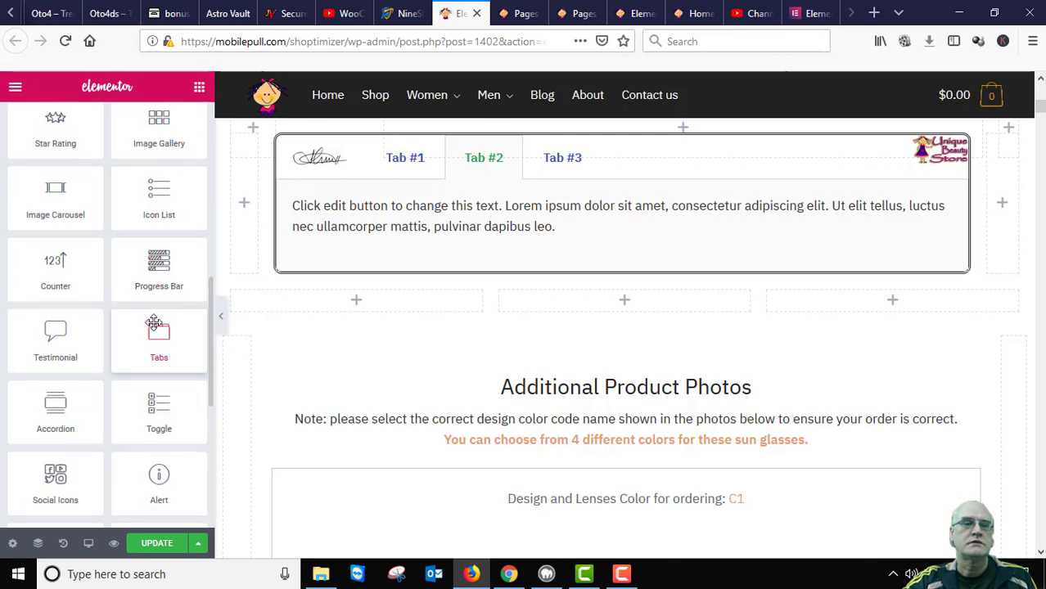
left_click_drag(154, 325, 578, 298)
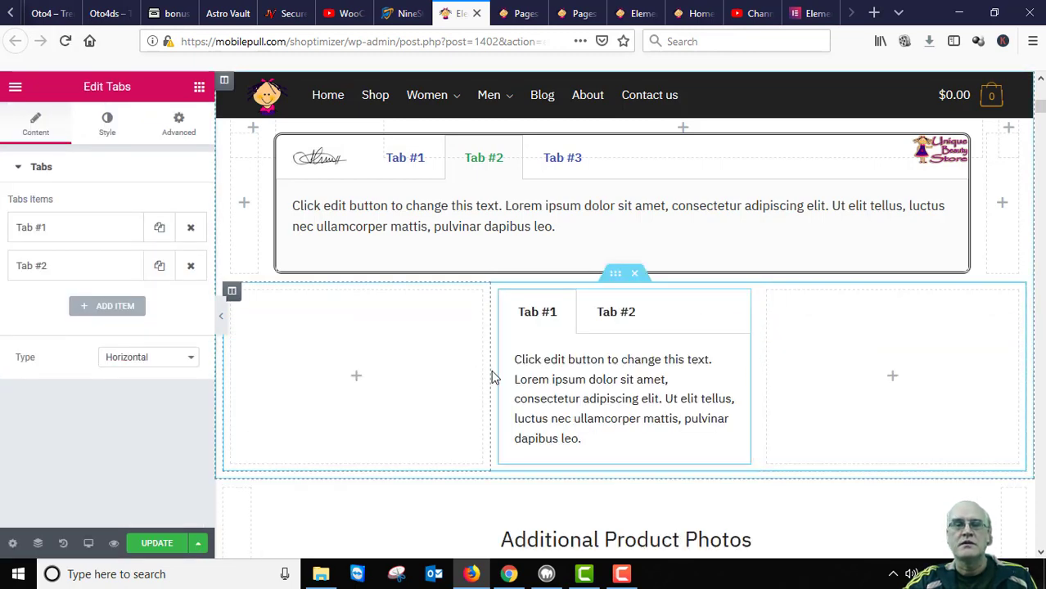
Narrow both outer columns so the new tabs align with the bordered tabs above, and show the new widget's Tab #2
left_click_drag(494, 372, 273, 363)
left_click_drag(758, 351, 981, 352)
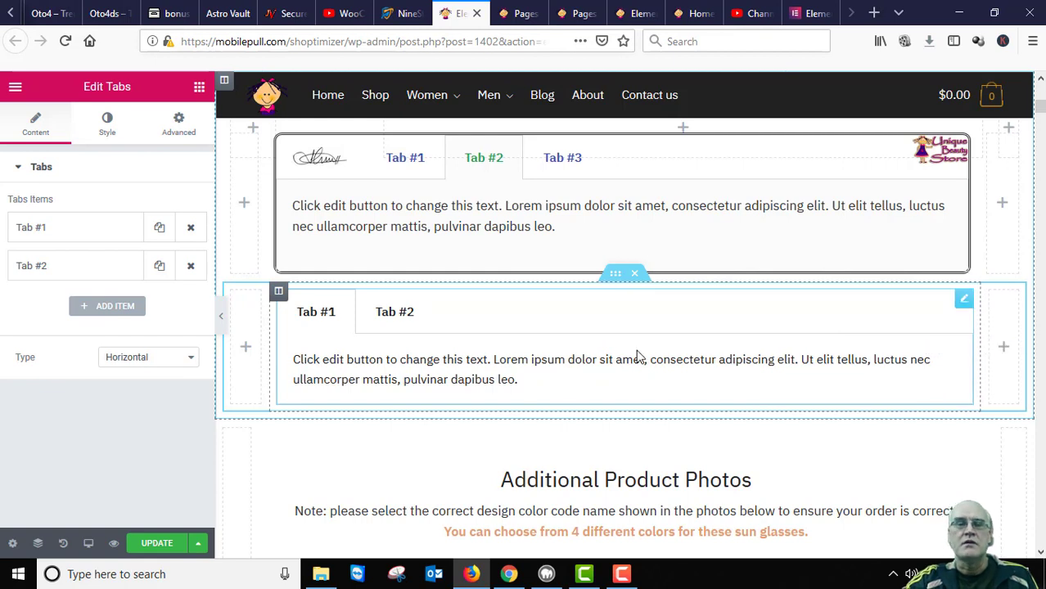
left_click(399, 318)
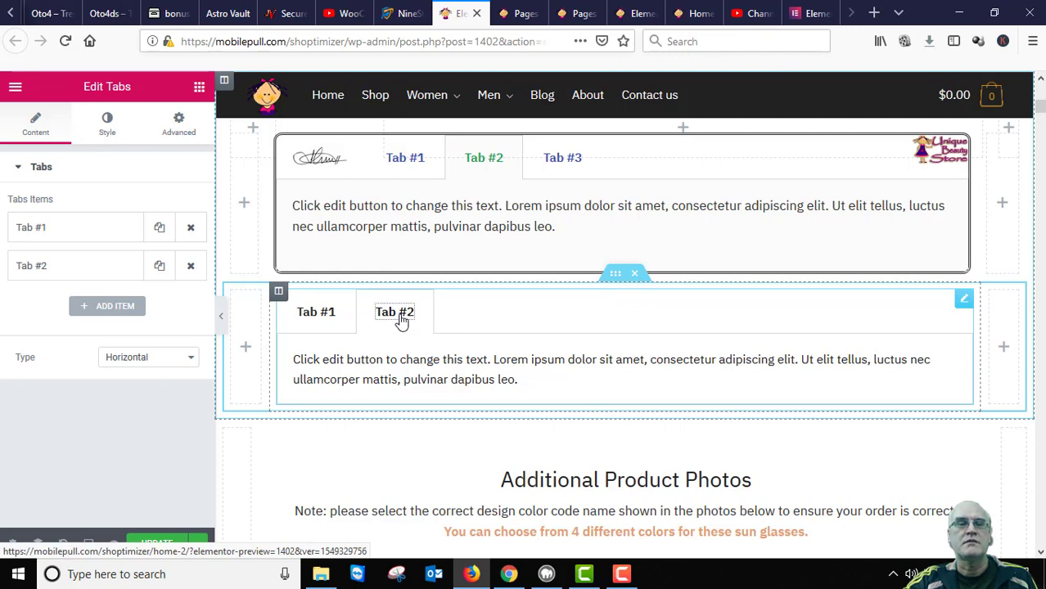
Add a third item to the new tabs widget and title it Tab #3
left_click(114, 308)
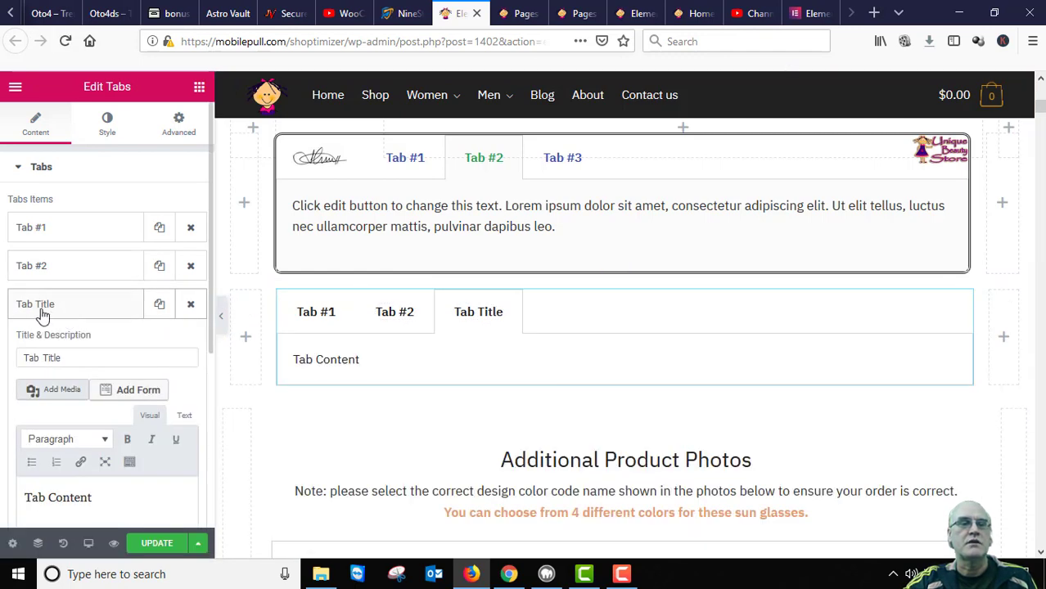
left_click(94, 310)
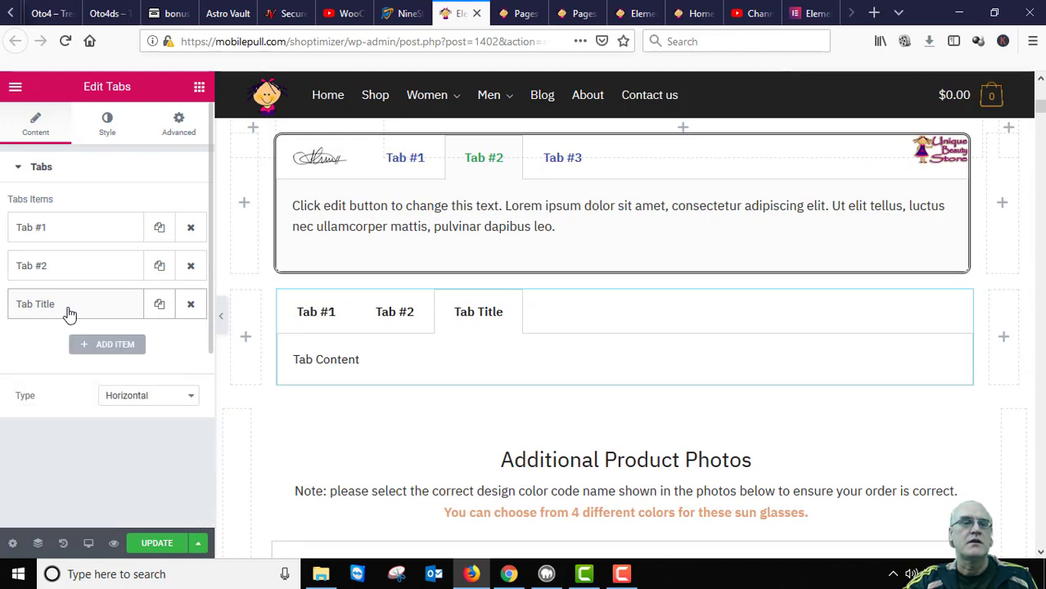
left_click(70, 310)
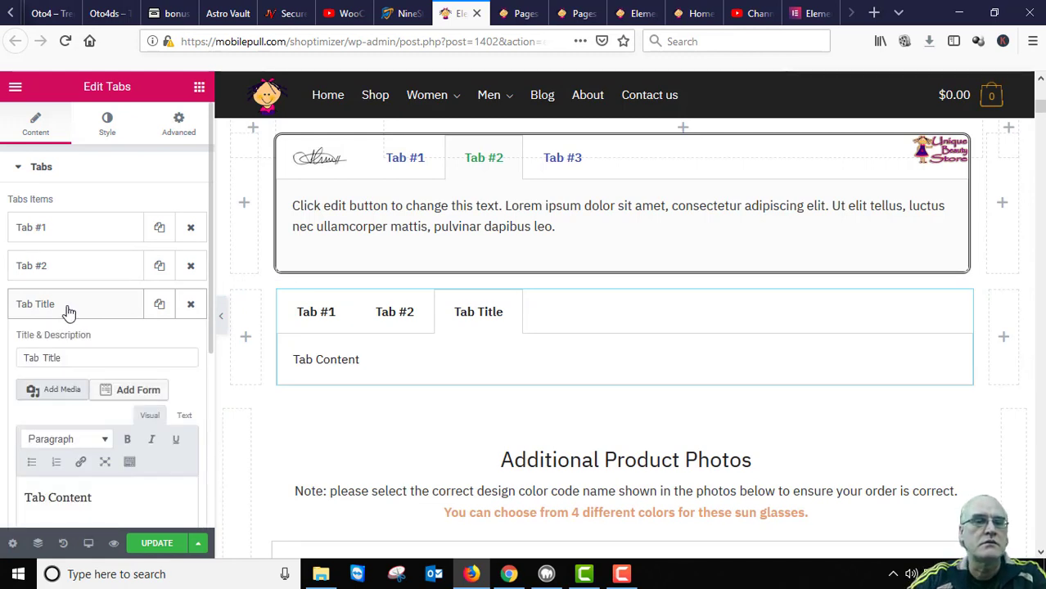
left_click(72, 353)
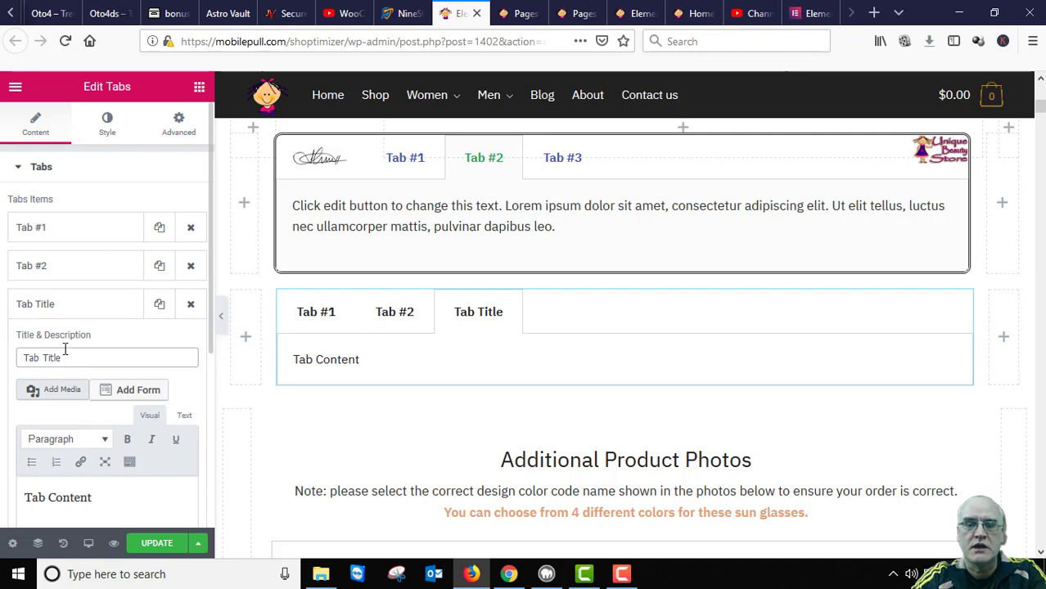
type("Tab")
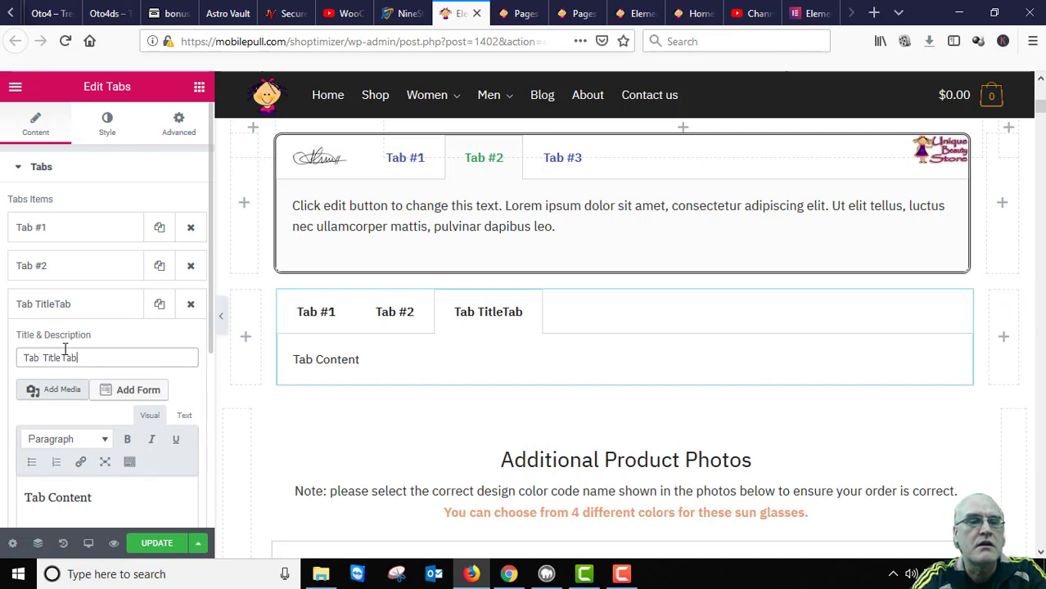
key("BackSpace")
key("BackSpace")
key("BackSpace")
key("BackSpace")
key("BackSpace")
key("BackSpace")
key("BackSpace")
key("BackSpace")
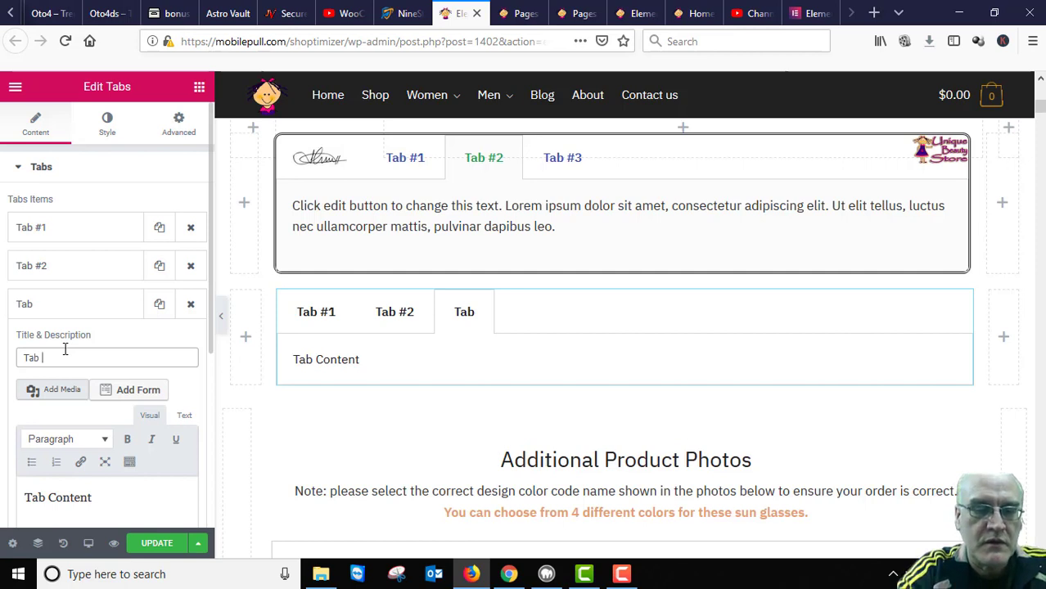
type("#3")
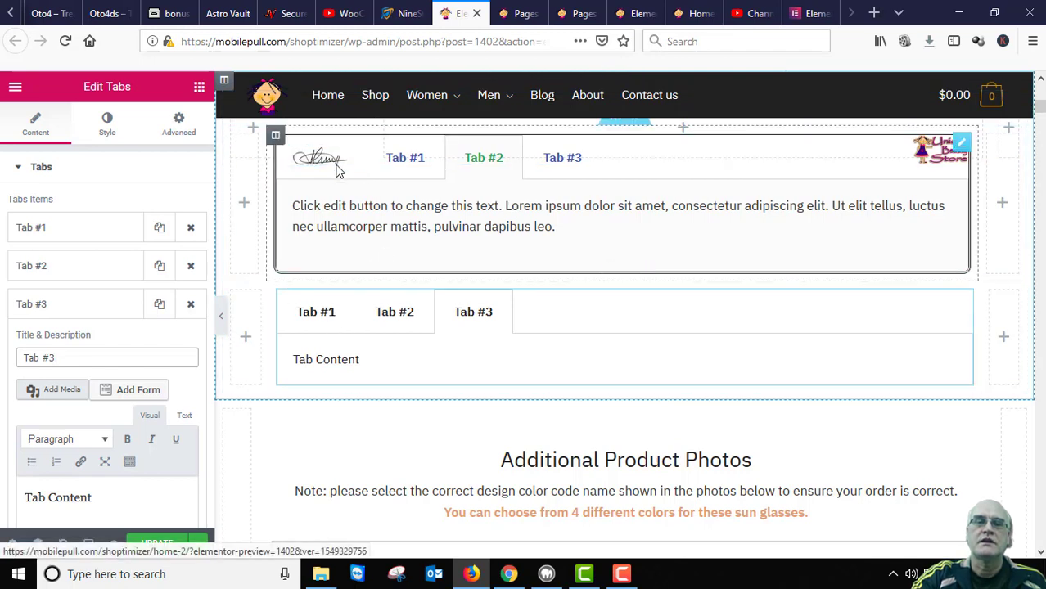
Look at the Home, Garden & Tools tab bar on the NineStore page for comparison and return to the page editor
left_click(392, 14)
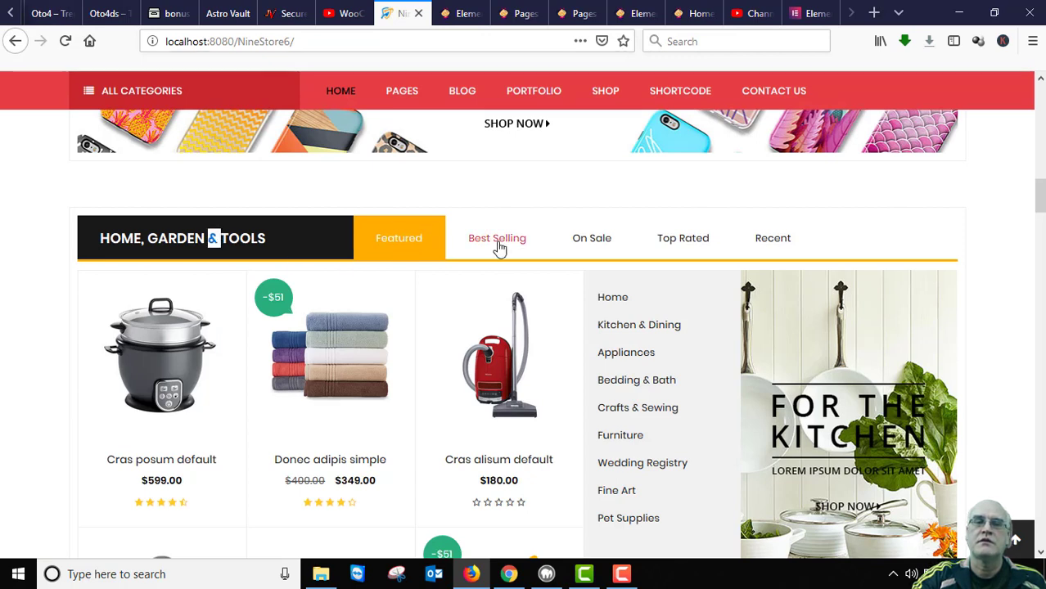
left_click(459, 14)
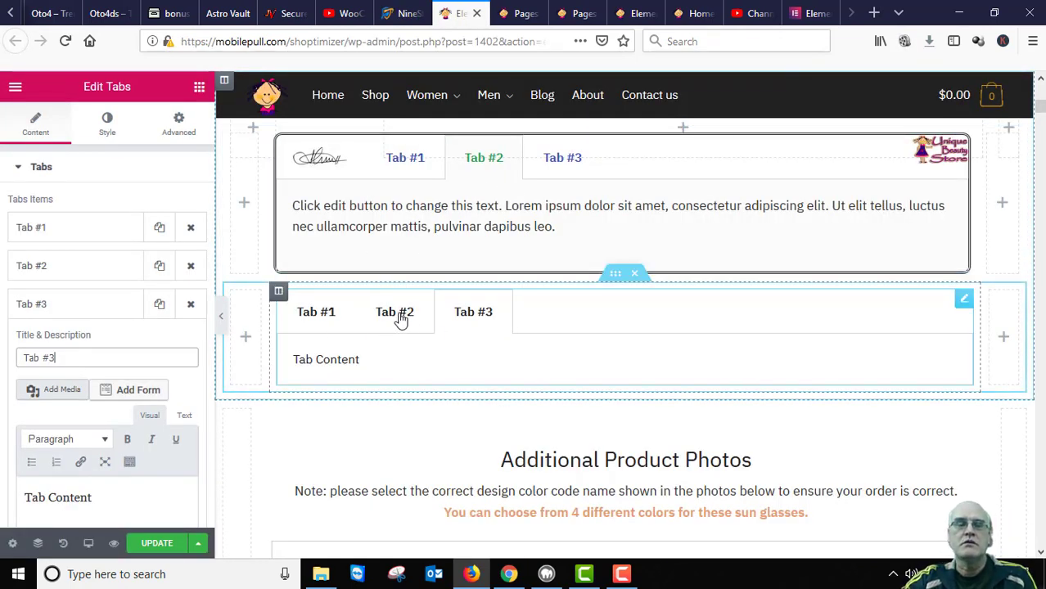
Try to indent the first tab of the new widget by inserting ordinary spaces in front of its title, Tab #1
left_click(329, 318)
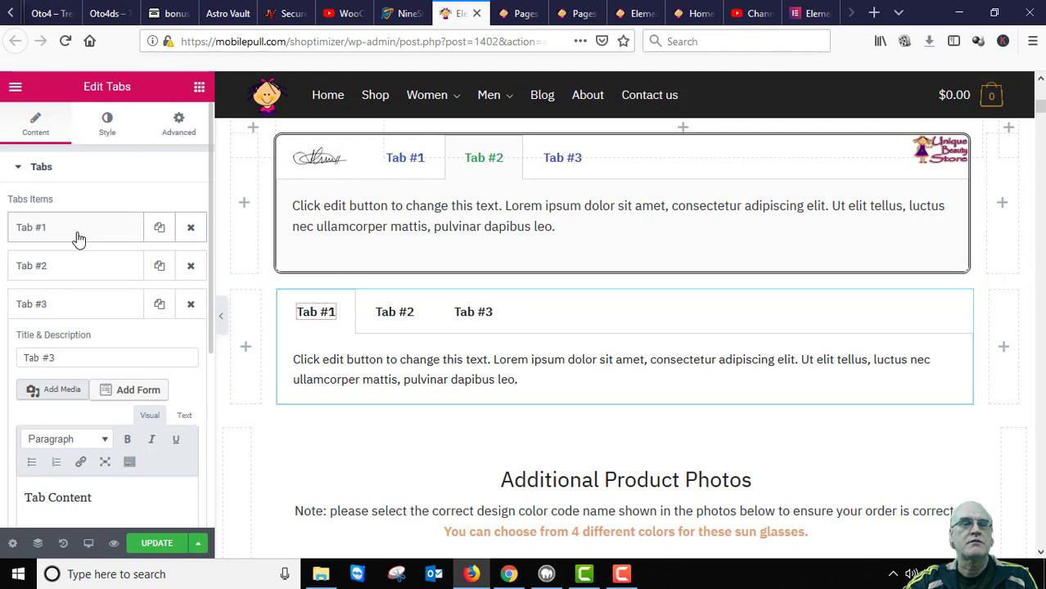
scroll(79, 324, "down", 1)
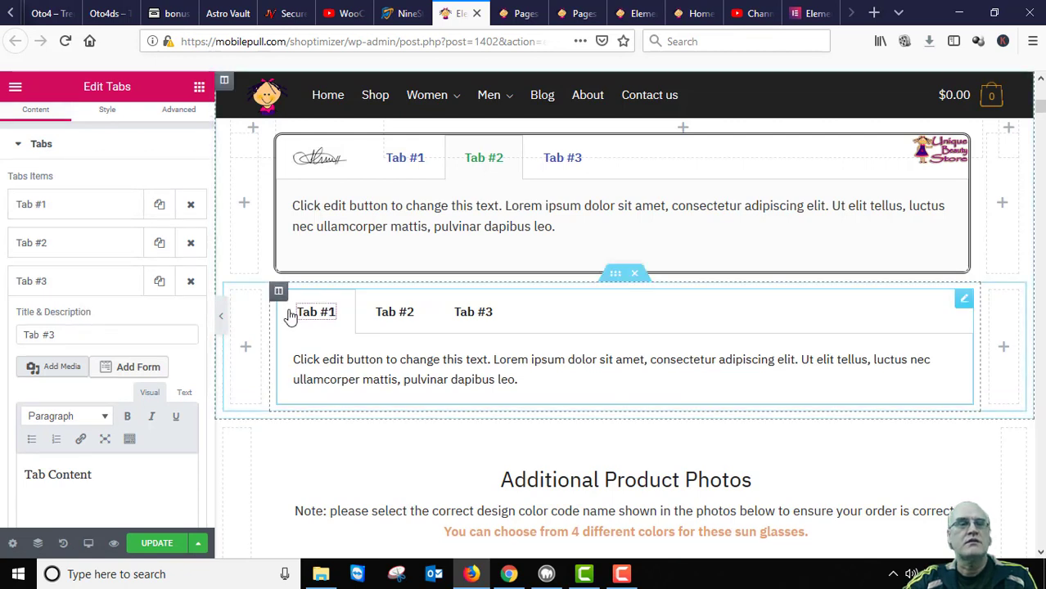
left_click(99, 208)
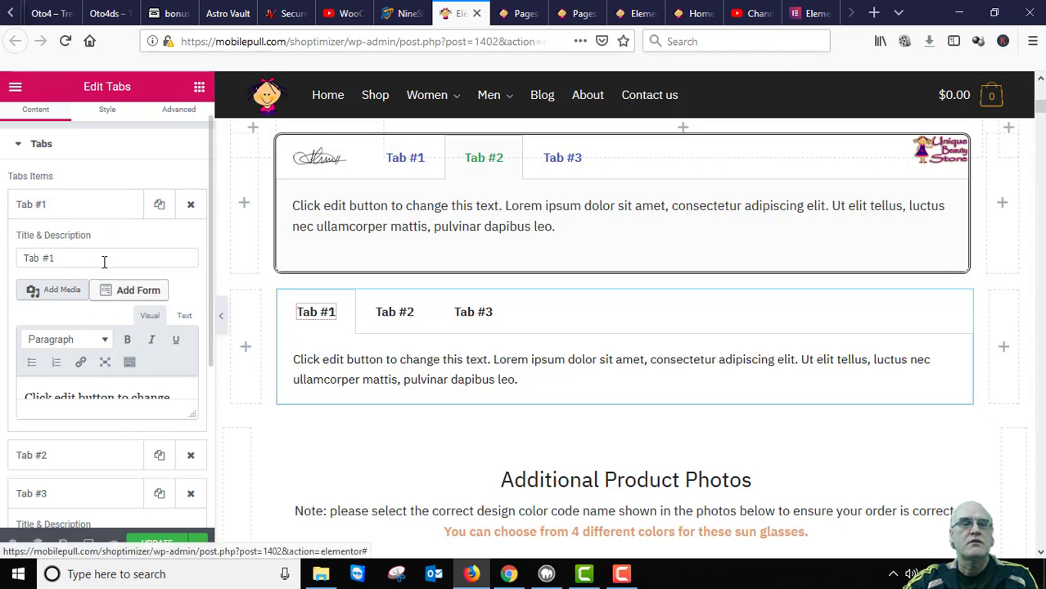
left_click(23, 260)
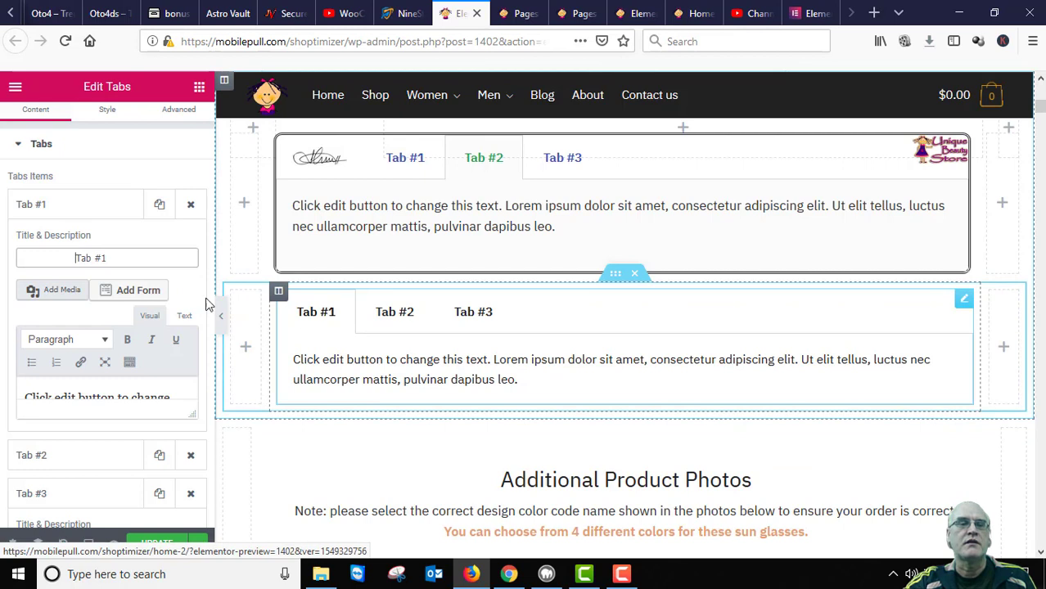
left_click_drag(74, 258, 3, 252)
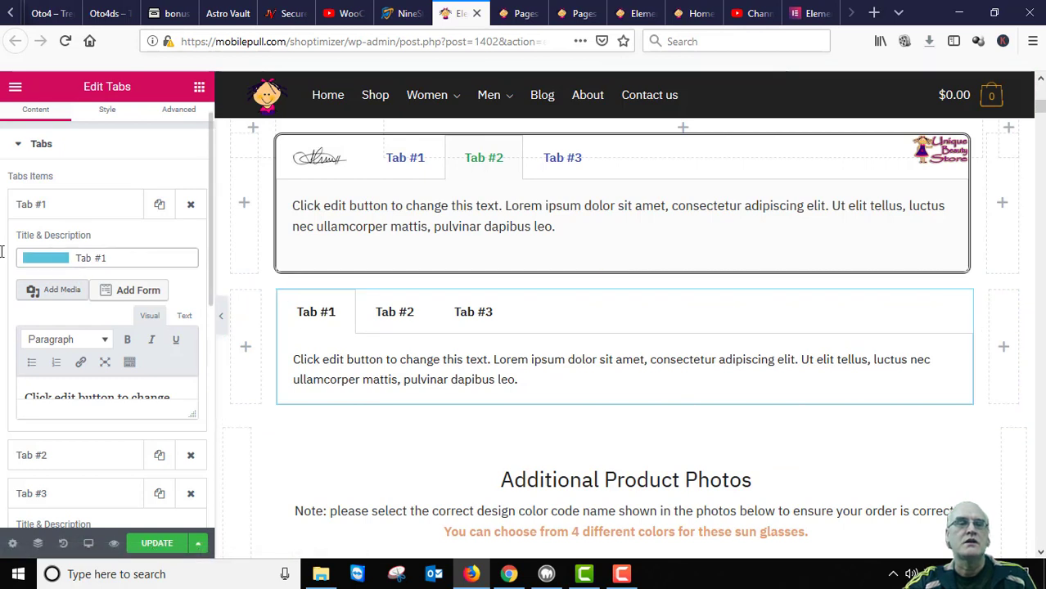
left_click(72, 257)
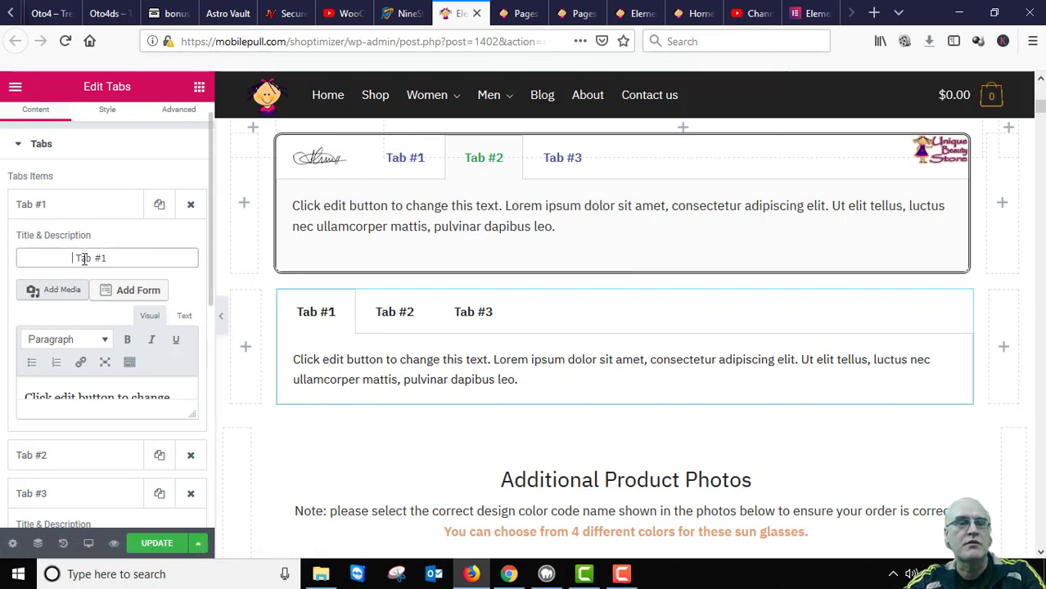
left_click_drag(77, 259, 2, 260)
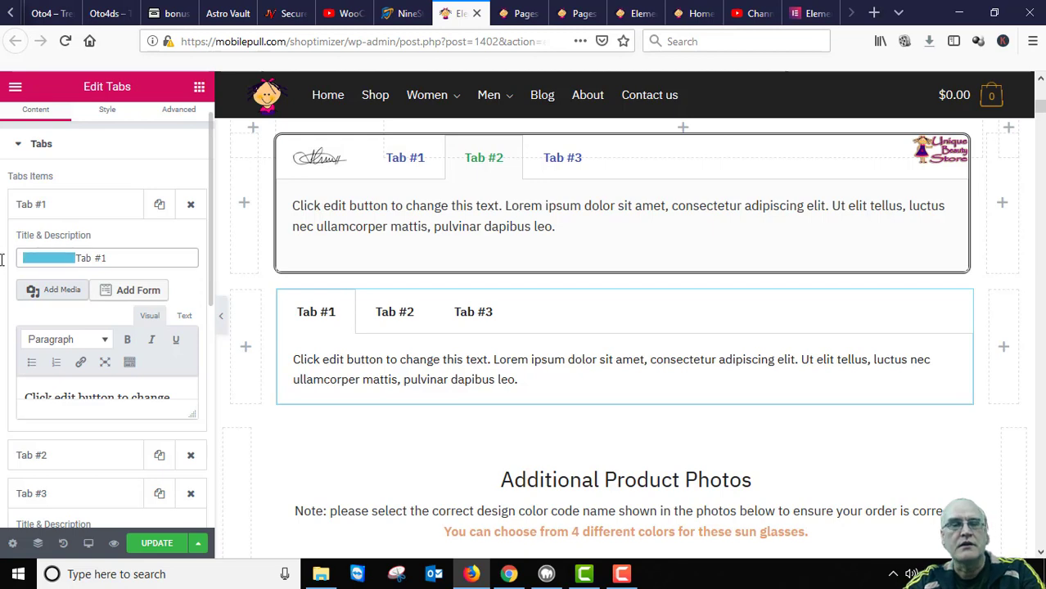
Test random filler letters in place of the spaces before the Tab #1 title, and remove them
type("adfsadfsdfsdfsadfsadf")
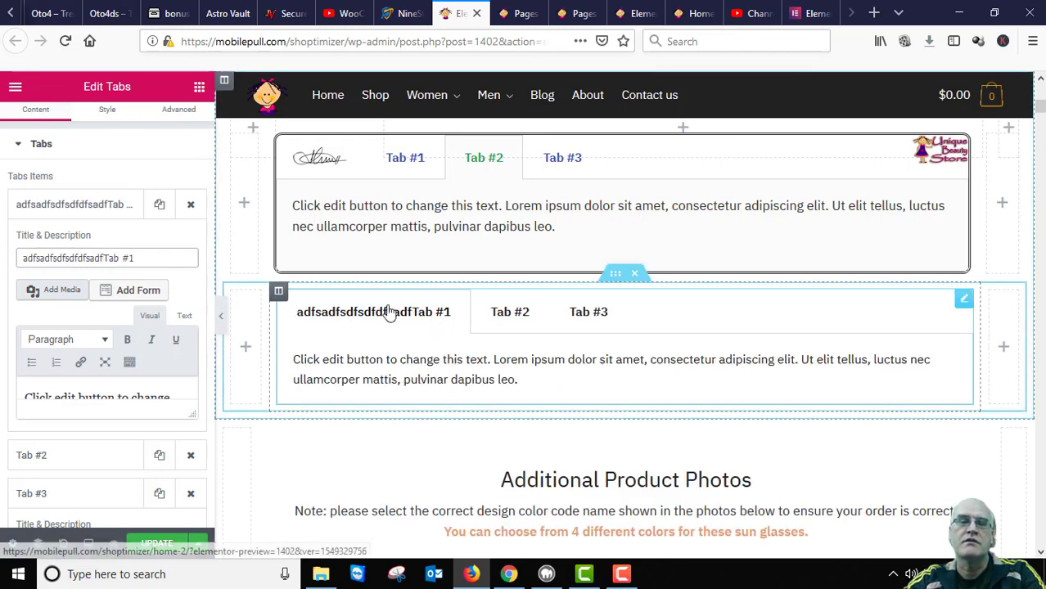
left_click_drag(103, 258, 5, 264)
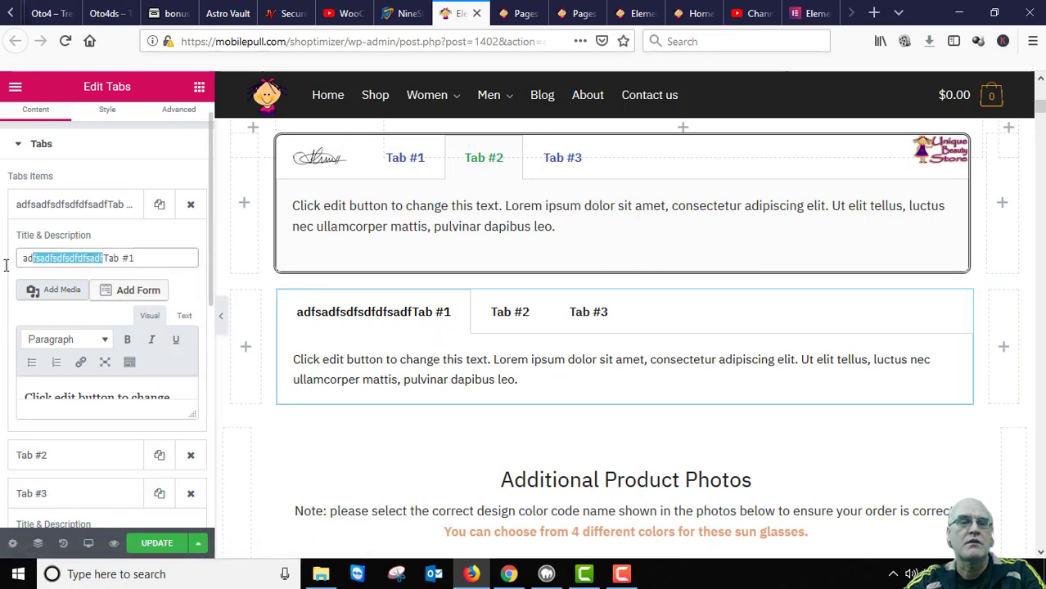
key("BackSpace")
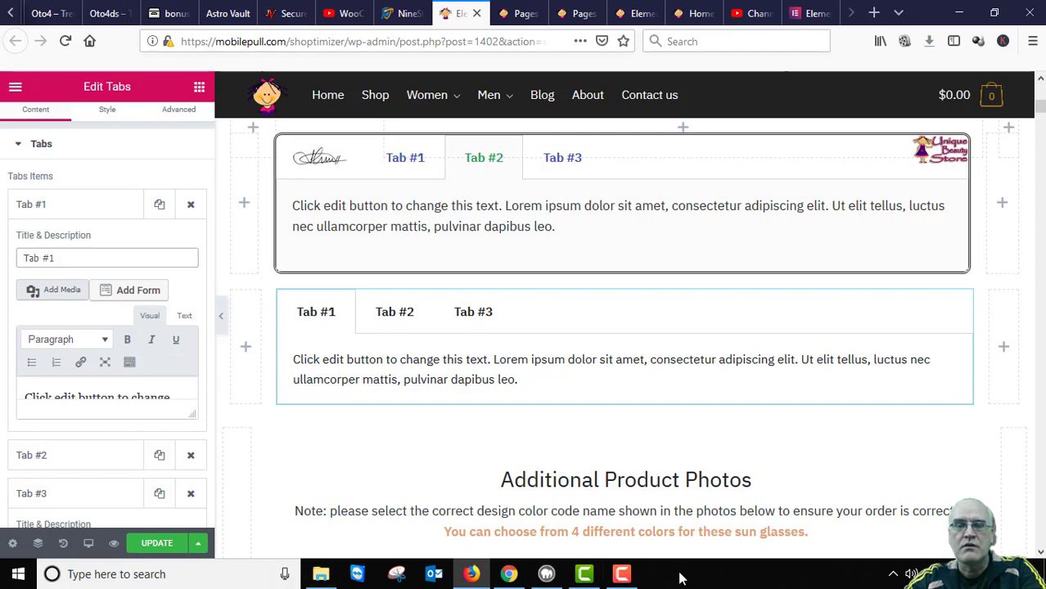
Search Windows for notepad and open the Notepad desktop app
left_click(215, 574)
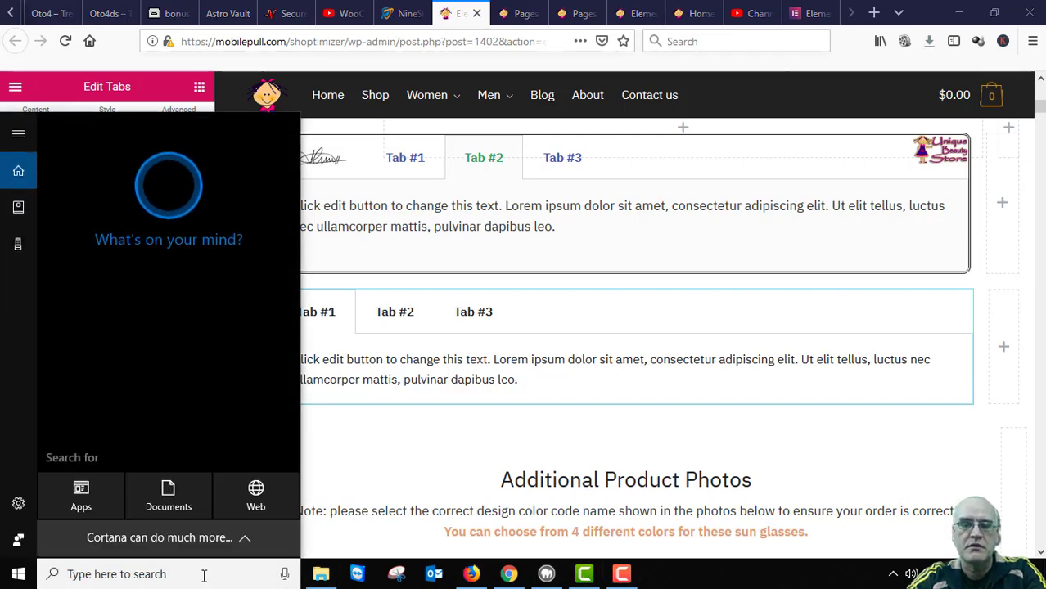
type("note")
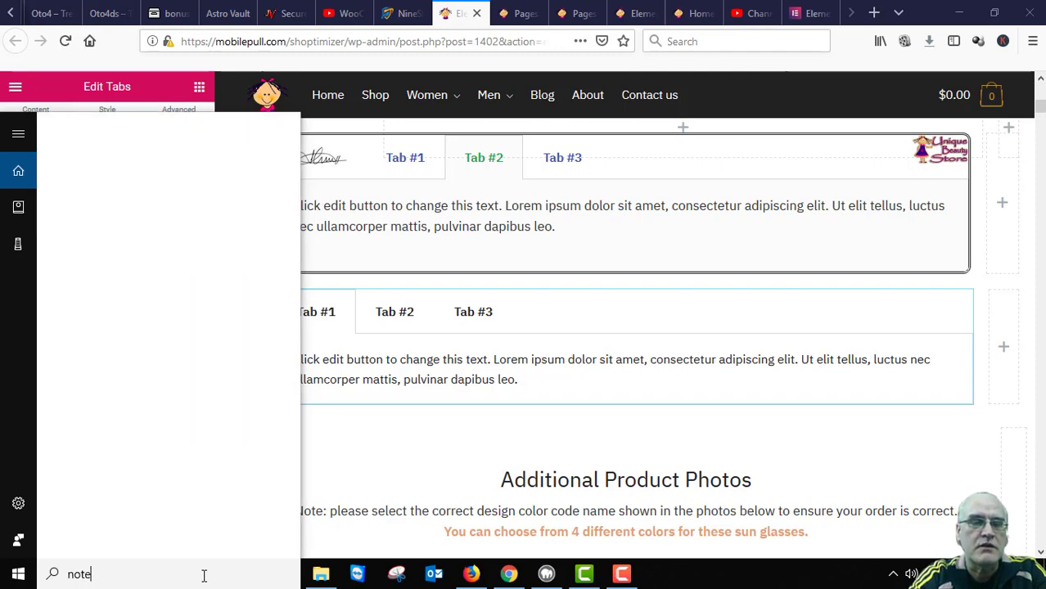
type("pad")
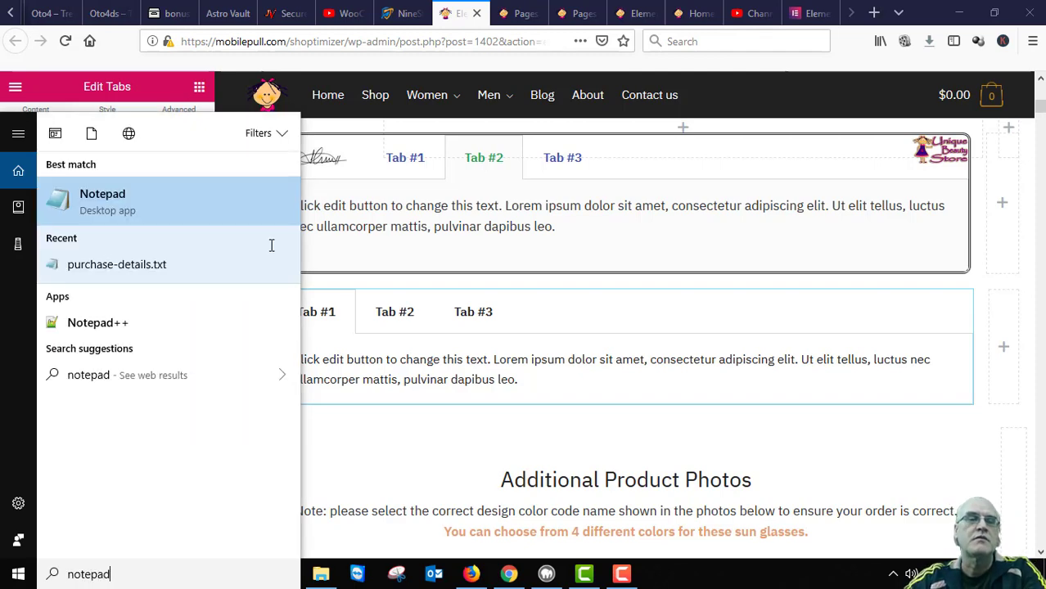
left_click(78, 199)
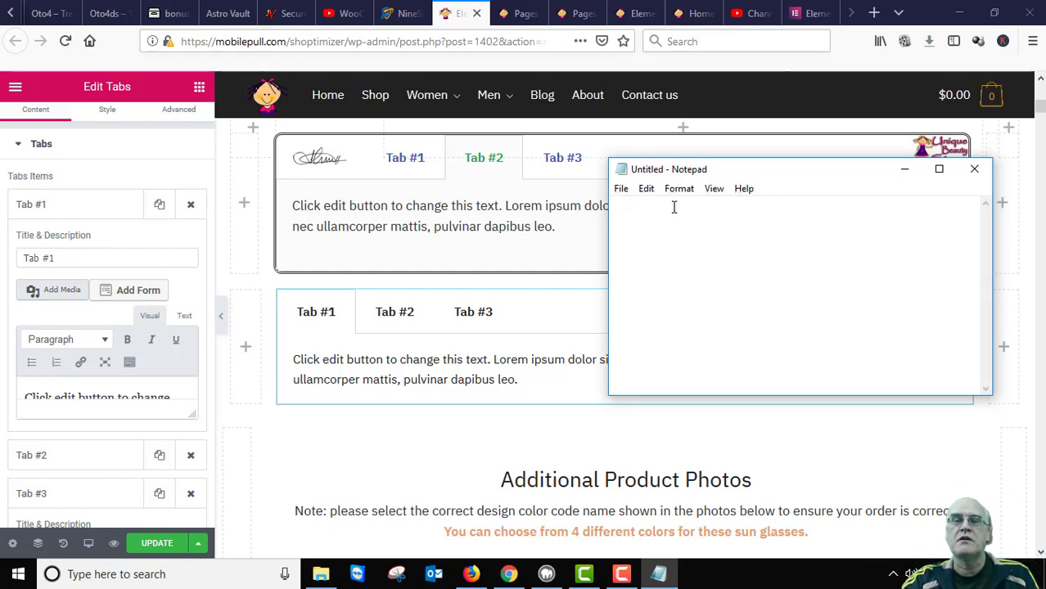
Select the run of blank characters in Notepad and copy it
left_click_drag(673, 207, 606, 204)
left_click(670, 208)
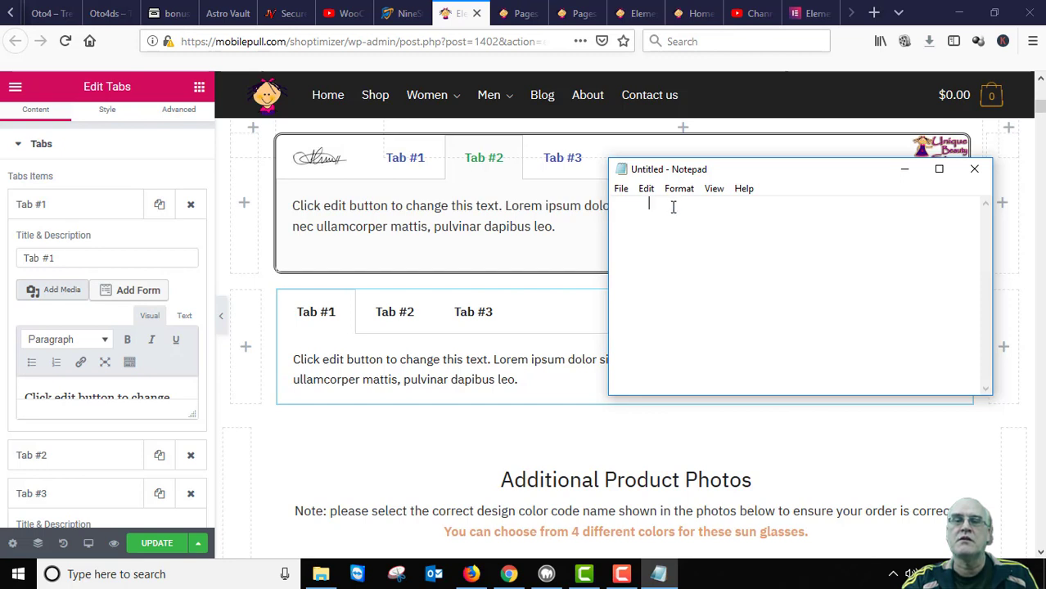
left_click_drag(672, 206, 605, 206)
right_click(625, 205)
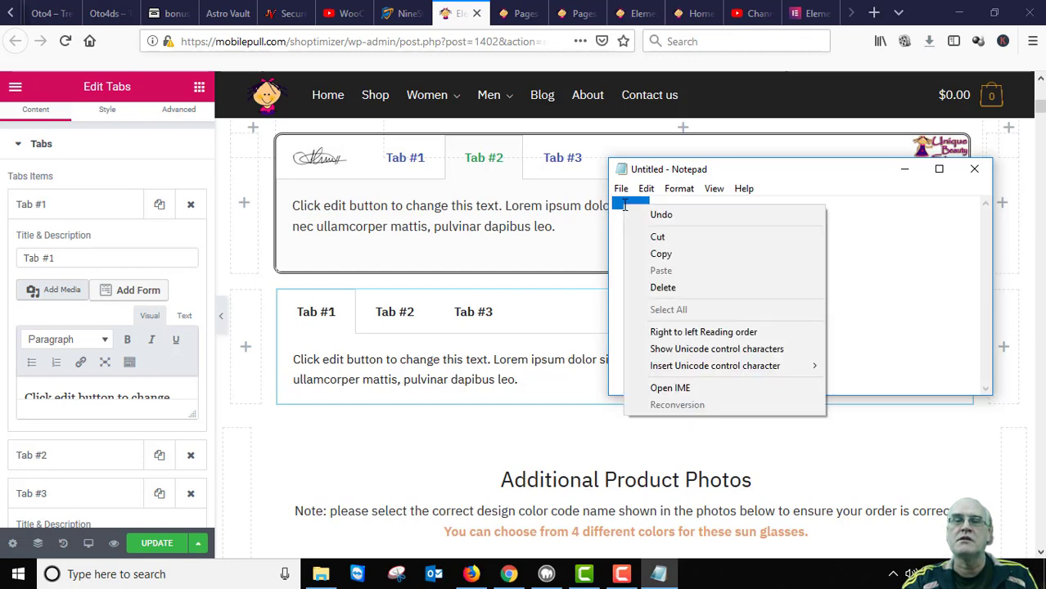
left_click(661, 255)
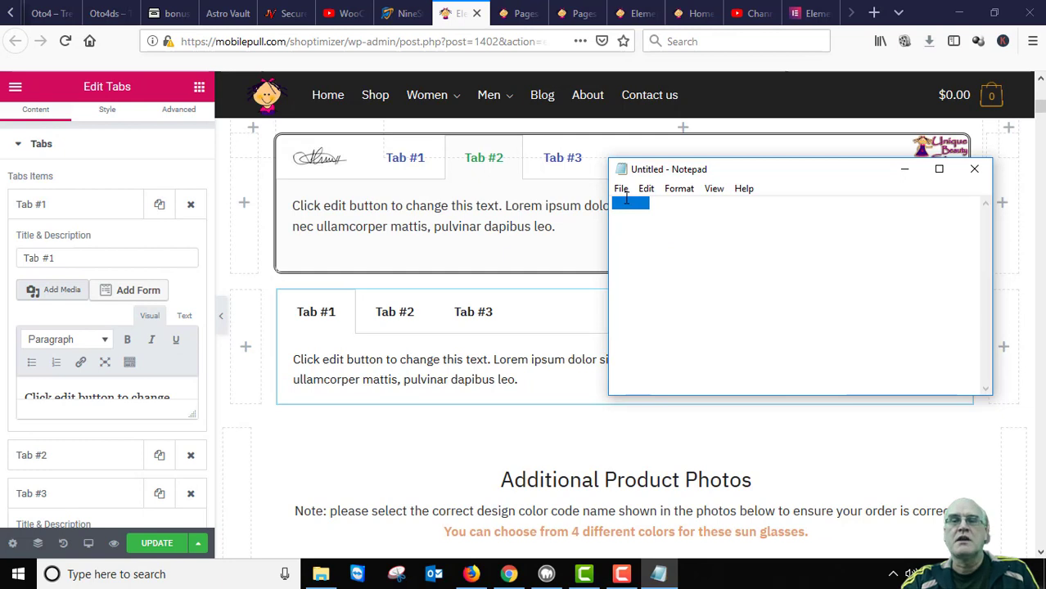
Back in the Elementor page editor, paste the copied blank characters three times in front of the Tab #1 title
left_click(25, 260)
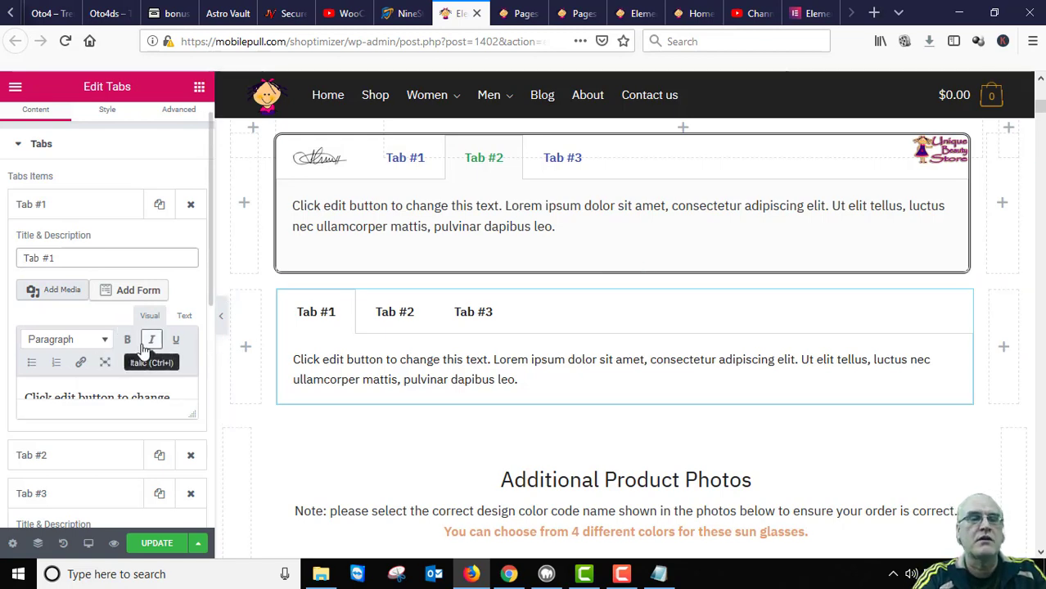
key("ctrl+v")
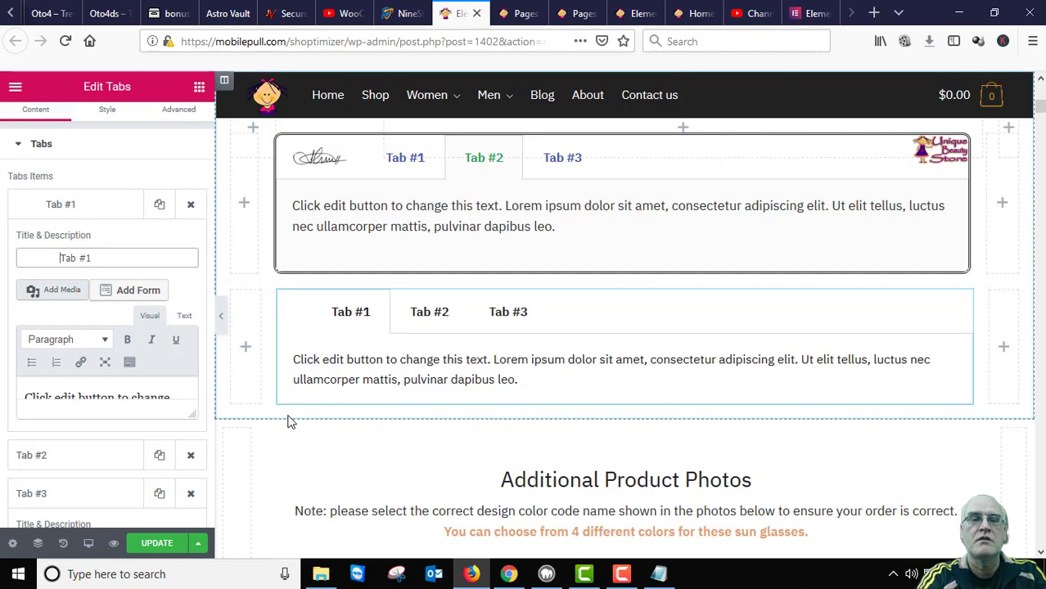
key("ctrl+v")
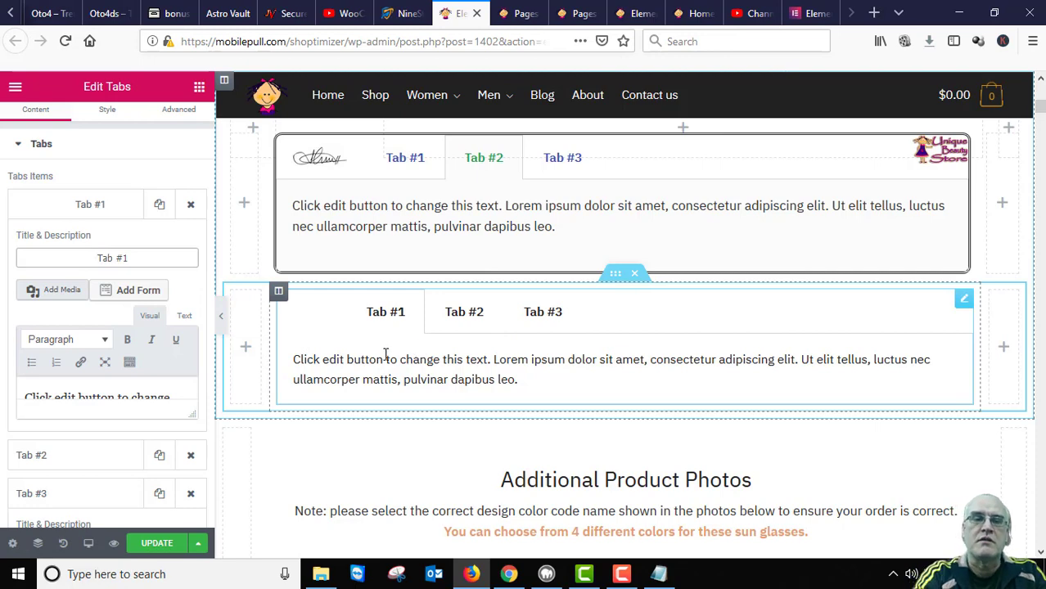
key("ctrl+v")
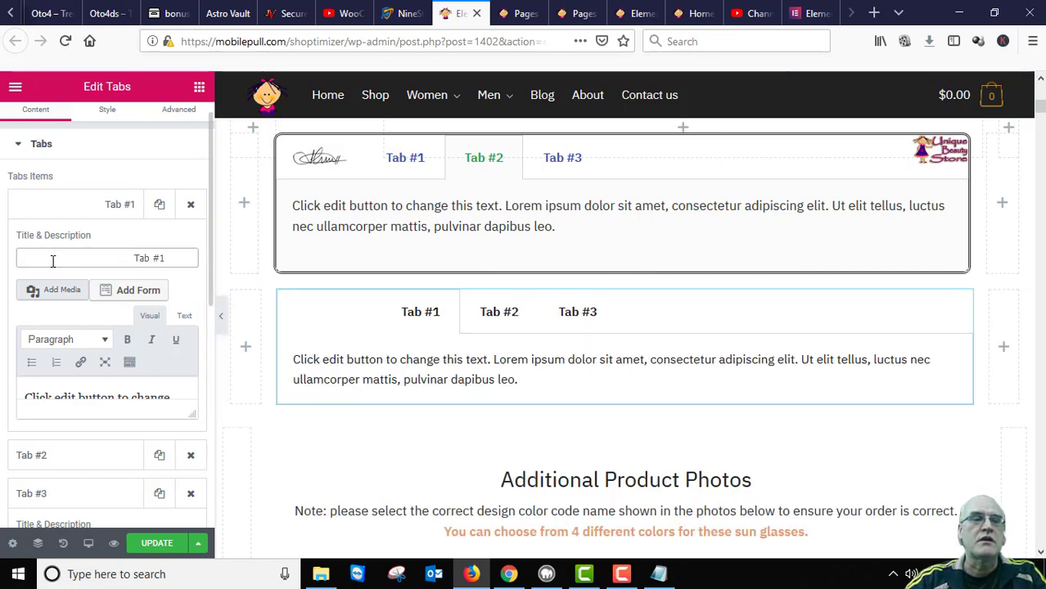
Delete some of the blank characters in front of the Tab #1 title to shorten its indent
left_click_drag(58, 258, 9, 260)
left_click(22, 258)
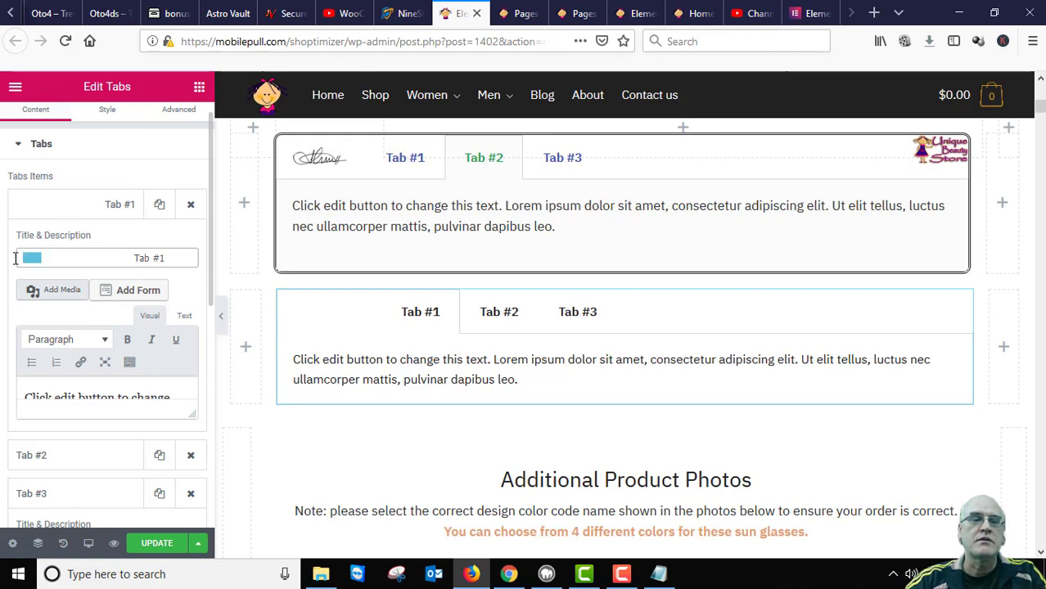
key("Delete")
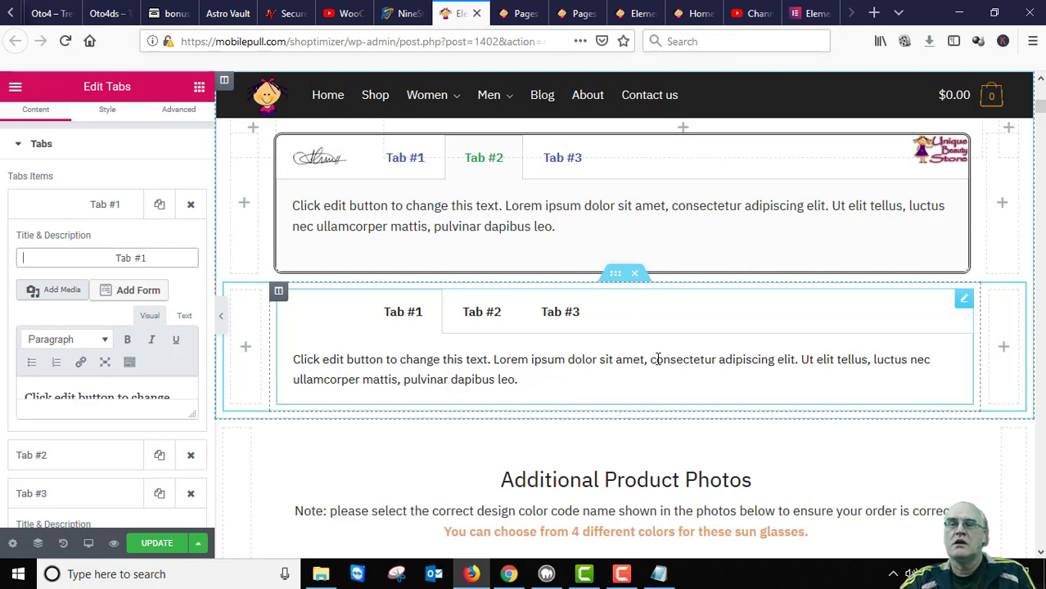
Save the page with the indented tab title
scroll(390, 350, "down", 2)
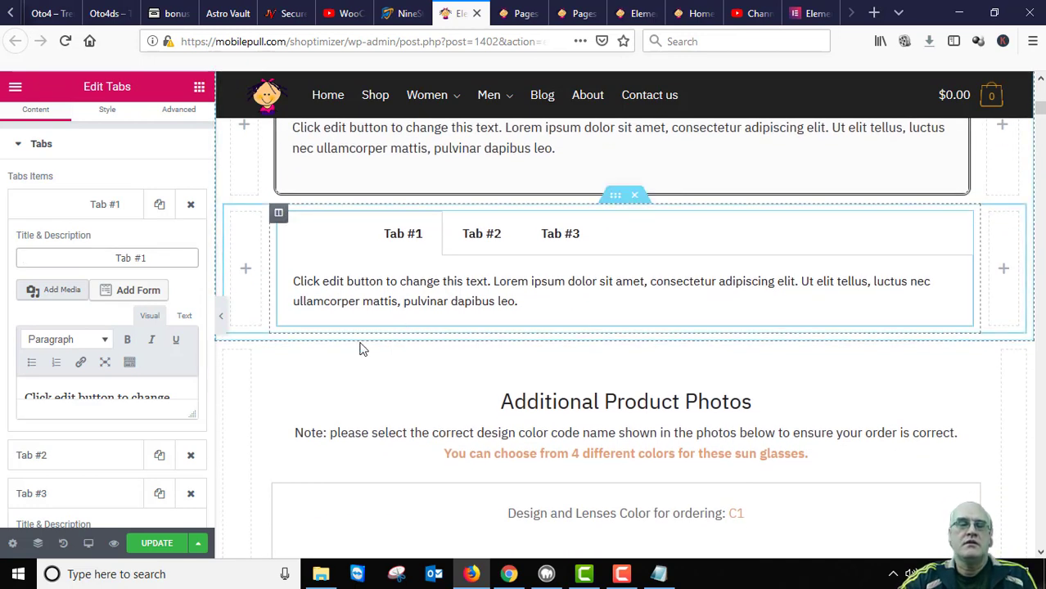
left_click(157, 544)
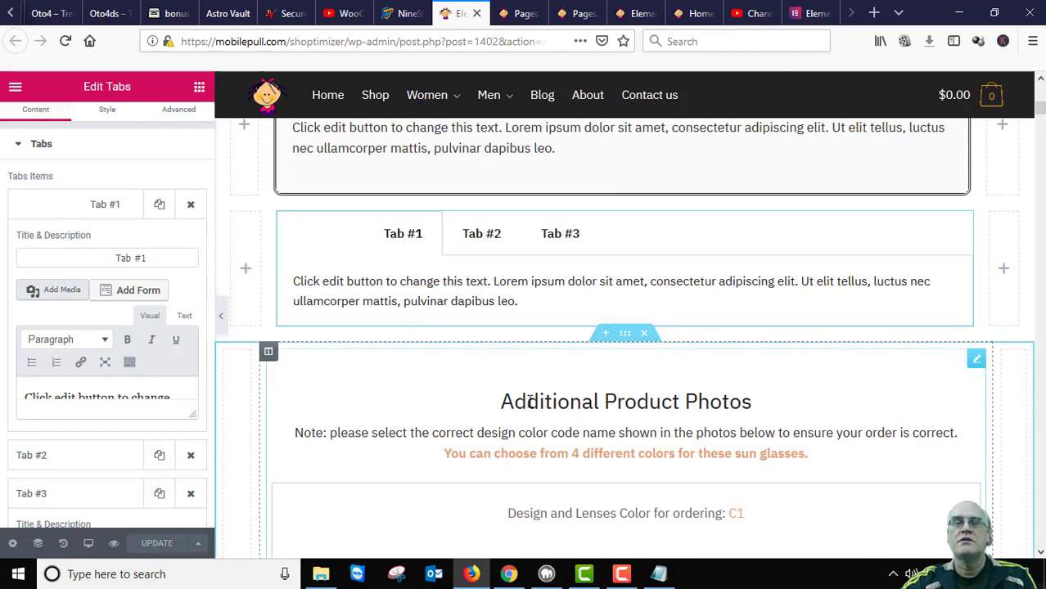
scroll(563, 400, "up", 1)
scroll(508, 357, "down", 1)
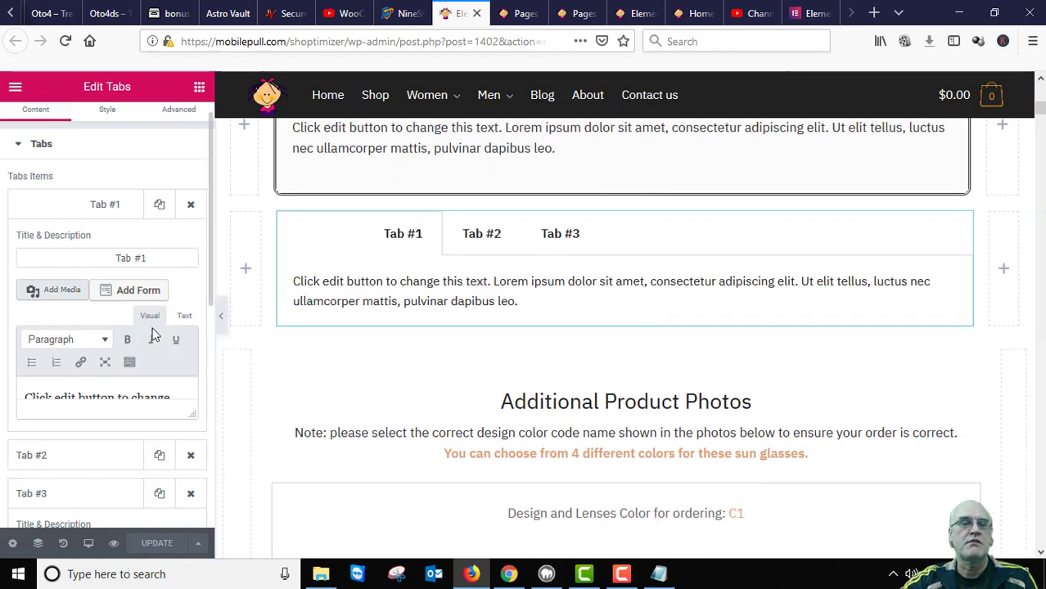
scroll(184, 293, "up", 1)
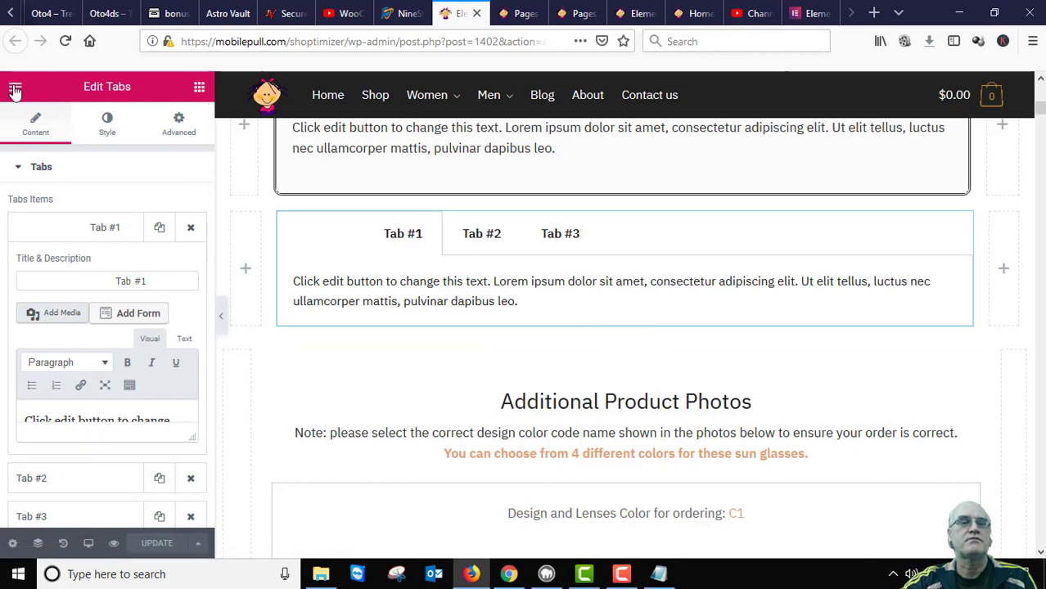
left_click(198, 86)
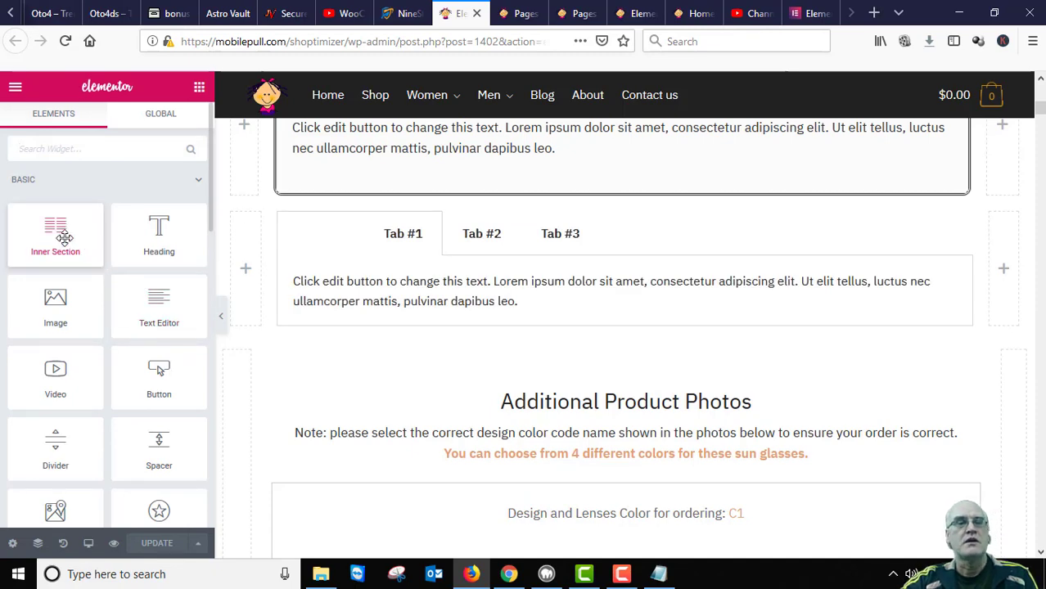
left_click_drag(56, 228, 583, 350)
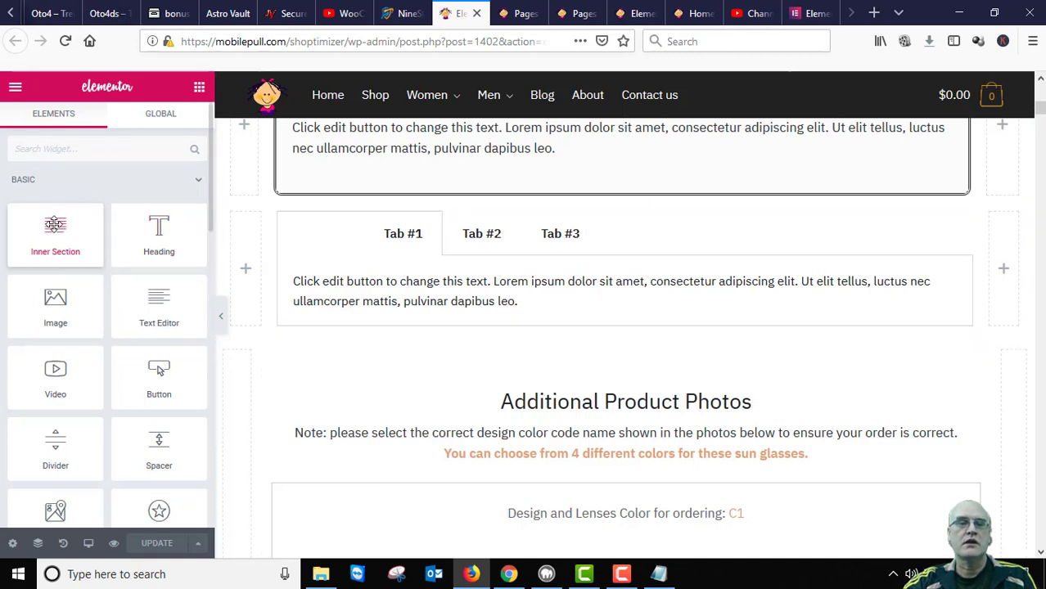
left_click_drag(56, 229, 595, 364)
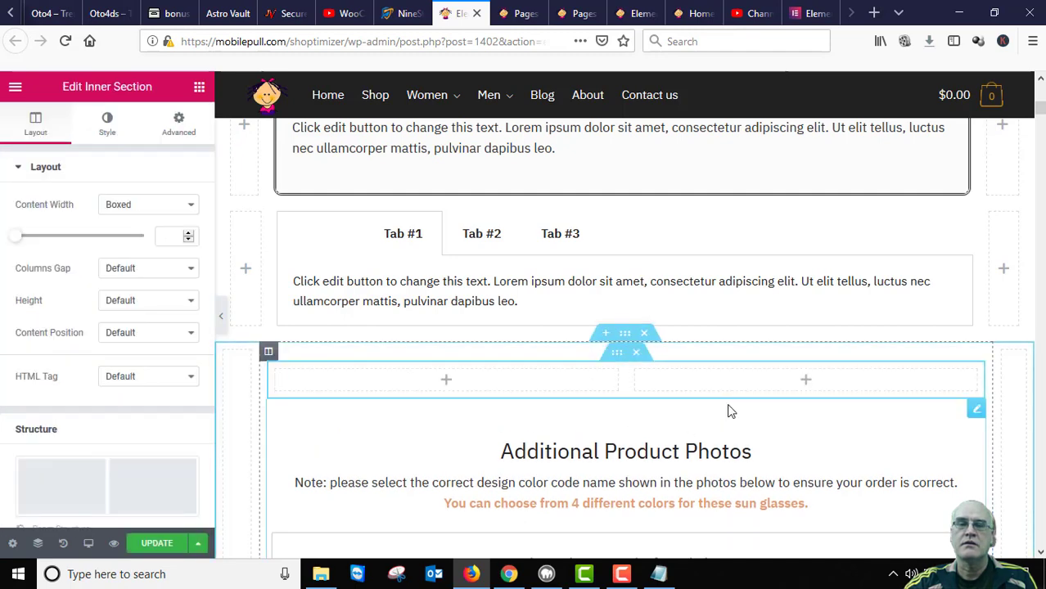
scroll(660, 393, "up", 1)
scroll(660, 393, "down", 2)
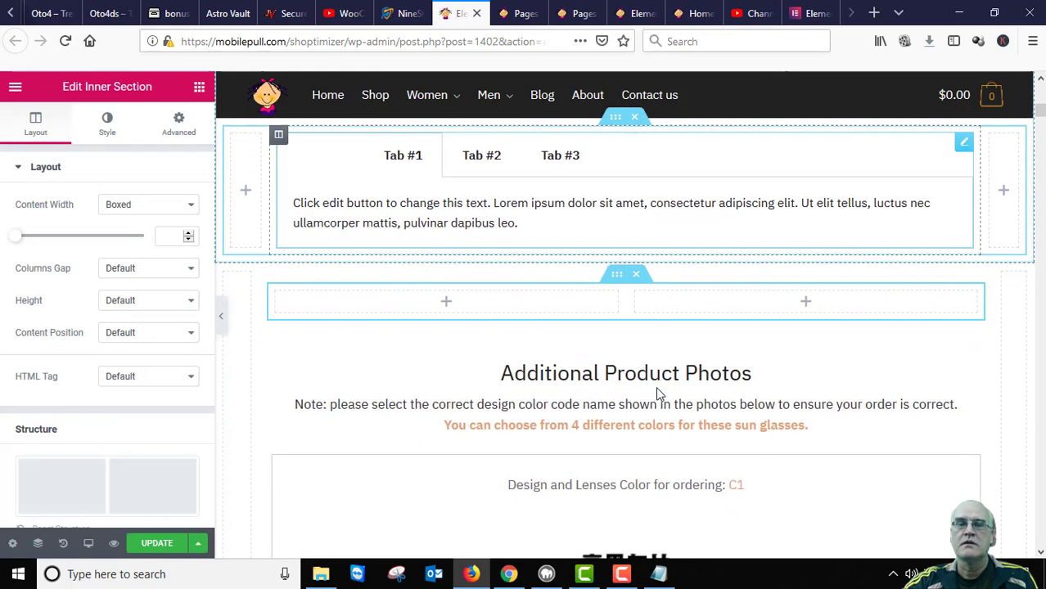
left_click(636, 275)
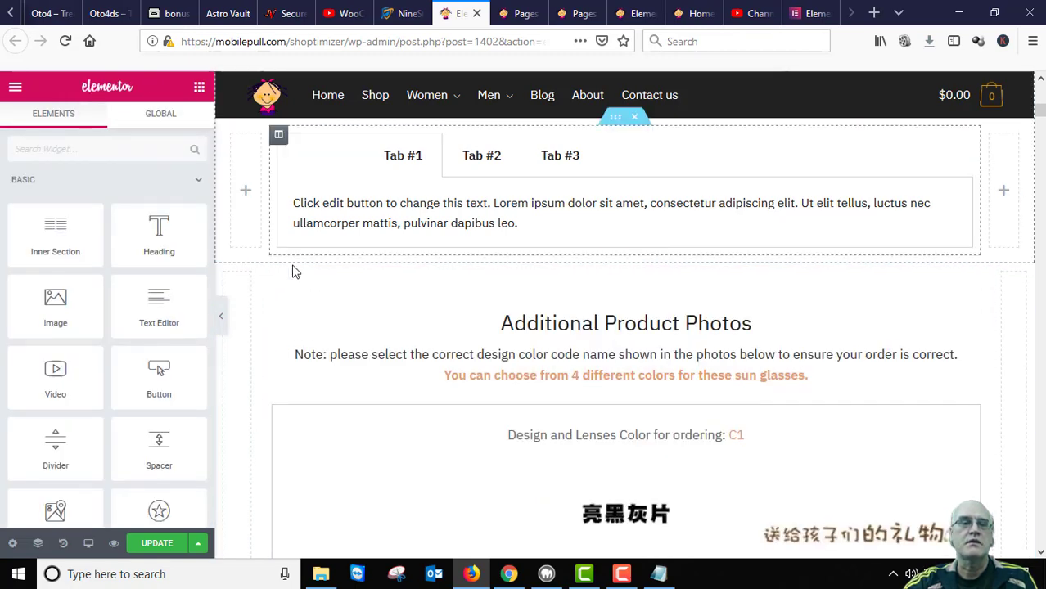
Add an Inner Section directly below the second tabs widget, inside the same outer section
left_click_drag(71, 221, 340, 261)
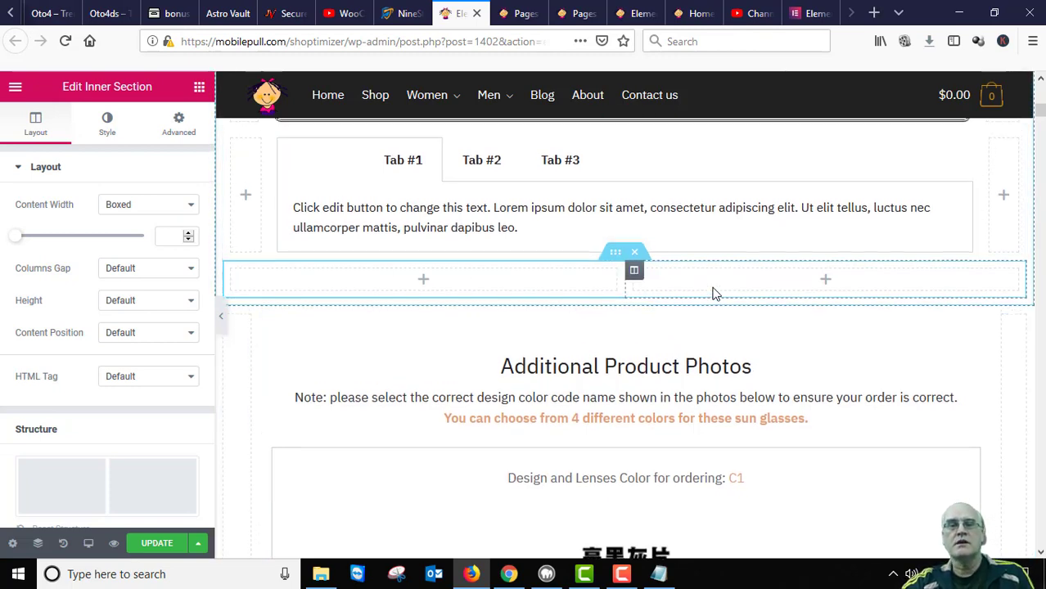
scroll(737, 327, "up", 3)
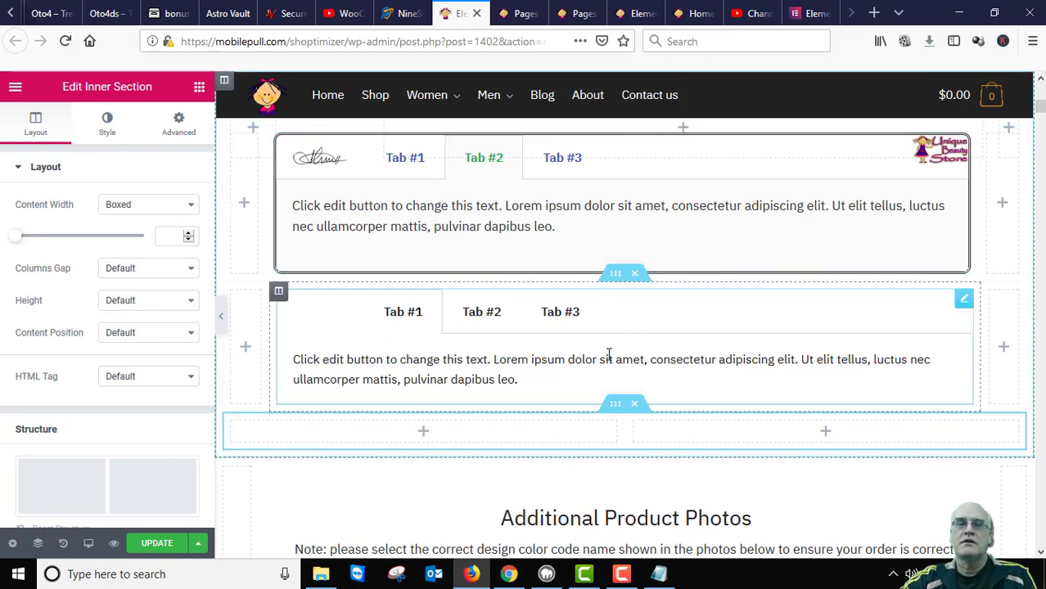
scroll(609, 354, "up", 2)
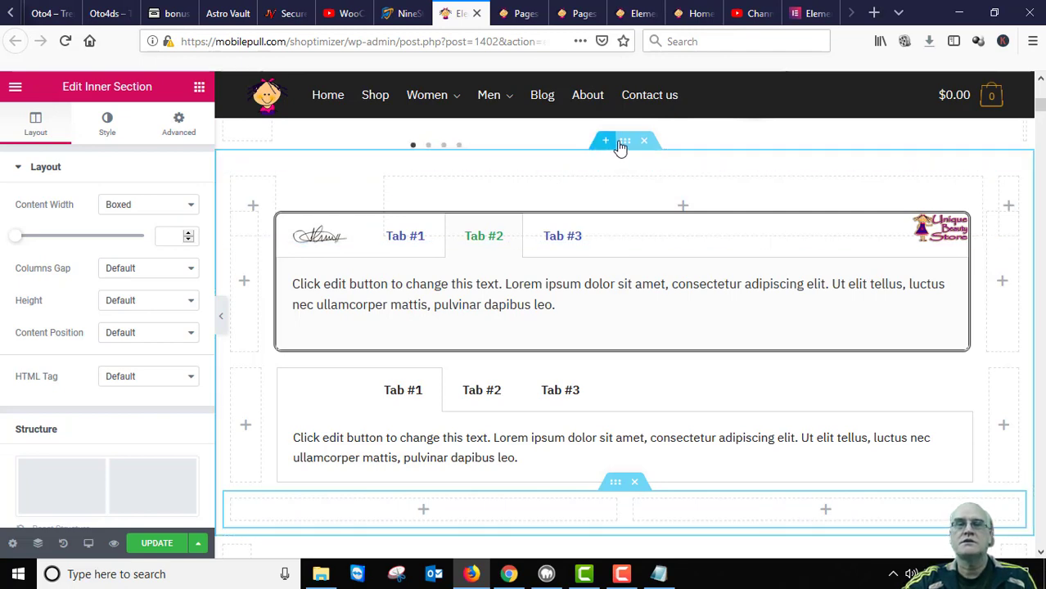
Examine the layout settings of the outer section and of the inner section holding the first tabs widget
left_click_drag(624, 142, 622, 138)
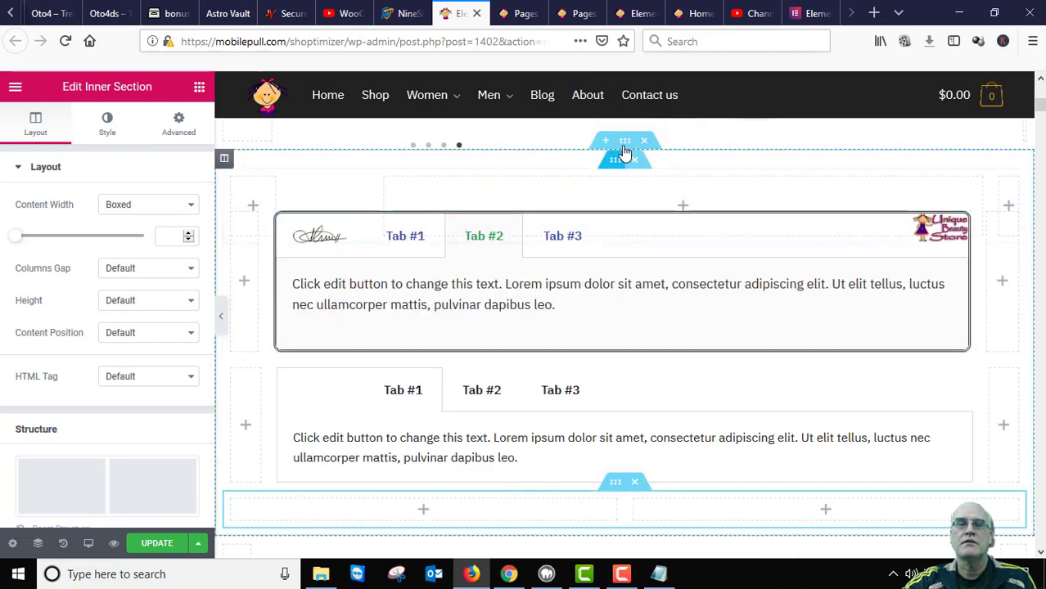
scroll(614, 262, "up", 3)
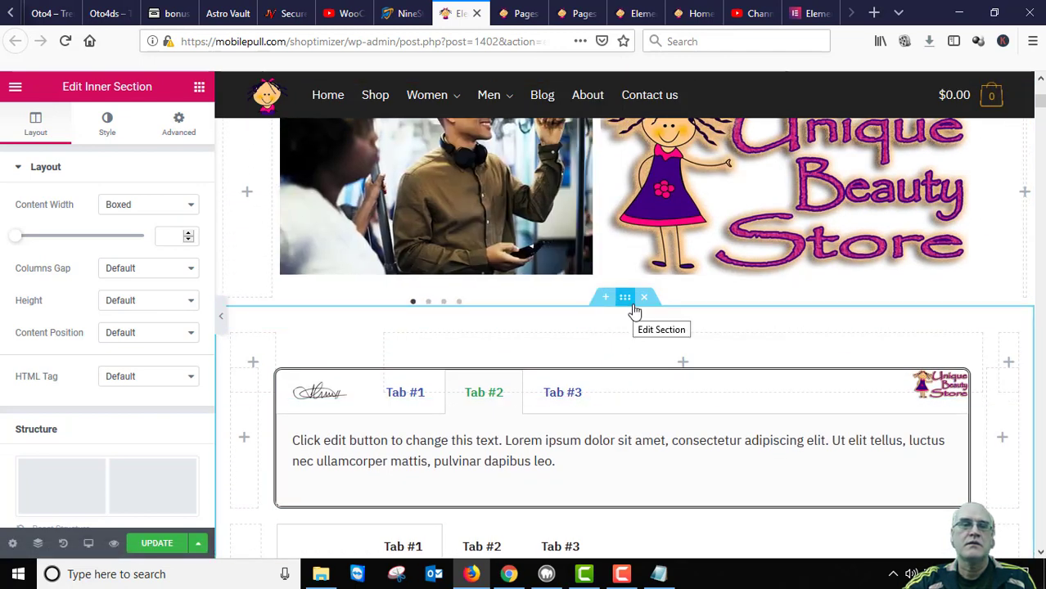
left_click(632, 308)
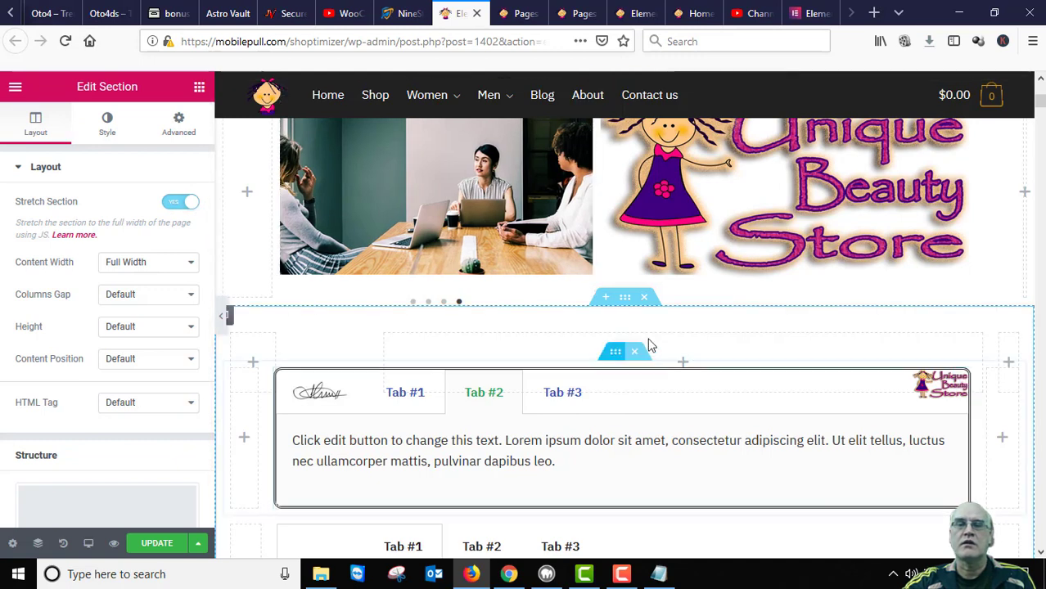
scroll(647, 344, "down", 1)
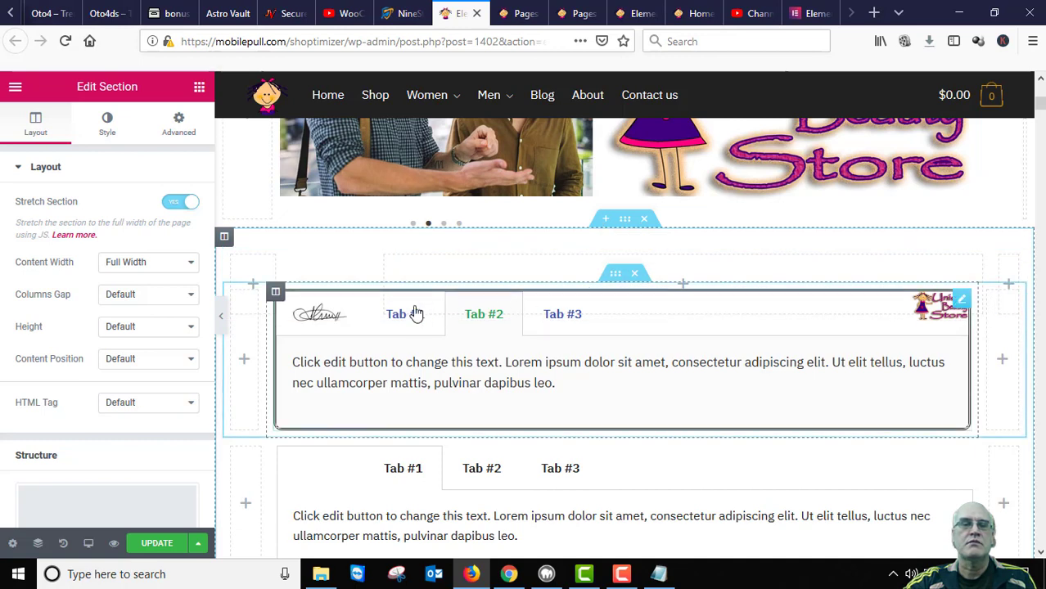
left_click(614, 276)
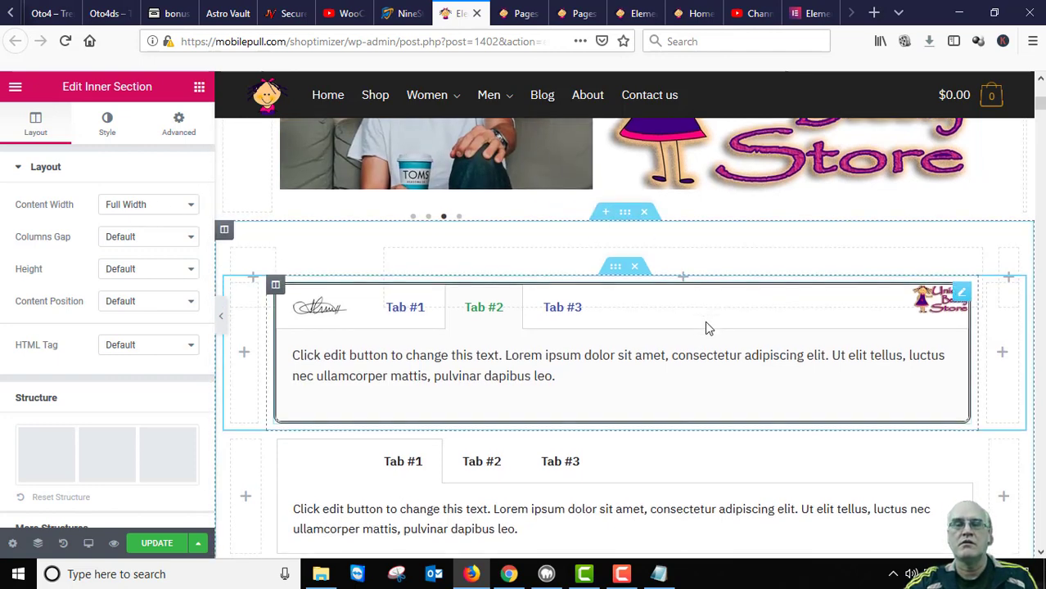
Set the Content Width of the inner section holding the second tabs widget to Full Width
scroll(704, 323, "down", 3)
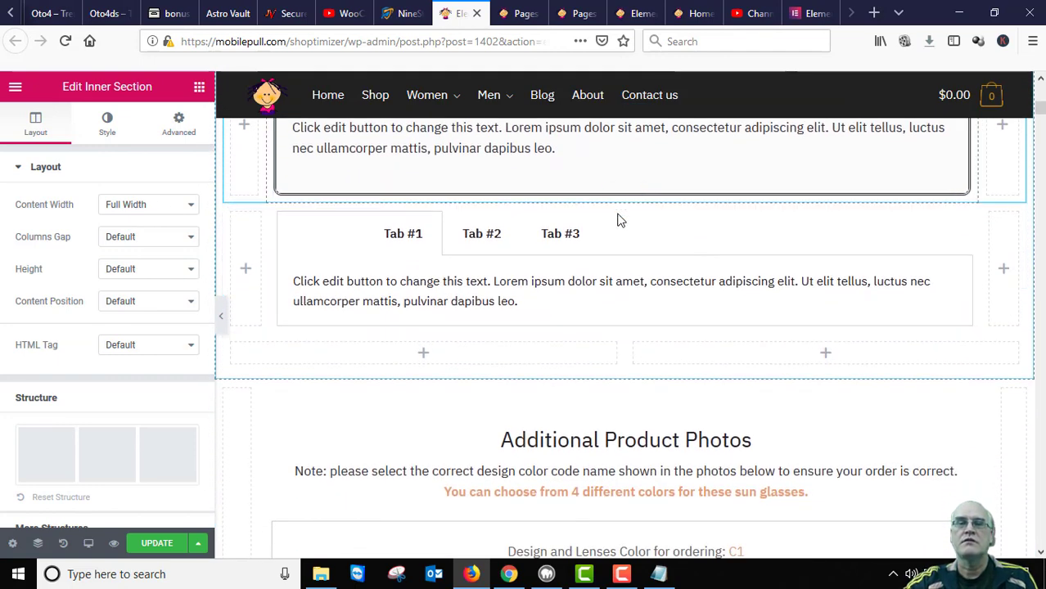
left_click(616, 199)
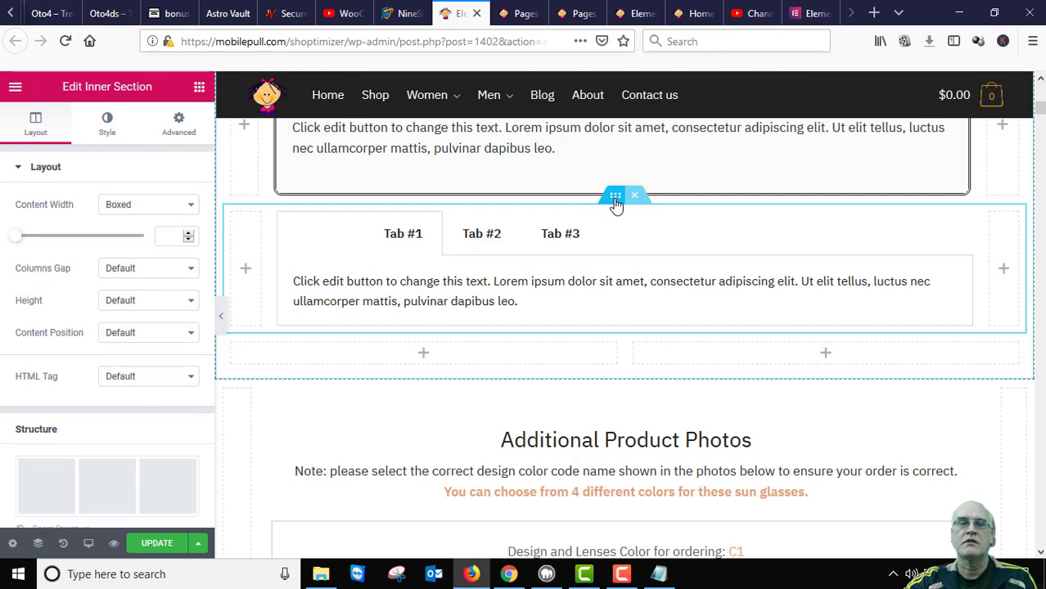
left_click(188, 206)
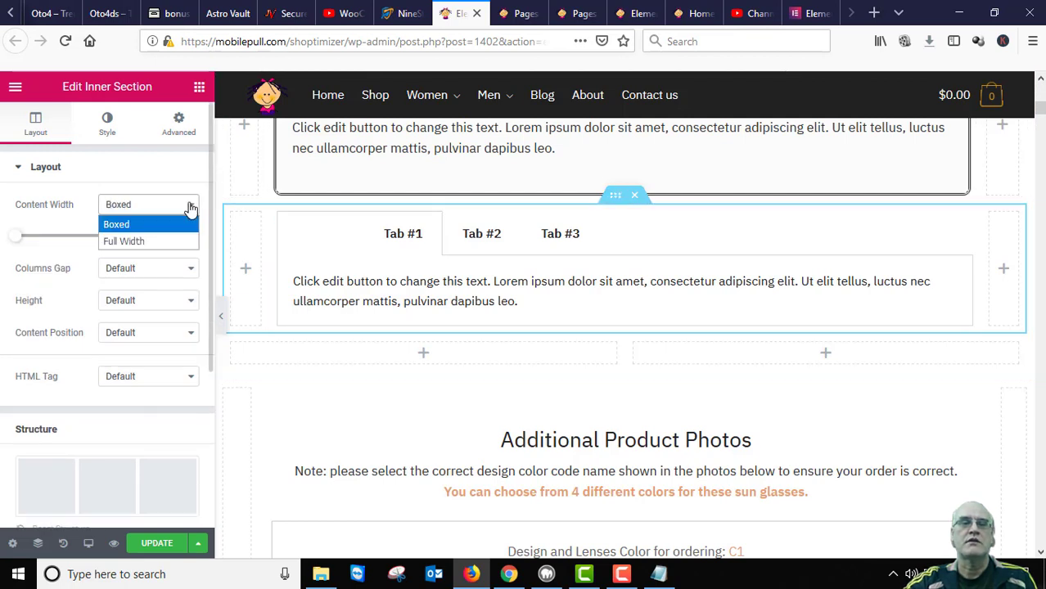
left_click(148, 242)
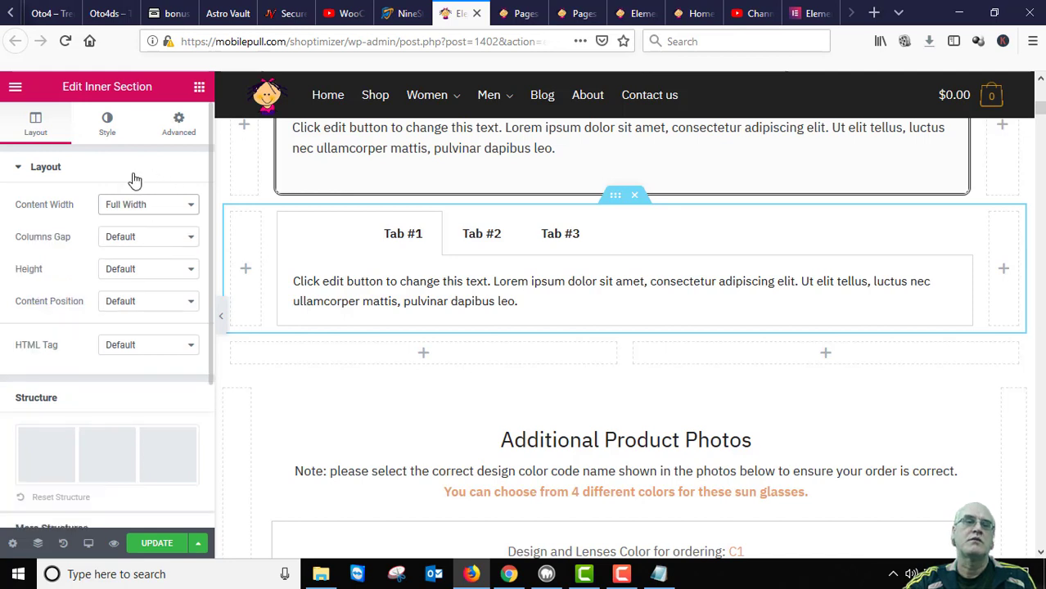
left_click(188, 208)
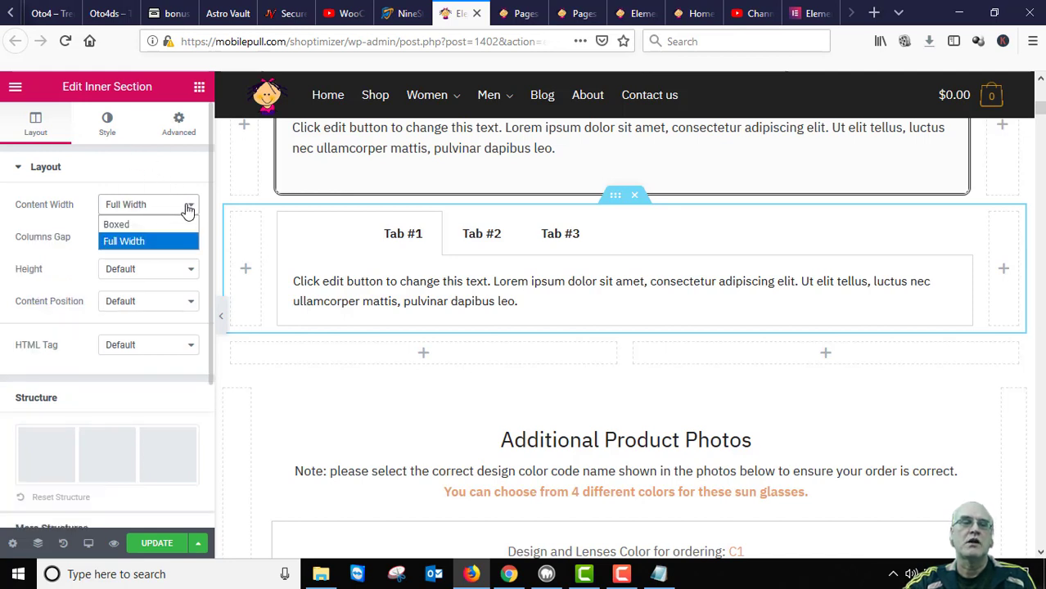
left_click(188, 208)
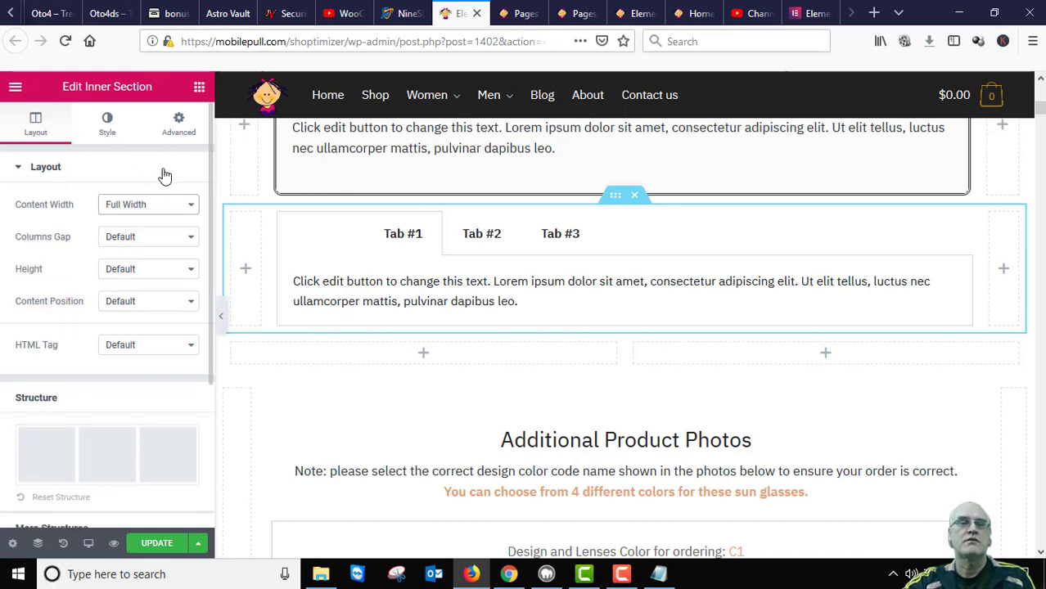
Add a third column to the empty inner section below the second tabs widget
scroll(720, 307, "up", 2)
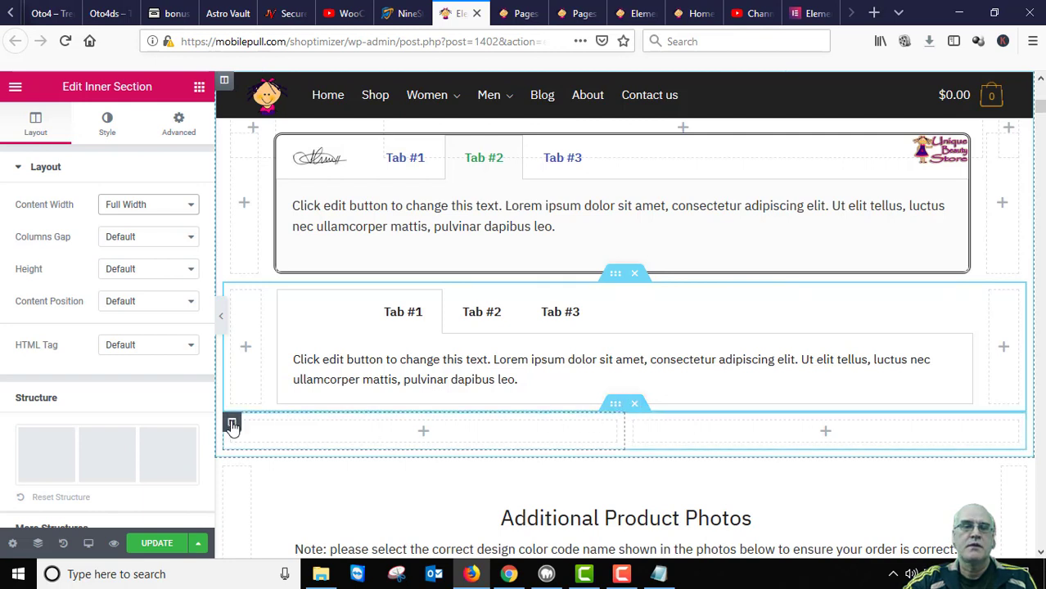
right_click(231, 426)
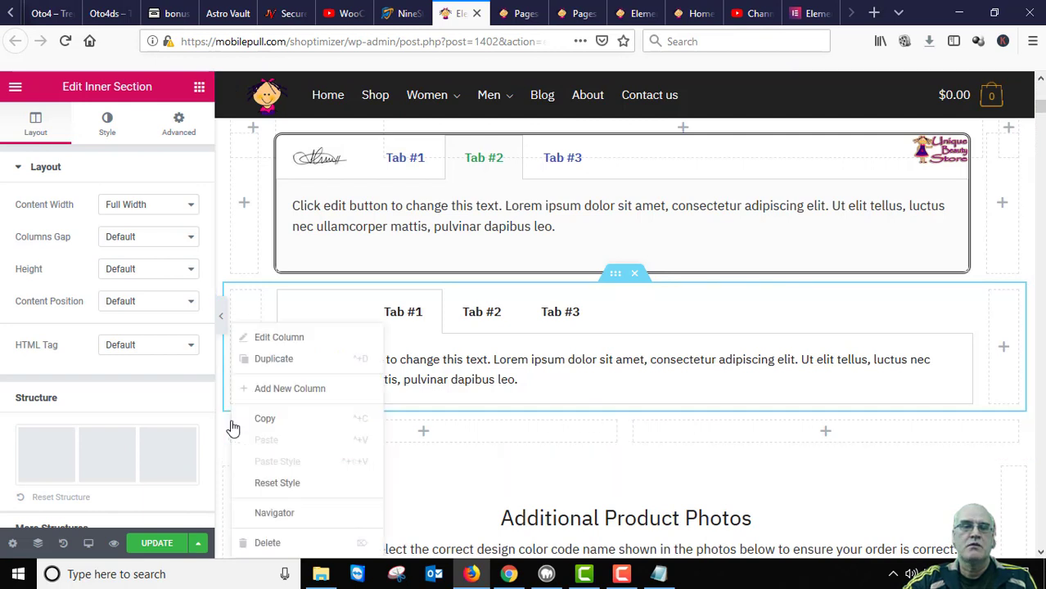
left_click(309, 390)
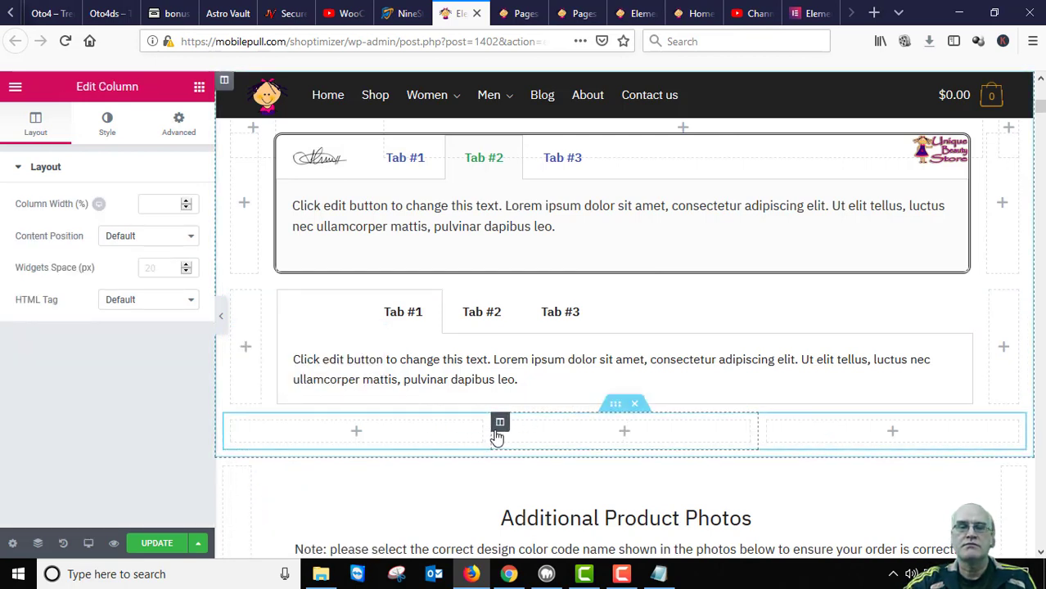
Resize the empty inner section's columns to a narrow first column, a middle column about 13% wide and a wide third column
left_click_drag(492, 439, 265, 436)
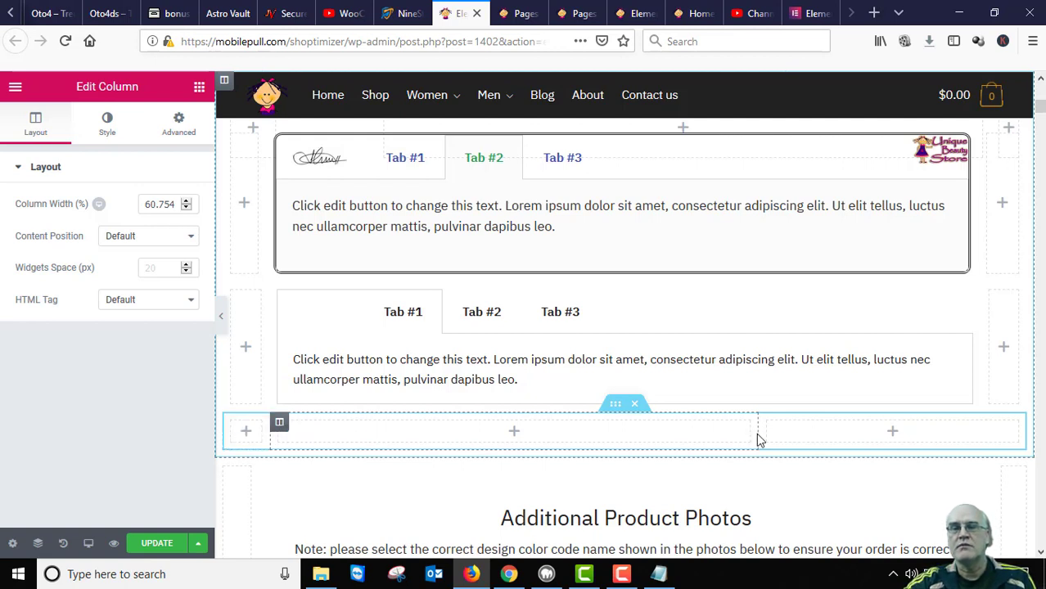
left_click_drag(759, 432, 973, 437)
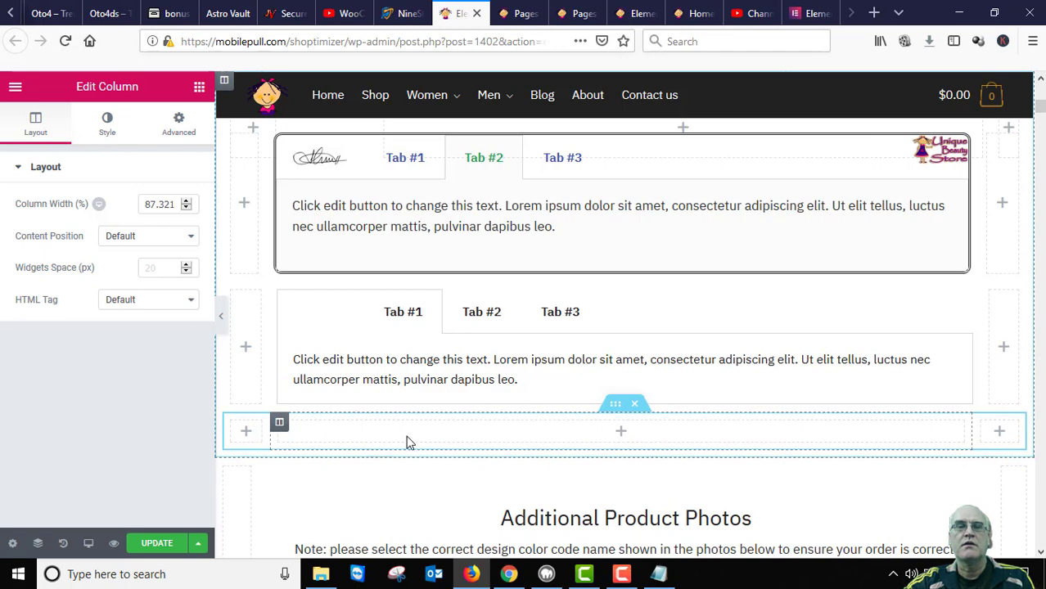
scroll(464, 292, "up", 2)
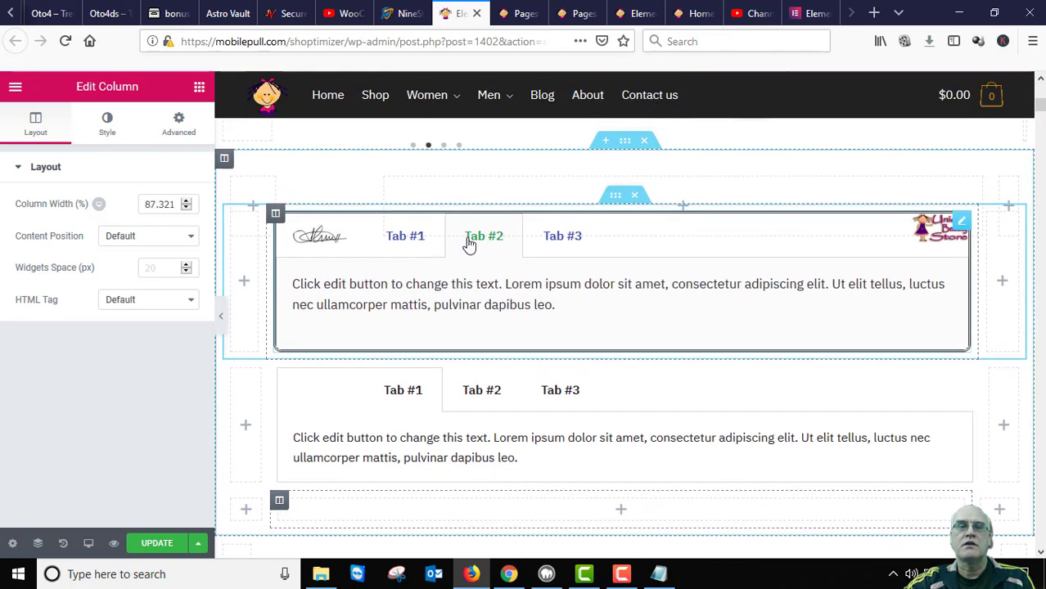
scroll(600, 436, "down", 2)
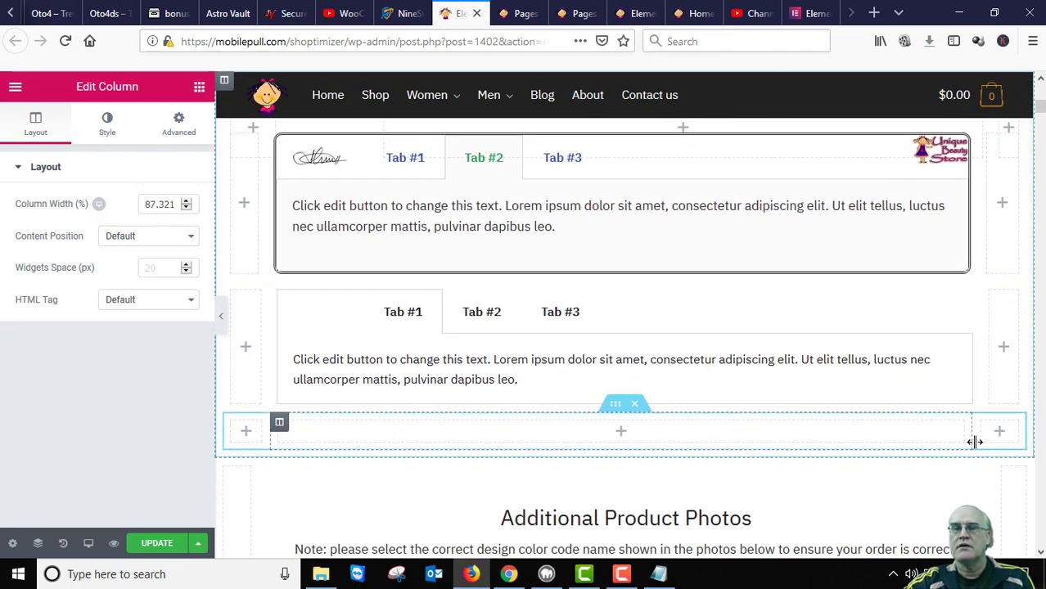
left_click_drag(974, 441, 367, 440)
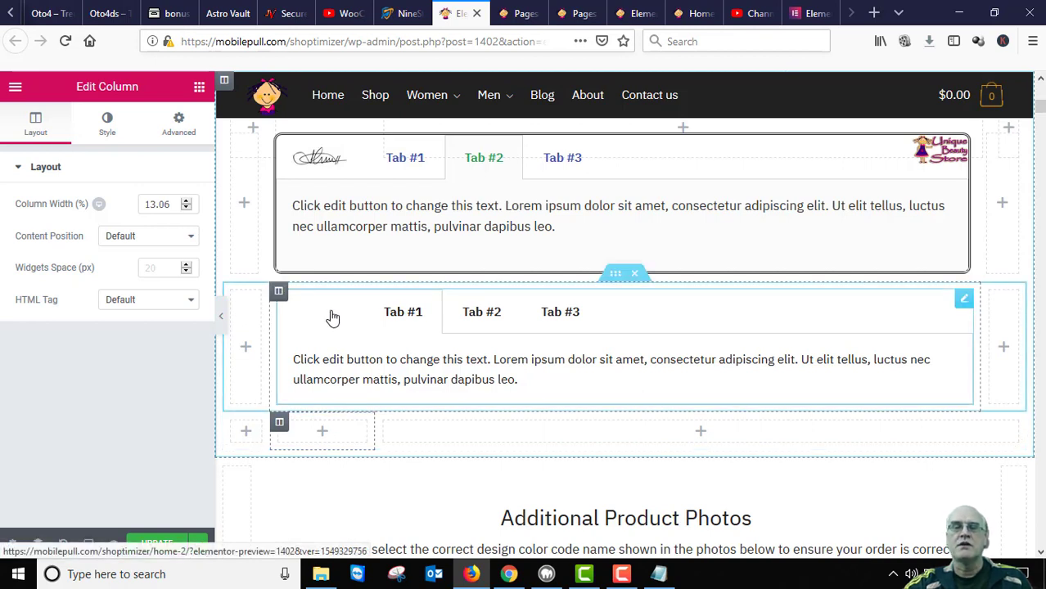
Preview Tab #2 and Tab #3 of the second tabs widget, and return to Tab #1
left_click(497, 310)
left_click(572, 315)
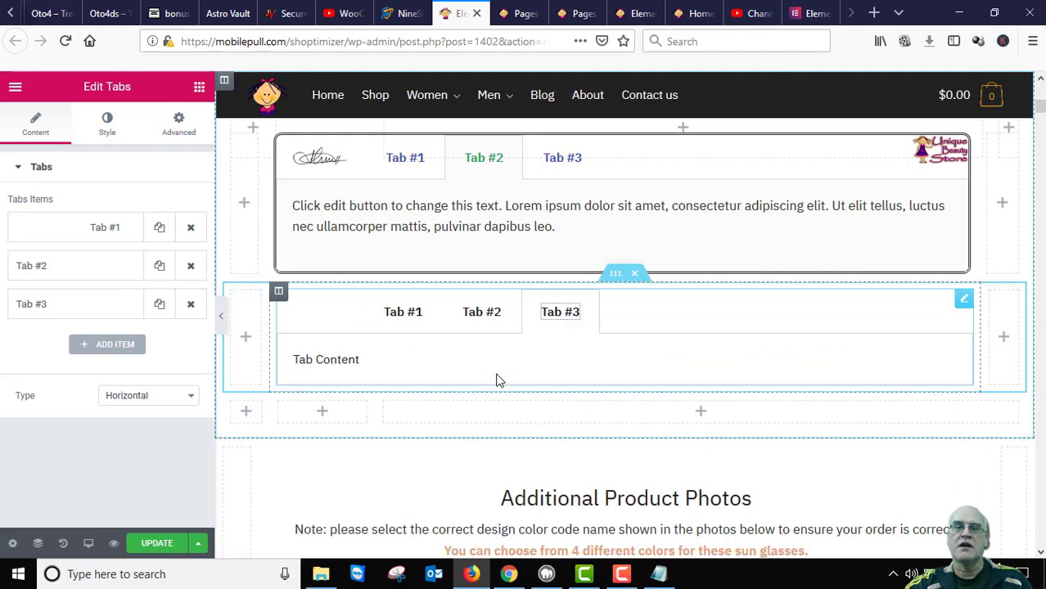
left_click(401, 312)
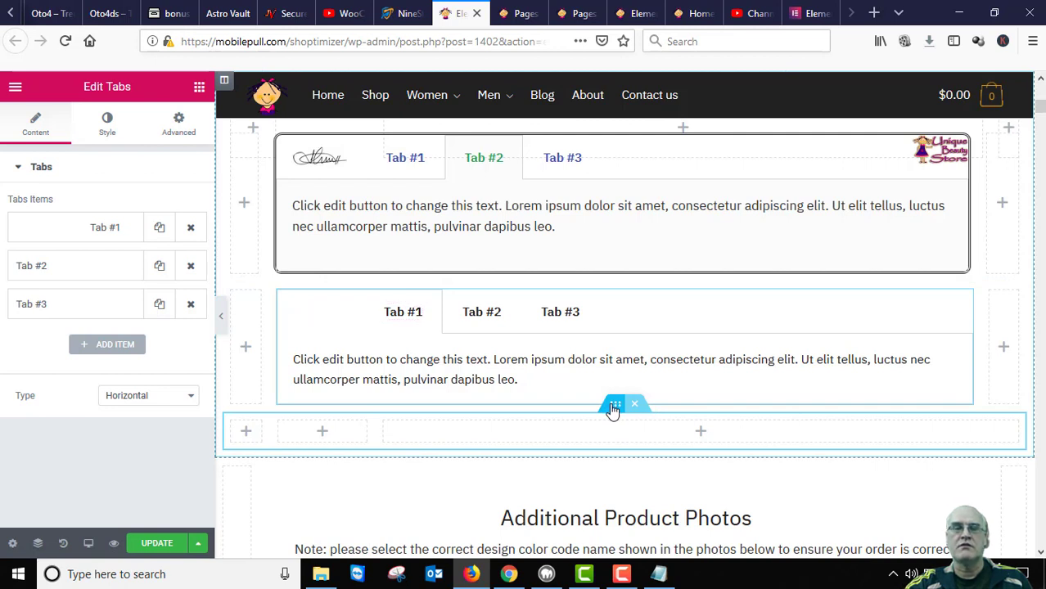
Move the empty three-column inner section between the two tabs widgets and slightly widen its first column
left_click(614, 407)
mouse_move(612, 411)
left_mouse_down()
mouse_move(612, 257)
mouse_move(591, 313)
mouse_move(581, 264)
mouse_move(569, 287)
mouse_move(573, 277)
mouse_move(583, 427)
mouse_move(610, 378)
mouse_move(590, 432)
mouse_move(610, 419)
left_mouse_up()
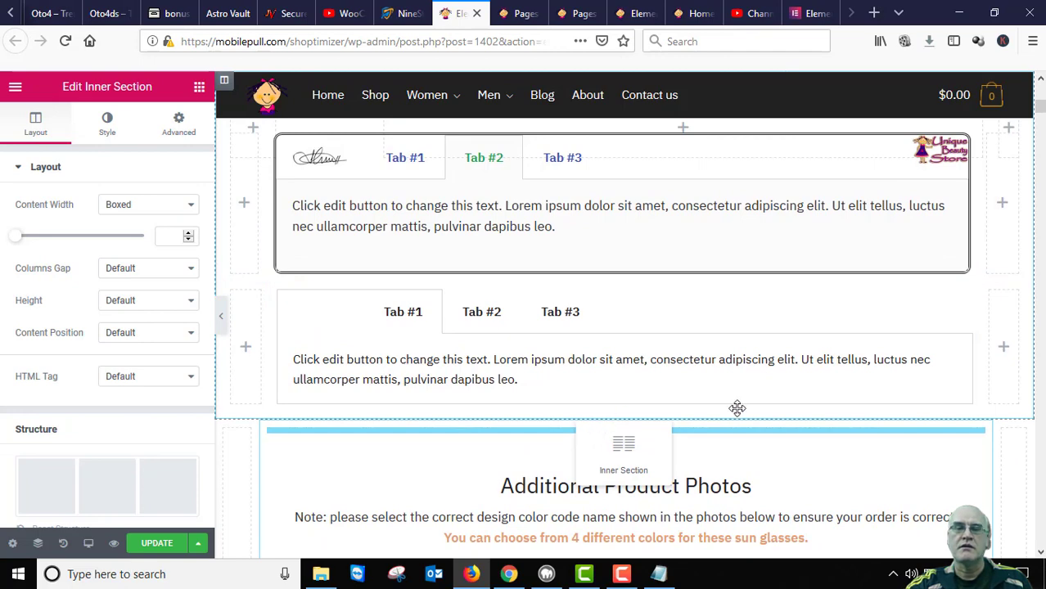
scroll(736, 409, "down", 2)
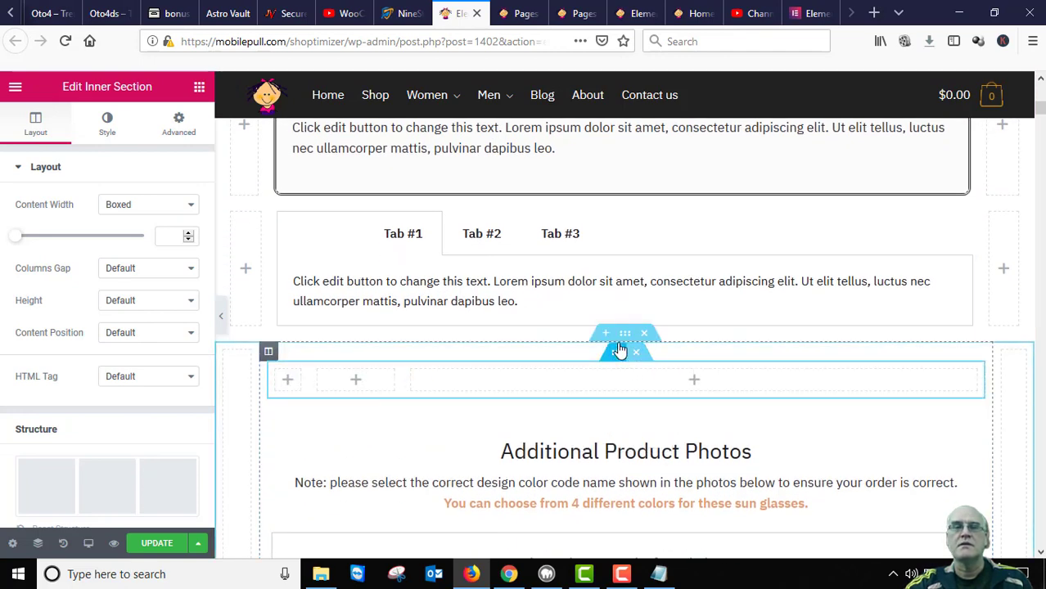
left_click_drag(619, 350, 617, 201)
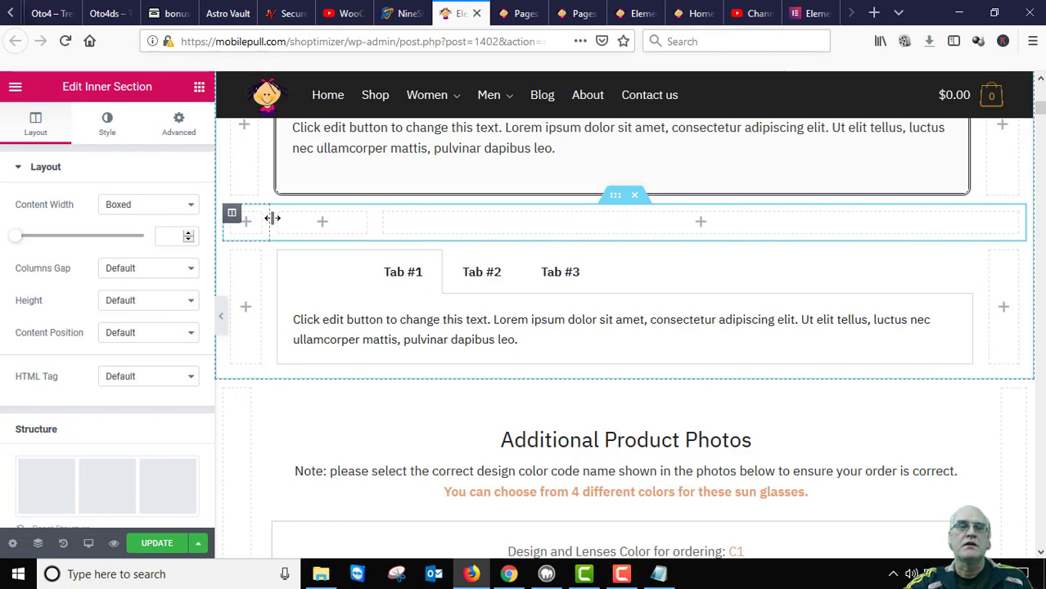
left_click_drag(272, 217, 292, 218)
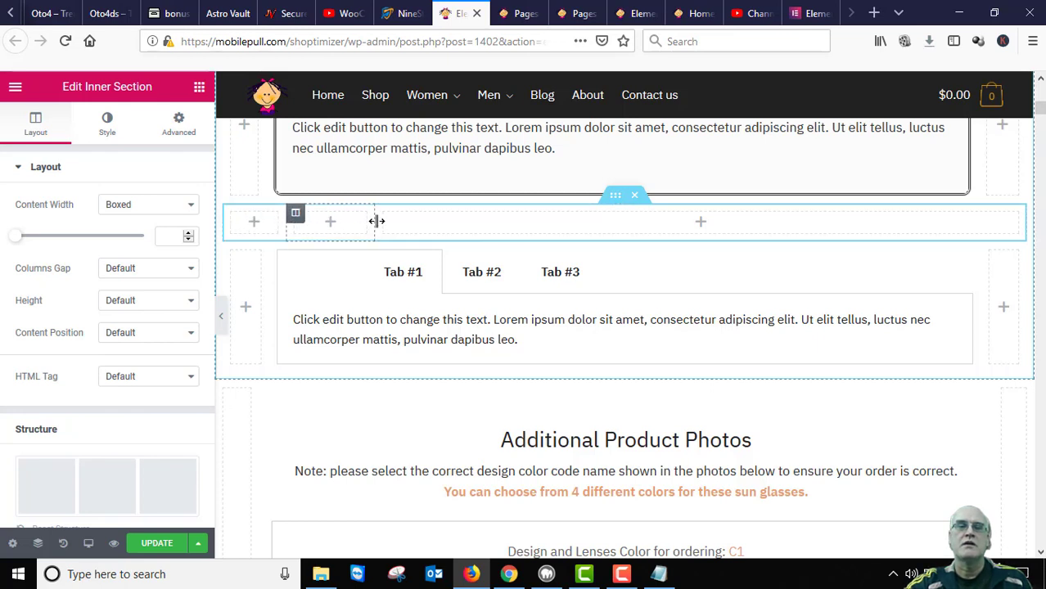
left_click_drag(376, 221, 377, 221)
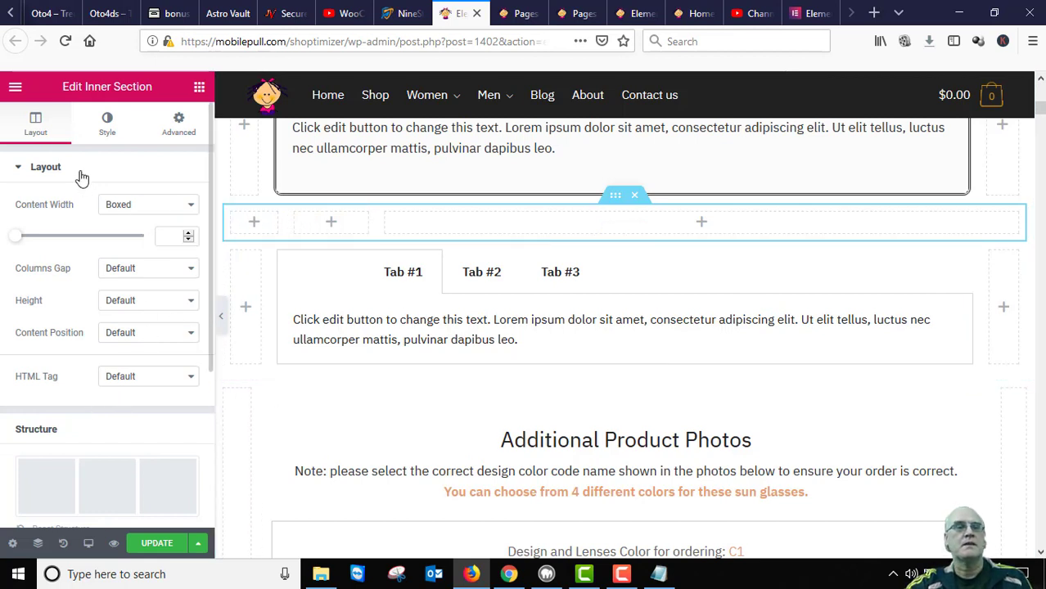
Add an Image widget to the middle column of the empty inner section, using wide_home-feature18.jpg from the media library
left_click(198, 89)
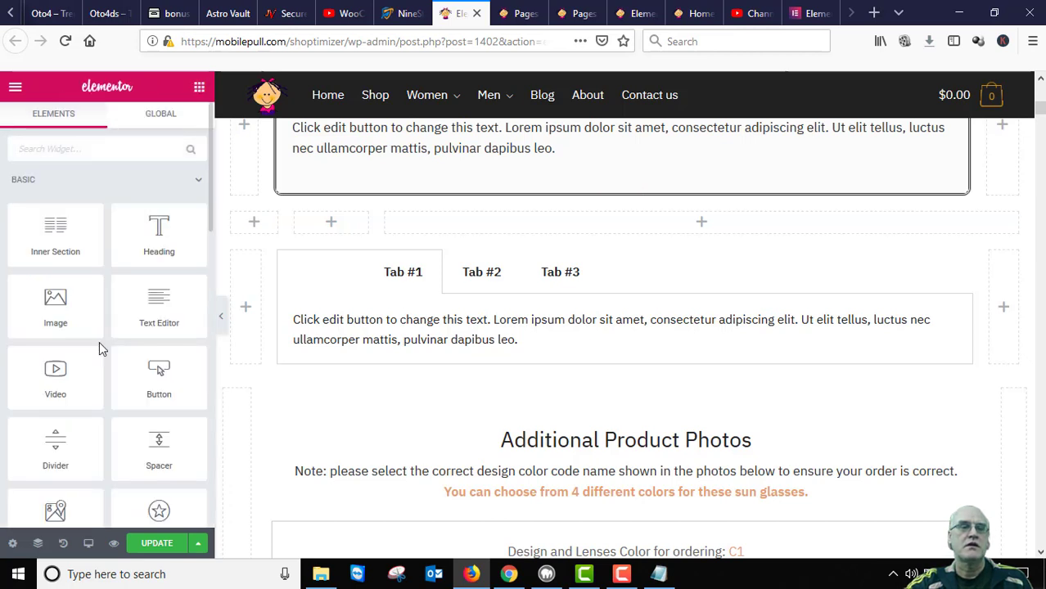
left_click_drag(52, 308, 327, 237)
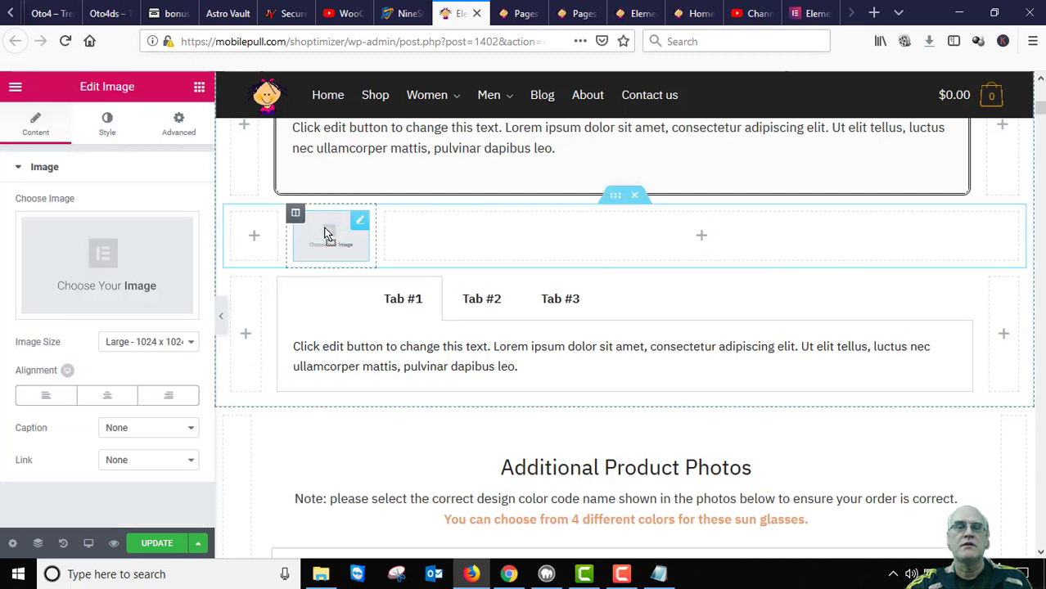
left_click(96, 261)
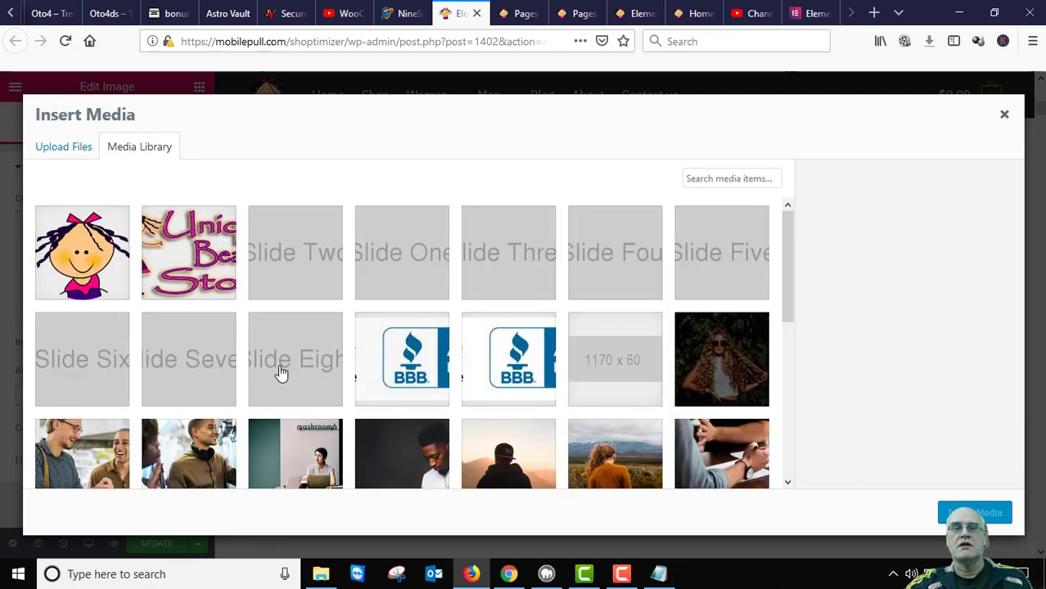
scroll(341, 399, "down", 2)
scroll(343, 401, "down", 3)
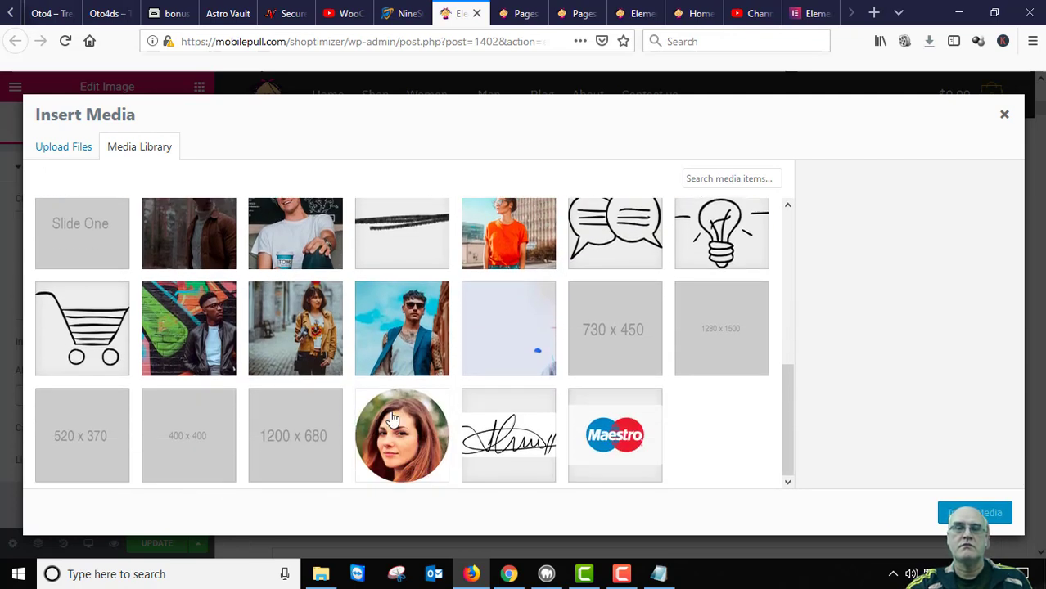
scroll(468, 410, "up", 3)
scroll(469, 409, "down", 3)
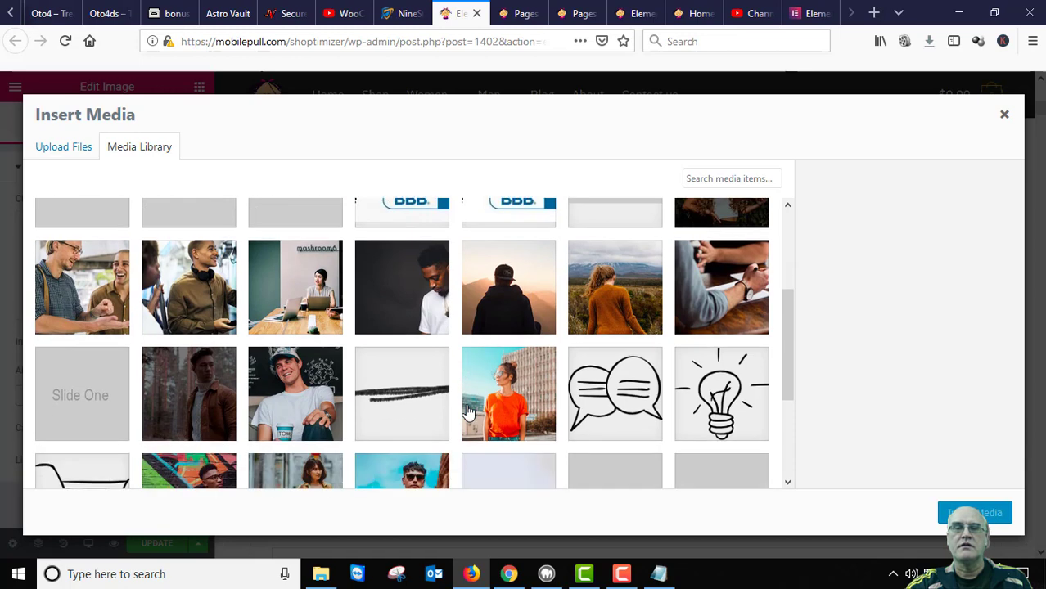
scroll(468, 415, "down", 1)
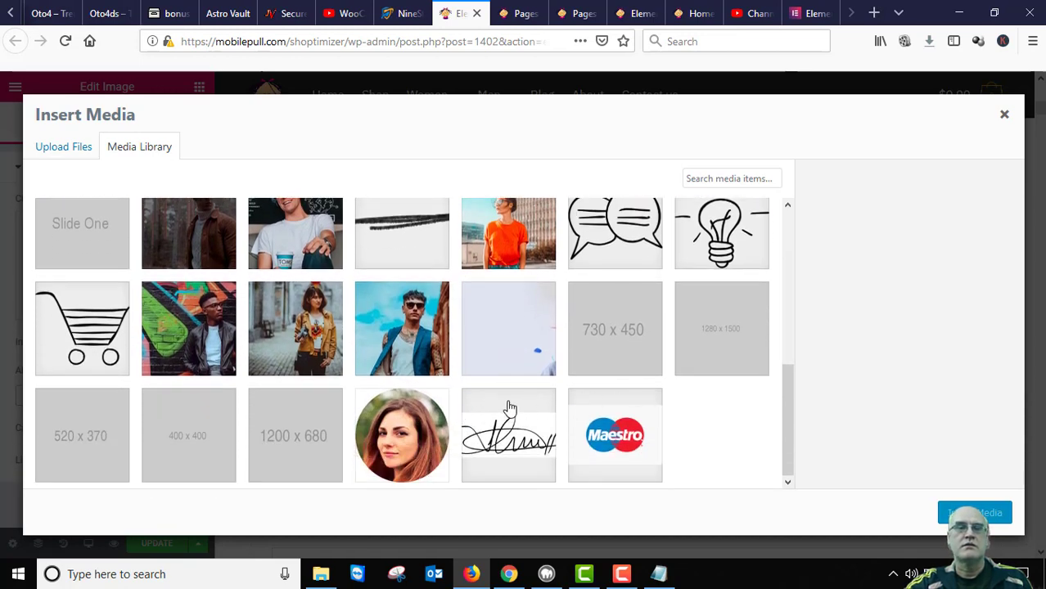
scroll(469, 399, "up", 2)
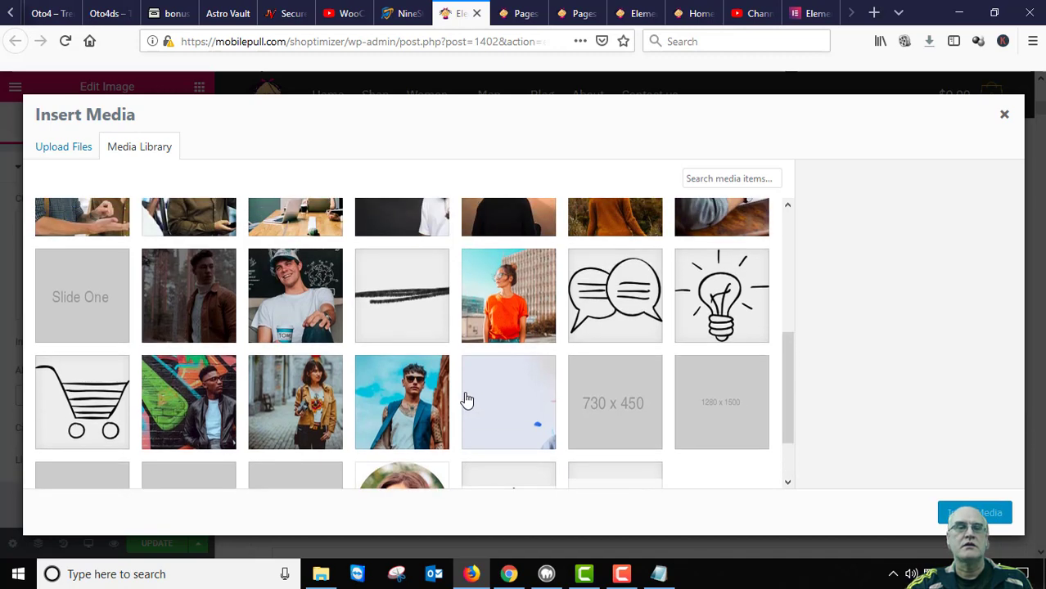
left_click(195, 280)
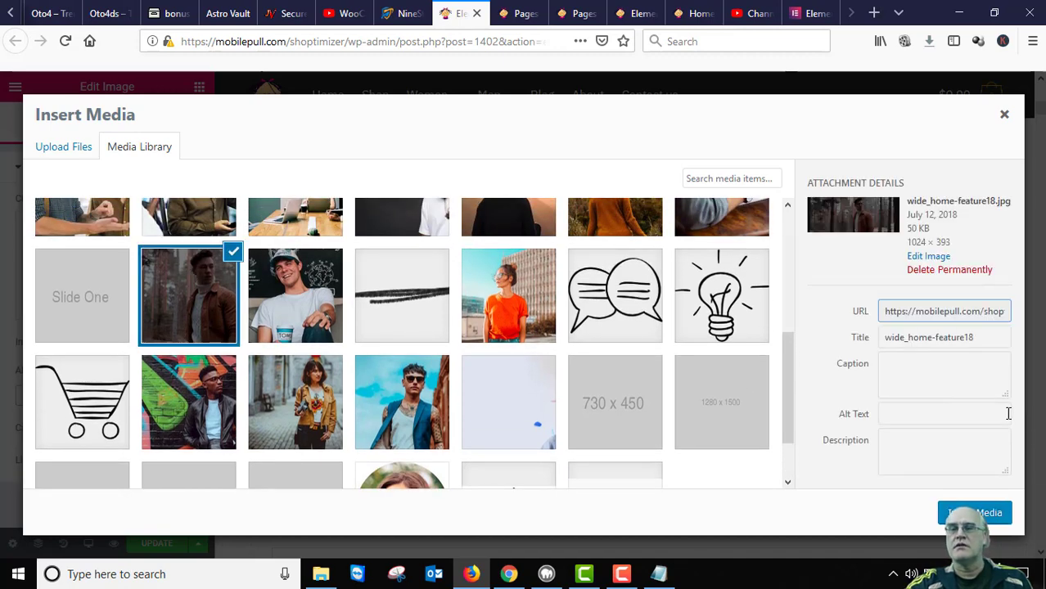
left_click(975, 512)
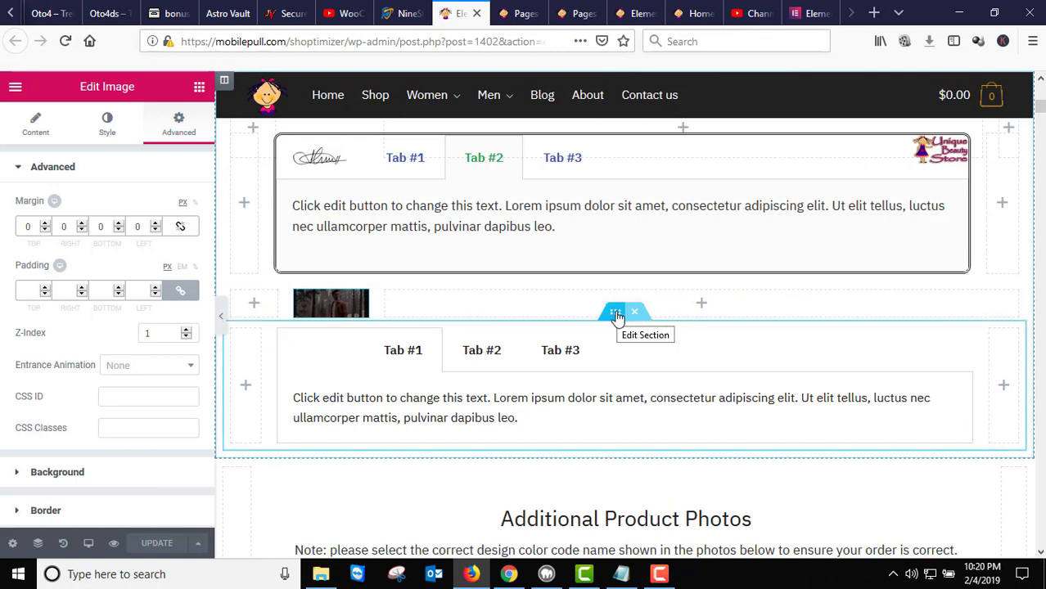
Set the top margin of the inner section holding the second tabs widget to -64 px
left_click(617, 316)
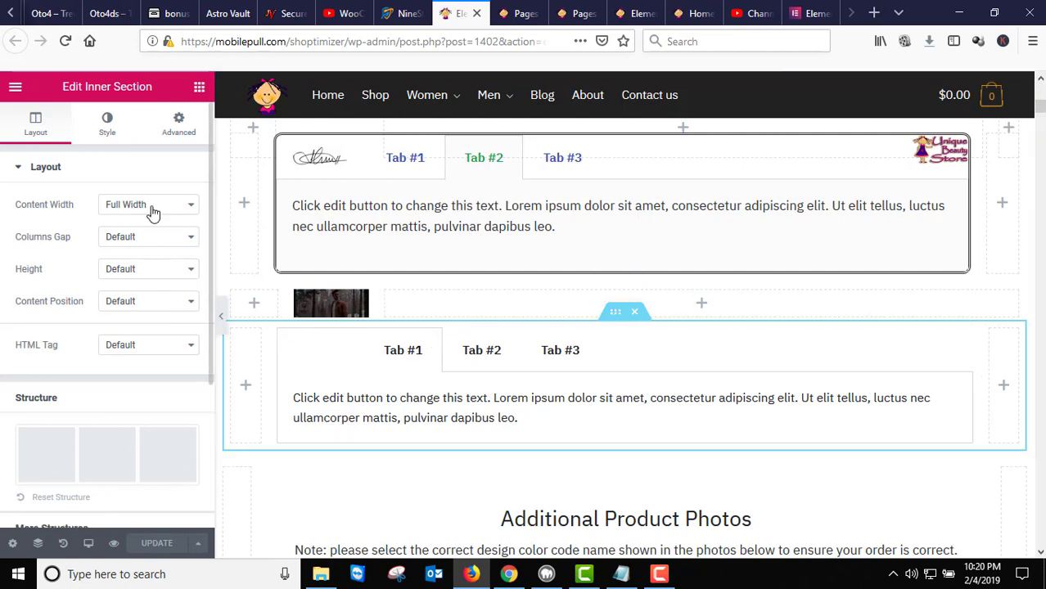
left_click(182, 123)
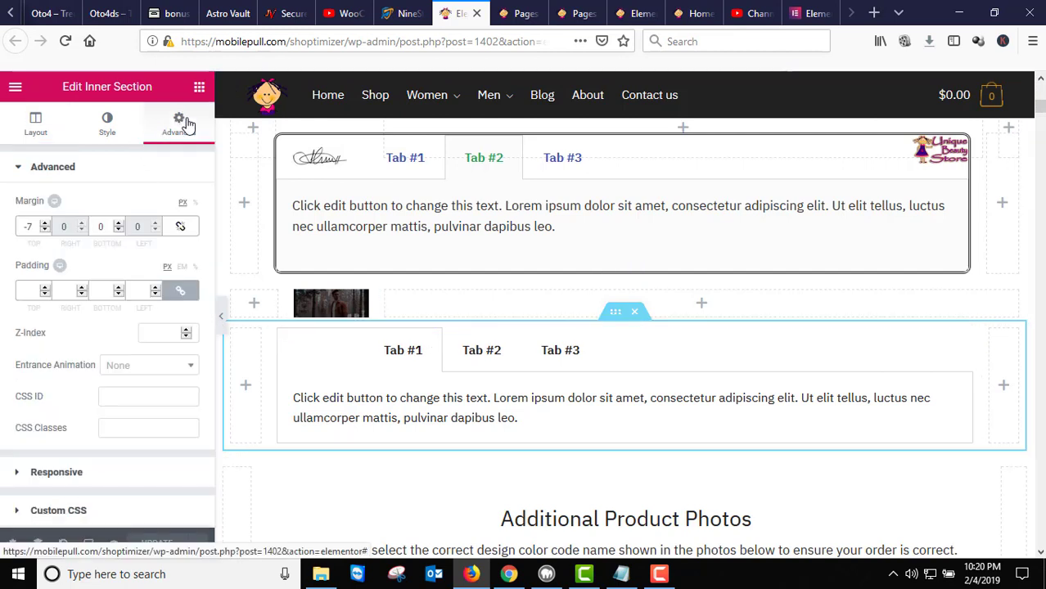
left_click(44, 231)
left_click(44, 225)
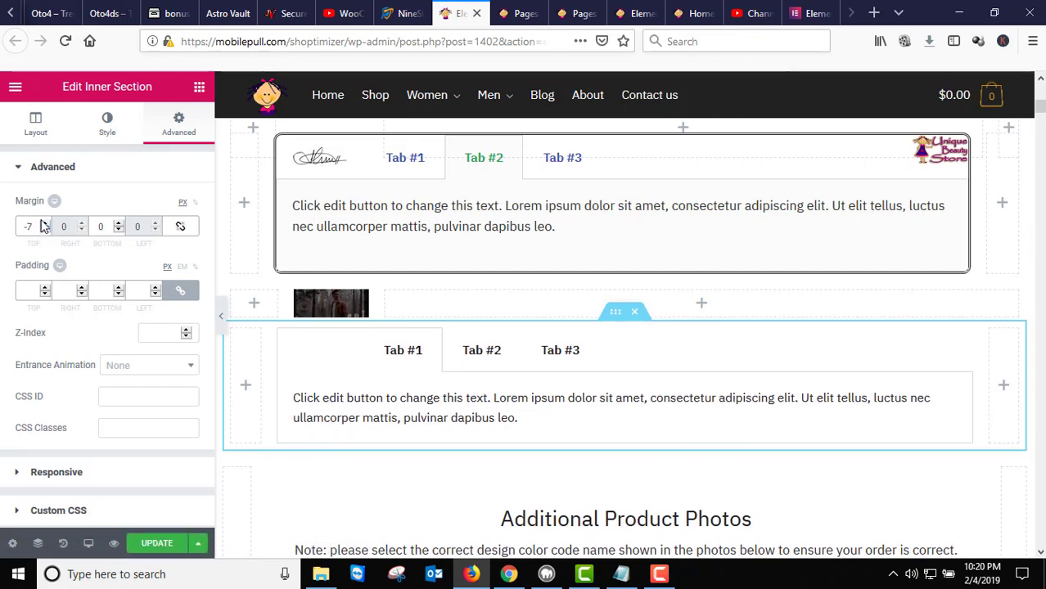
left_click(44, 225)
left_click(44, 225)
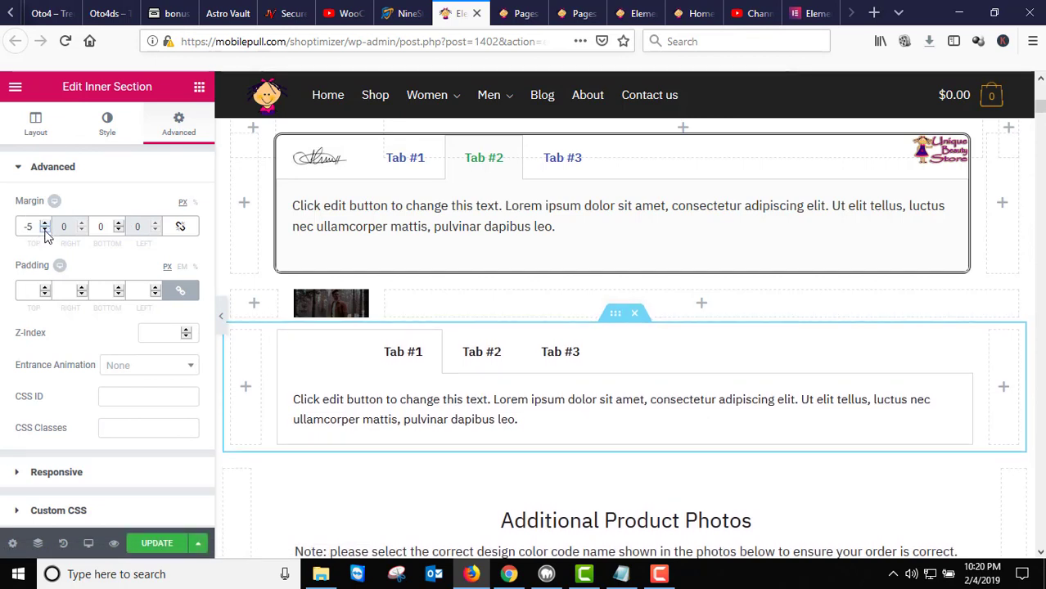
left_click_drag(45, 234, 45, 234)
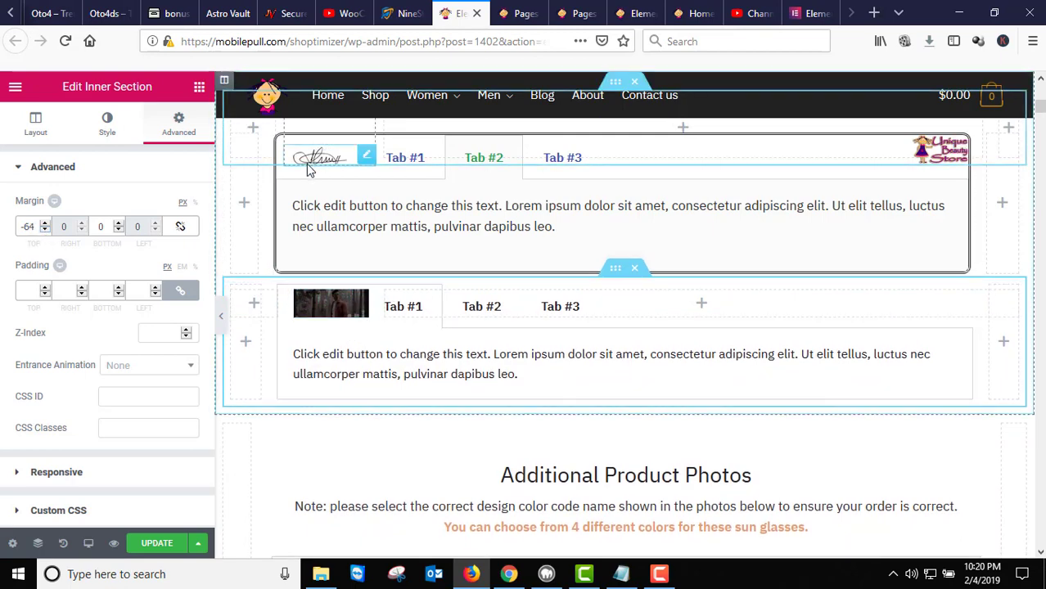
Set the background color of the second tabs widget to light gray #d6d6d6
left_click(415, 315)
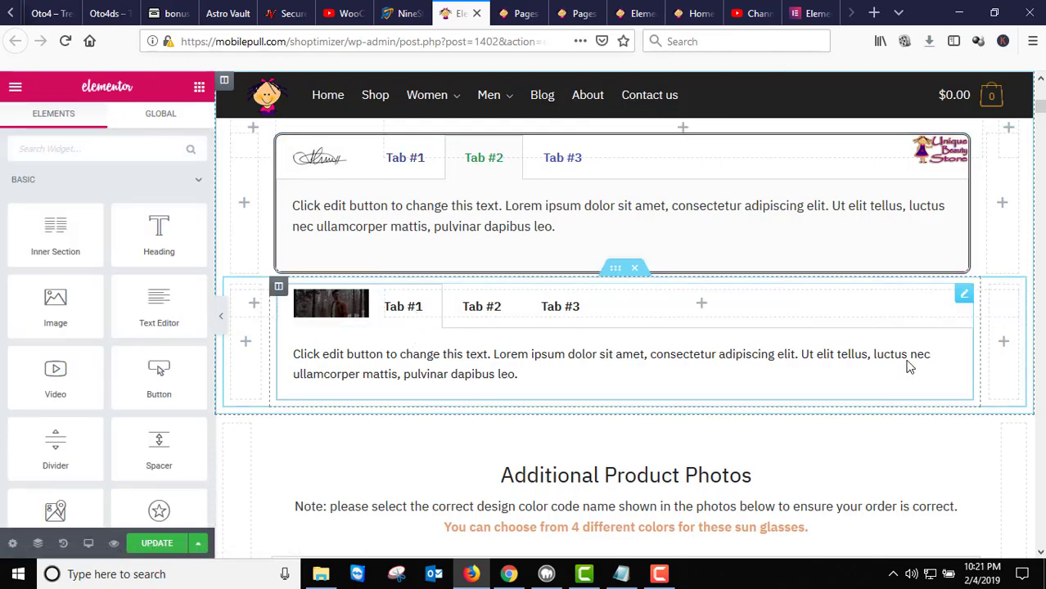
left_click(964, 295)
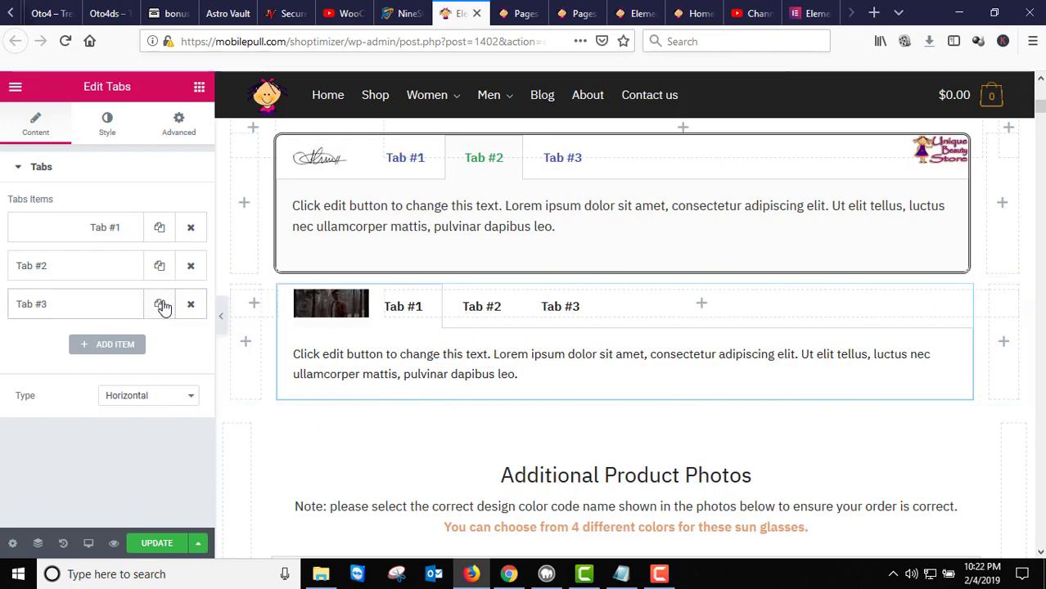
left_click(107, 128)
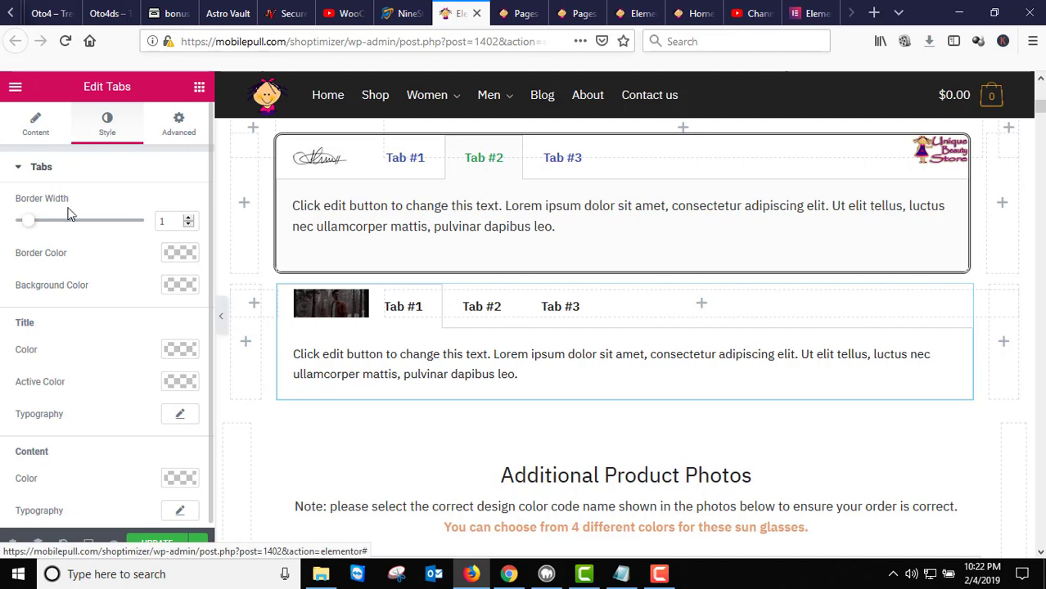
left_click(176, 289)
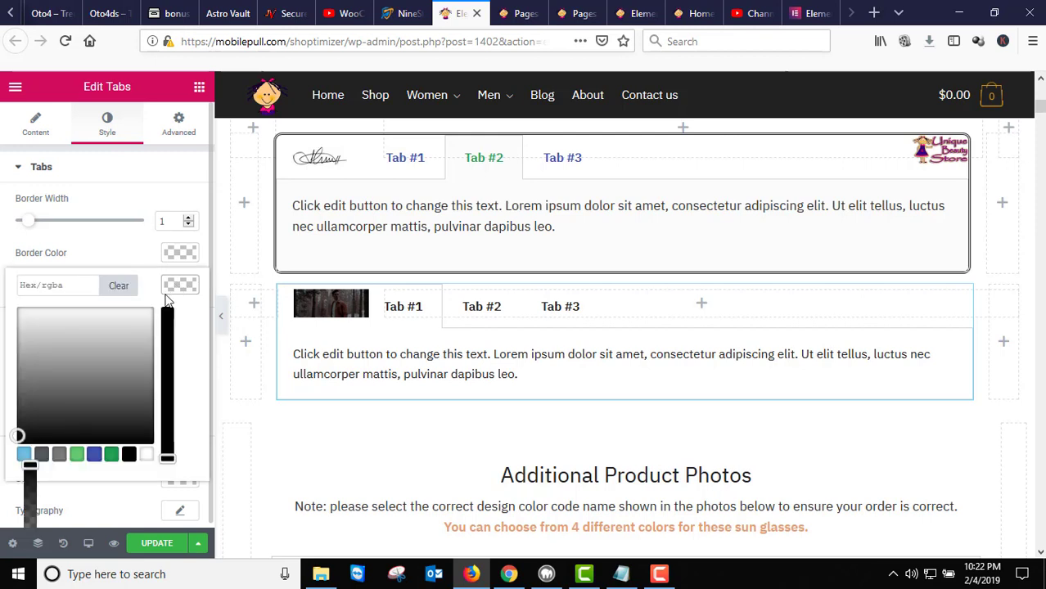
left_click(49, 337)
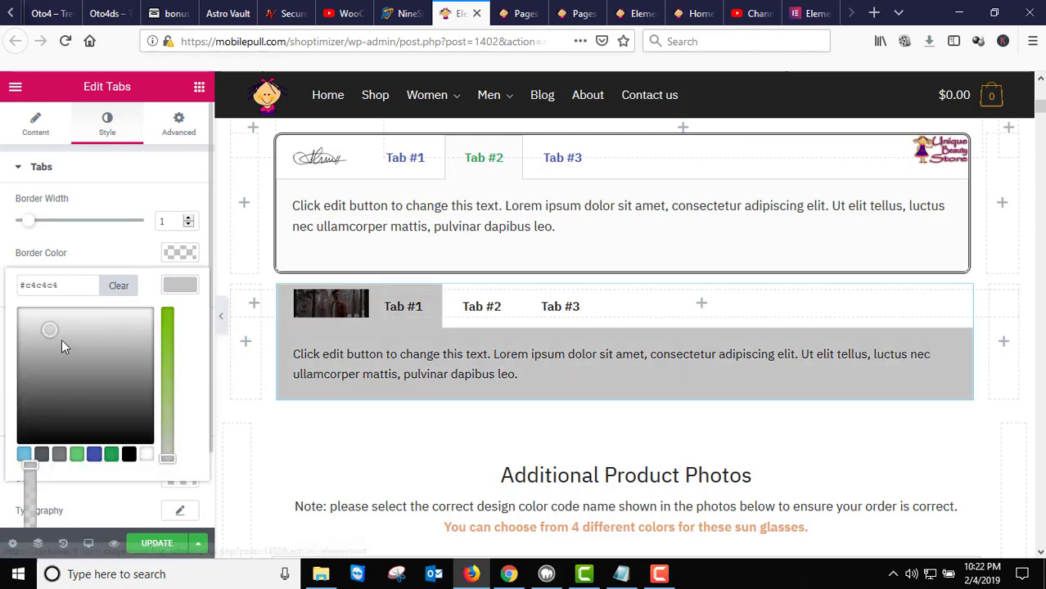
left_click(94, 318)
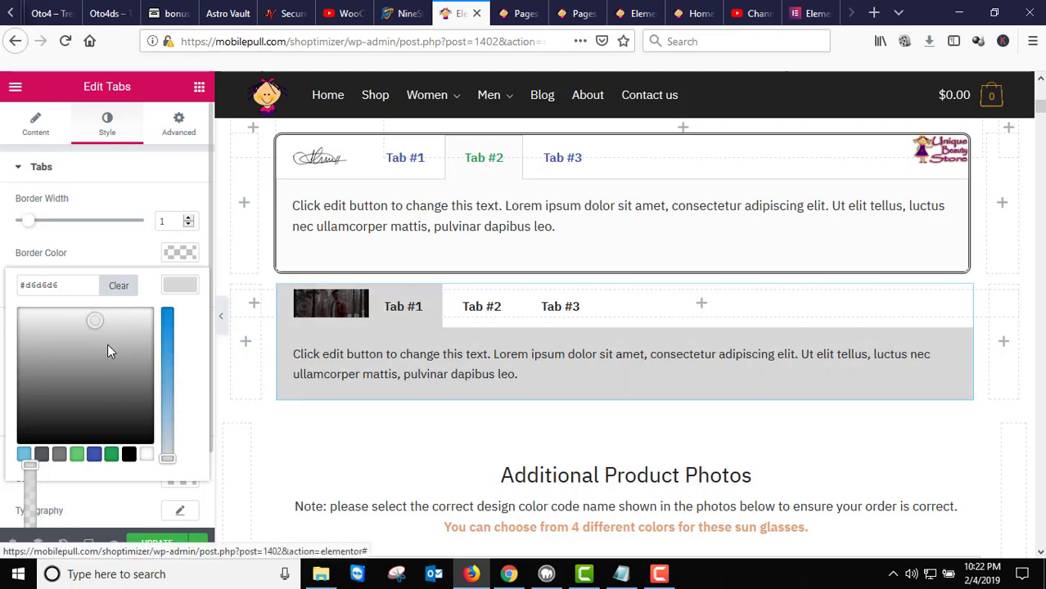
left_click(116, 247)
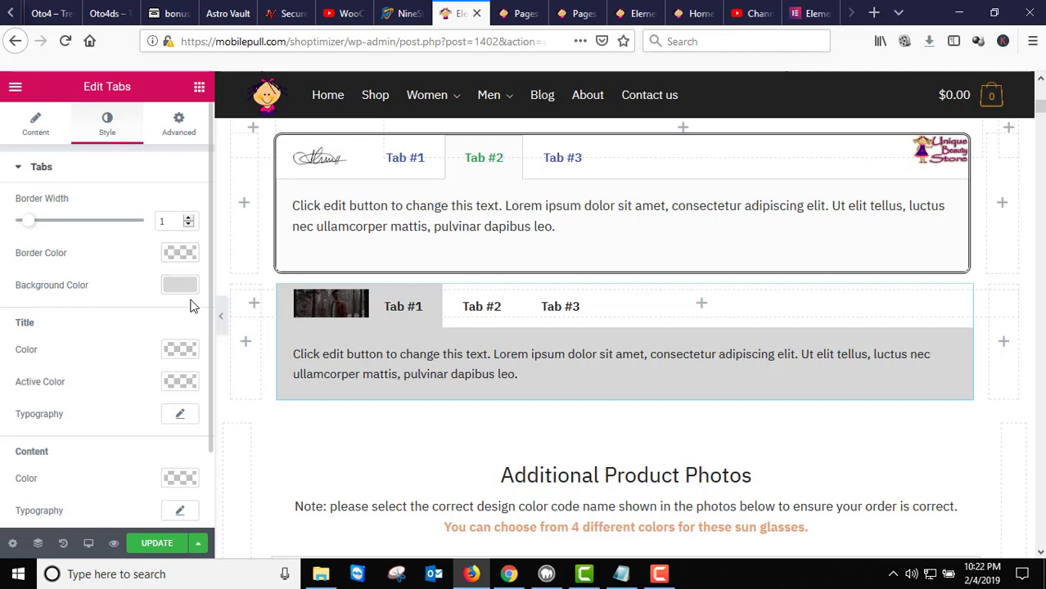
Set the border color of the second tabs widget to purple #aa06a5
left_click(180, 253)
left_click(132, 312)
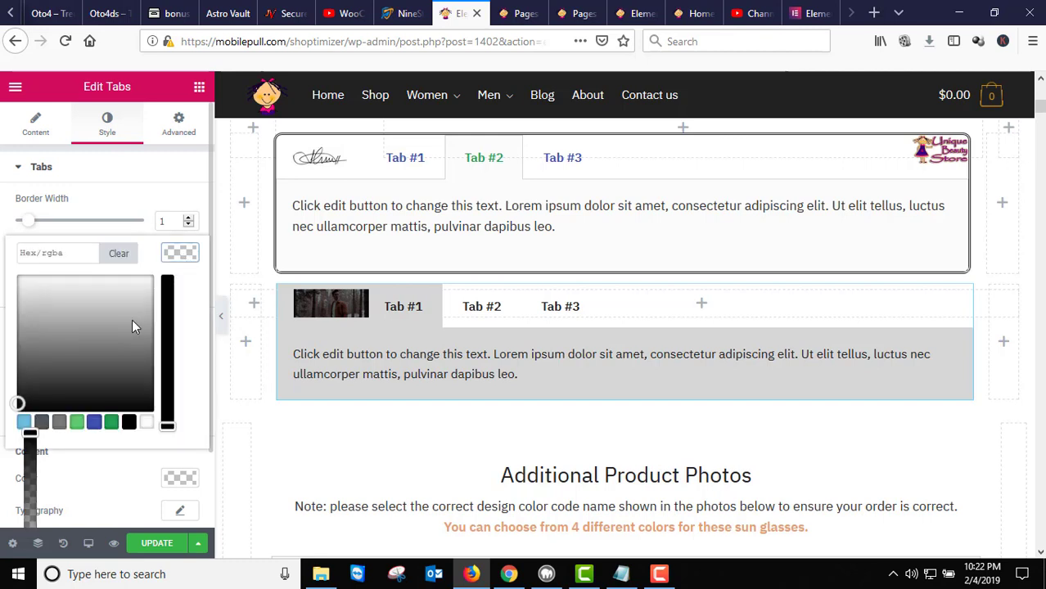
left_click(166, 287)
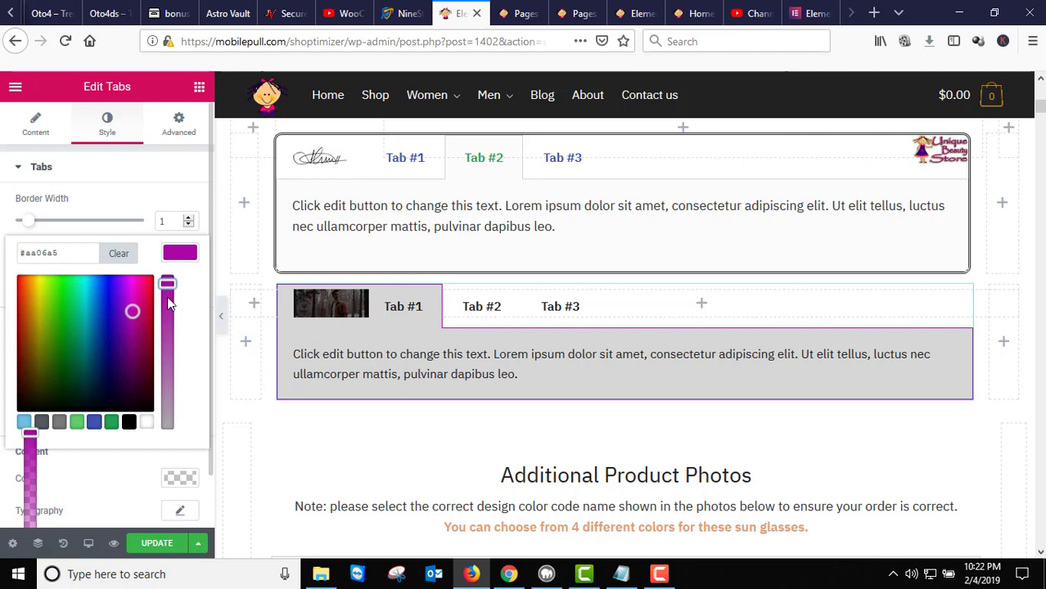
Change the border color of the second tabs widget to red #ed1c1c
left_click(164, 298)
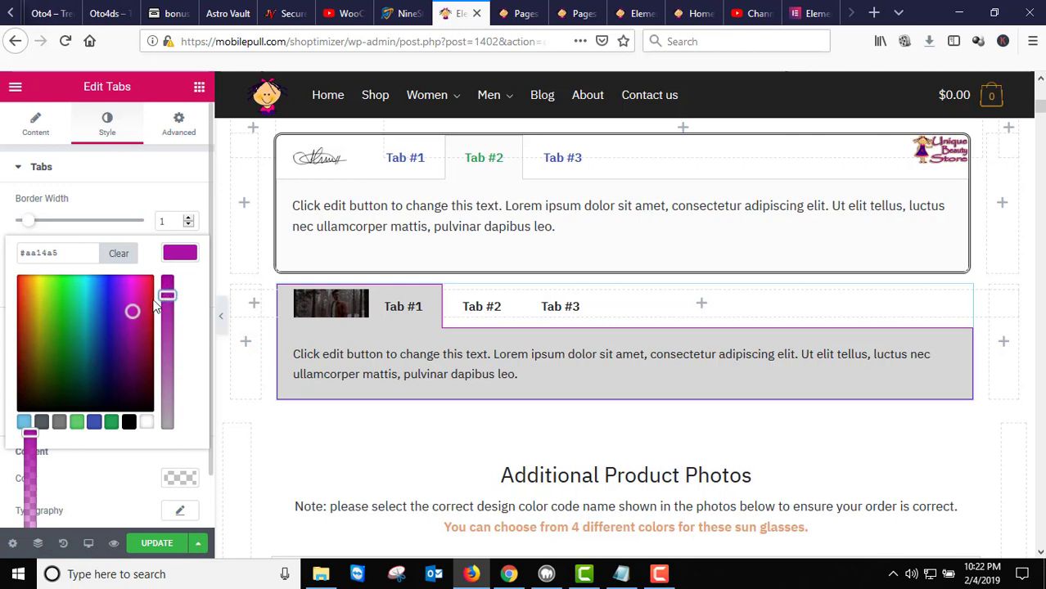
left_click_drag(151, 295, 8, 275)
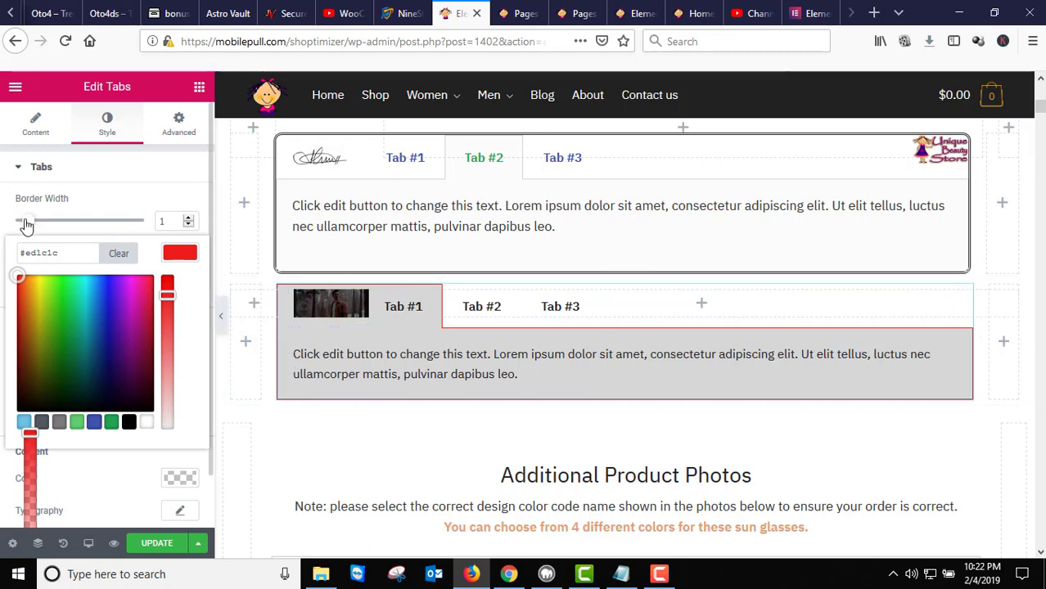
mouse_move(27, 223)
left_mouse_down()
mouse_move(75, 227)
mouse_move(22, 235)
left_mouse_up()
scroll(204, 360, "down", 1)
scroll(206, 354, "up", 1)
scroll(205, 378, "down", 1)
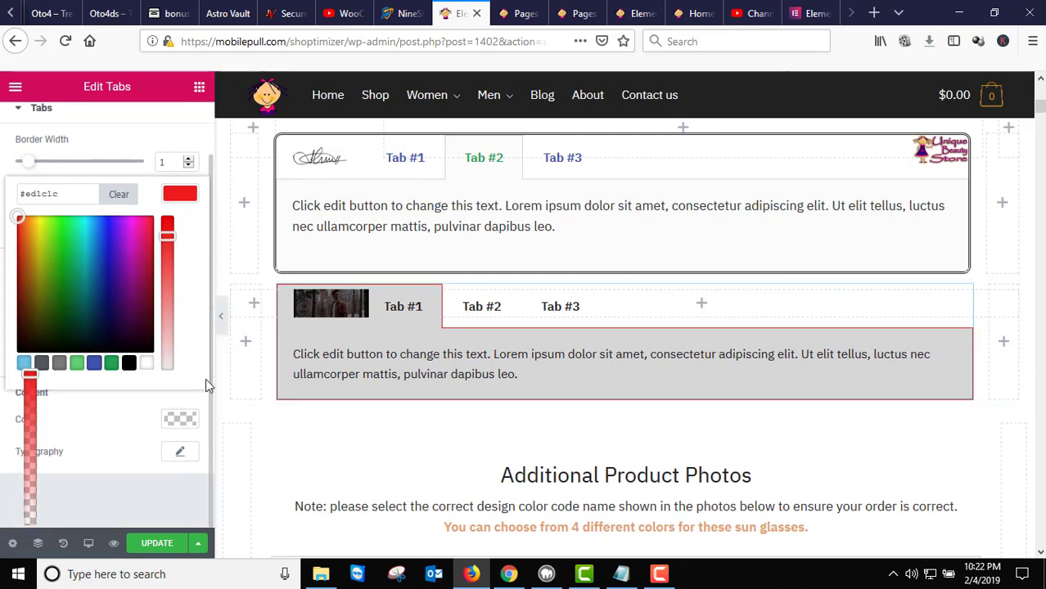
scroll(209, 395, "up", 1)
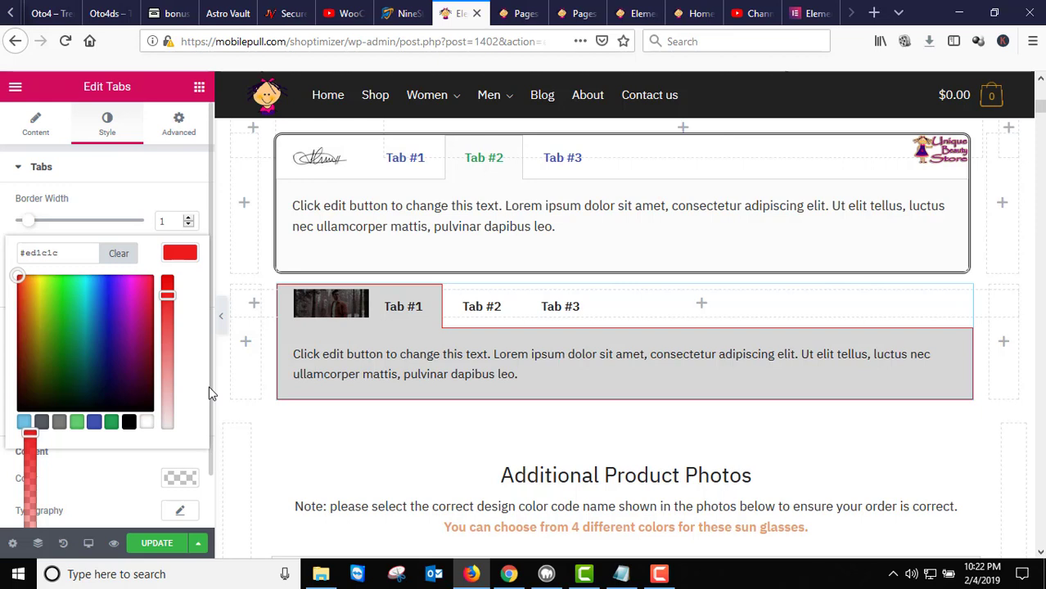
left_click(168, 175)
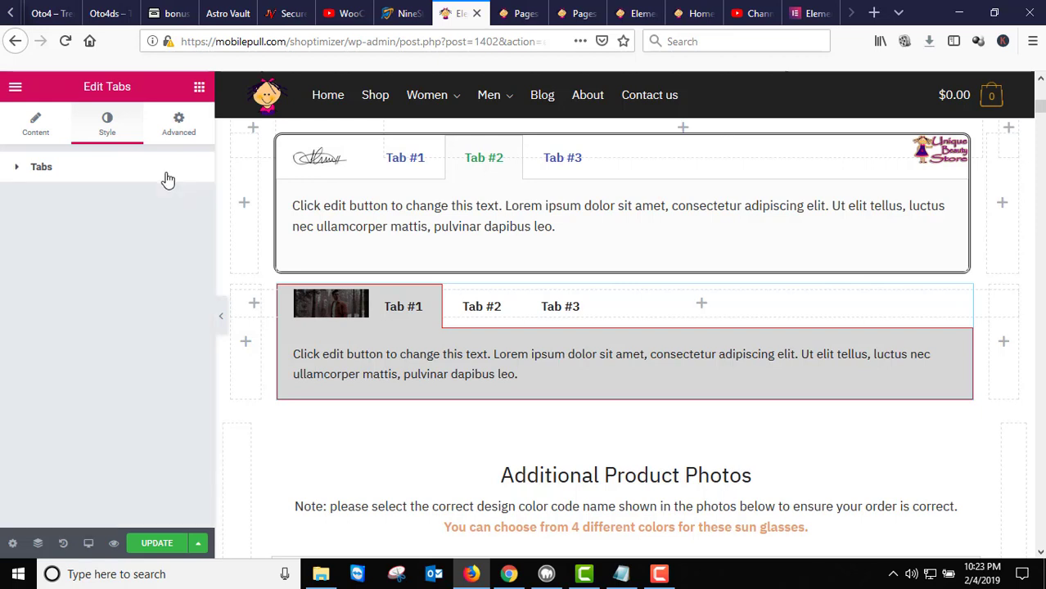
Set the title color of the second tabs widget to deep purple-blue #4001b5 at full saturation
left_click(15, 172)
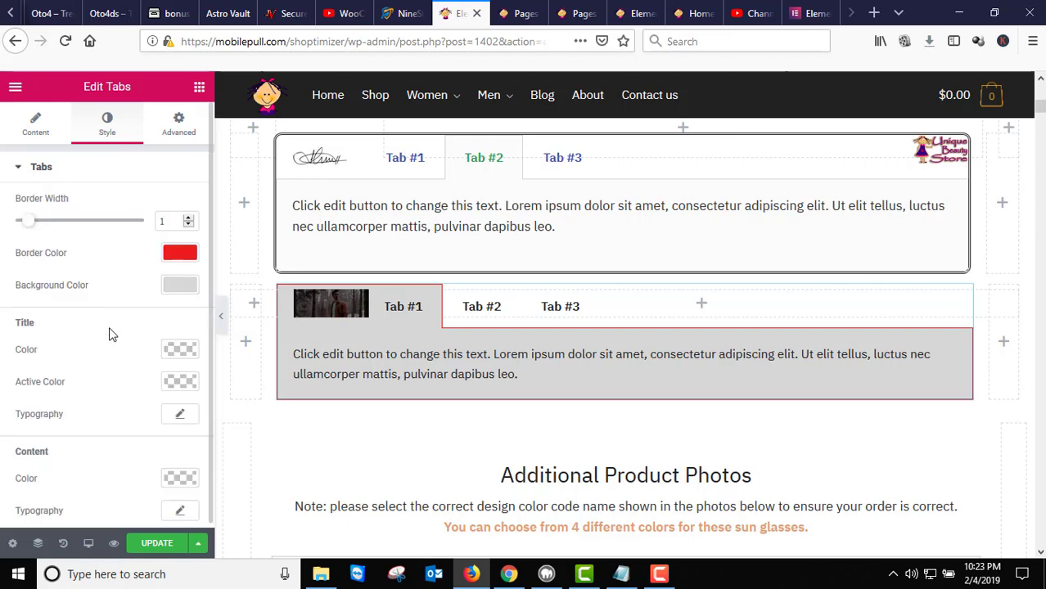
scroll(151, 374, "down", 1)
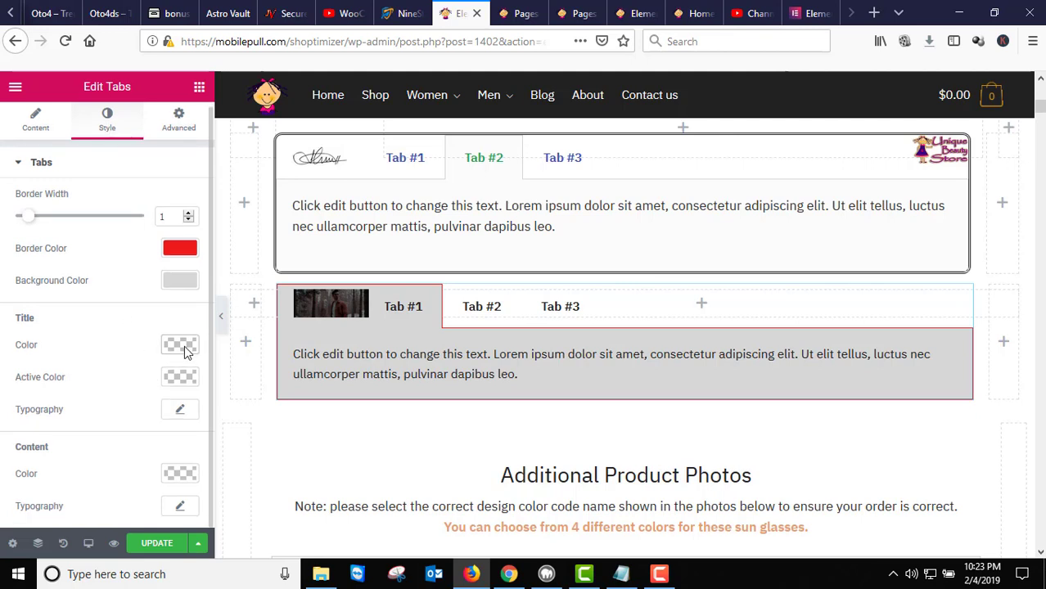
left_click(181, 343)
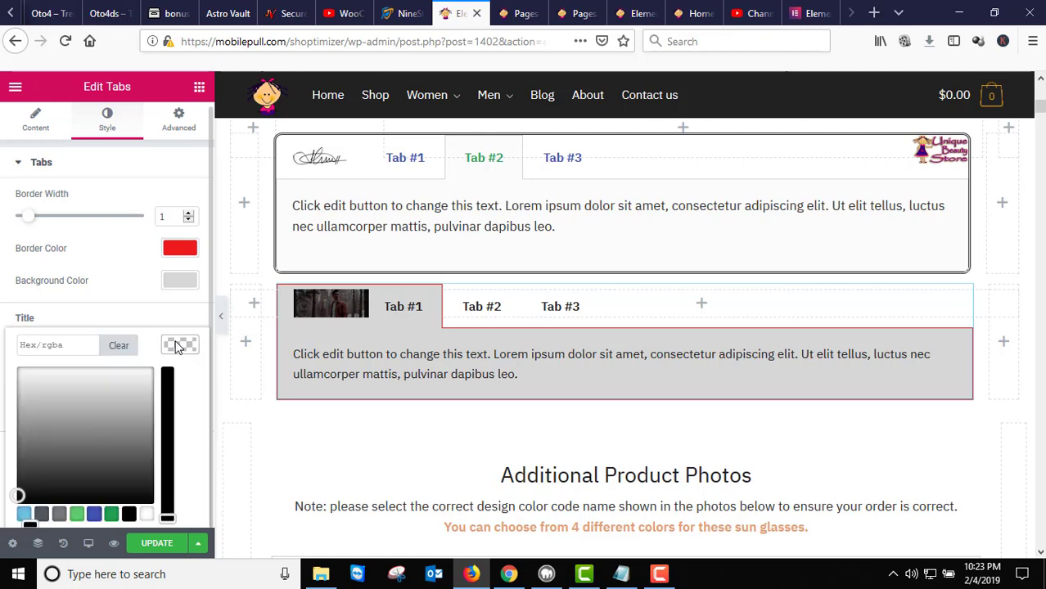
left_click(117, 399)
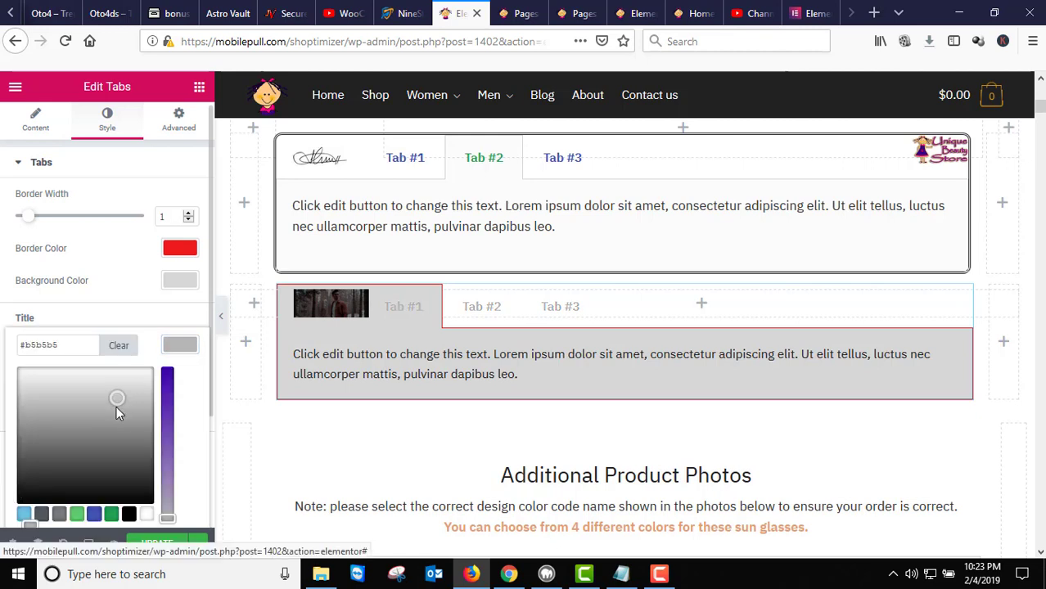
left_click_drag(164, 399, 167, 374)
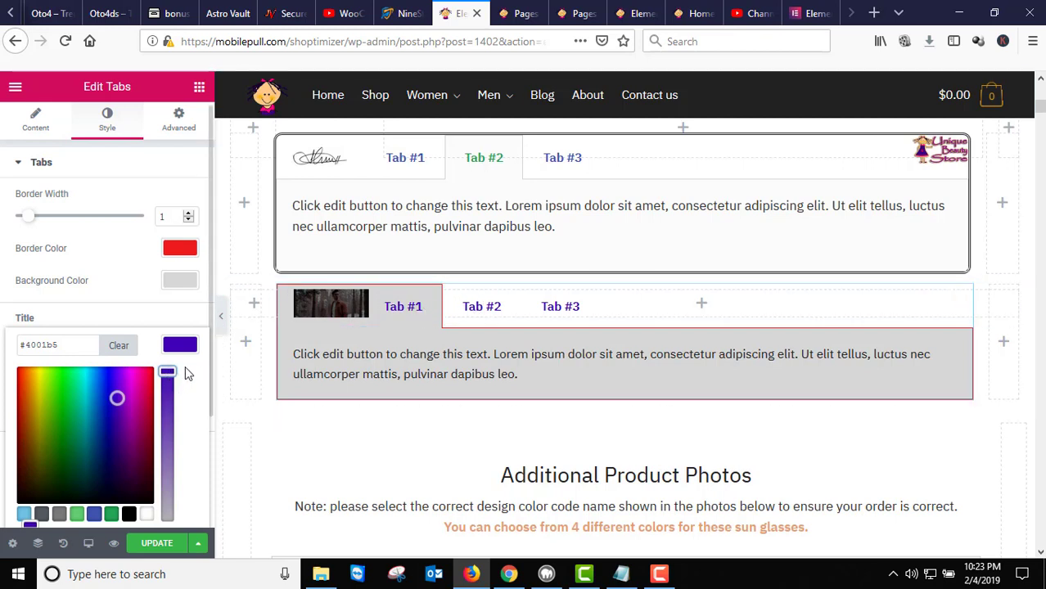
scroll(167, 350, "down", 1)
scroll(169, 356, "down", 3)
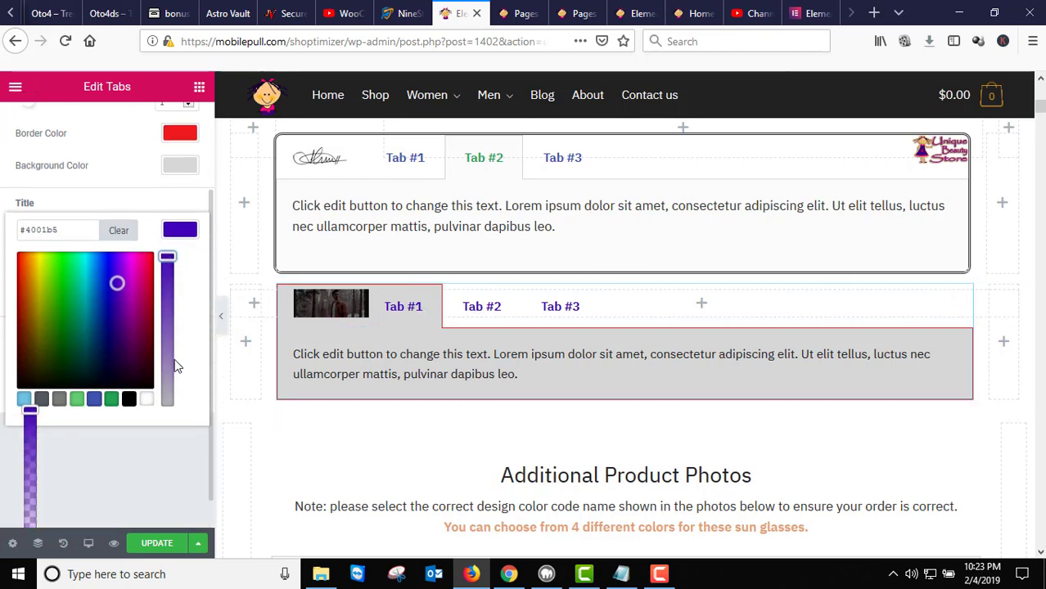
scroll(179, 363, "up", 3)
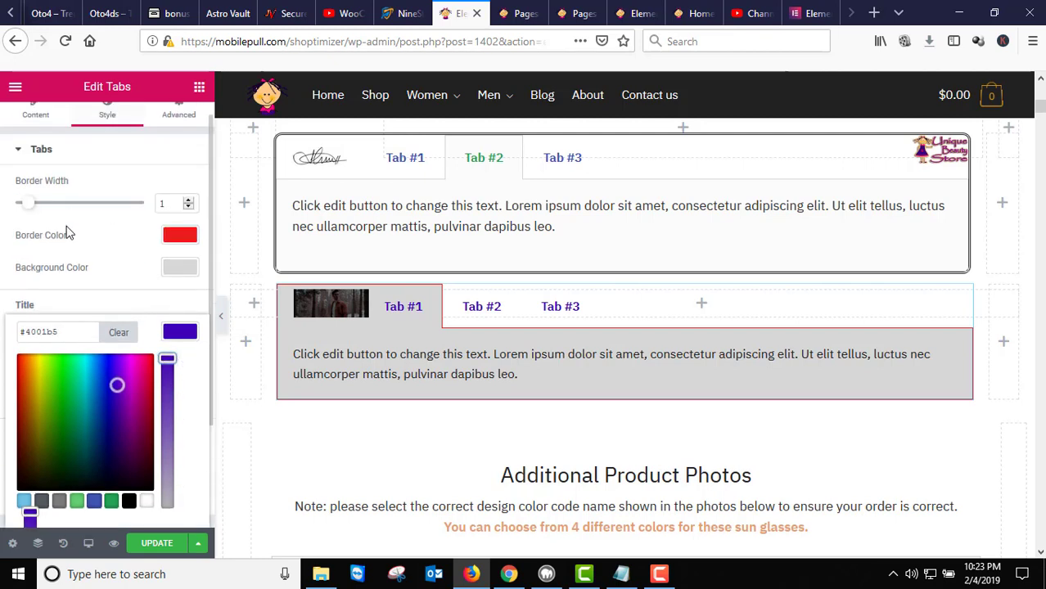
scroll(71, 277, "down", 1)
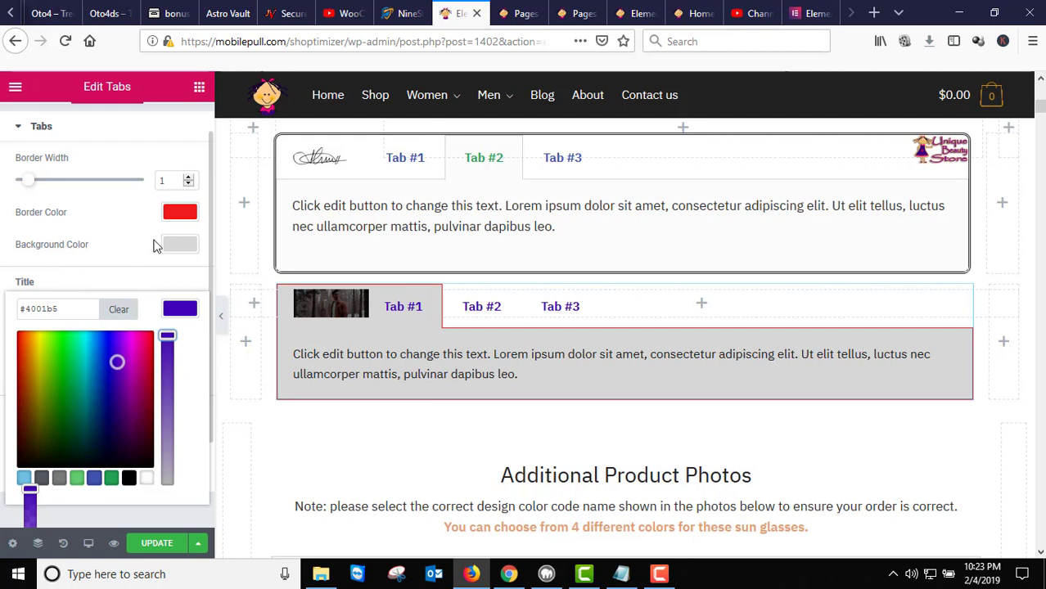
scroll(124, 287, "down", 4)
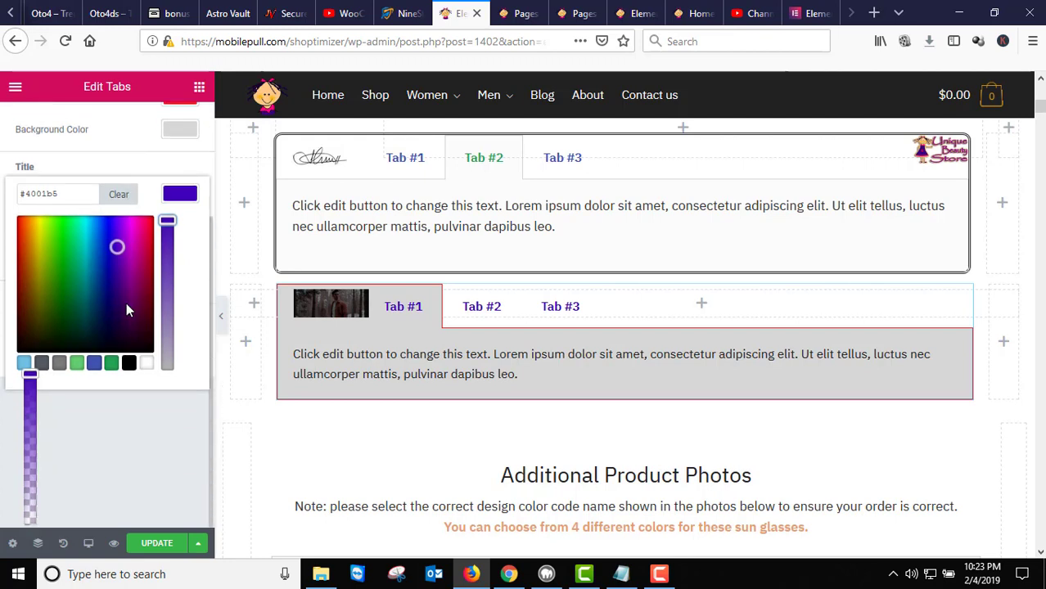
scroll(133, 379, "up", 5)
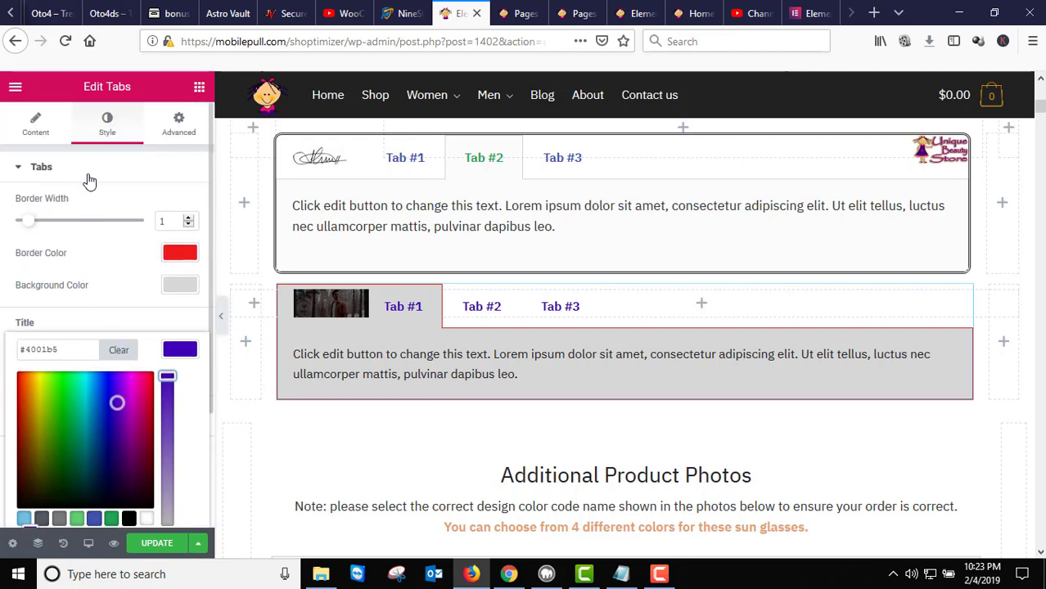
left_click(128, 171)
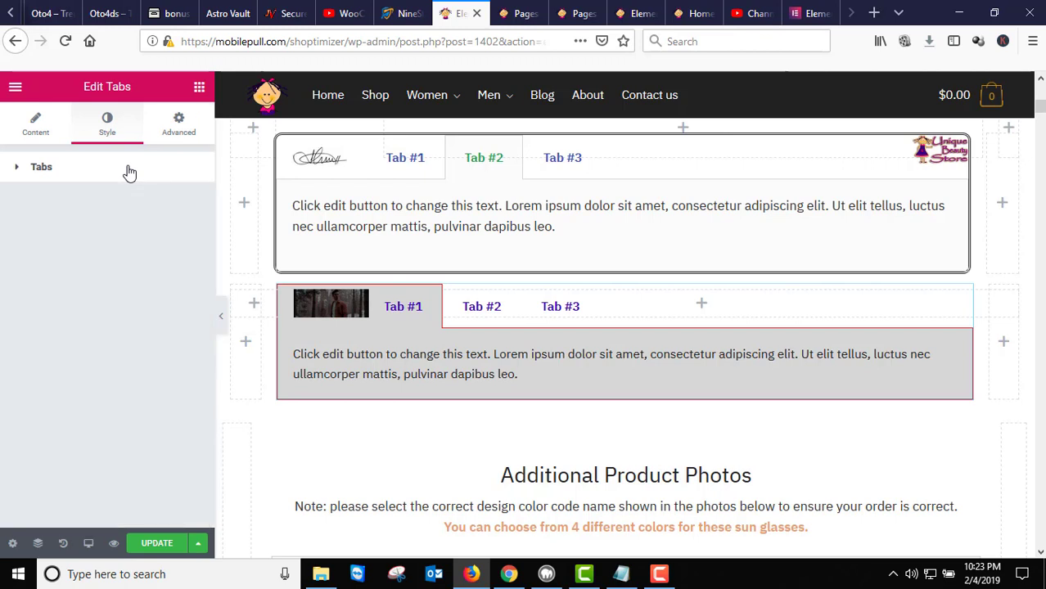
Set the active title color of the second tabs widget to the preset green #23a455
left_click(17, 169)
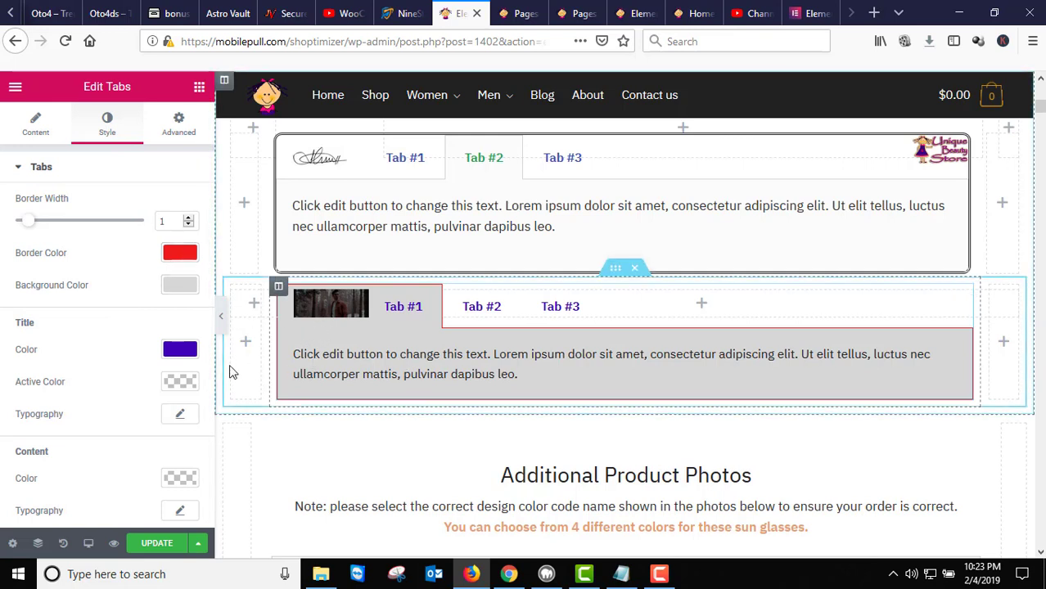
left_click(183, 386)
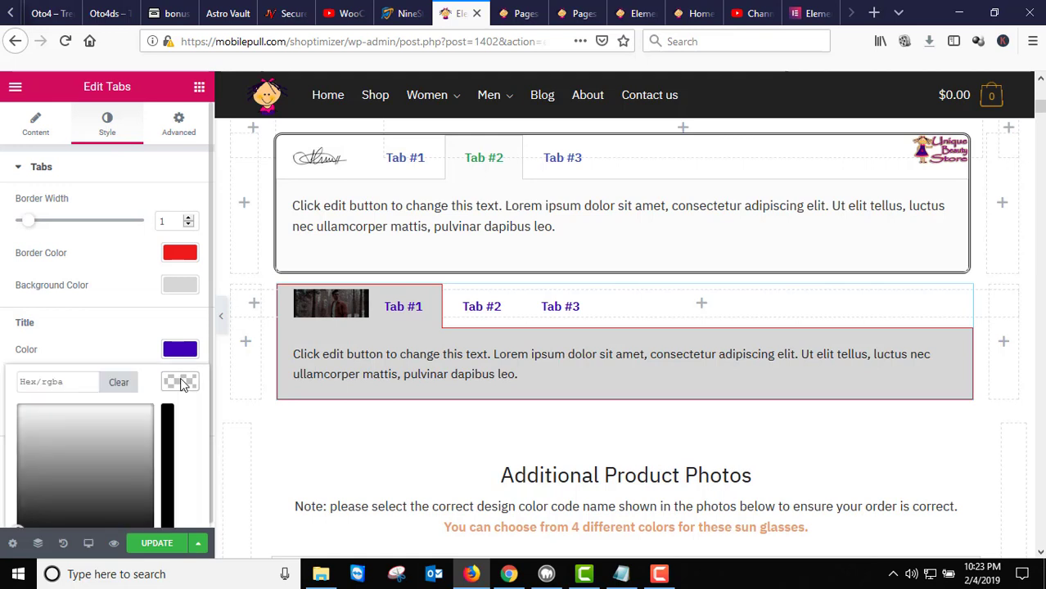
left_click(125, 460)
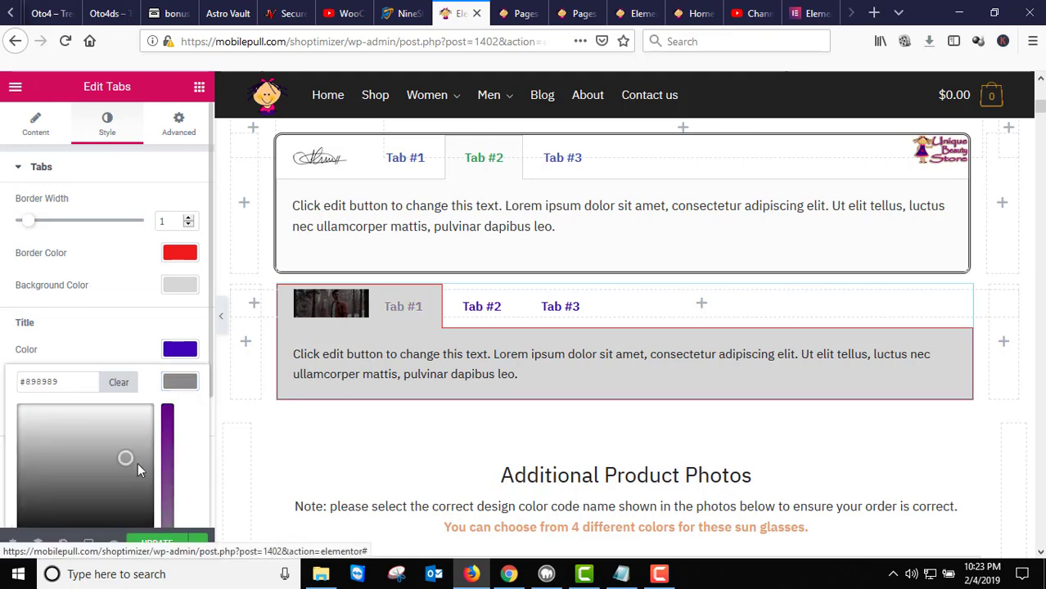
scroll(137, 471, "down", 2)
left_click(112, 481)
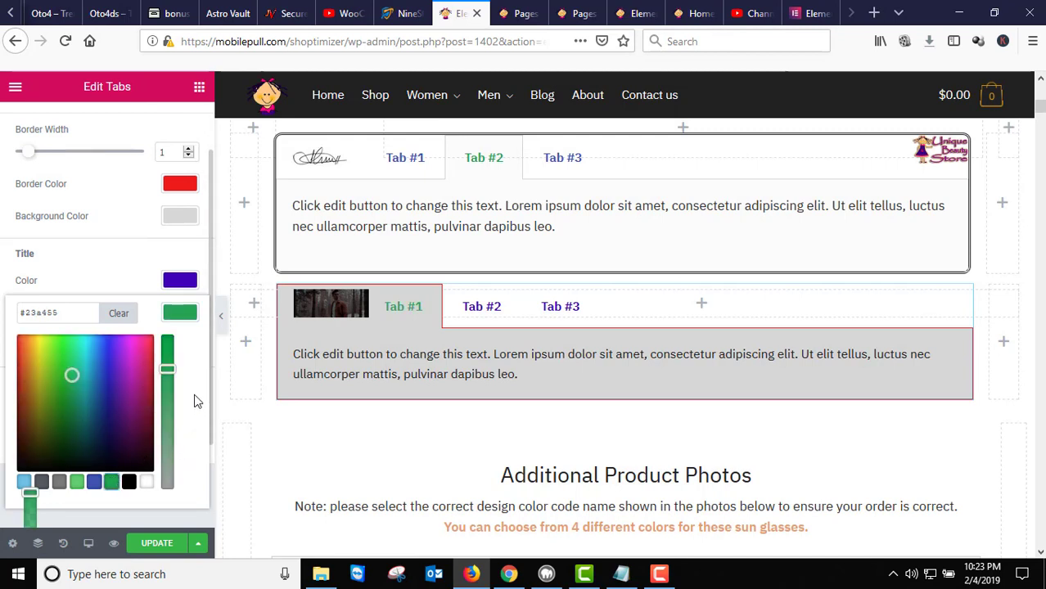
left_click(171, 318)
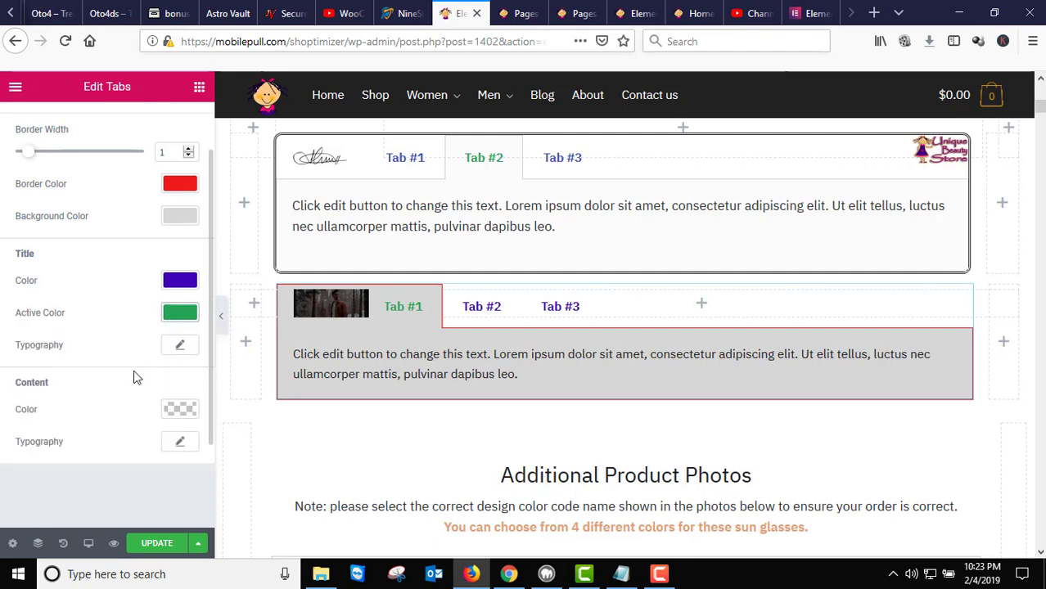
left_click(182, 316)
left_click(182, 318)
left_click(182, 317)
left_click(181, 317)
left_click(181, 317)
left_click(182, 317)
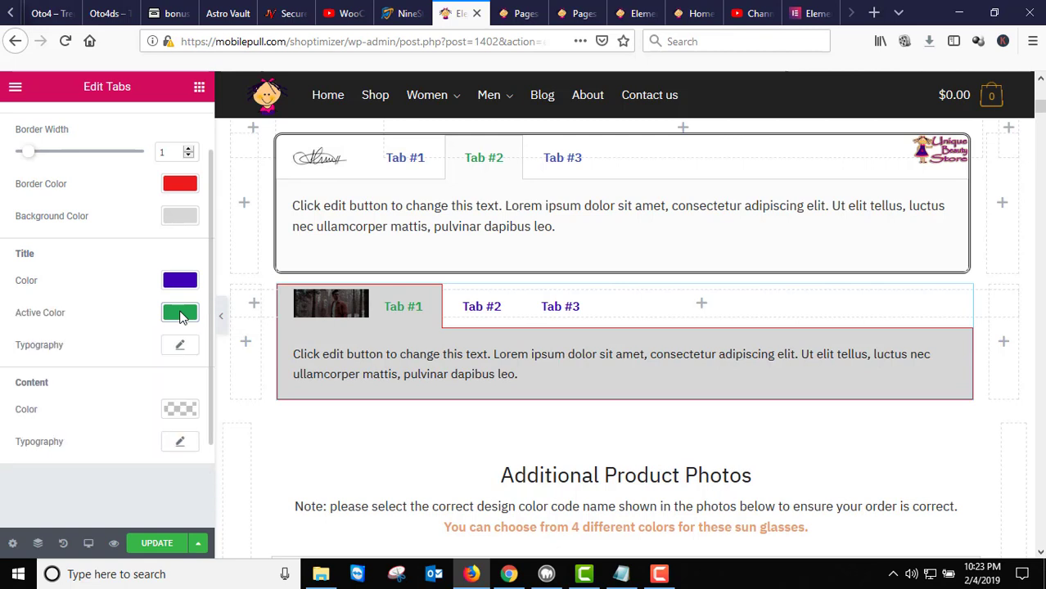
Set the content text color of the second tabs widget to near-black #050505
left_click(181, 410)
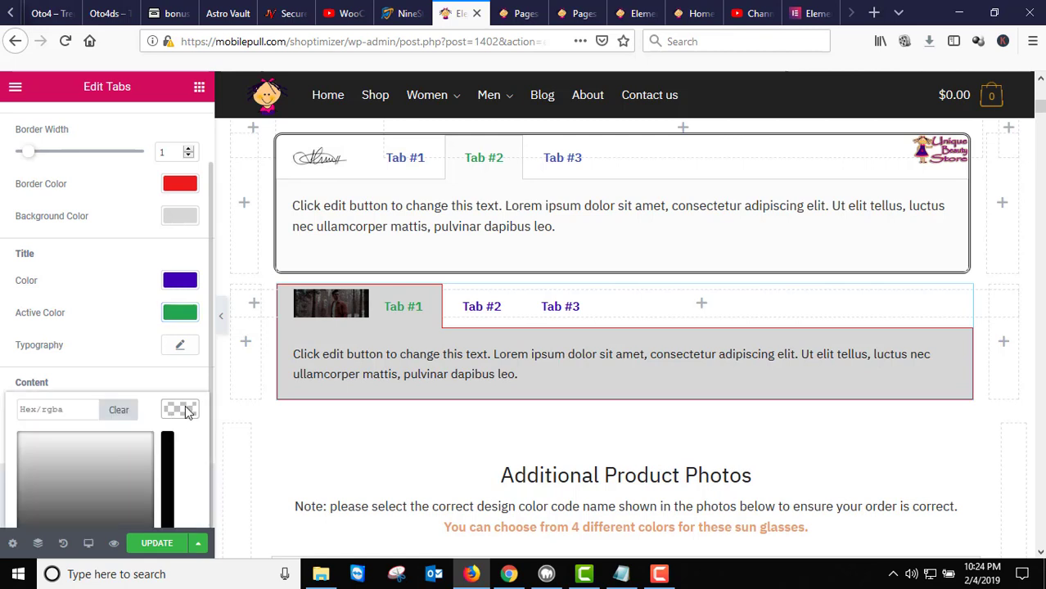
left_click(118, 458)
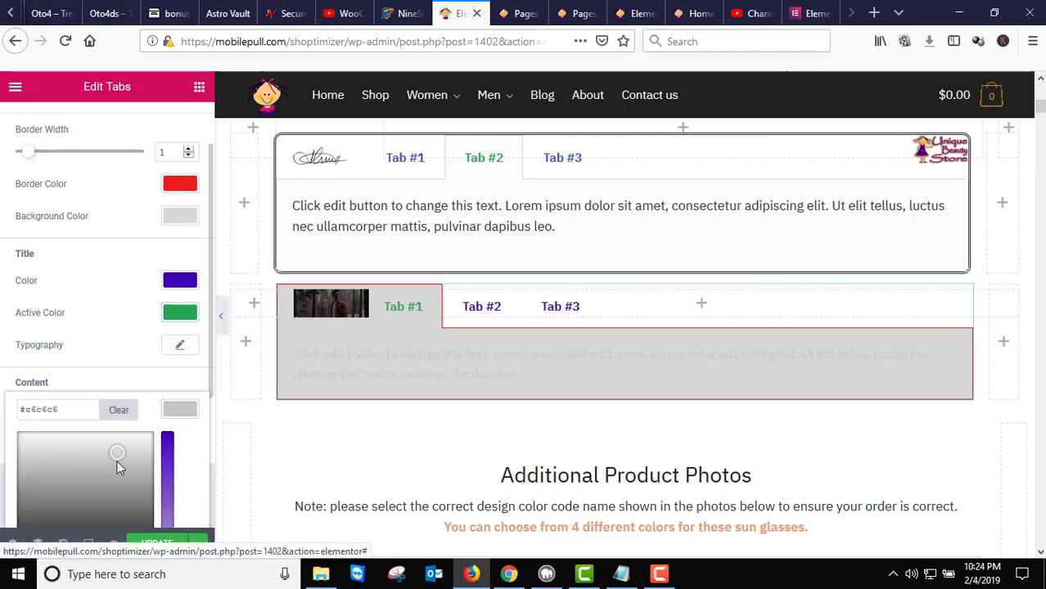
left_click_drag(119, 455, 67, 513)
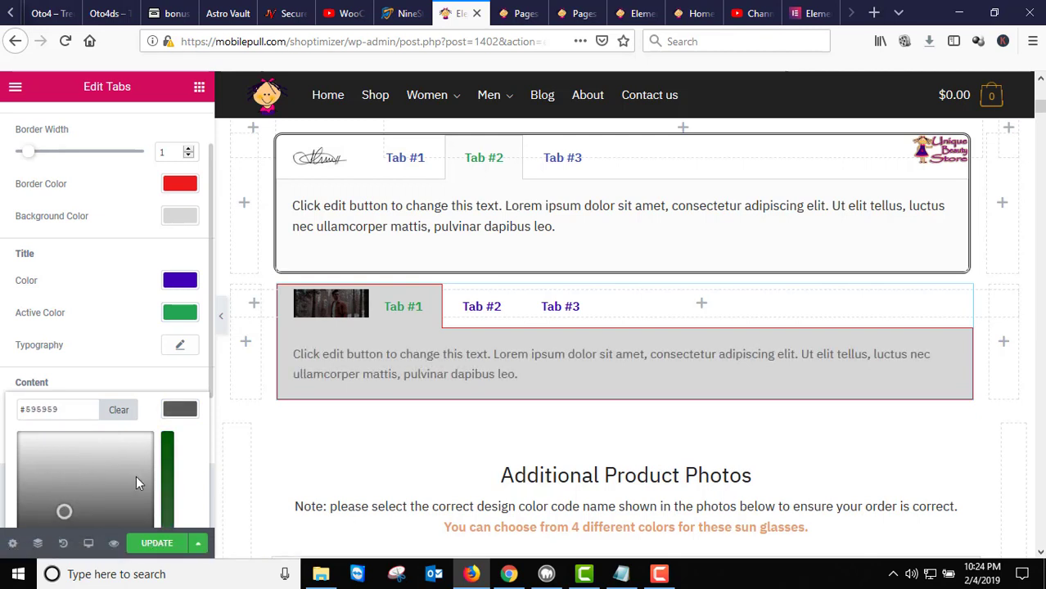
scroll(136, 476, "down", 3)
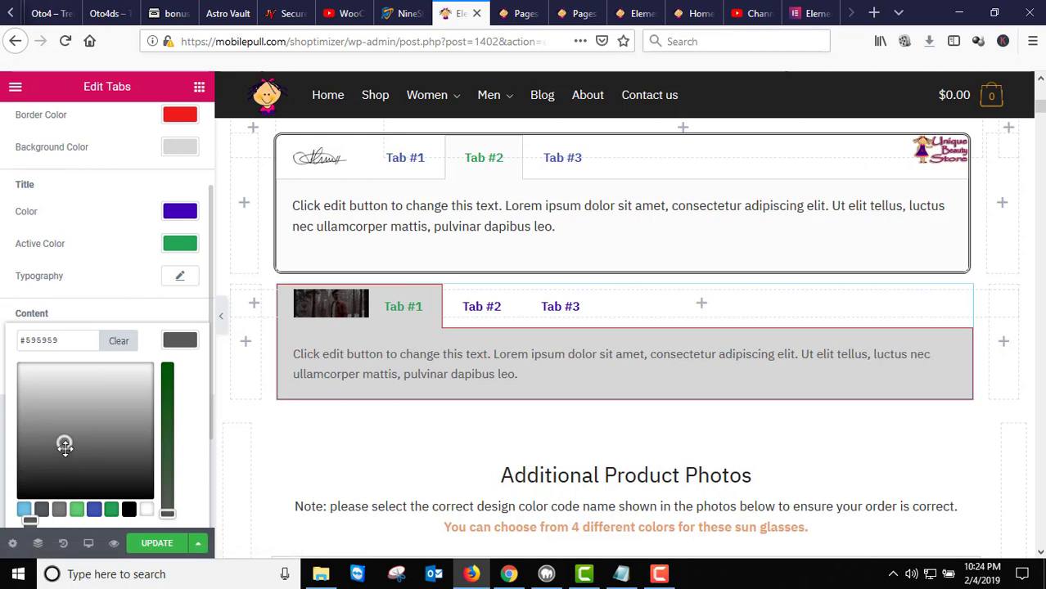
mouse_move(63, 442)
left_mouse_down()
mouse_move(129, 453)
mouse_move(17, 488)
left_mouse_up()
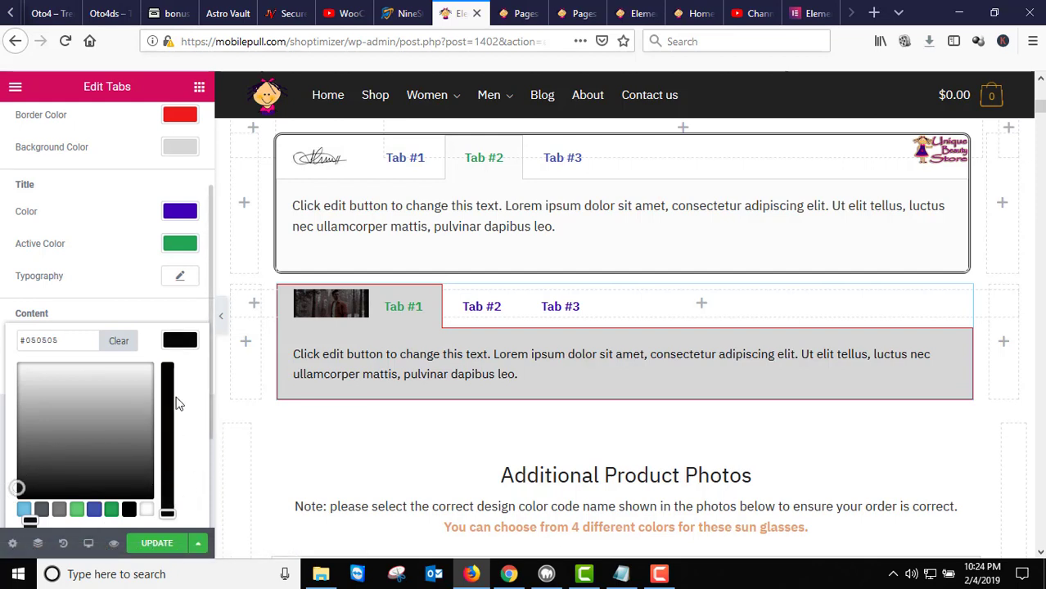
left_click(182, 339)
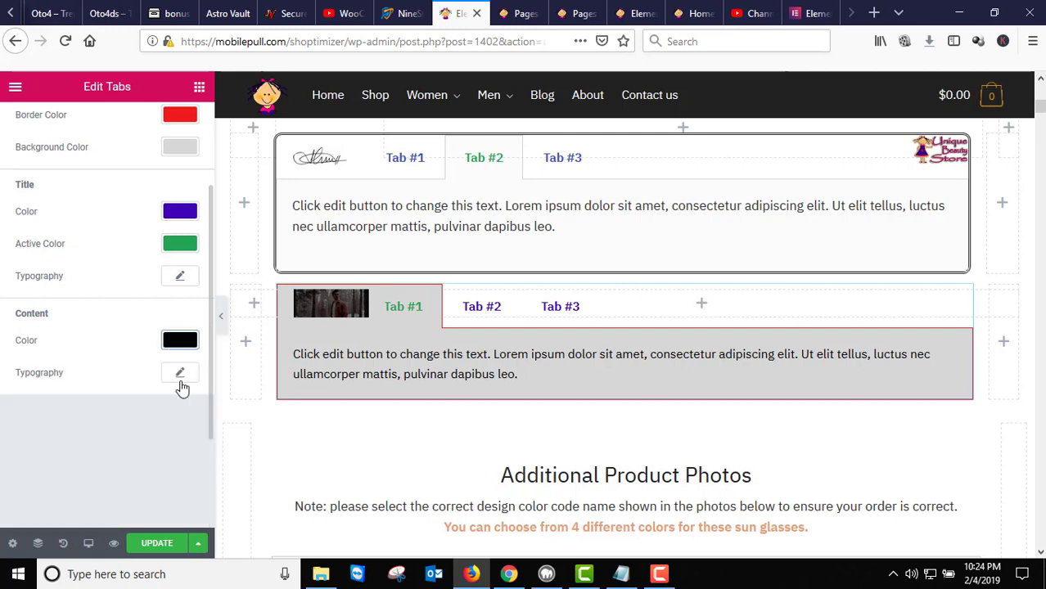
Examine the typography options available for the second tabs widget's content text, leaving family, size and weight at their defaults
scroll(182, 388, "up", 3)
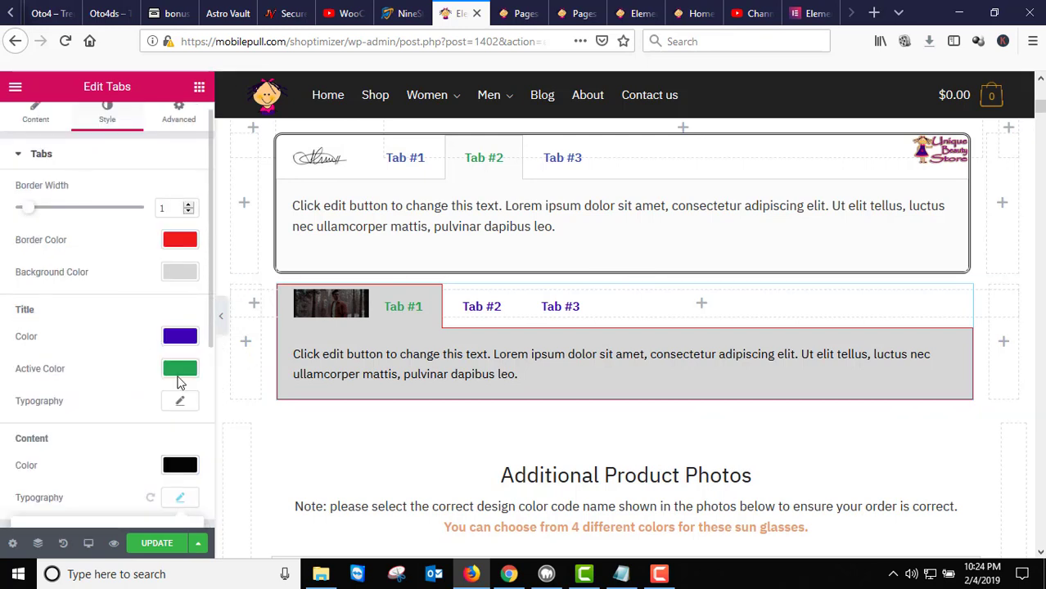
left_click(180, 496)
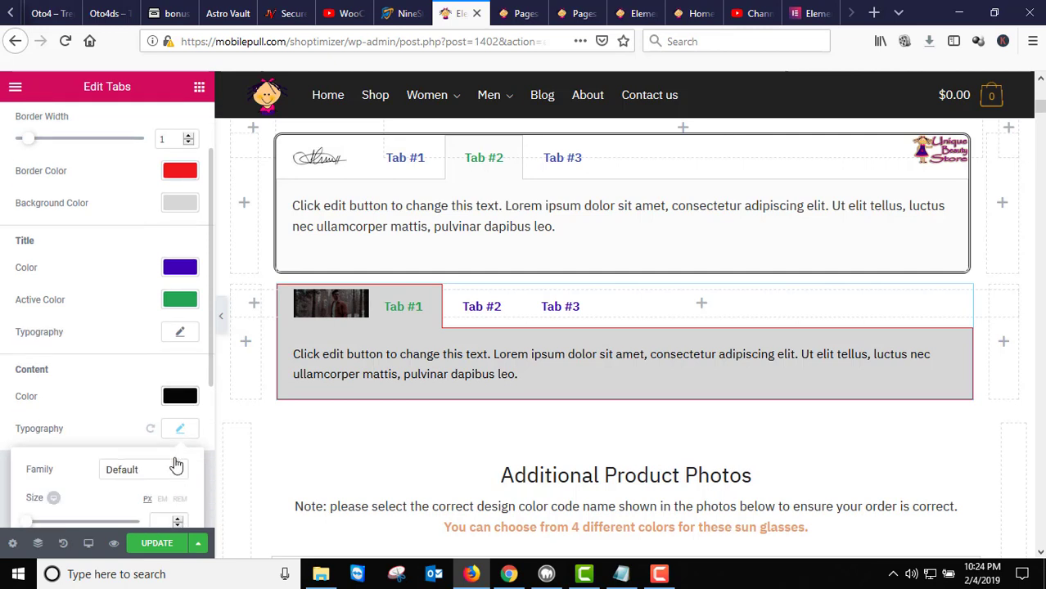
scroll(188, 393, "down", 3)
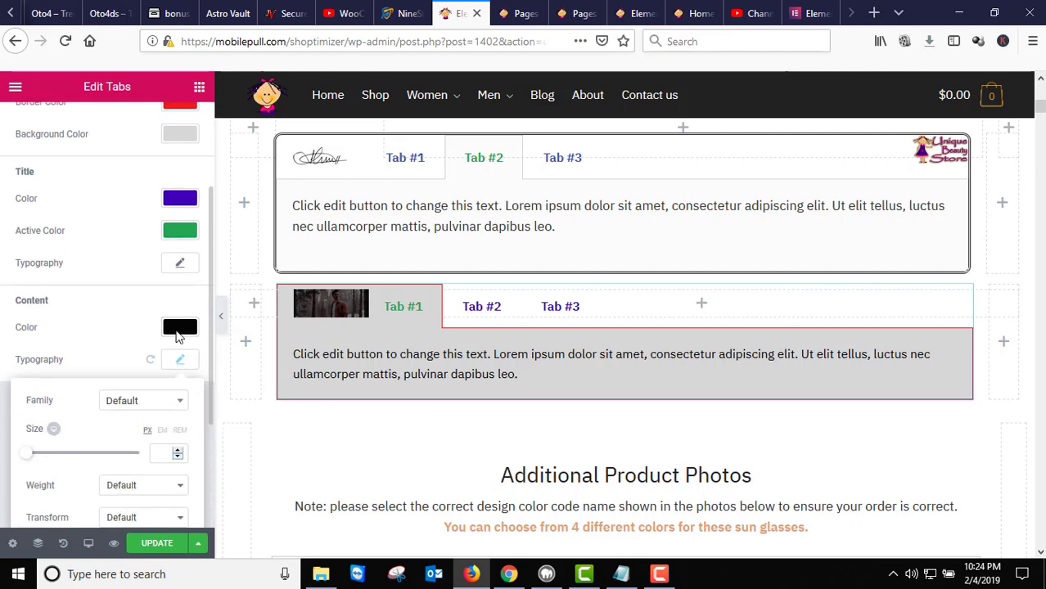
scroll(182, 405, "down", 1)
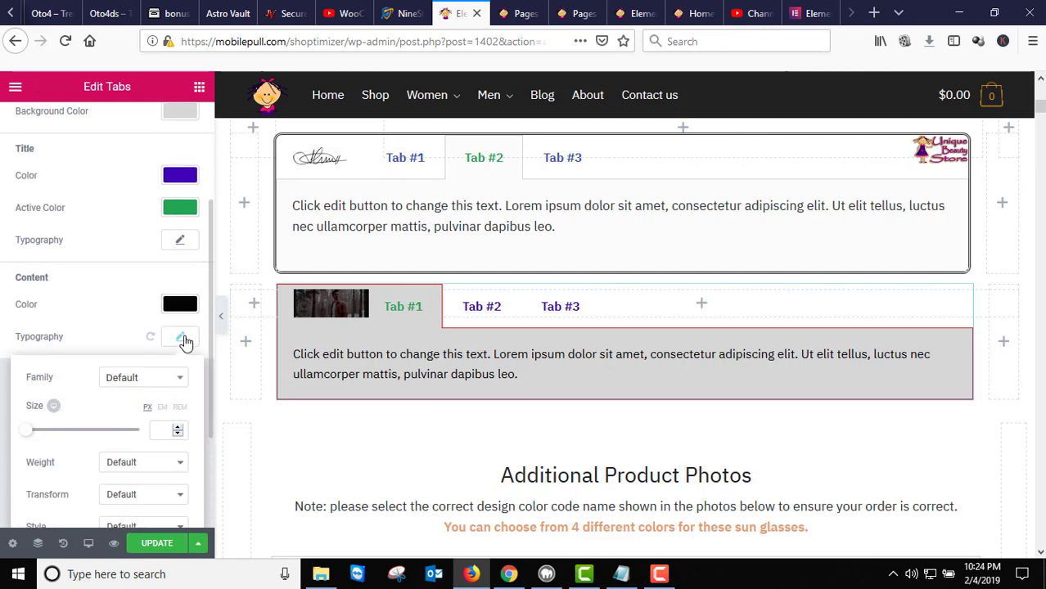
left_click(180, 338)
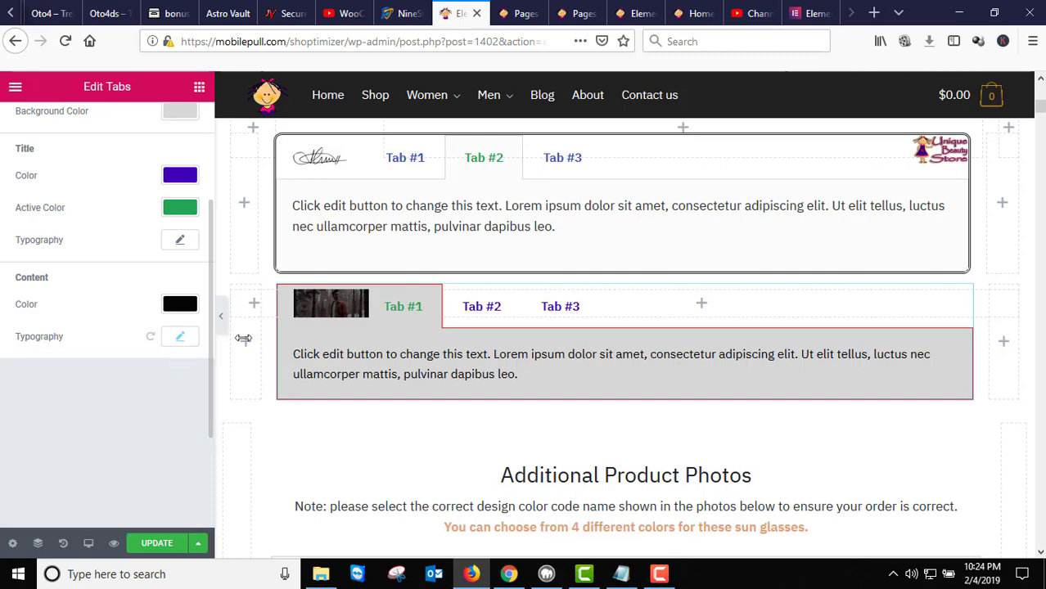
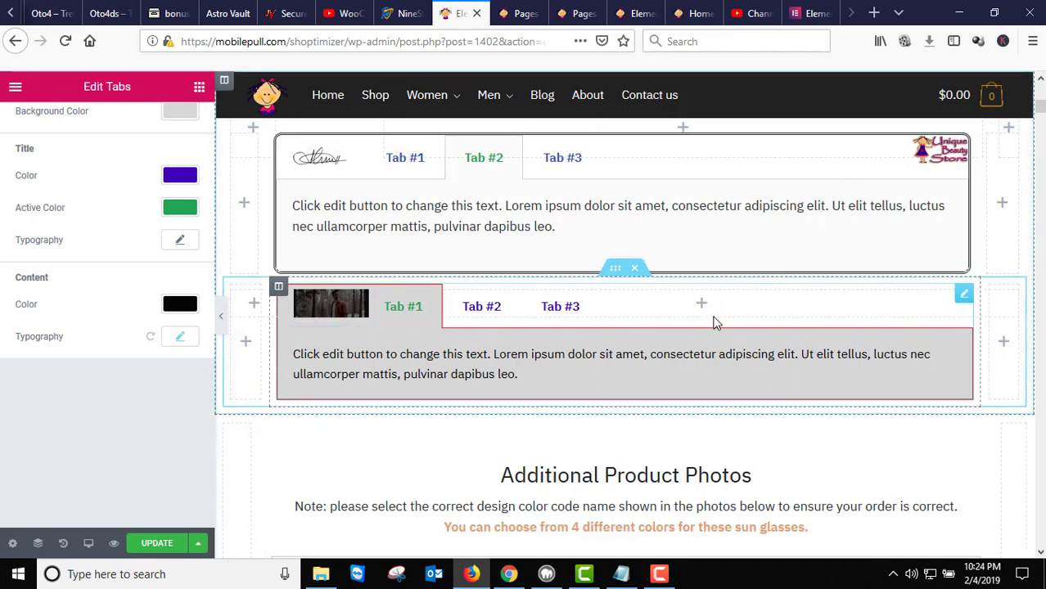
scroll(121, 253, "up", 4)
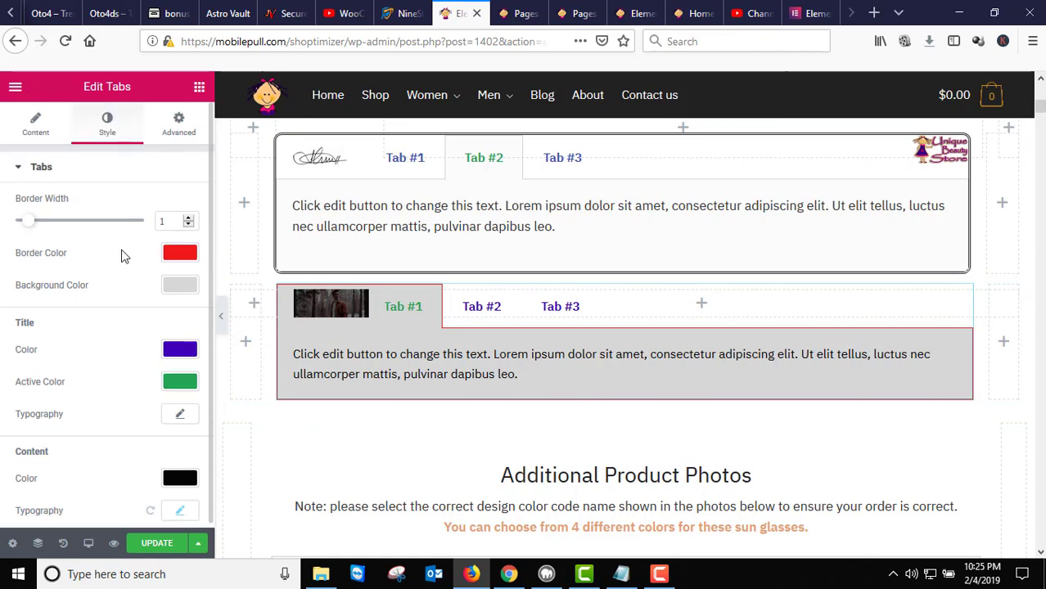
Give the second tabs widget a Classic background type in its normal state
left_click(171, 127)
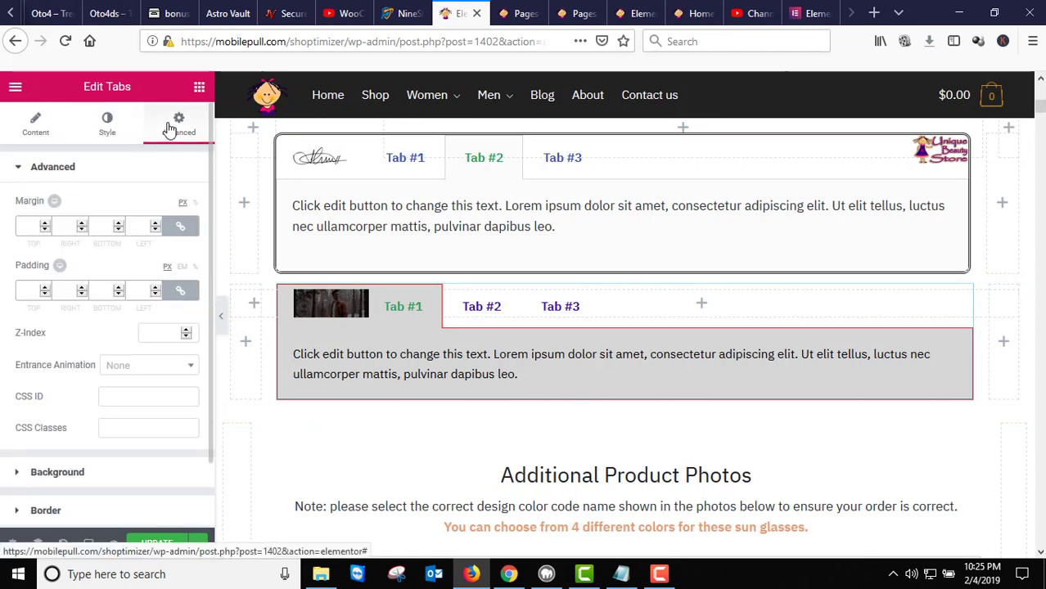
scroll(112, 323, "down", 2)
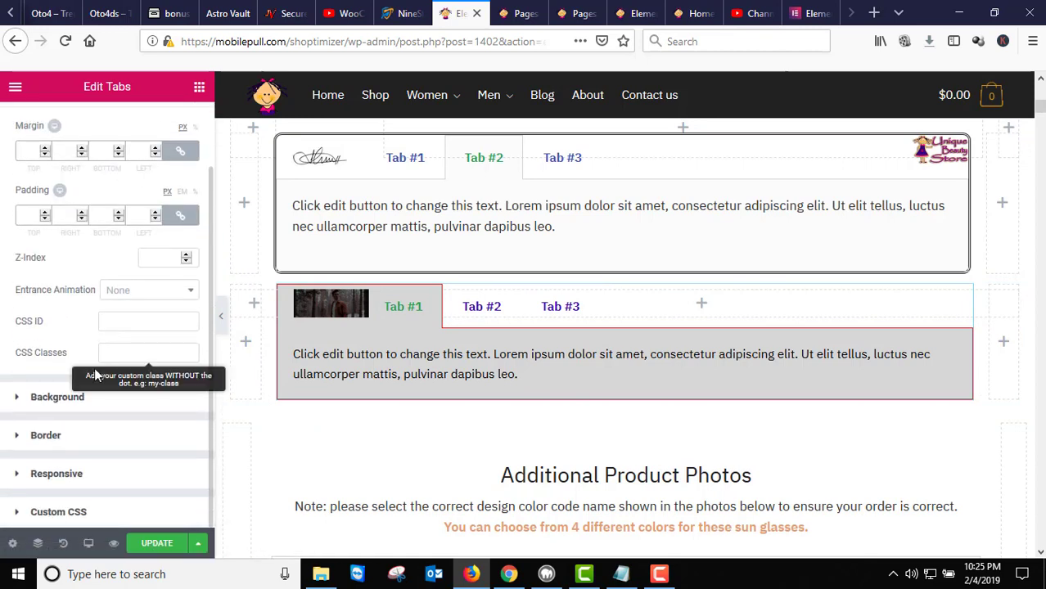
double_click(17, 402)
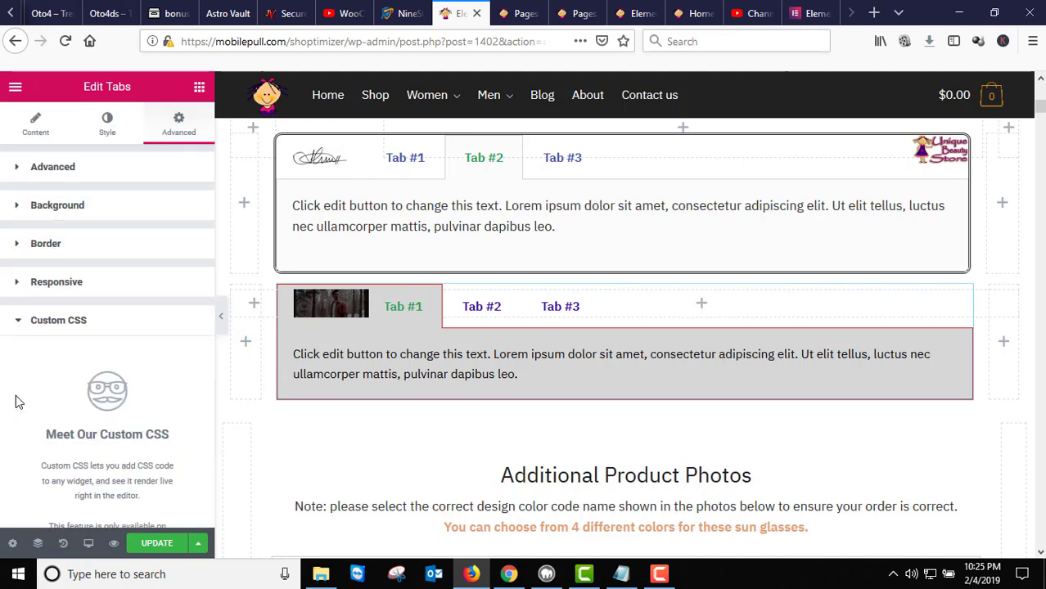
left_click(20, 324)
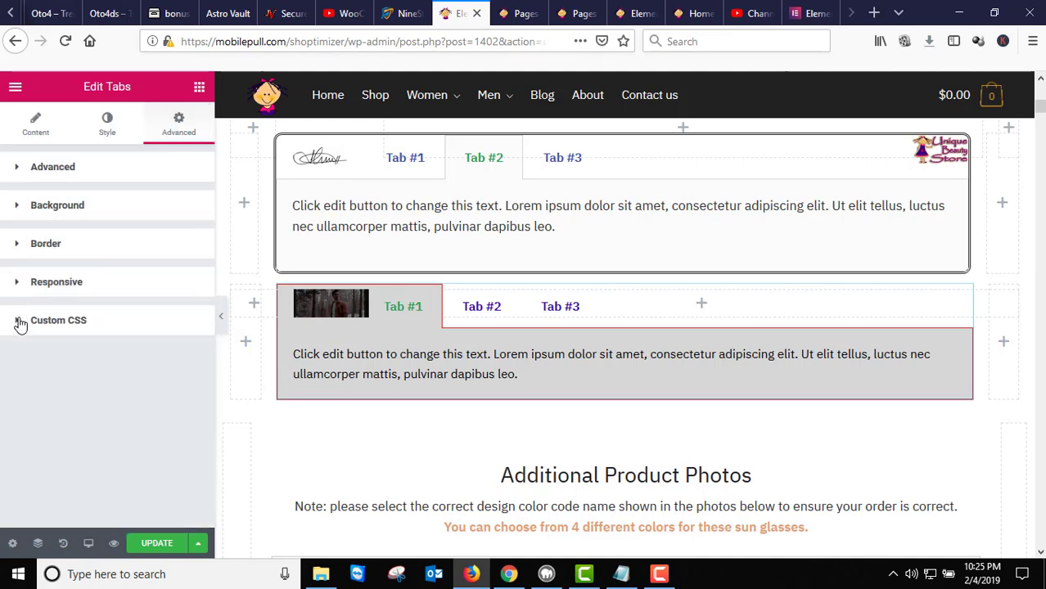
left_click(22, 210)
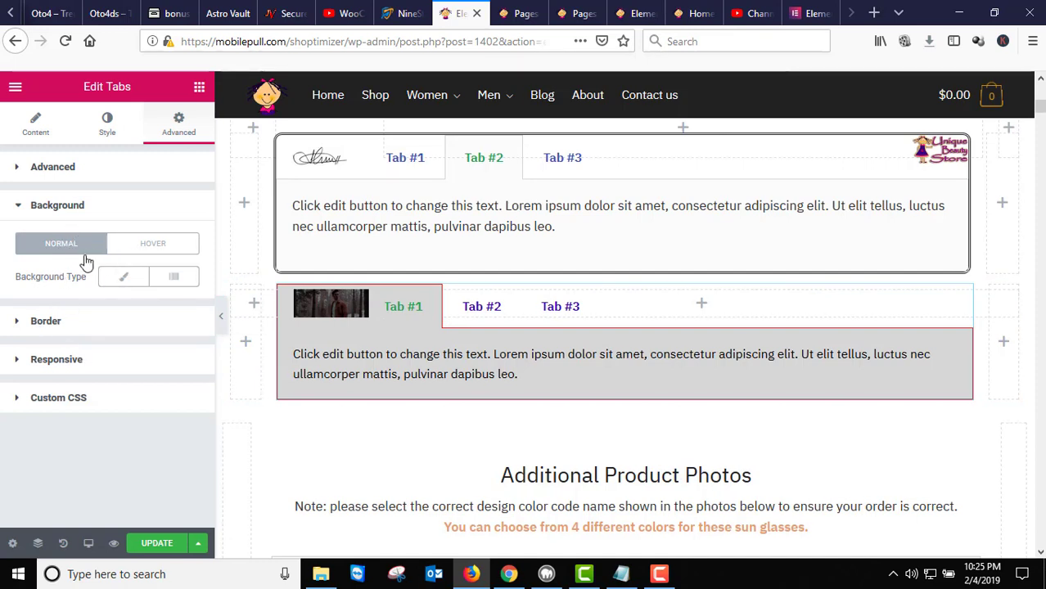
left_click(125, 280)
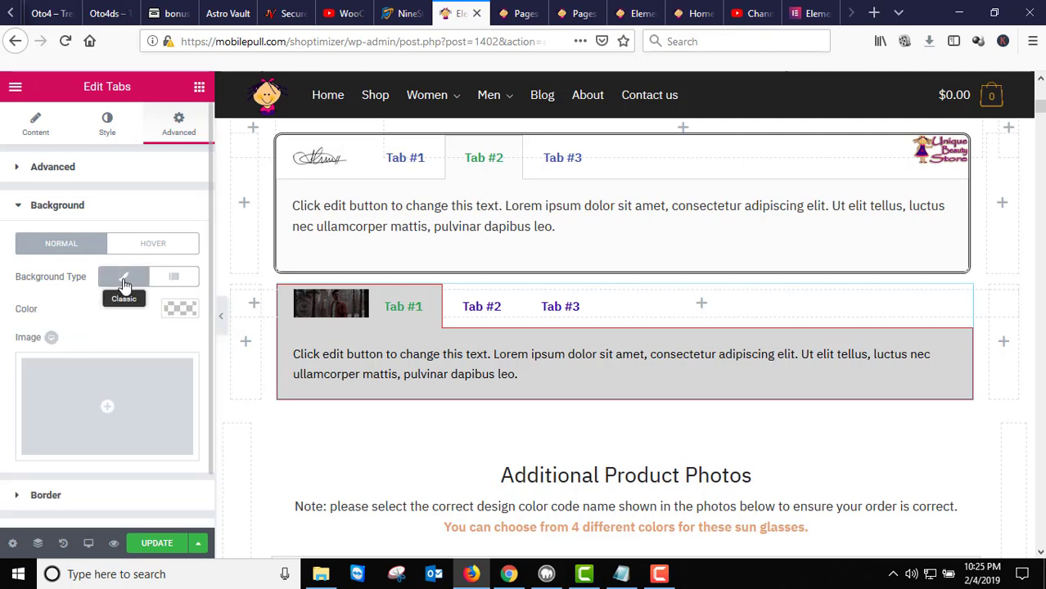
Insert logo-with-girl.png from the media library as the second tabs widget's background image
left_click(107, 409)
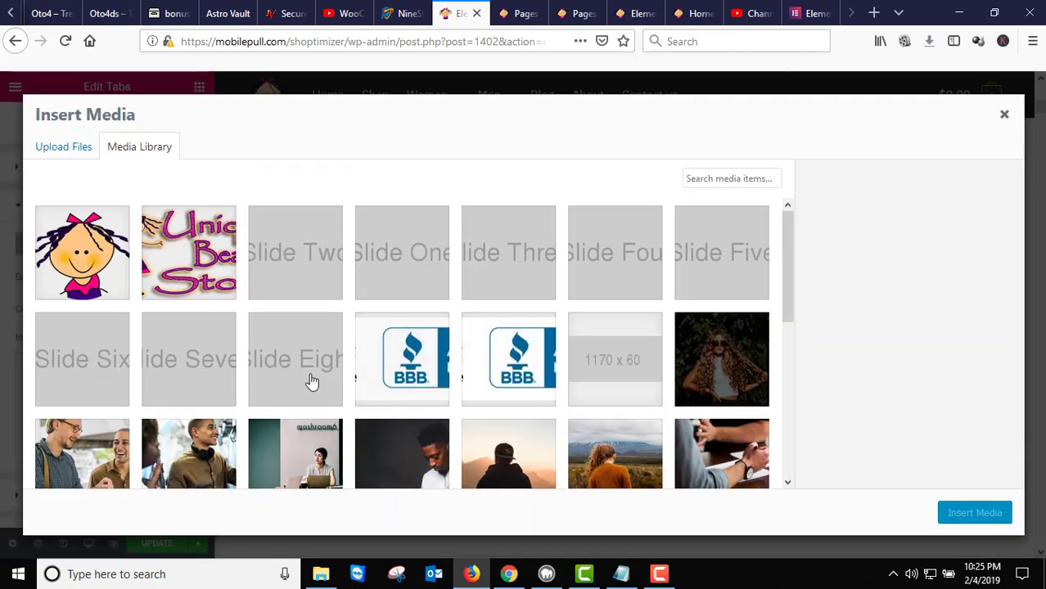
scroll(305, 379, "down", 3)
scroll(303, 381, "up", 3)
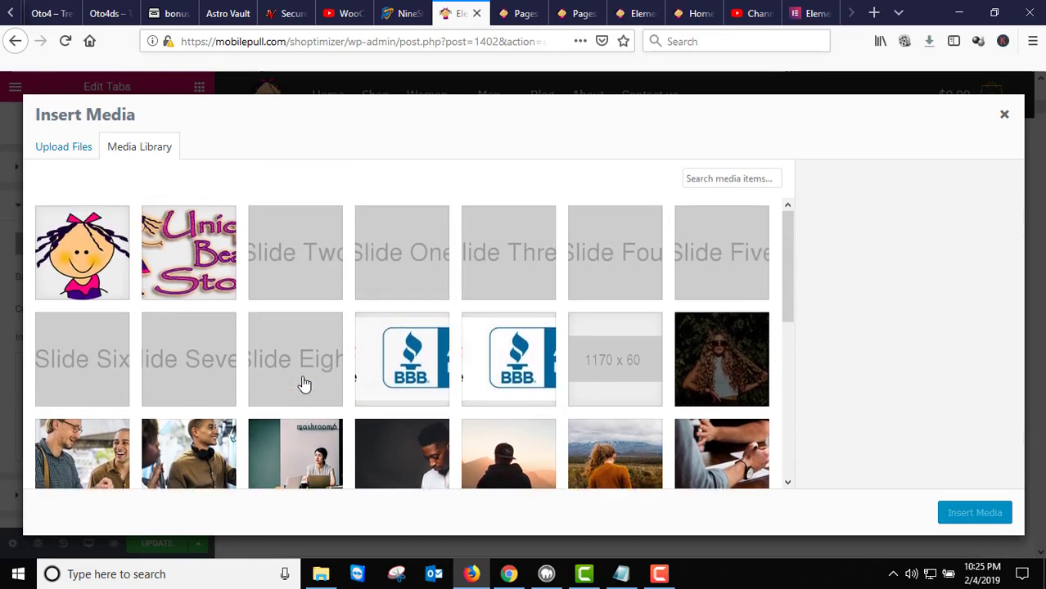
scroll(436, 374, "down", 2)
scroll(245, 287, "up", 2)
left_click(188, 274)
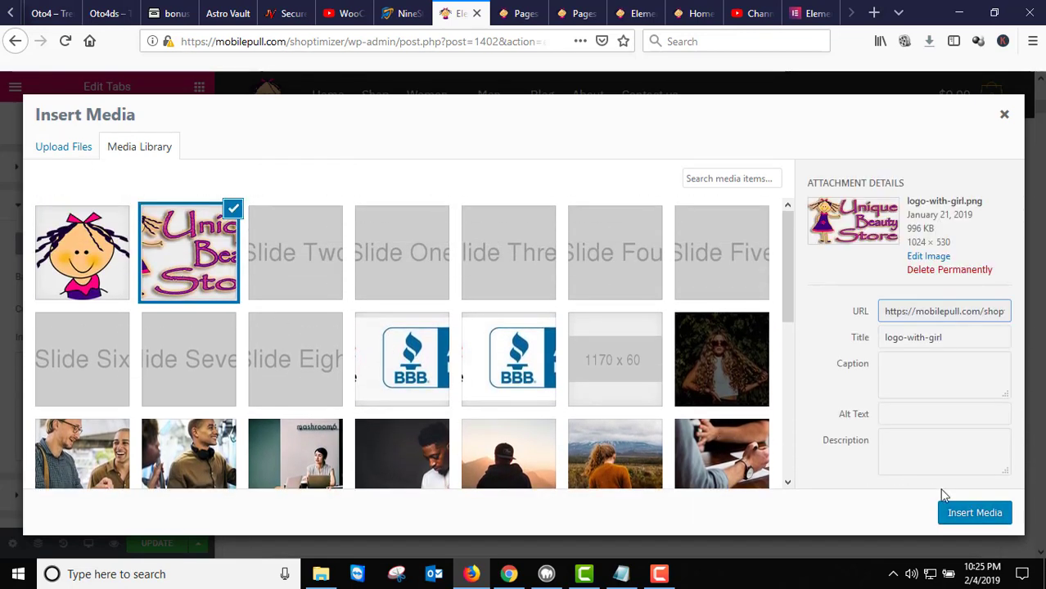
left_click(974, 513)
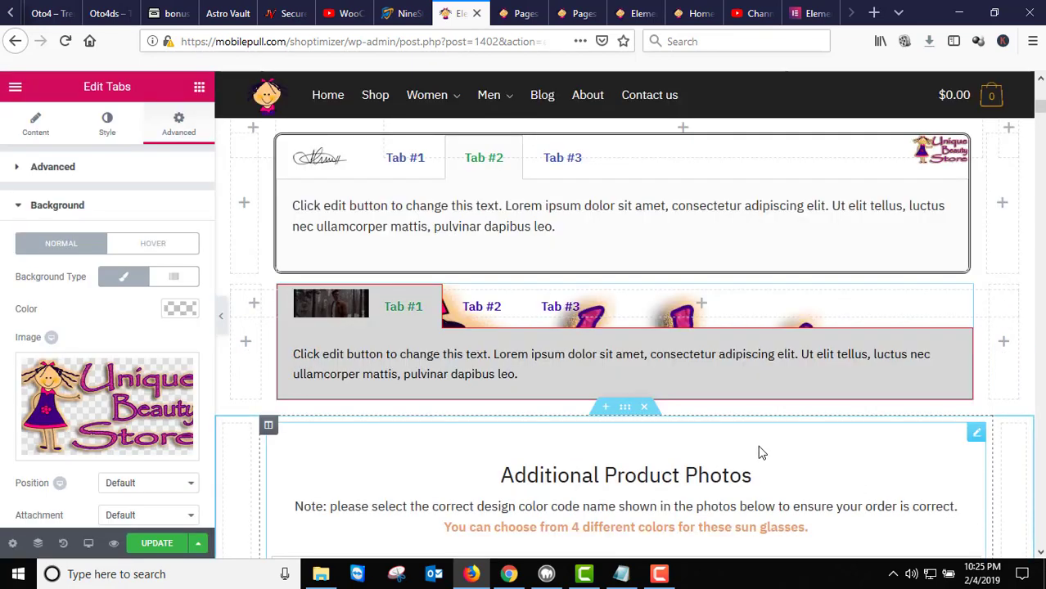
Set the position of the second tabs widget's background image to Top Right
scroll(760, 453, "down", 2)
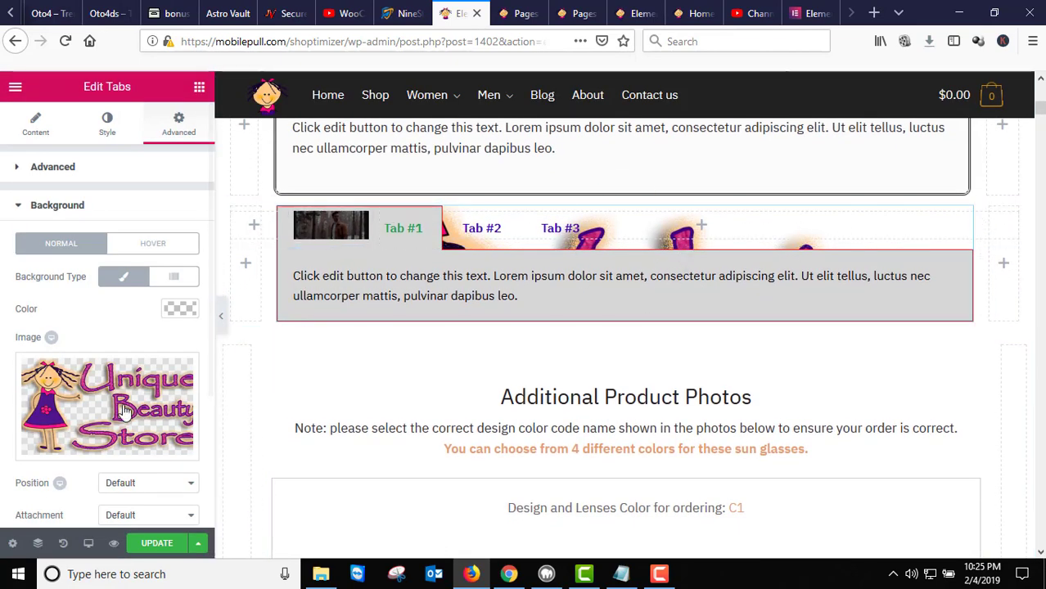
scroll(123, 411, "down", 1)
scroll(900, 278, "up", 3)
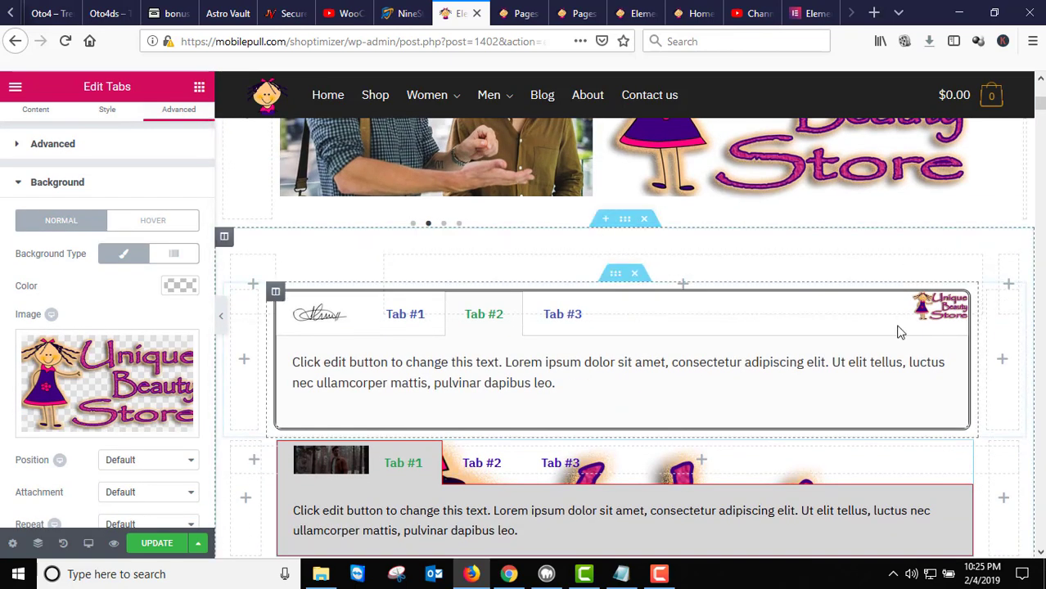
scroll(900, 331, "down", 3)
scroll(115, 396, "down", 1)
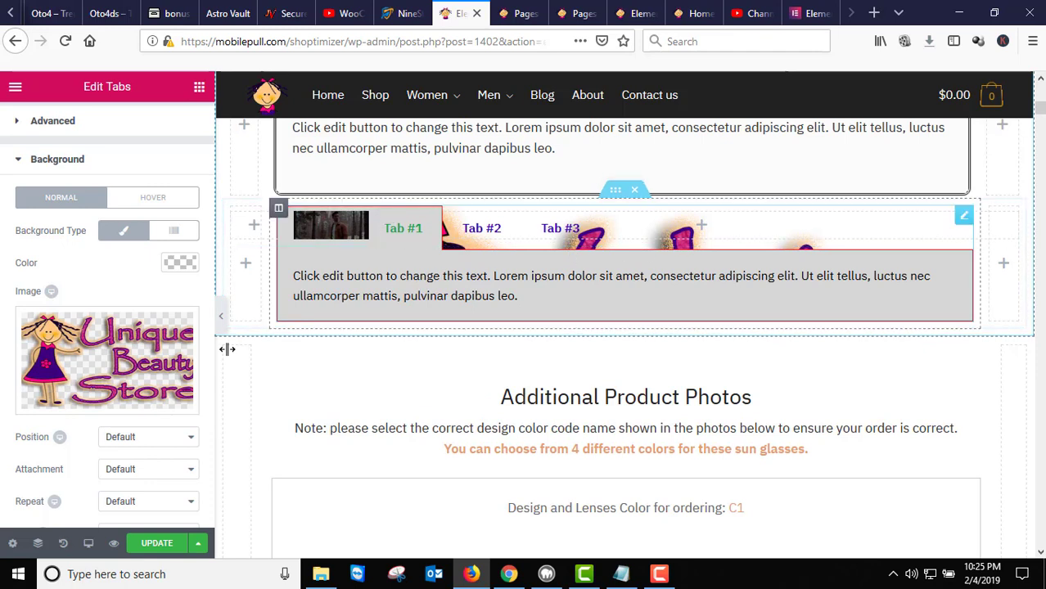
scroll(96, 379, "down", 3)
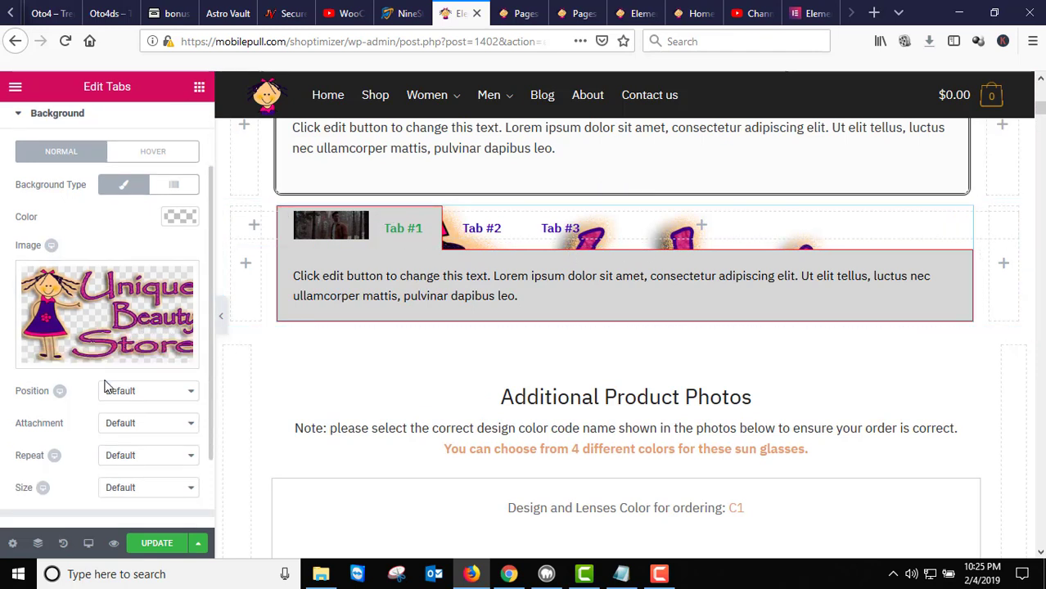
left_click(187, 324)
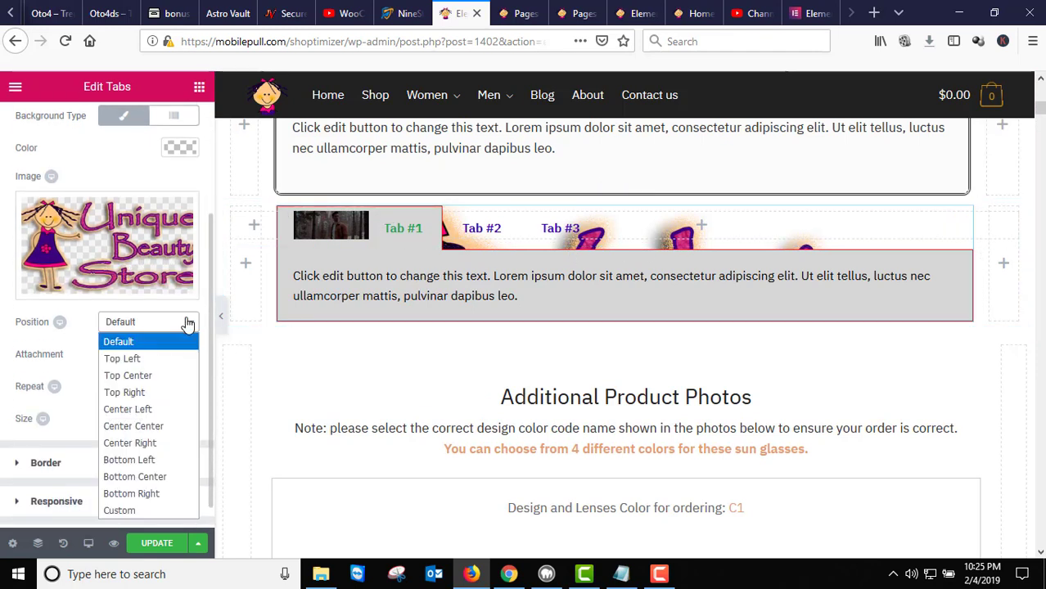
left_click(154, 362)
left_click(154, 359)
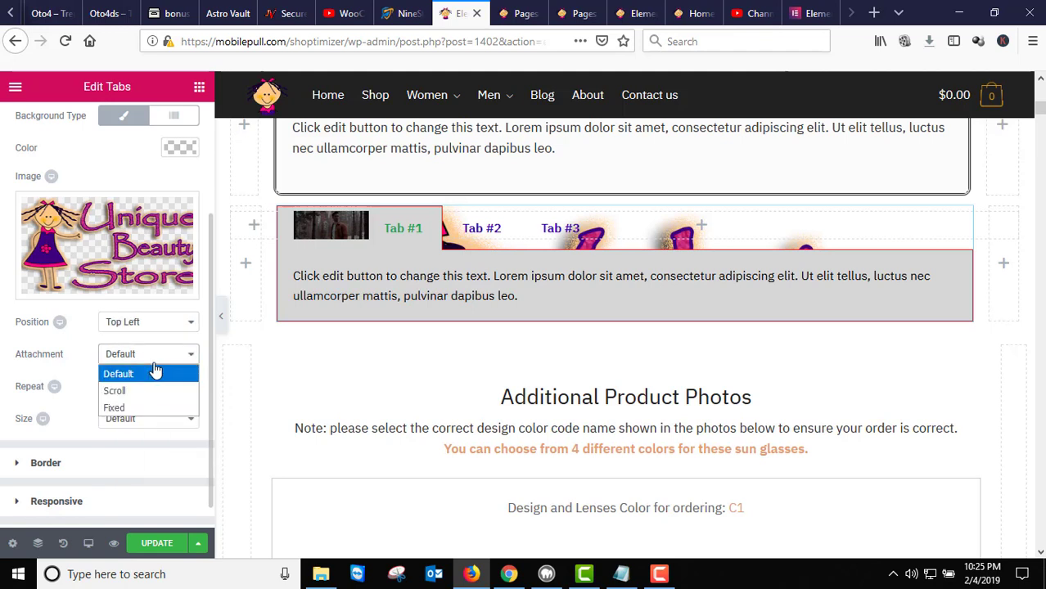
left_click(189, 326)
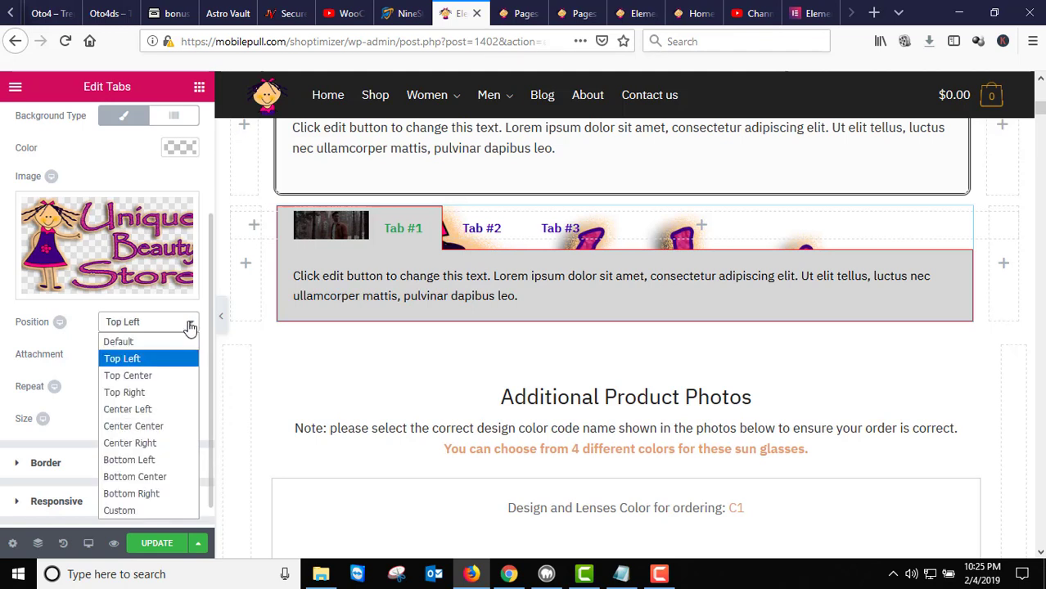
left_click(162, 396)
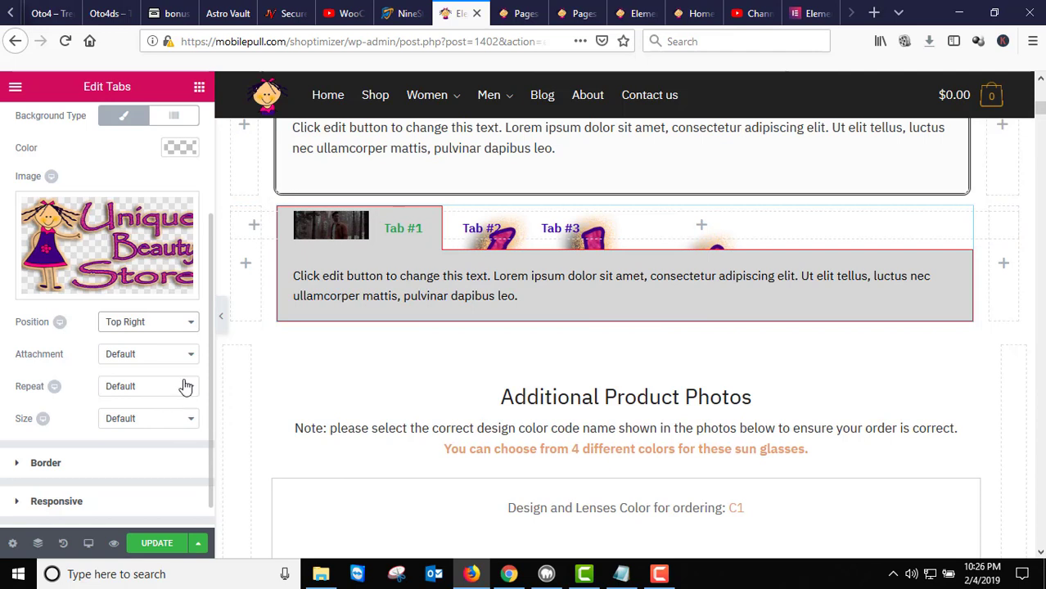
Set the second tabs widget's background image to No-repeat with a custom size of 10% width
left_click(185, 389)
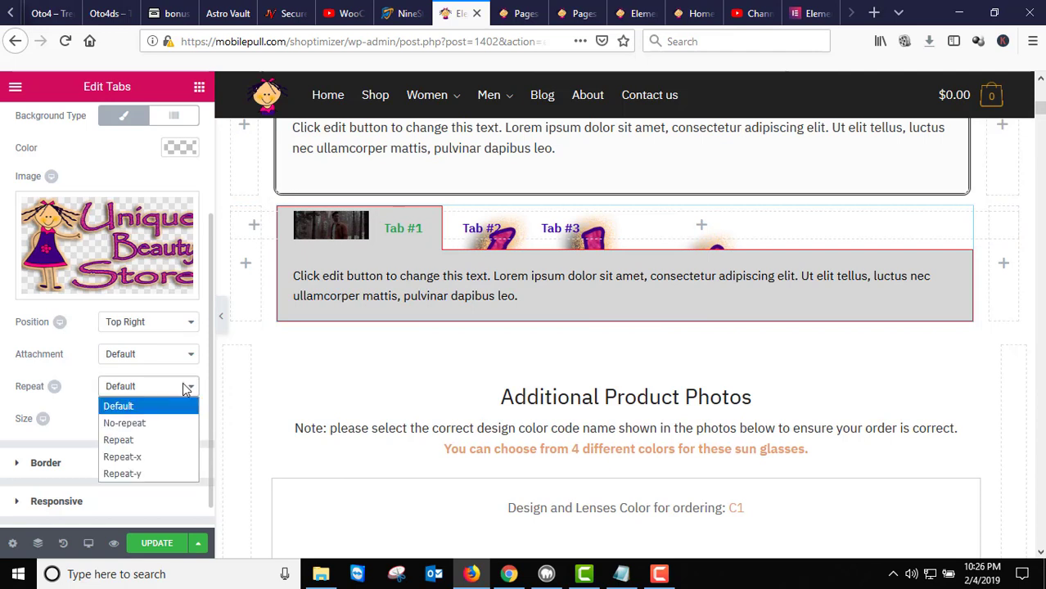
left_click(153, 424)
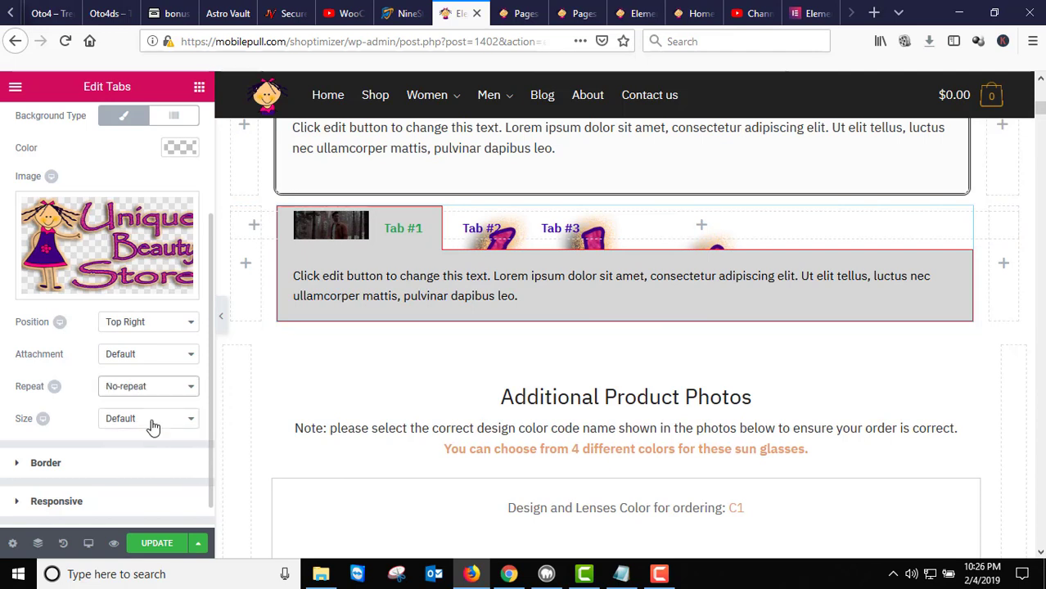
left_click(185, 421)
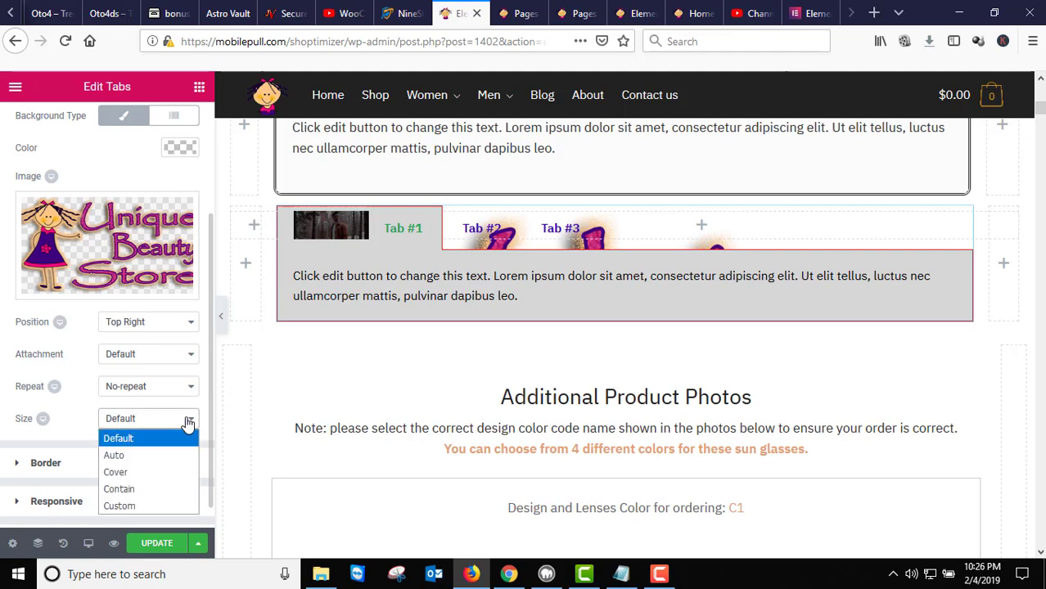
left_click(144, 506)
scroll(148, 454, "down", 1)
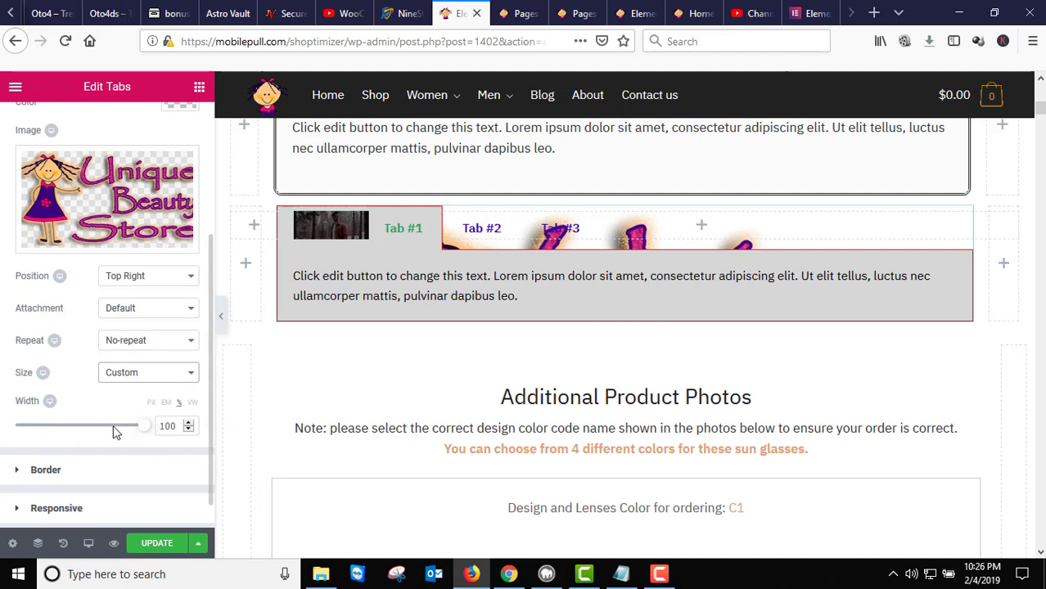
left_click(72, 431)
left_click_drag(45, 430, 29, 434)
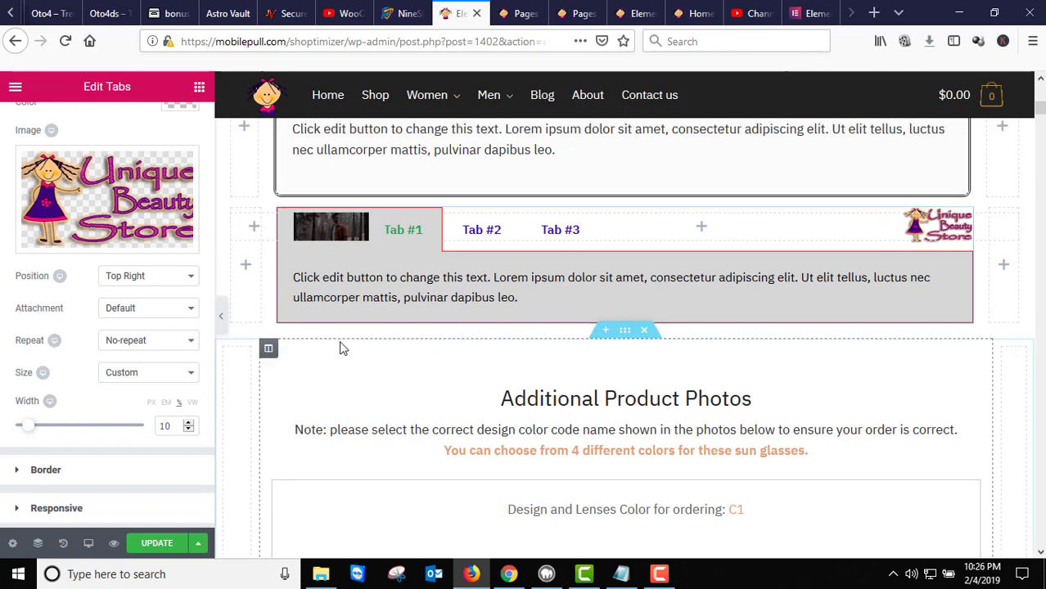
Compare the logos in the two tabs widgets and review the second widget's background image settings and Custom CSS section
scroll(362, 361, "up", 3)
scroll(380, 370, "down", 1)
scroll(387, 370, "down", 1)
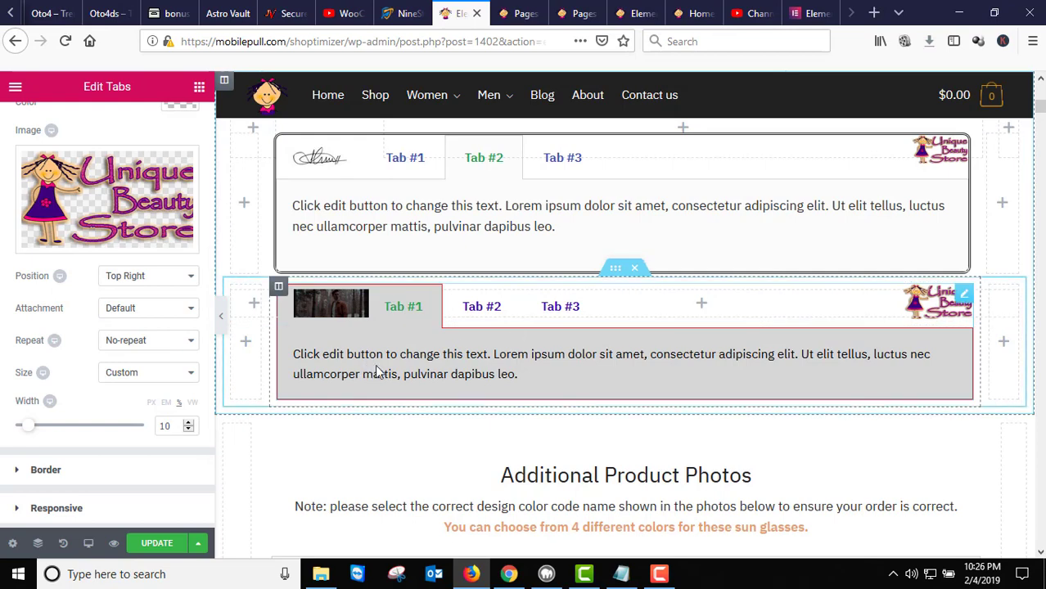
scroll(373, 361, "up", 2)
scroll(377, 365, "down", 2)
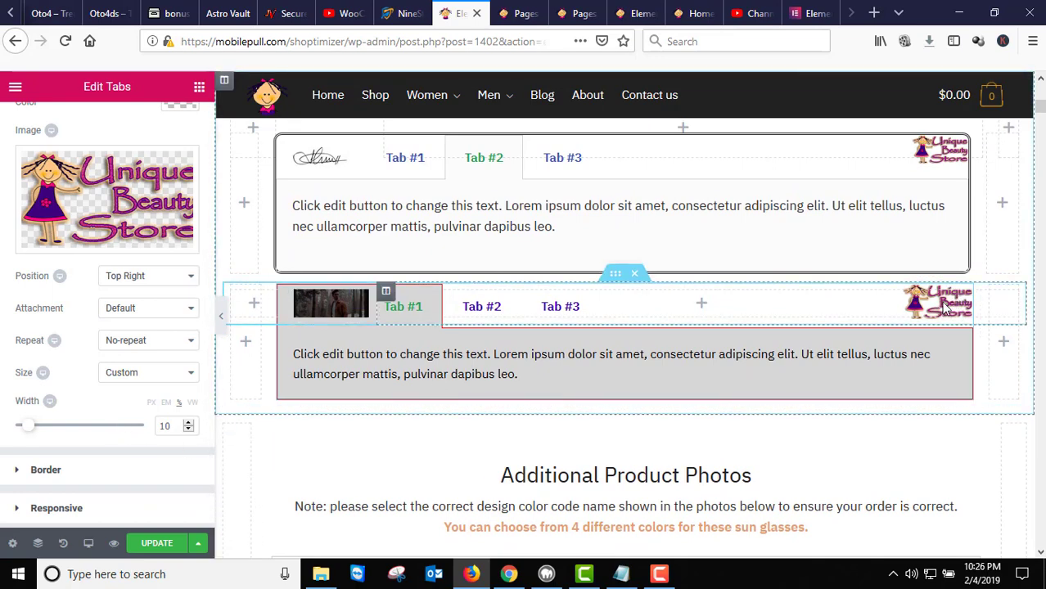
left_click(186, 281)
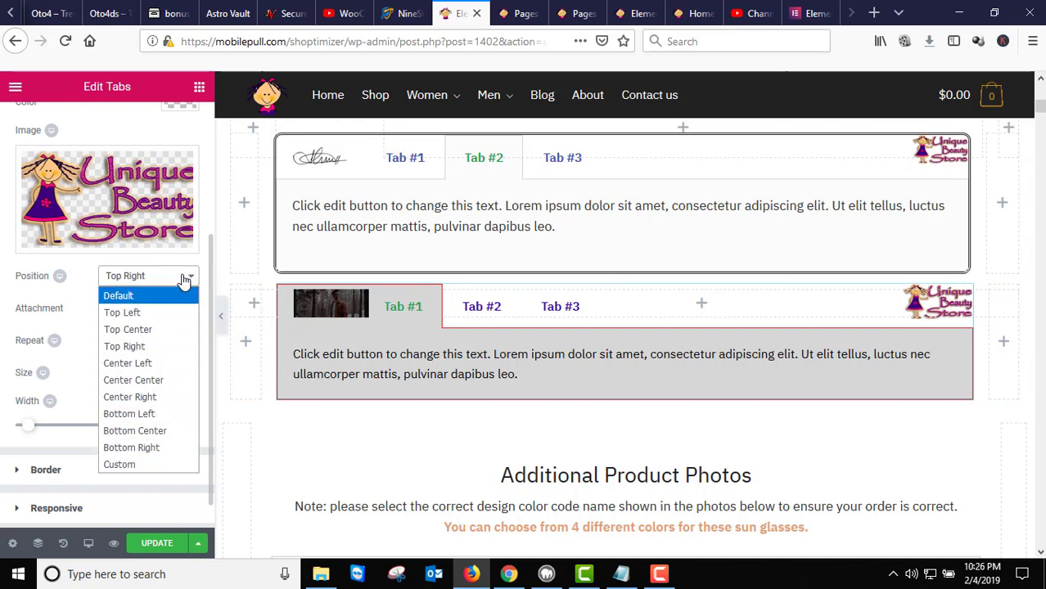
left_click(184, 278)
scroll(184, 279, "up", 5)
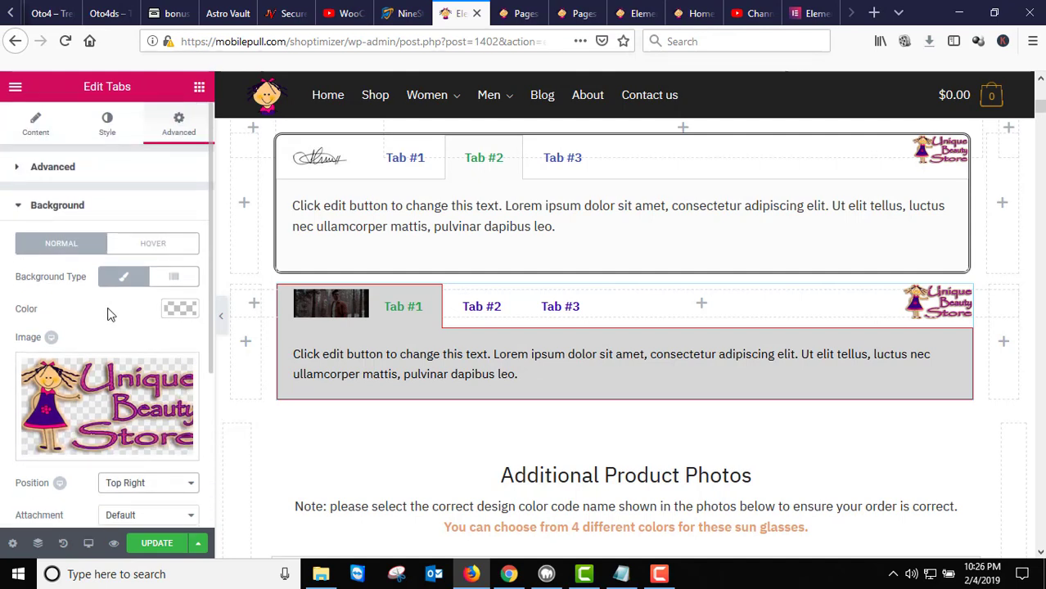
scroll(137, 307, "down", 2)
scroll(139, 310, "up", 2)
scroll(155, 319, "down", 3)
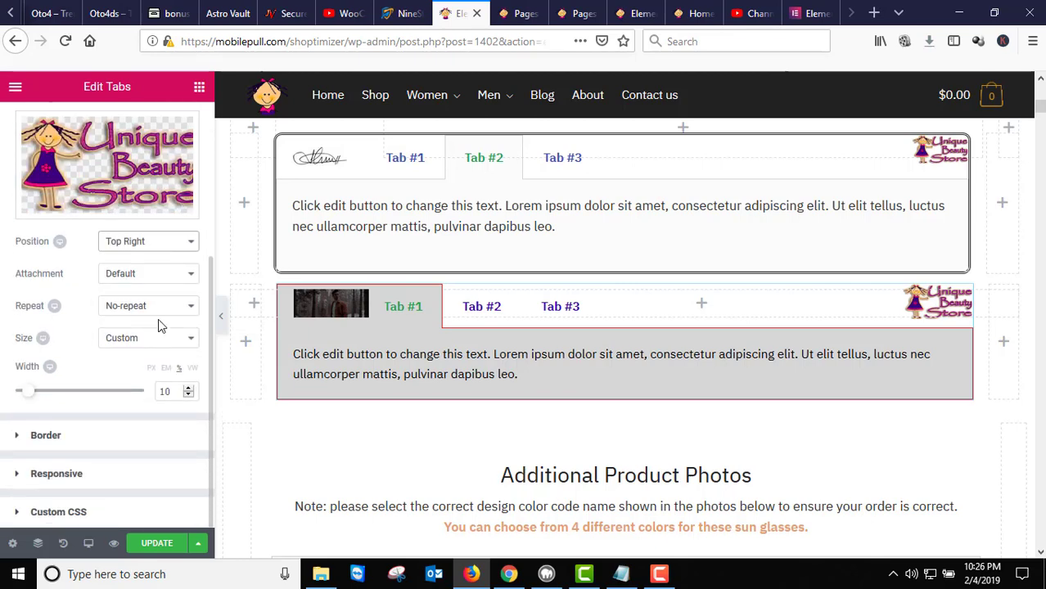
scroll(158, 318, "up", 3)
scroll(176, 296, "down", 3)
left_click(15, 512)
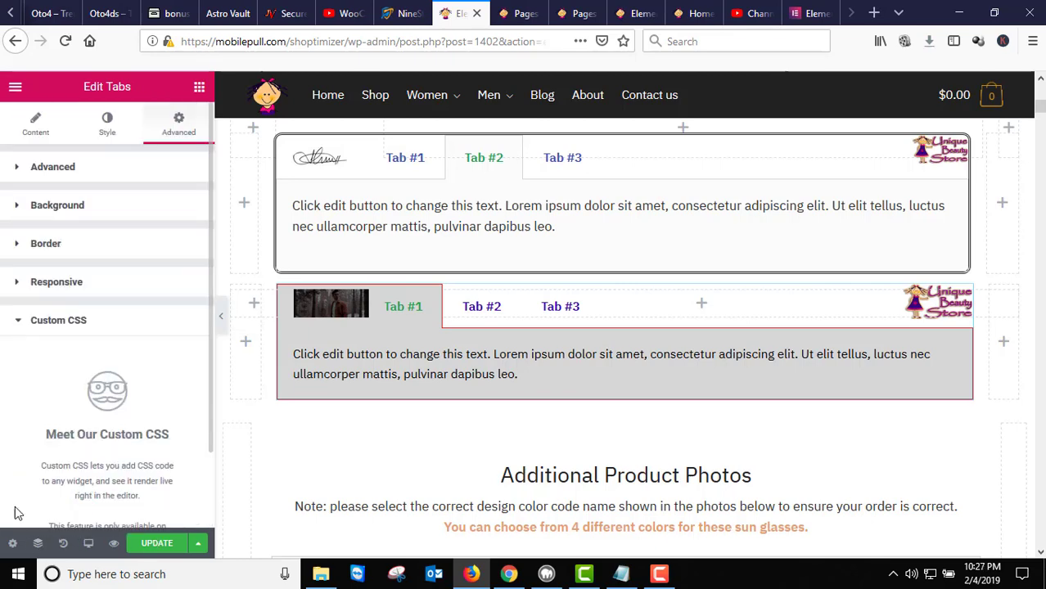
left_click(19, 322)
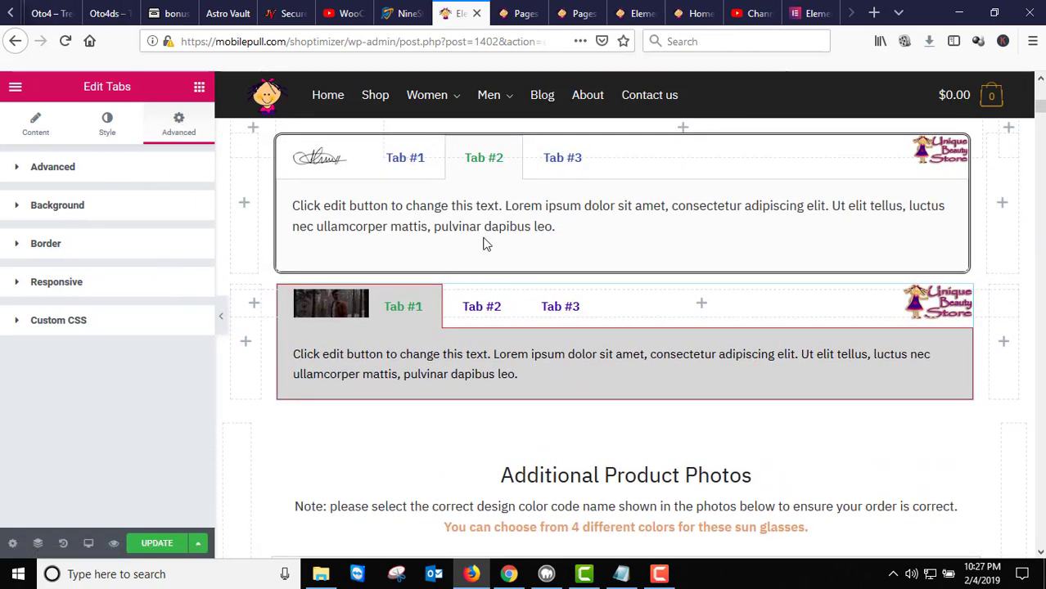
Change the position of the second tabs widget's background image to Top Center and update the page
left_click(78, 215)
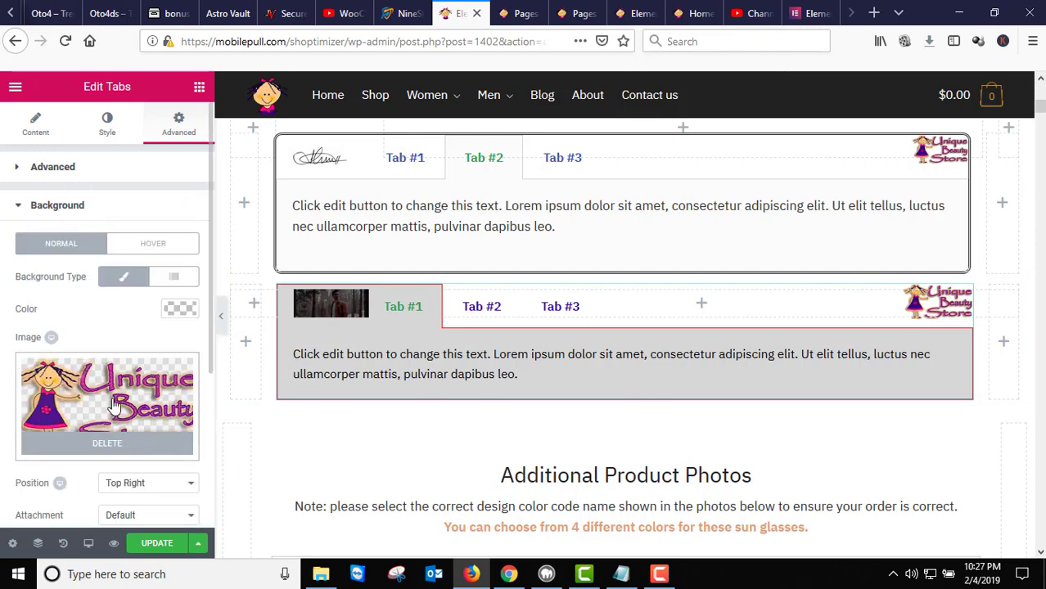
scroll(186, 401, "down", 1)
left_click(189, 442)
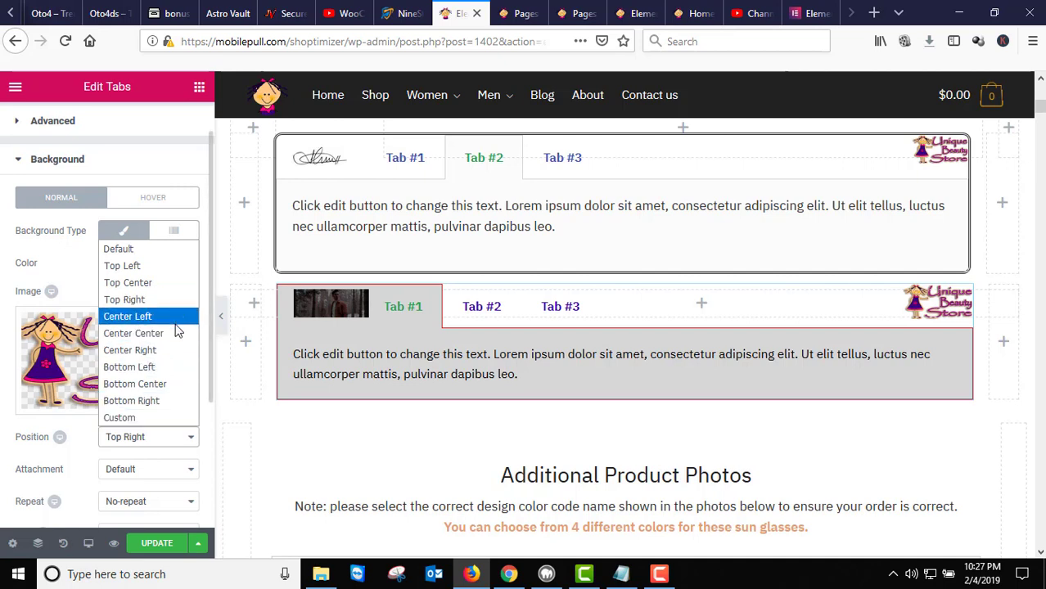
left_click(171, 283)
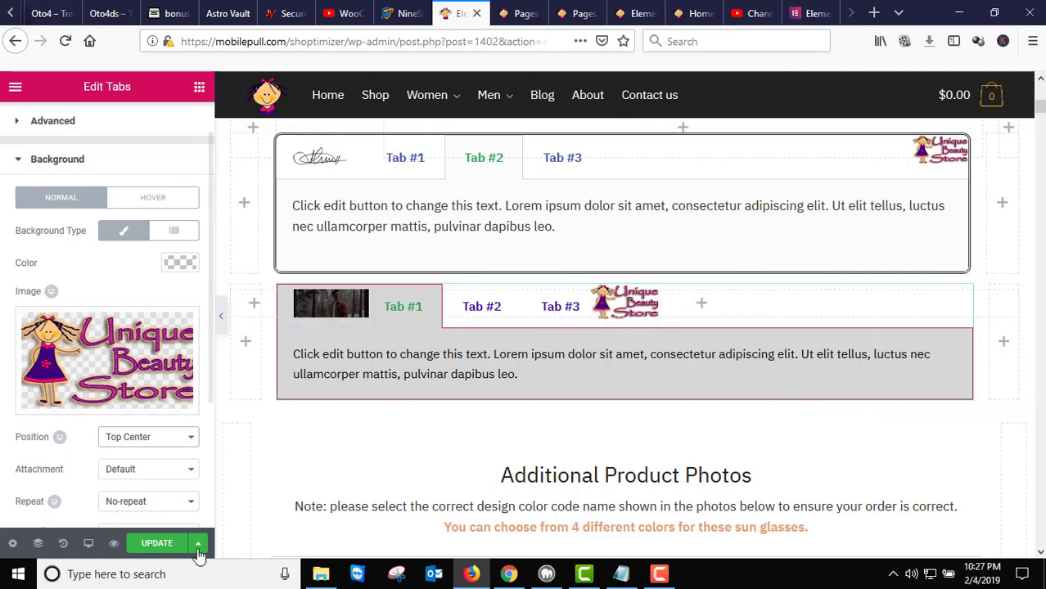
left_click(156, 545)
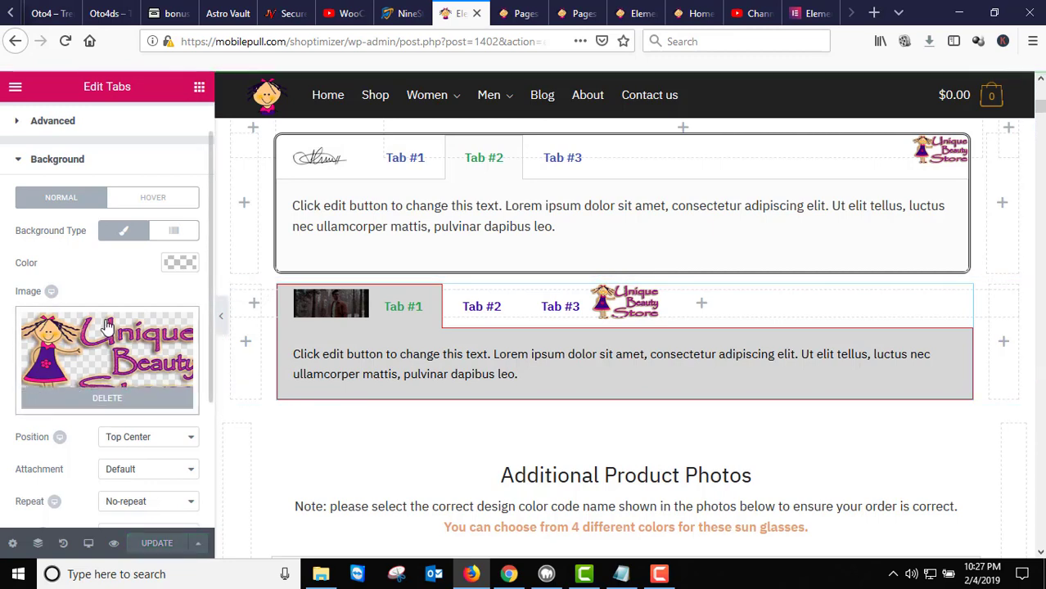
scroll(146, 334, "down", 2)
scroll(146, 334, "down", 2)
scroll(164, 334, "up", 4)
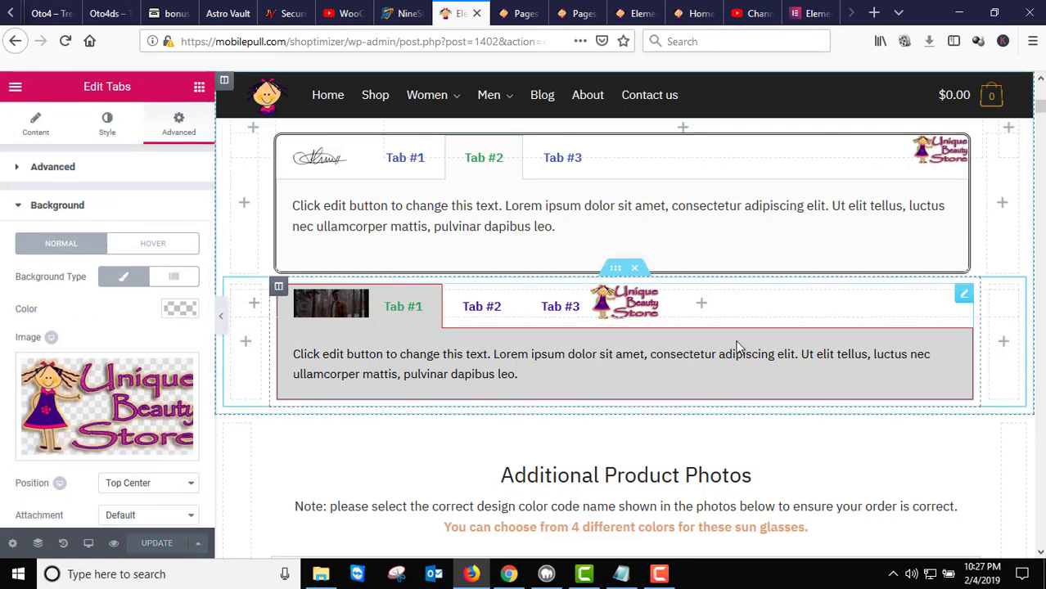
Compare the two tabs widgets and review the second widget's background image settings
scroll(620, 314, "up", 3)
scroll(654, 306, "down", 3)
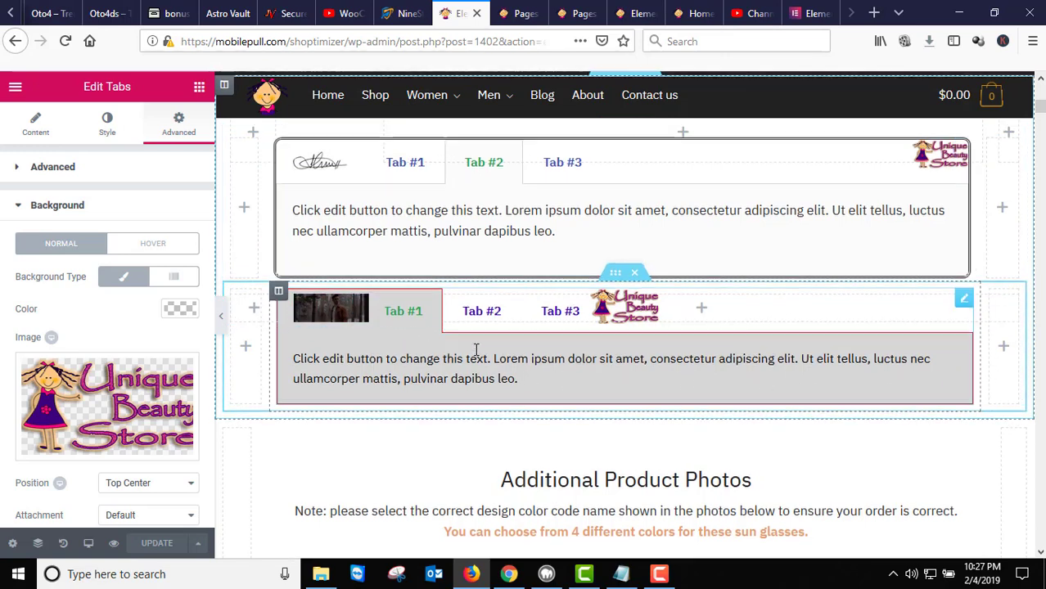
scroll(370, 352, "up", 1)
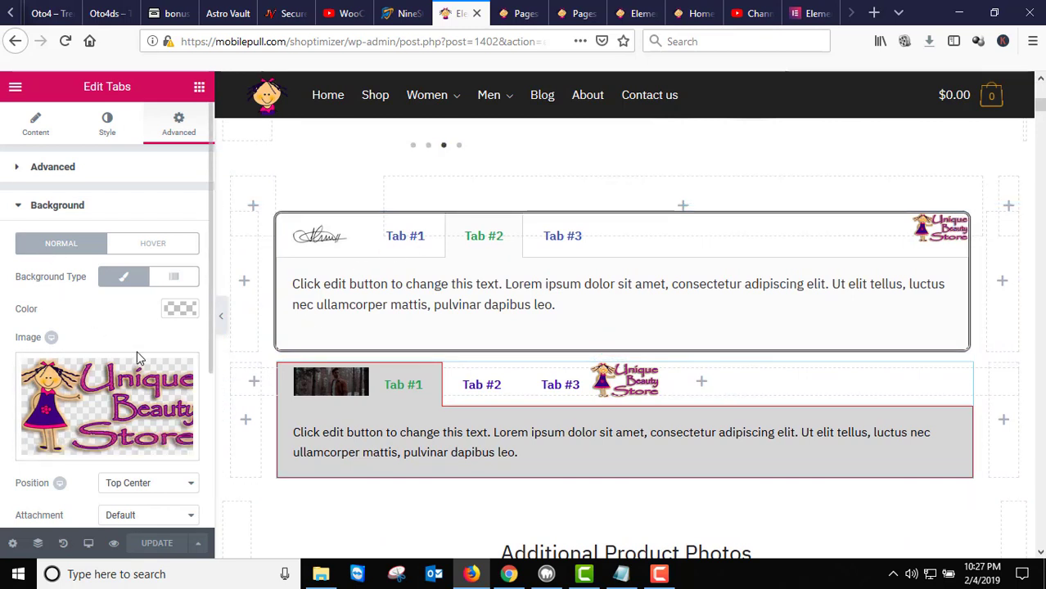
scroll(154, 331, "down", 1)
scroll(180, 341, "up", 1)
scroll(178, 340, "down", 1)
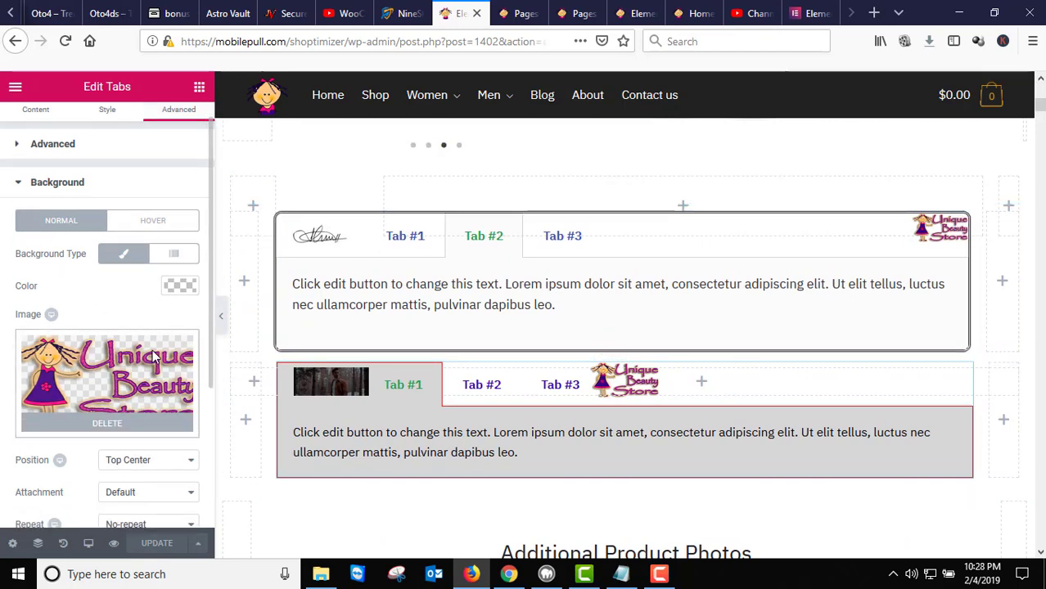
scroll(169, 333, "up", 1)
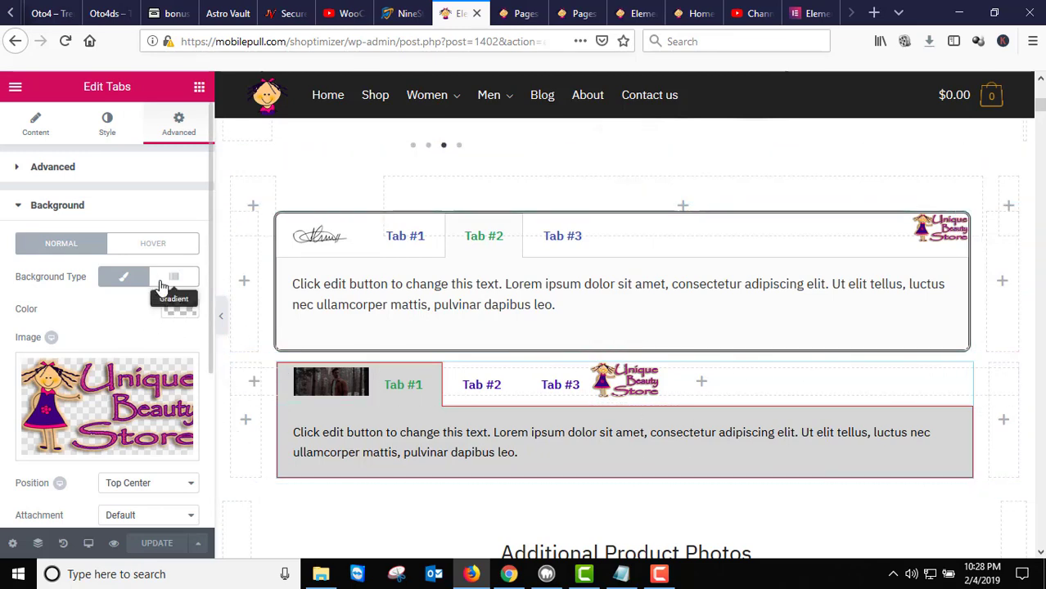
Set the second tabs widget's border radius to 10 px on all four corners
scroll(85, 221, "down", 5)
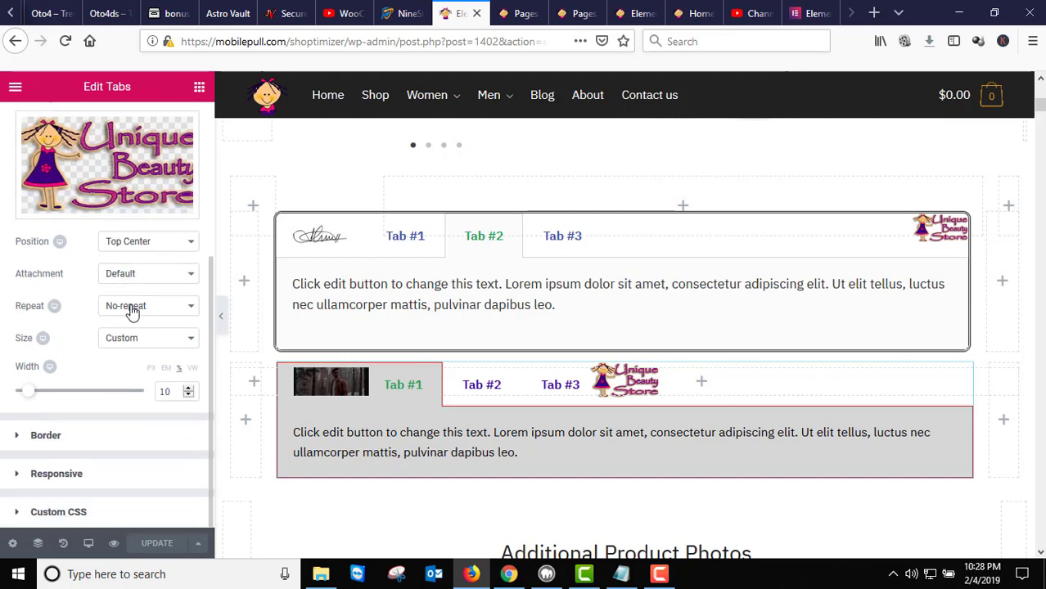
left_click(45, 435)
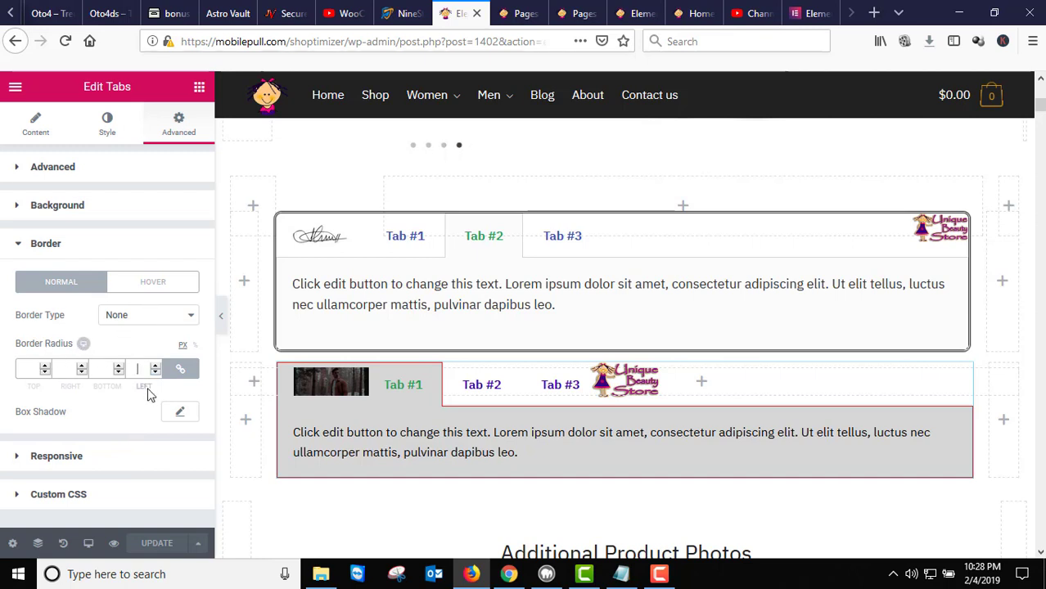
type("10")
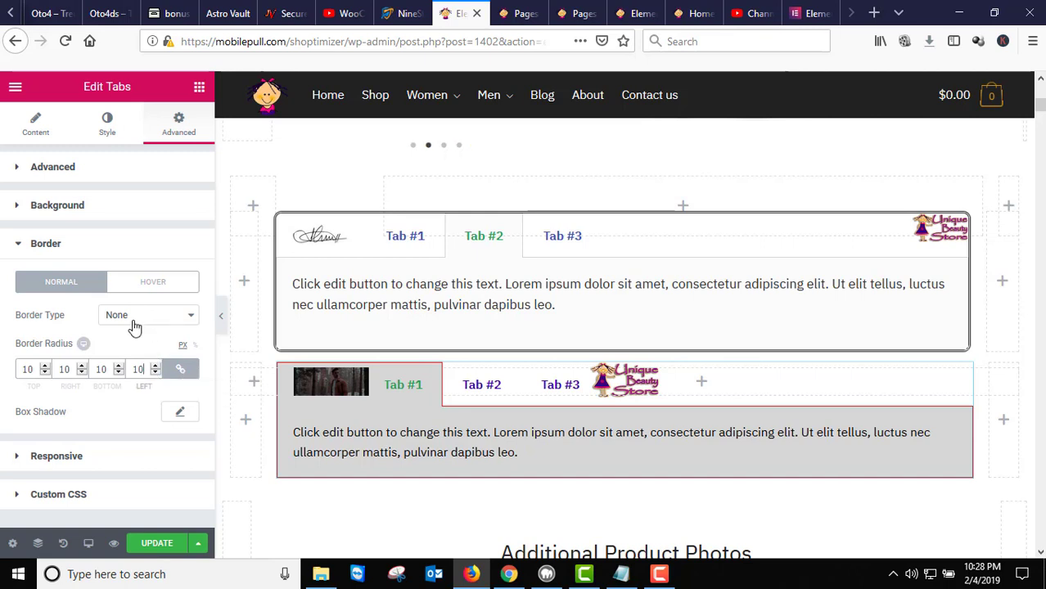
Try the Double and Dotted border types on the second tabs widget
left_click(185, 318)
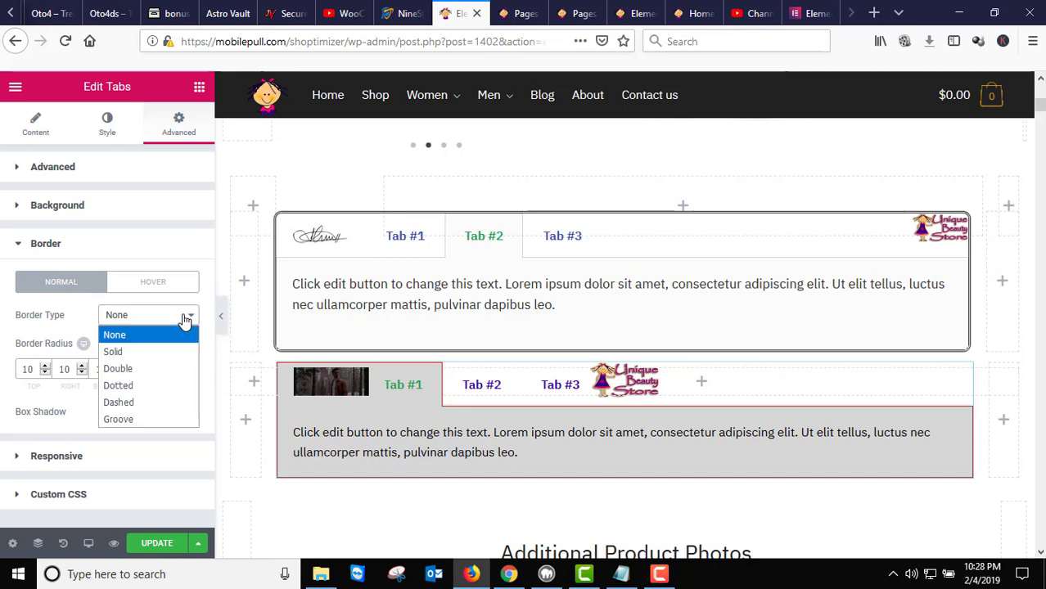
left_click(146, 368)
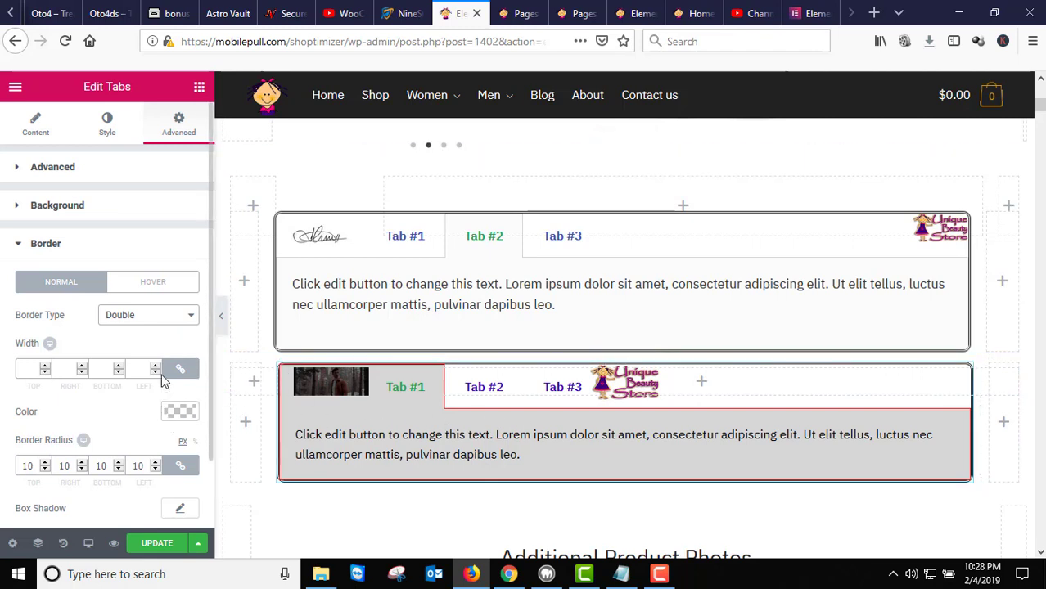
left_click(176, 320)
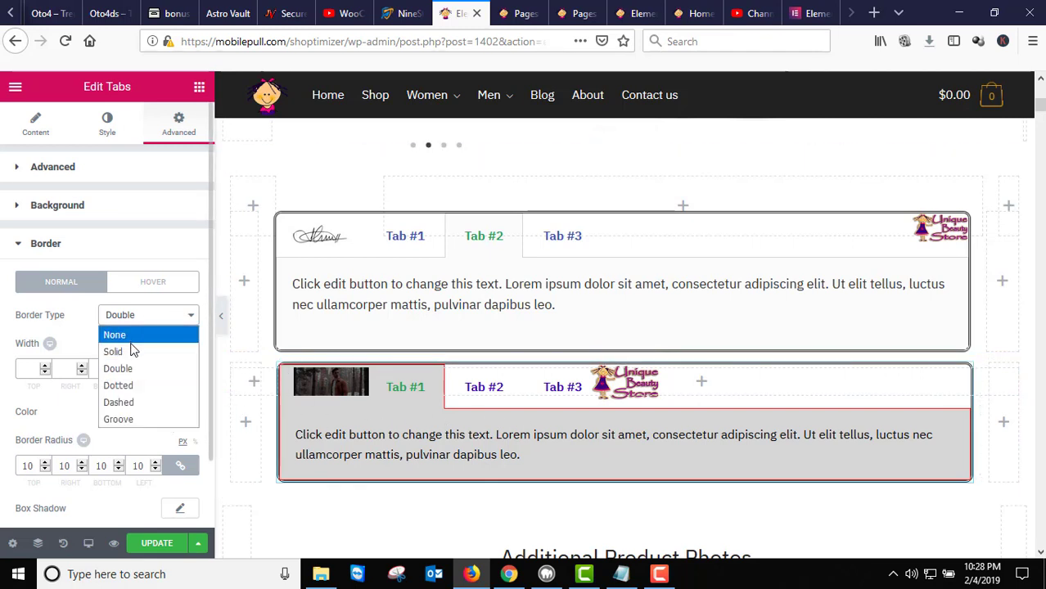
left_click(123, 385)
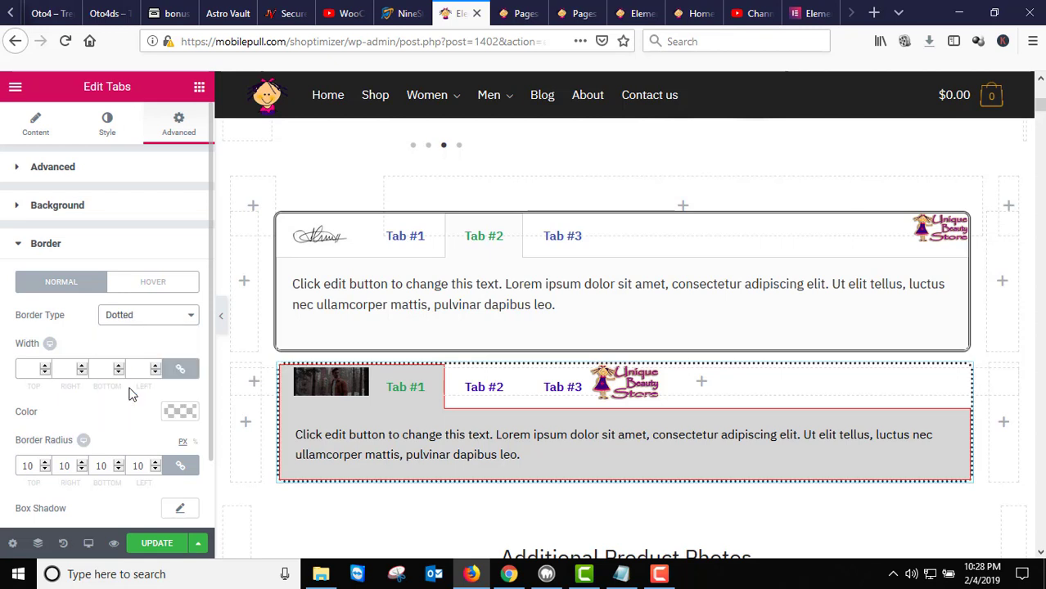
Set the second tabs widget's border type to Dashed and update the page
left_click(182, 324)
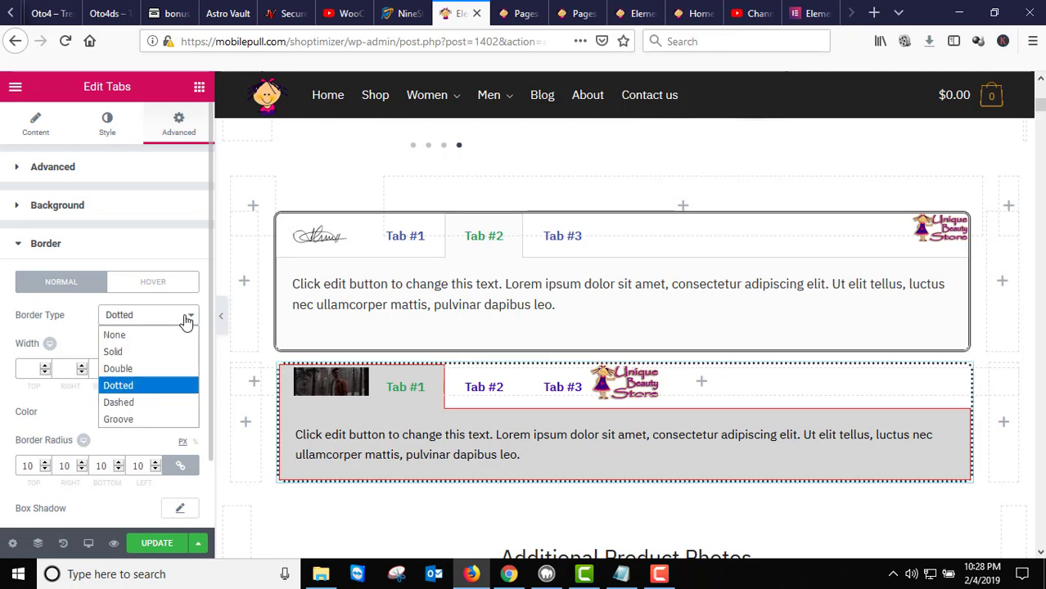
left_click(151, 403)
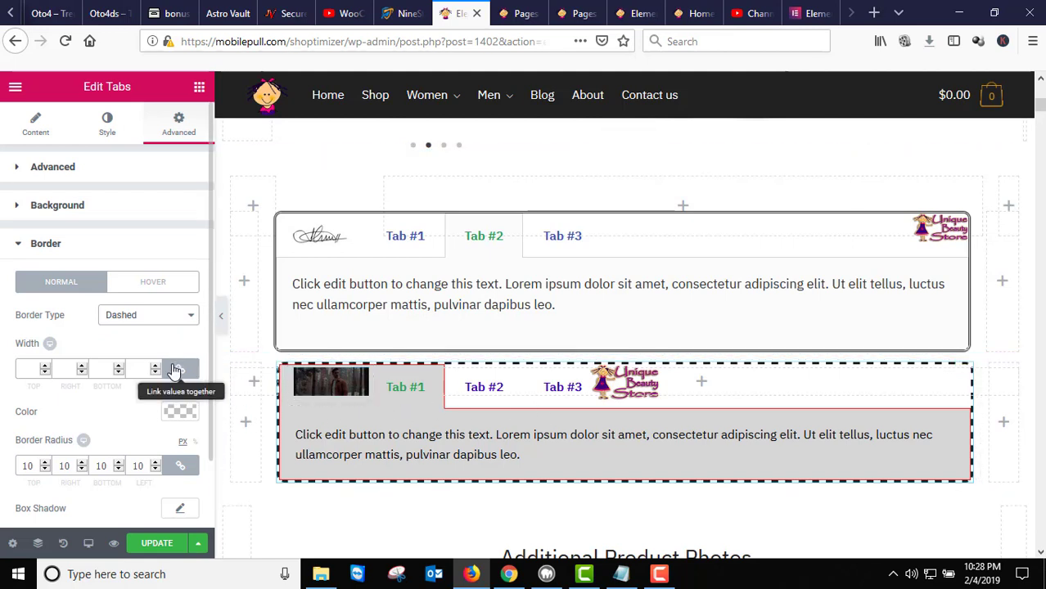
left_click(156, 542)
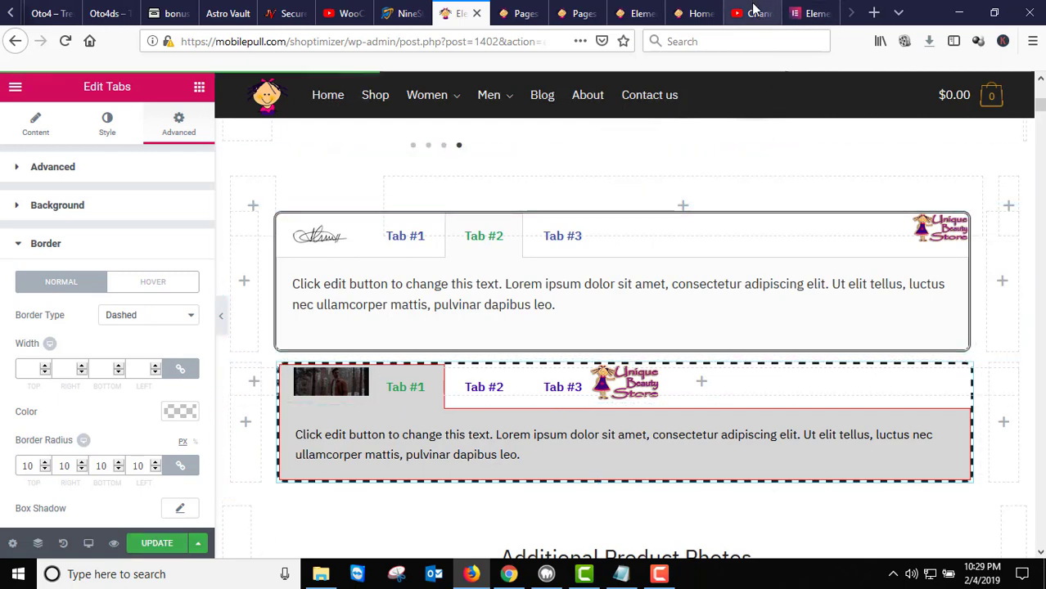
Reload the live home-2 page and inspect both tabs widgets on it
left_click(689, 14)
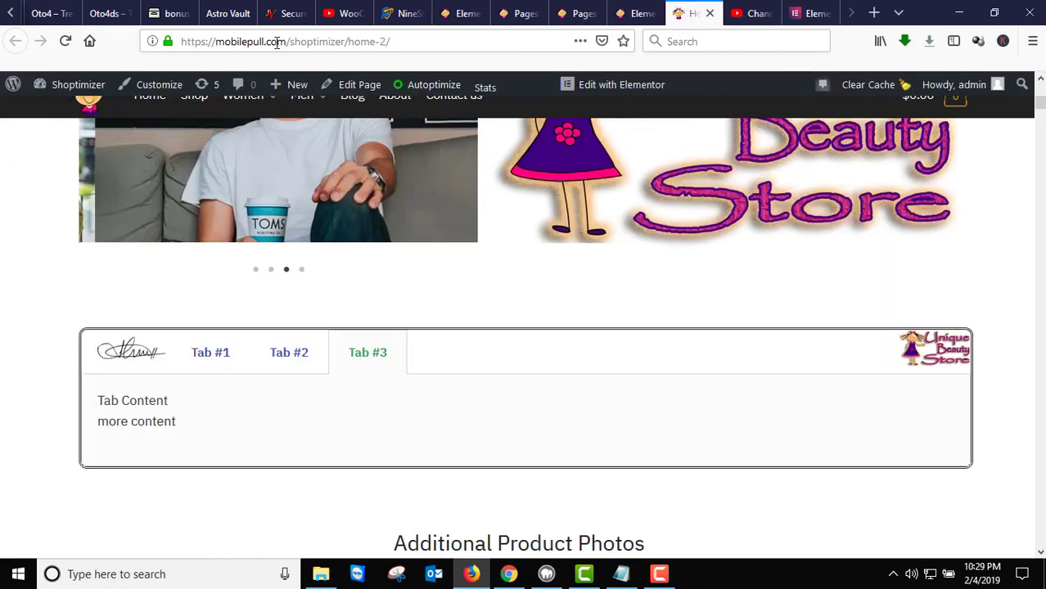
left_click(65, 42)
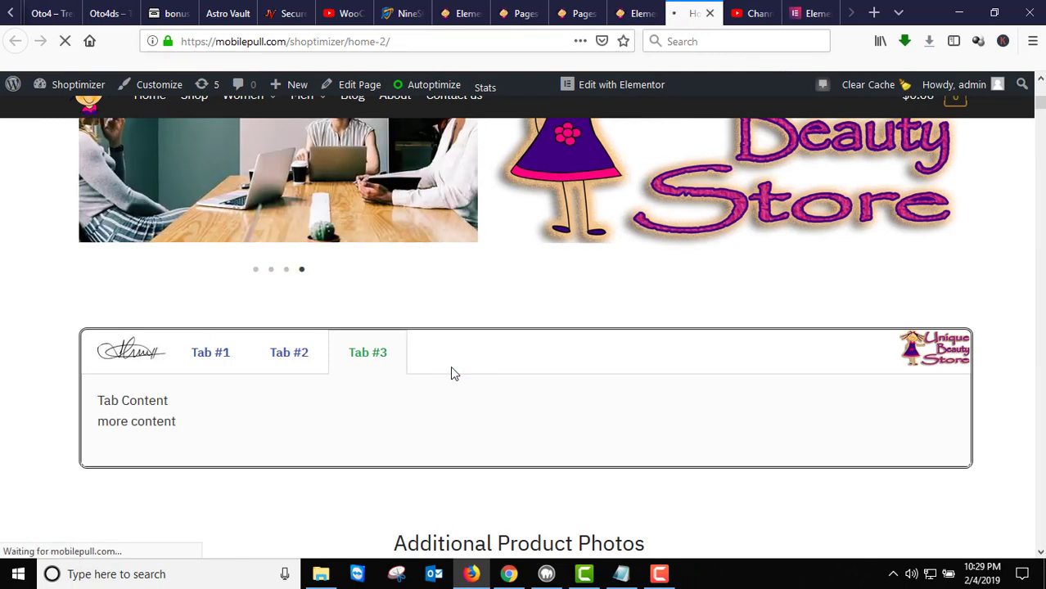
scroll(451, 369, "down", 2)
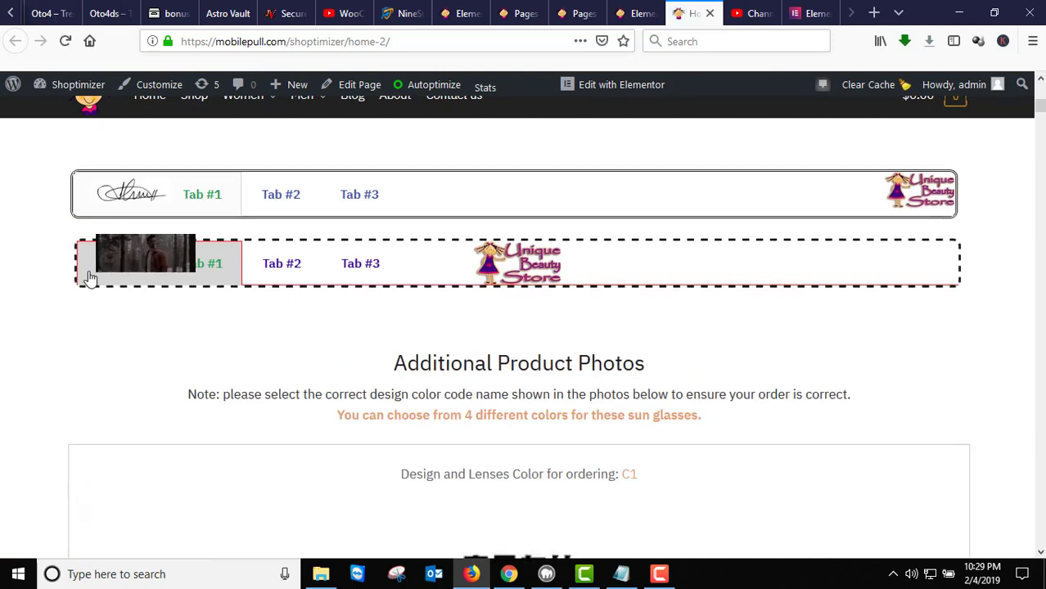
scroll(275, 310, "up", 1)
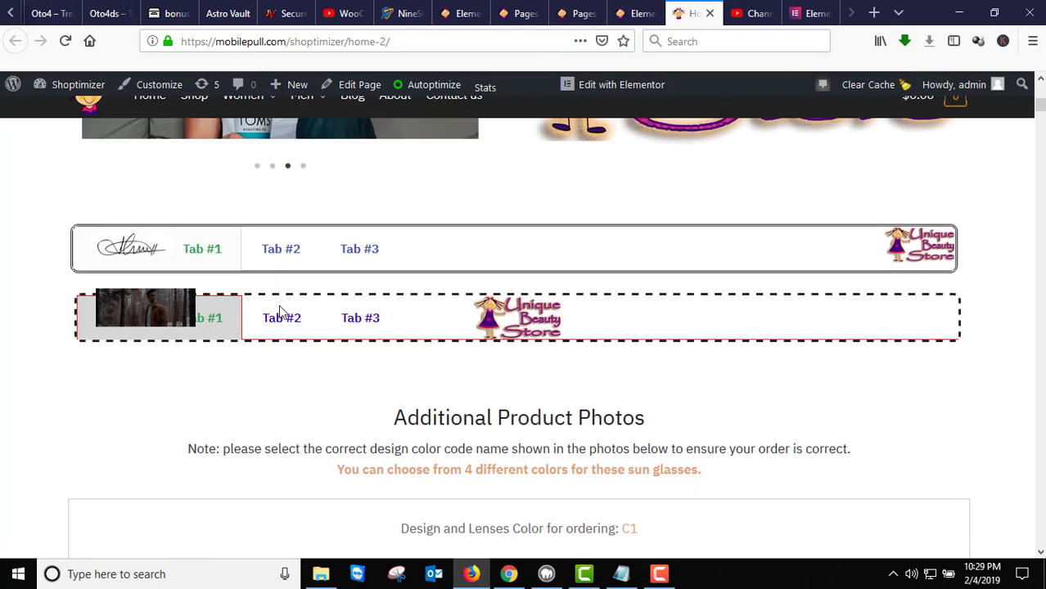
scroll(280, 311, "down", 1)
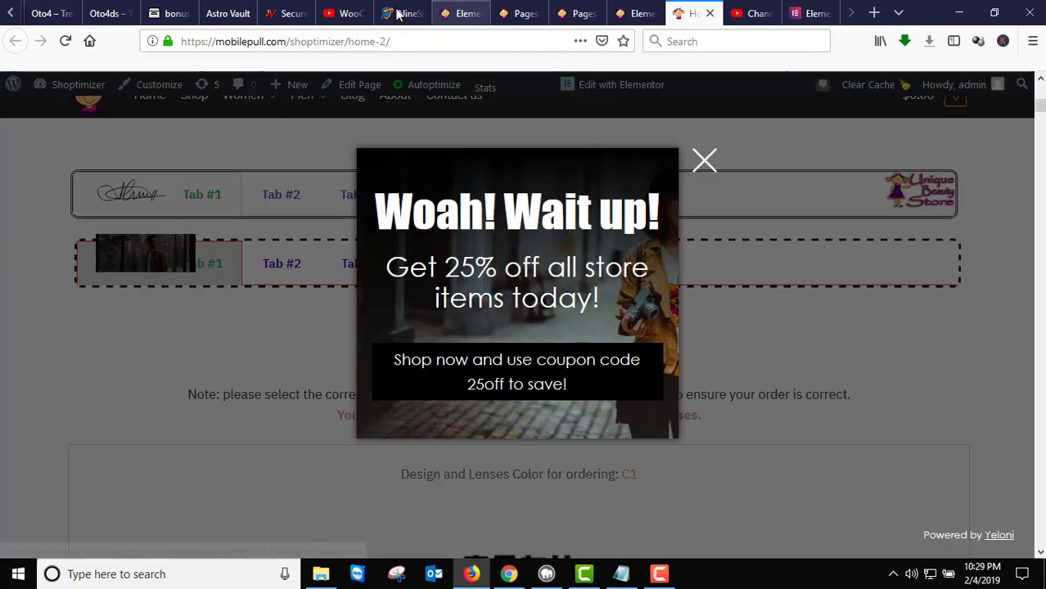
Return to the Elementor editor and look through the content of all three tabs in the second tabs widget
left_click(448, 14)
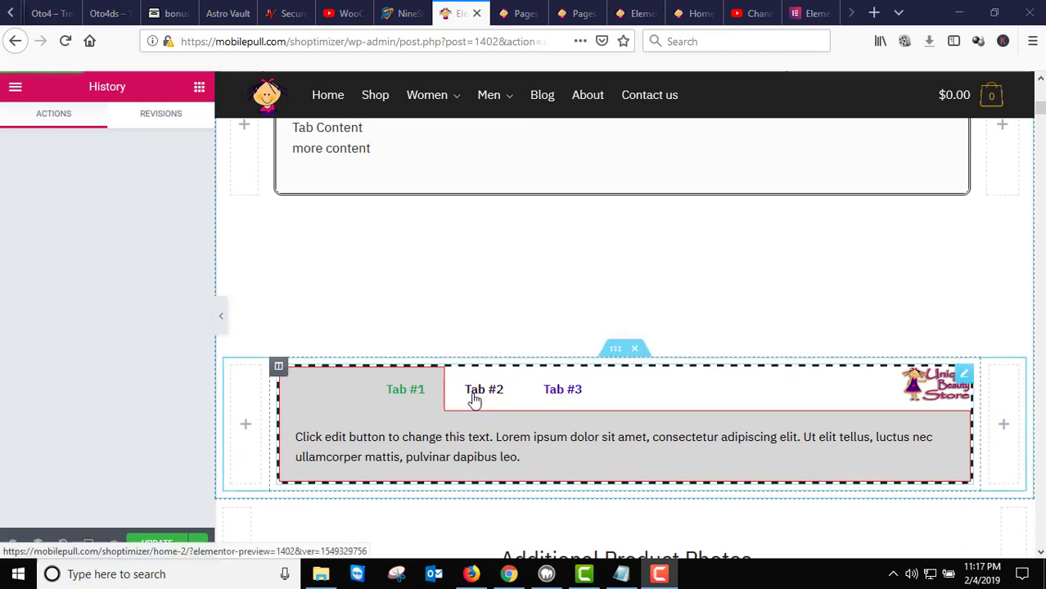
left_click(477, 397)
left_click(544, 396)
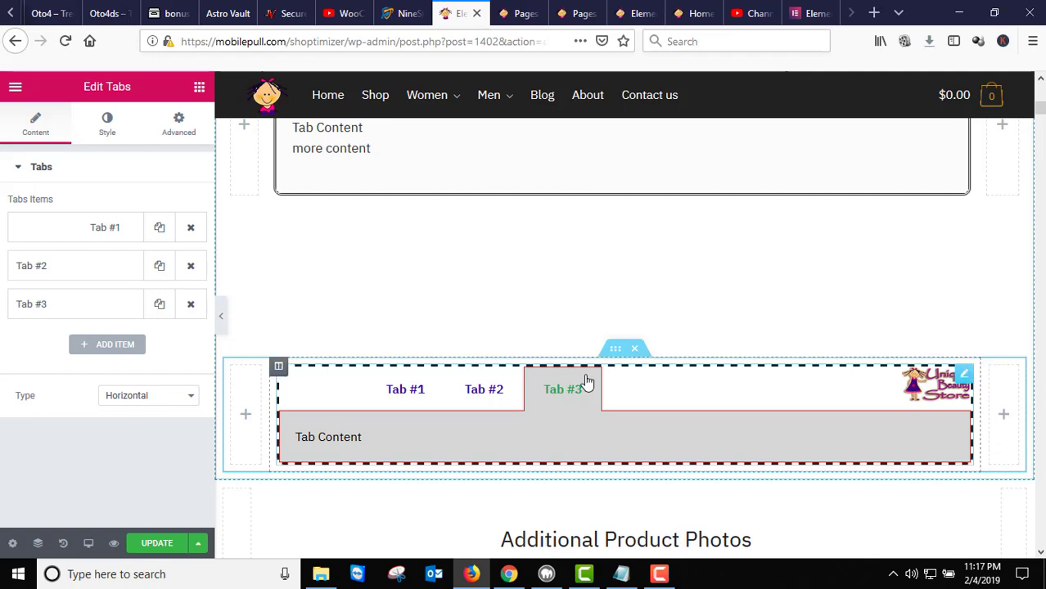
left_click(419, 392)
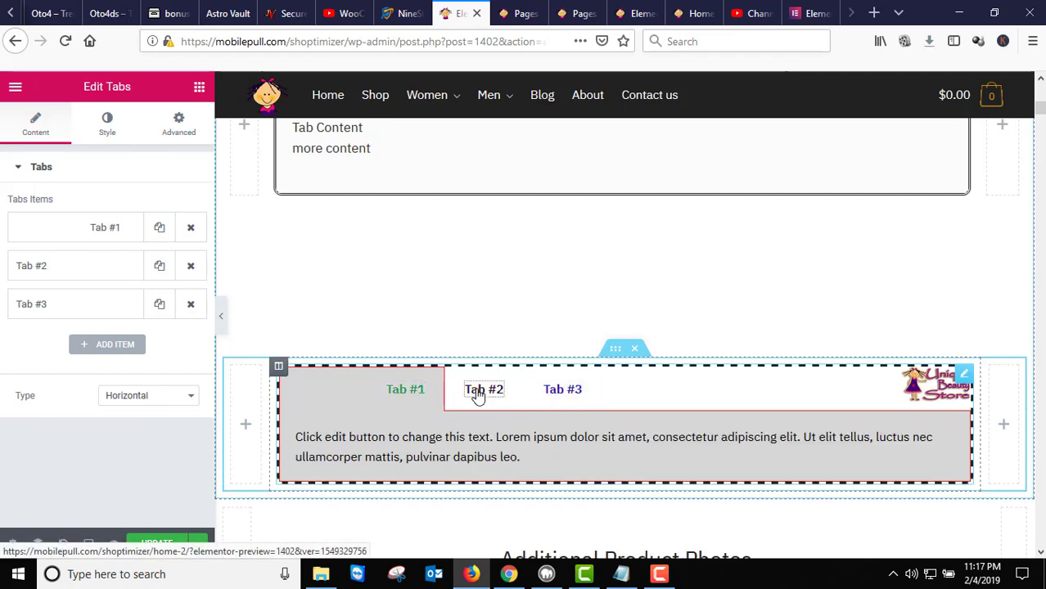
left_click(481, 390)
left_click(559, 392)
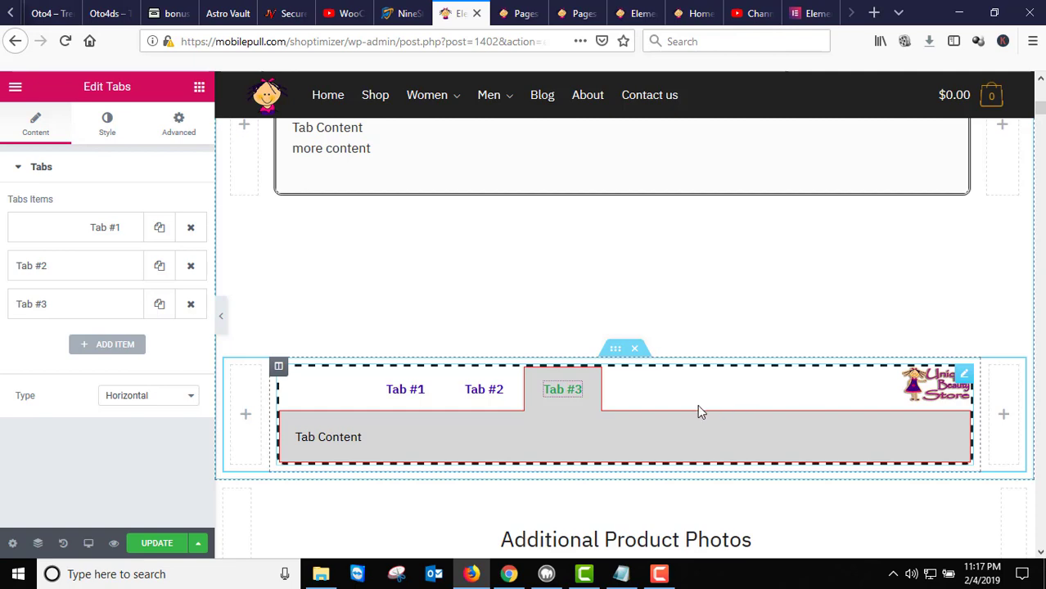
scroll(698, 407, "up", 2)
scroll(507, 407, "down", 3)
scroll(509, 419, "down", 1)
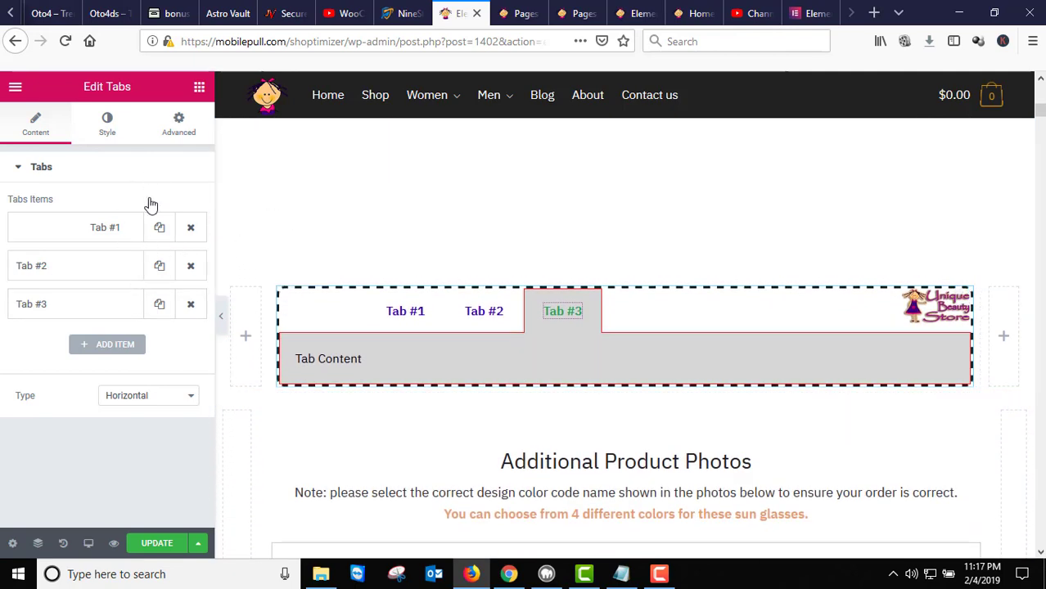
Insert an Inner Section widget between the first and second tabs widgets
left_click(199, 90)
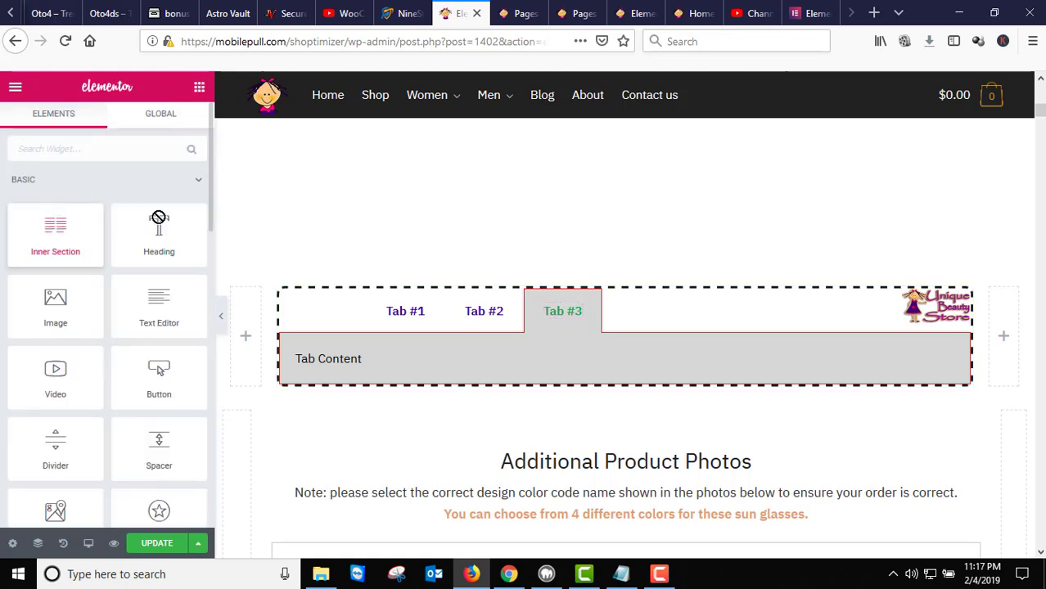
left_click_drag(159, 217, 553, 289)
scroll(496, 214, "up", 3)
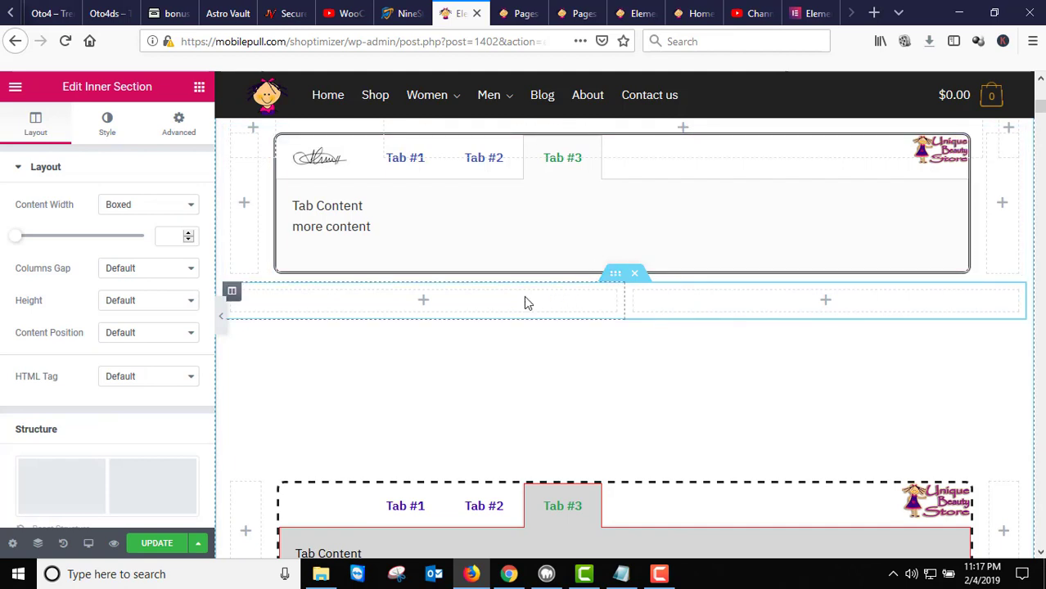
Duplicate the new inner section's first column so that the section has three columns
left_click(231, 292)
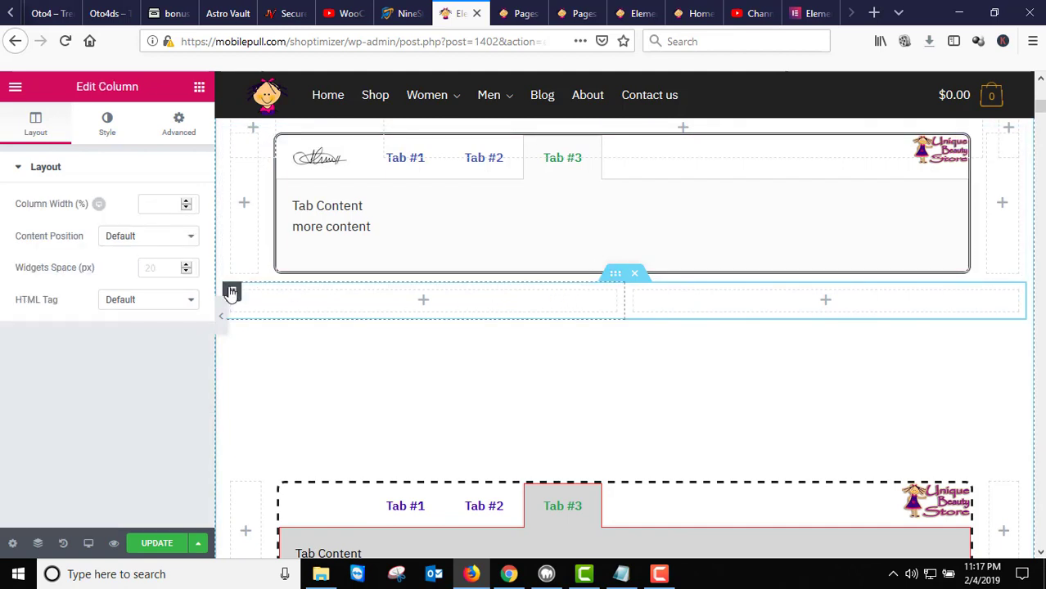
right_click(231, 292)
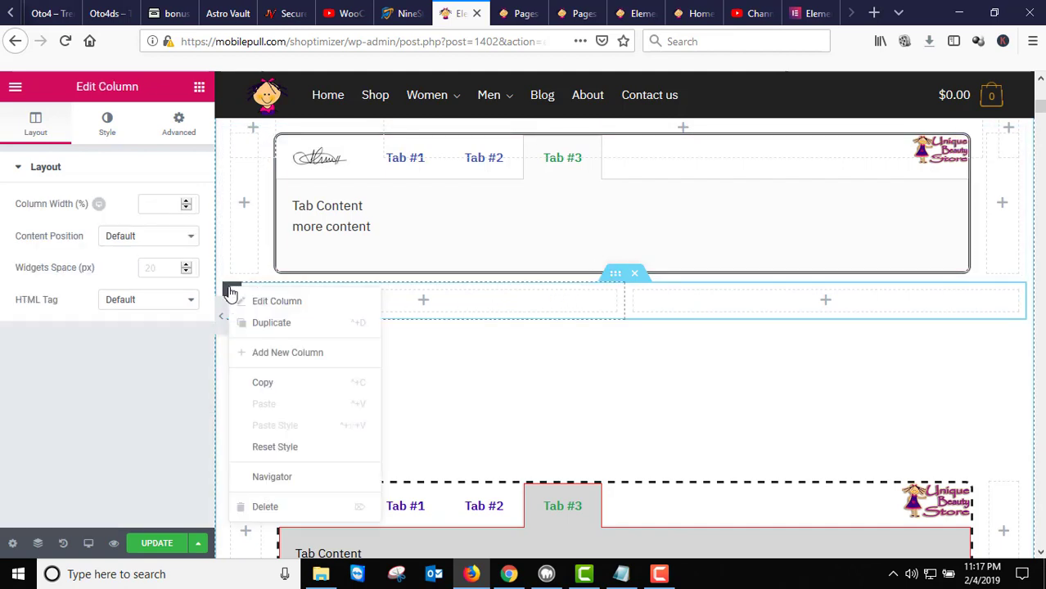
left_click(281, 324)
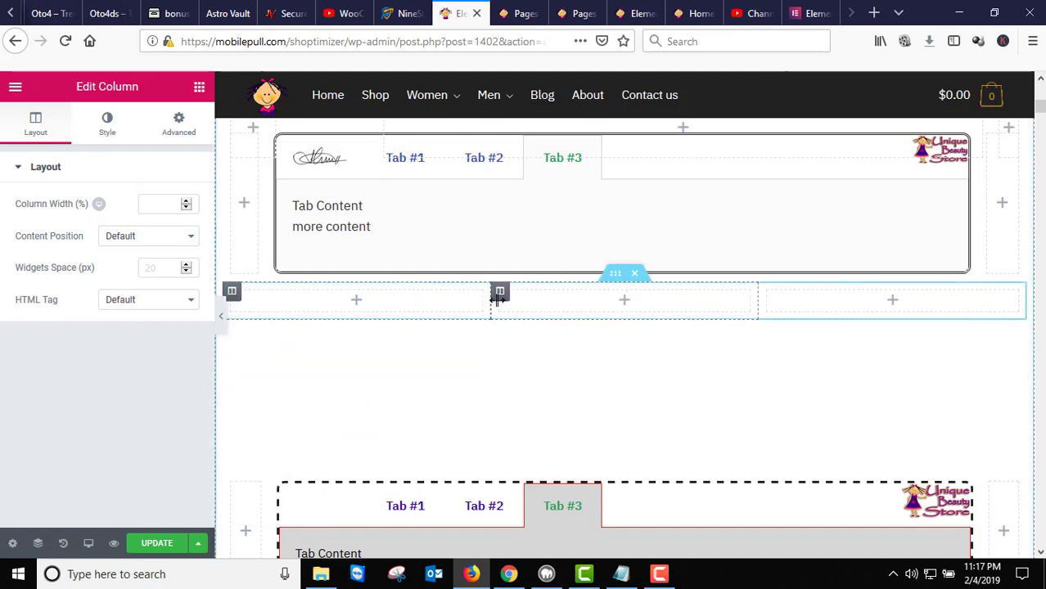
Narrow the inner section's first column to a slim side column, widening the middle column
left_click_drag(492, 302, 449, 300)
left_click(617, 277)
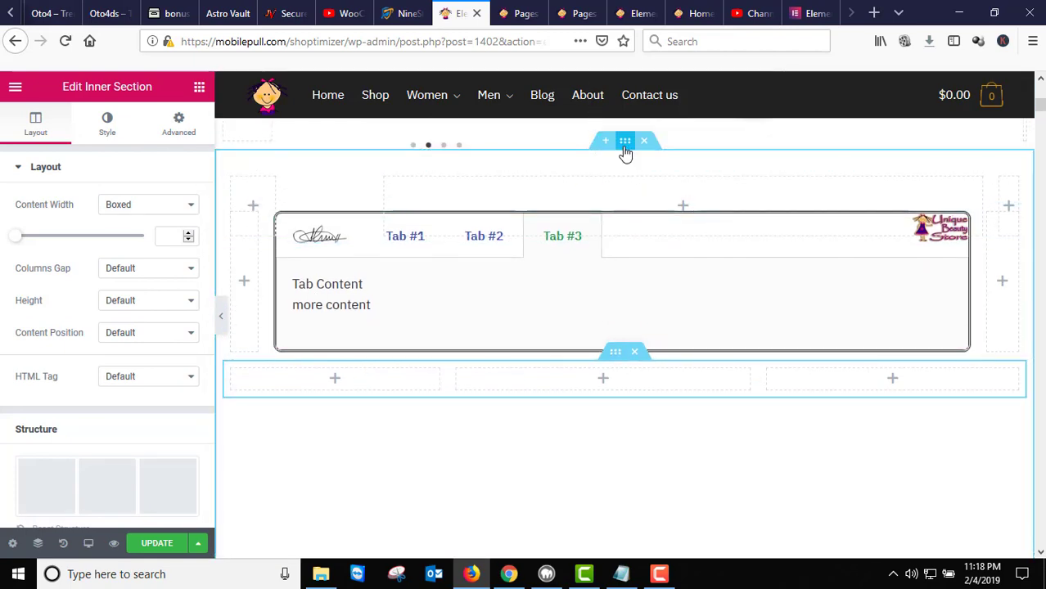
left_click(624, 147)
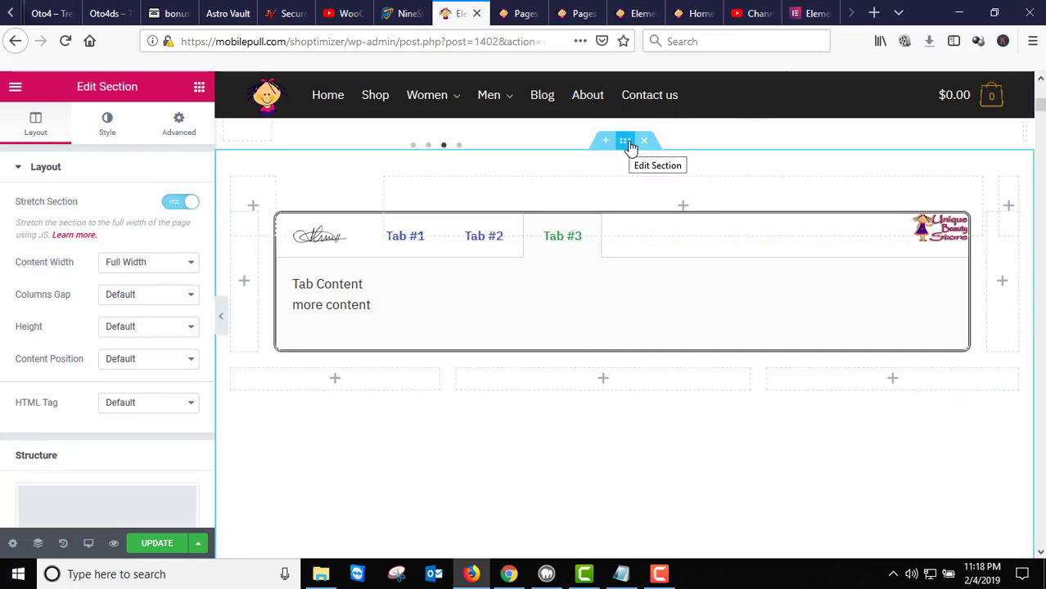
scroll(595, 341, "down", 3)
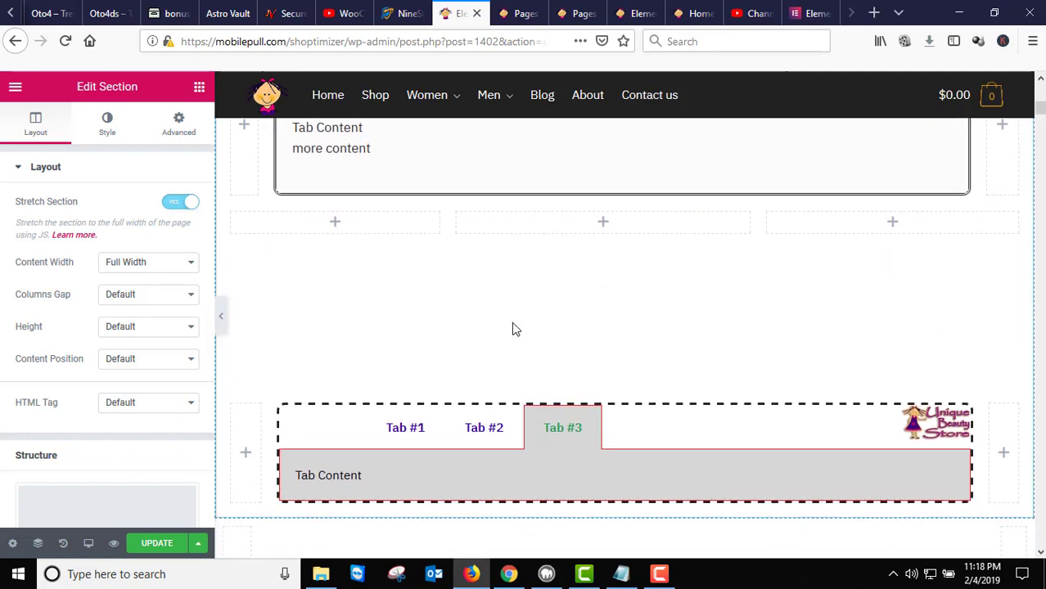
scroll(341, 329, "down", 2)
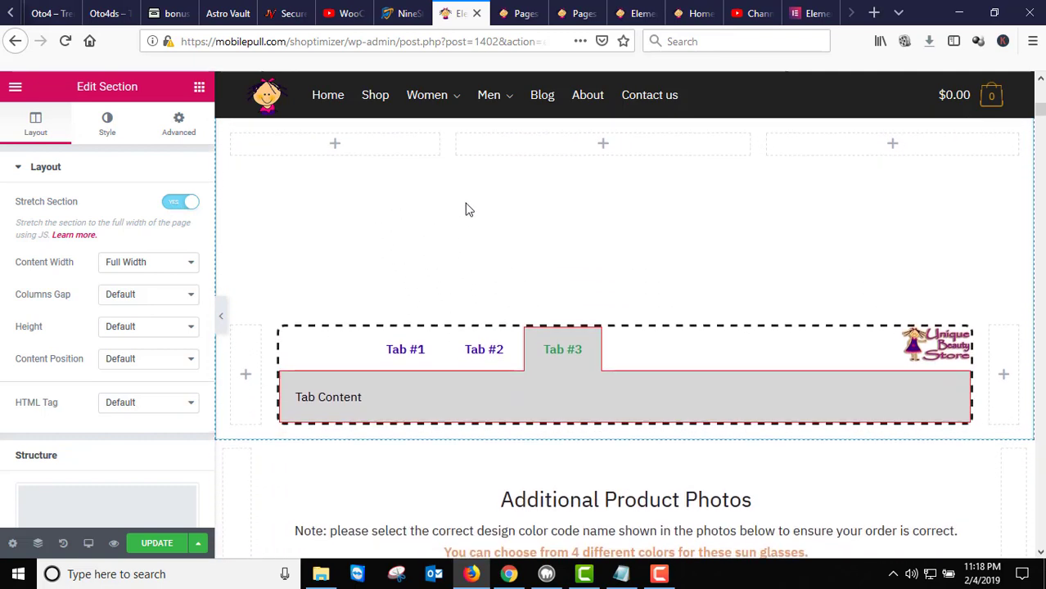
scroll(413, 254, "up", 3)
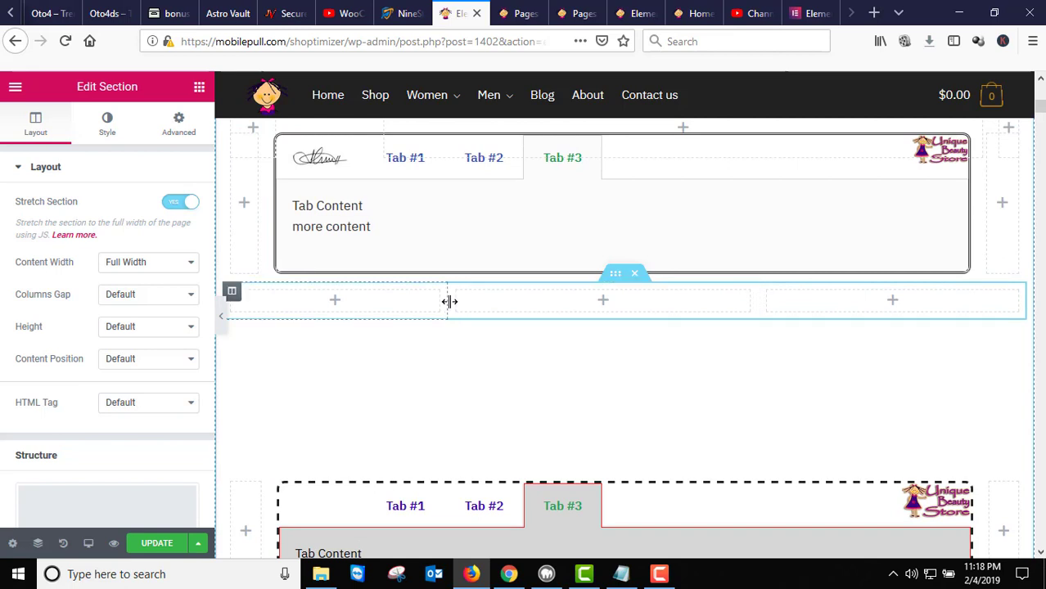
left_click_drag(449, 301, 298, 315)
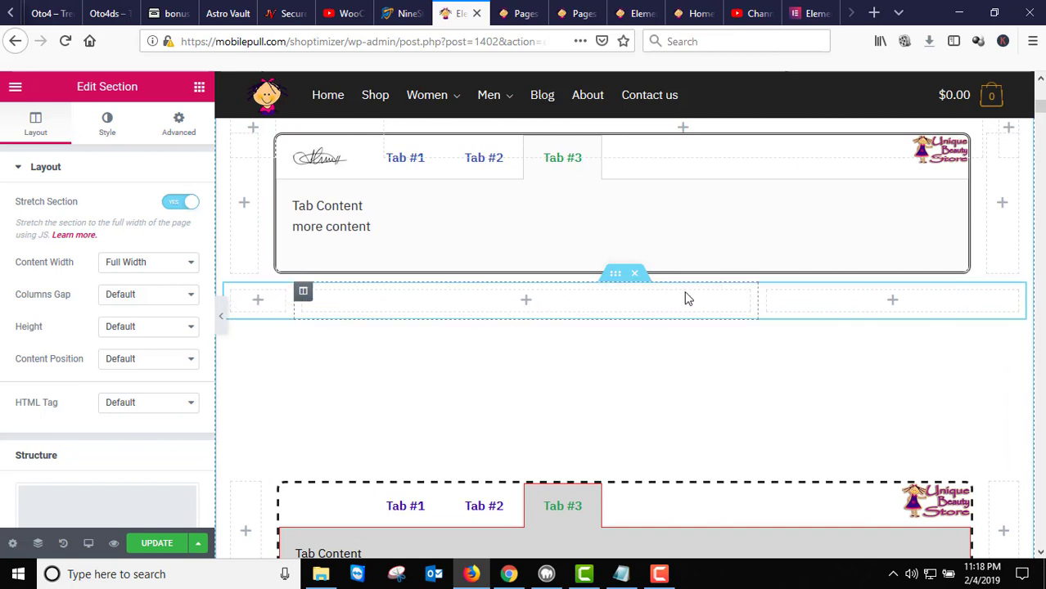
Narrow the new inner section's middle column to a small image-sized column and slim its first column further, leaving the third column wide
left_click_drag(756, 304, 389, 311)
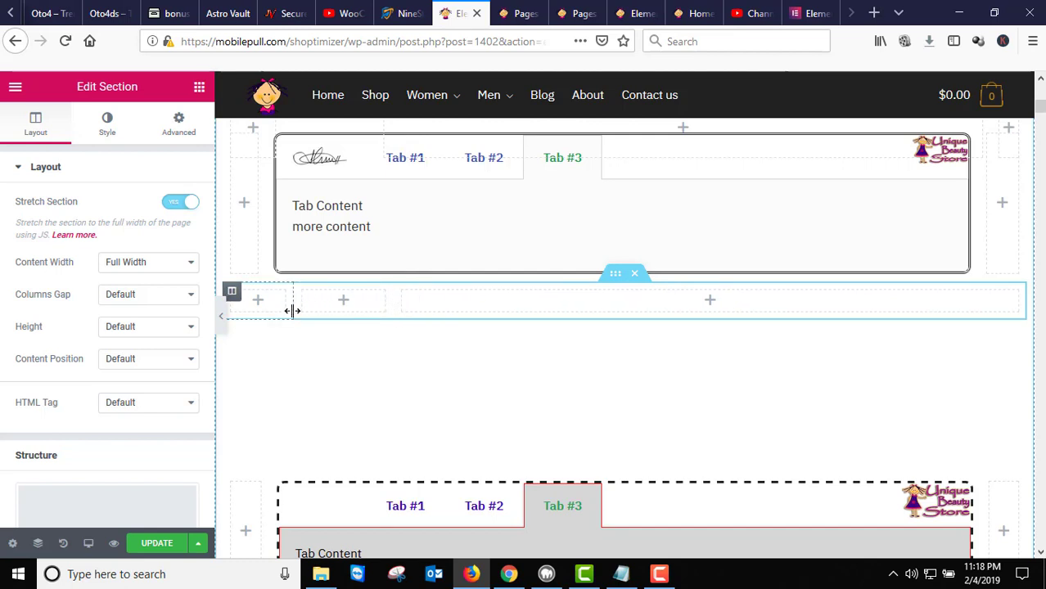
left_click_drag(289, 308, 280, 309)
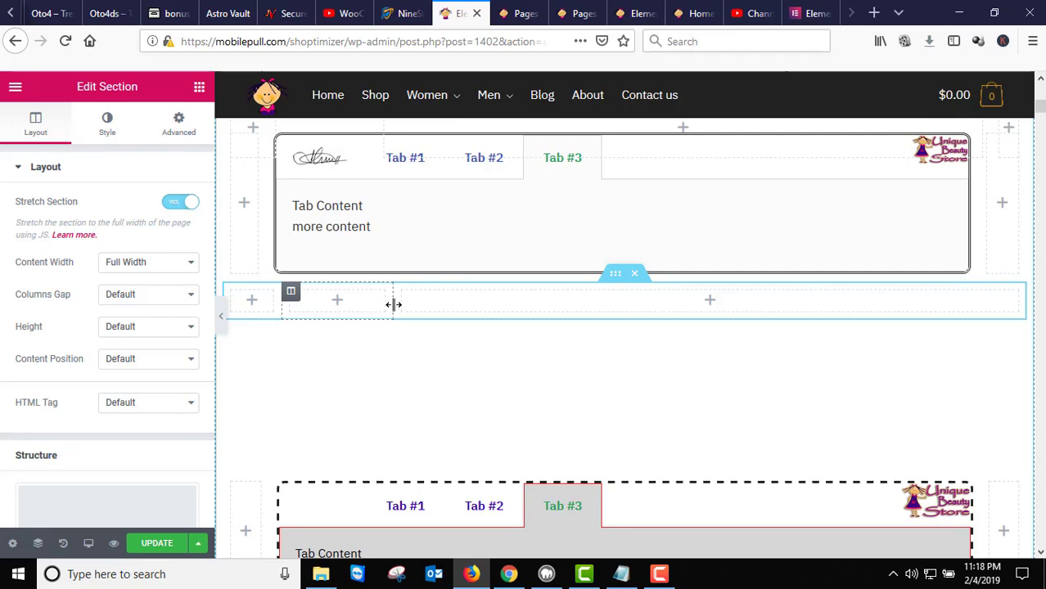
left_click_drag(394, 304, 374, 303)
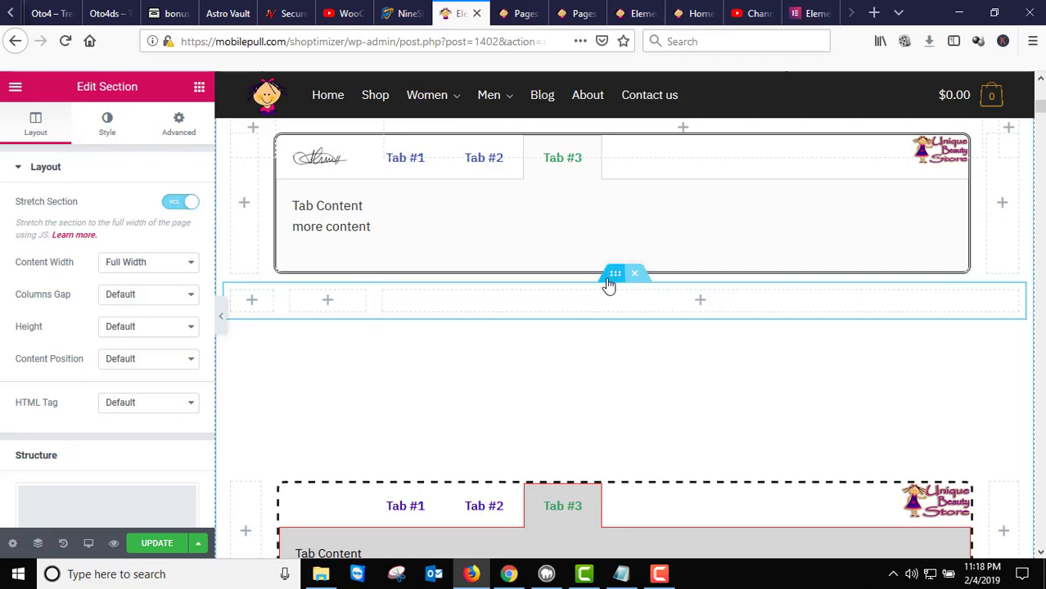
scroll(630, 310, "down", 2)
scroll(667, 315, "up", 2)
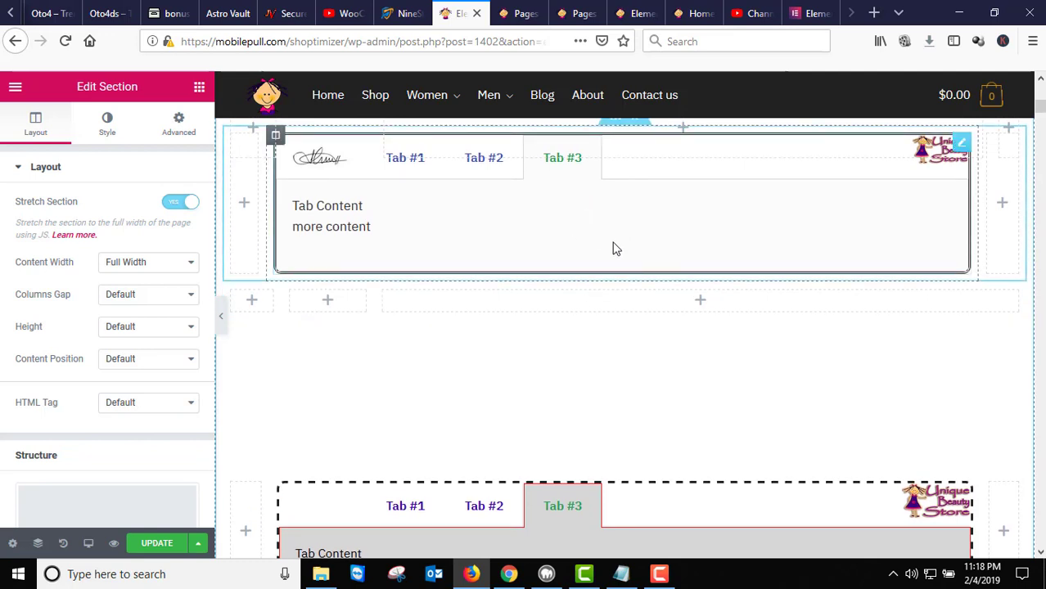
Unlink the new inner section's margin values and set its top margin to 58 px
left_click(614, 281)
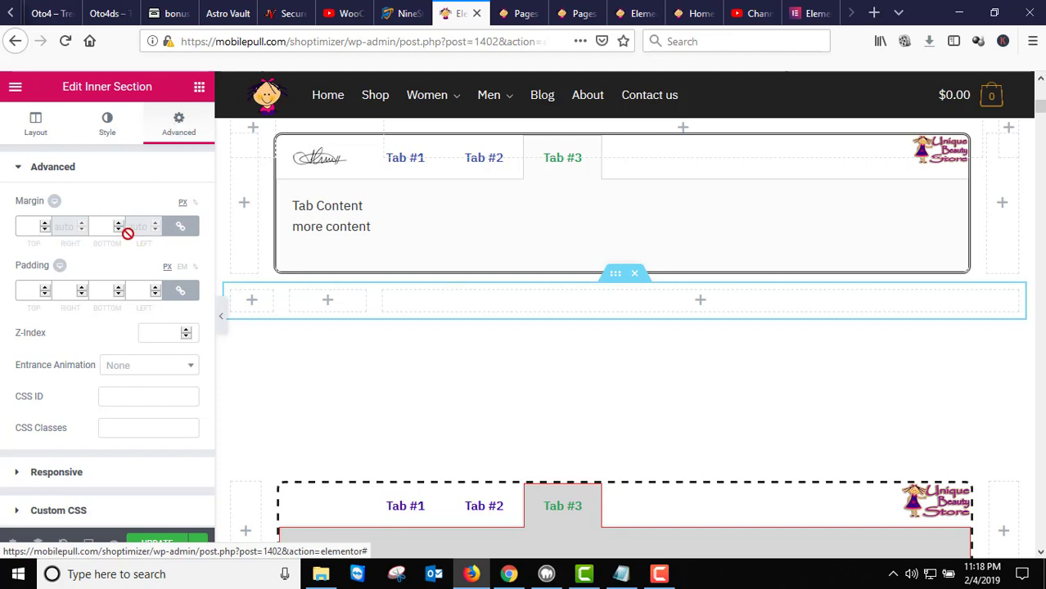
left_click(180, 229)
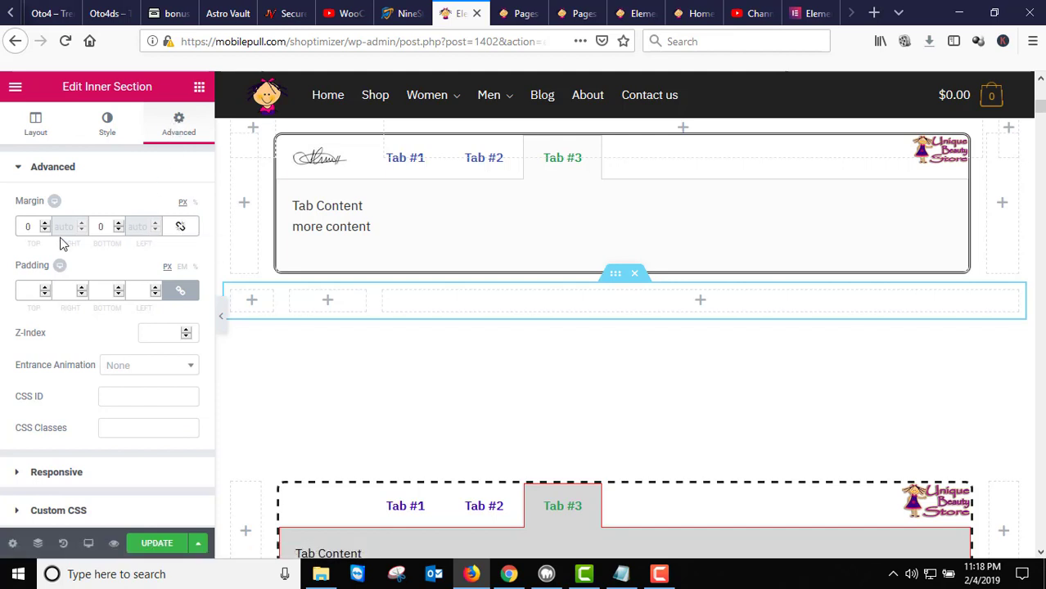
left_click_drag(45, 224, 45, 227)
scroll(491, 400, "down", 1)
scroll(491, 399, "down", 1)
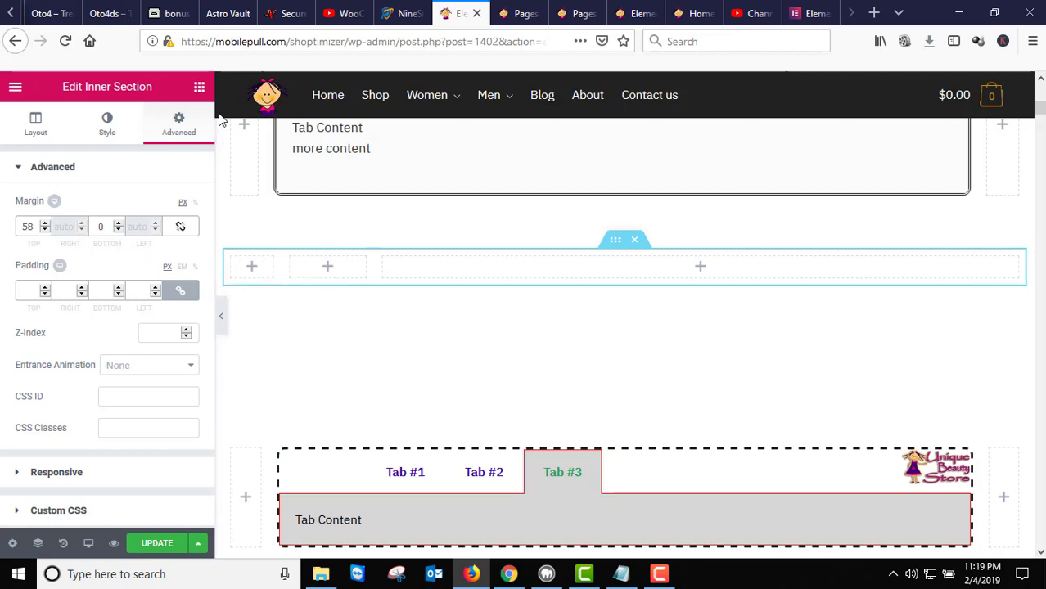
Add an Image widget to the new inner section's middle column and fill it with home_feature_8.jpg from the media library
left_click(198, 86)
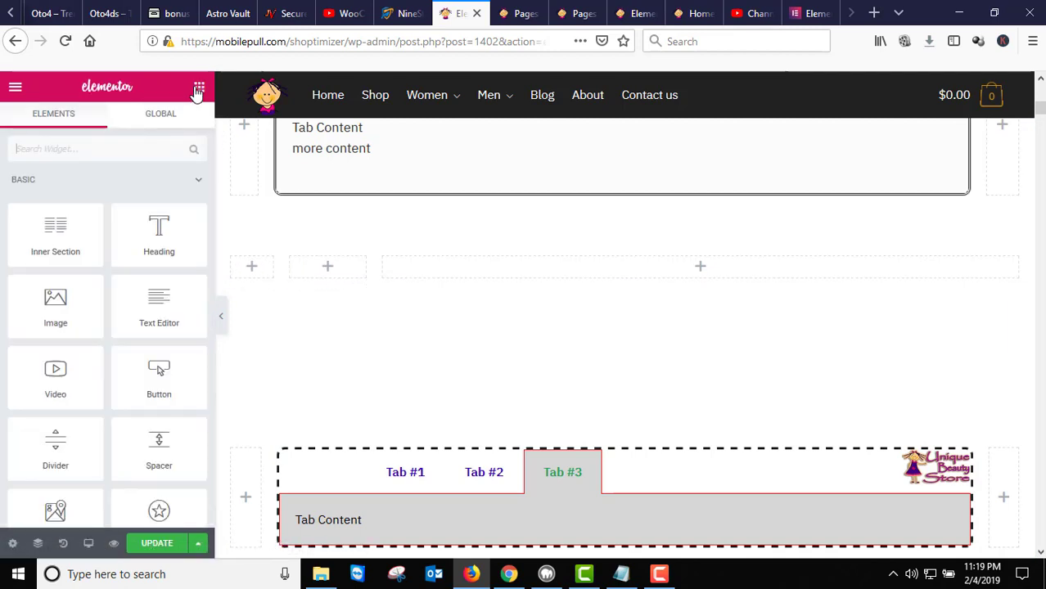
left_click_drag(57, 311, 332, 283)
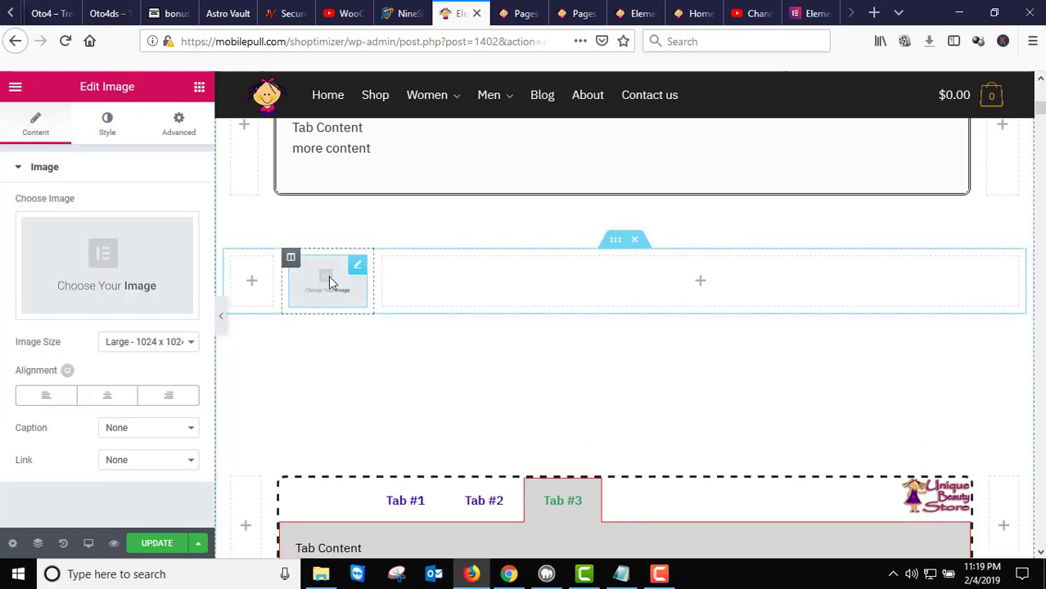
left_click(110, 249)
scroll(364, 360, "down", 5)
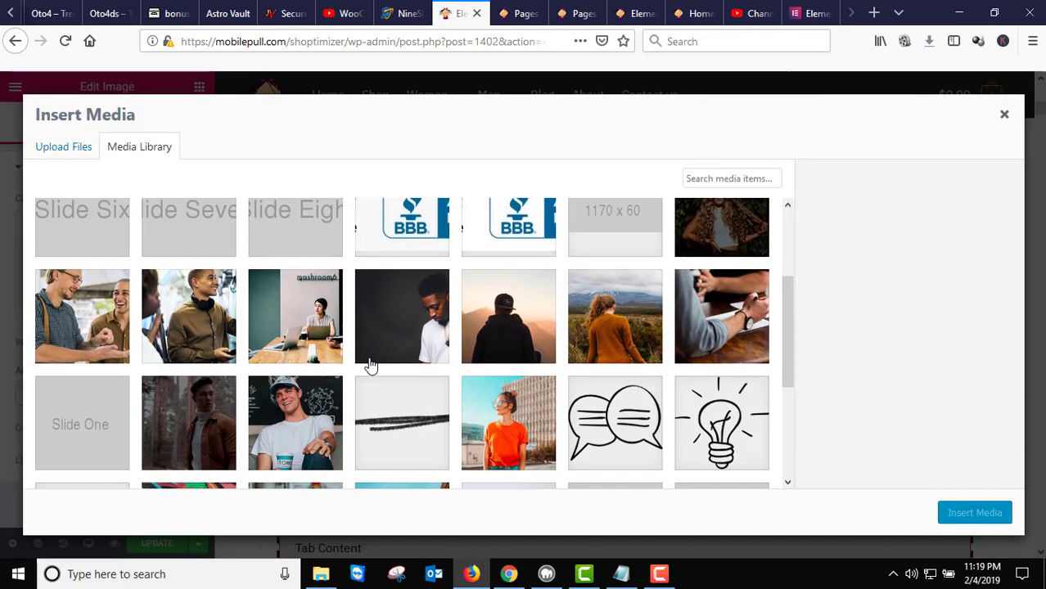
left_click(393, 341)
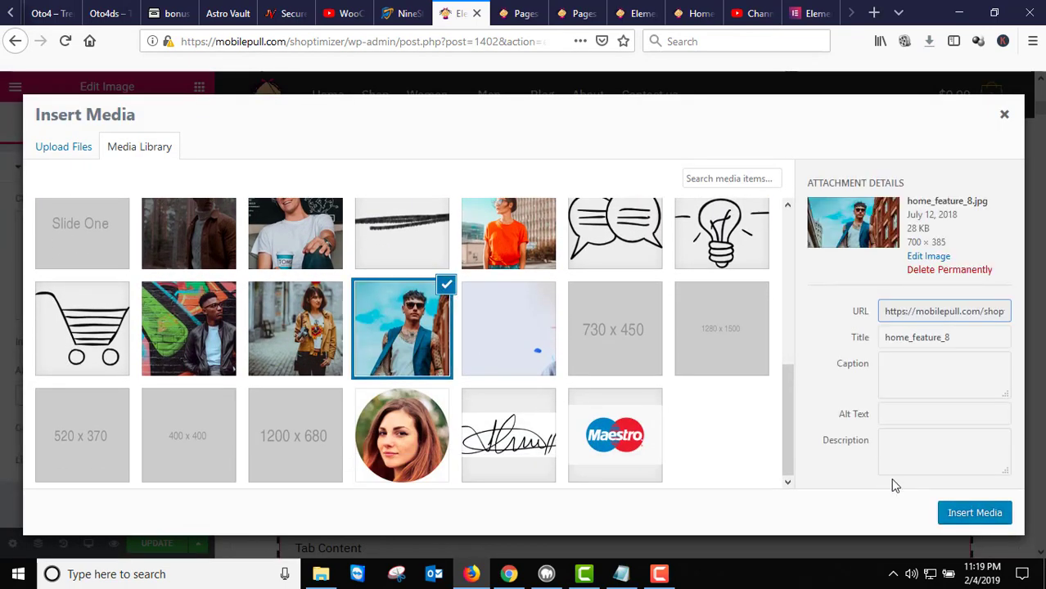
left_click(978, 516)
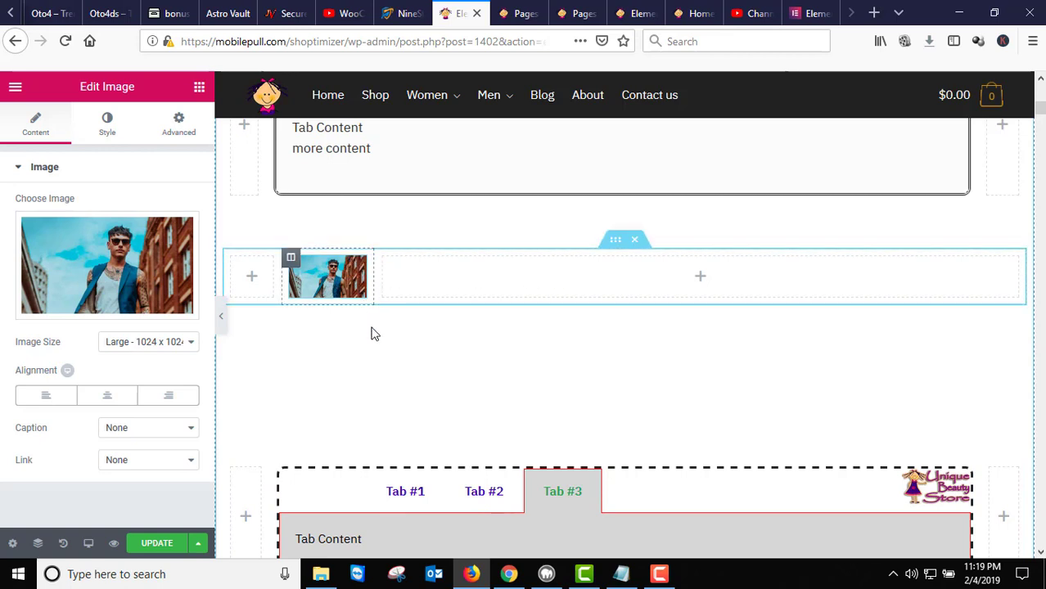
Switch between Tab #1 and Tab #2 of the dashed-border tabs widget to compare their active states, finishing on Tab #1
scroll(516, 369, "down", 3)
scroll(518, 373, "up", 2)
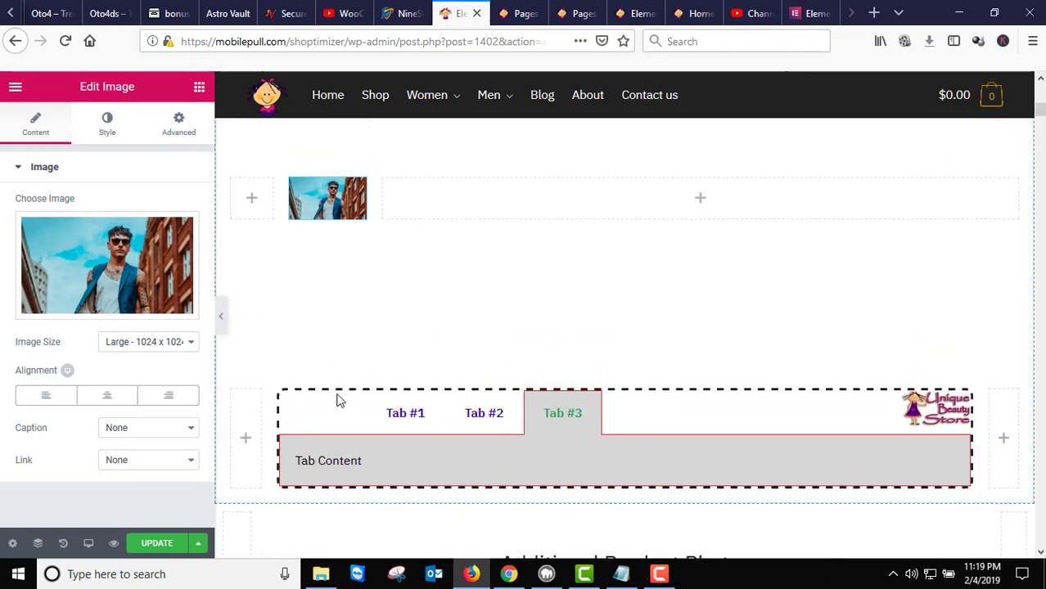
left_click(408, 414)
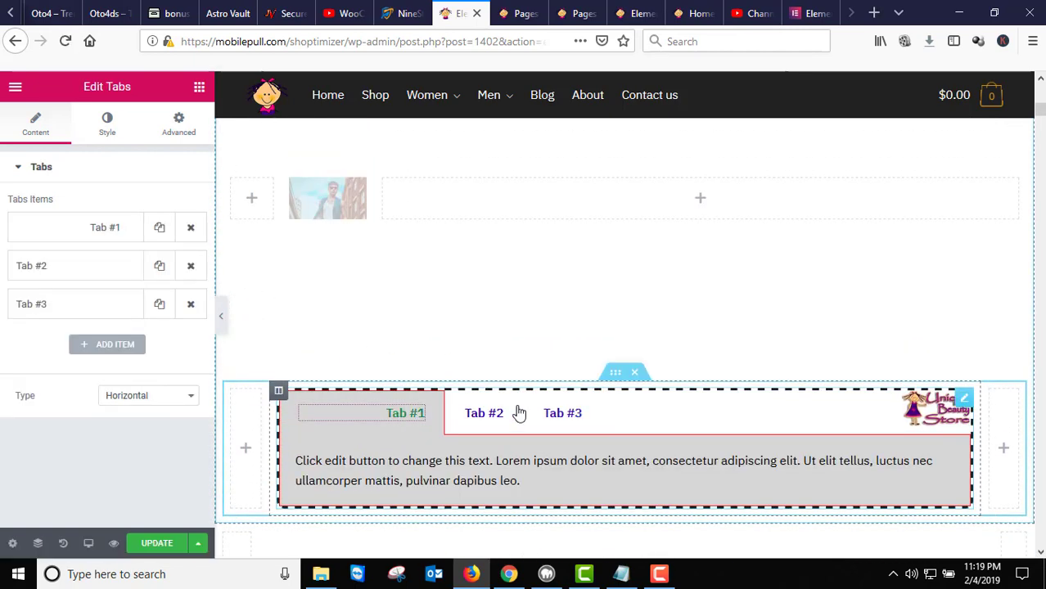
left_click(482, 412)
left_click(408, 412)
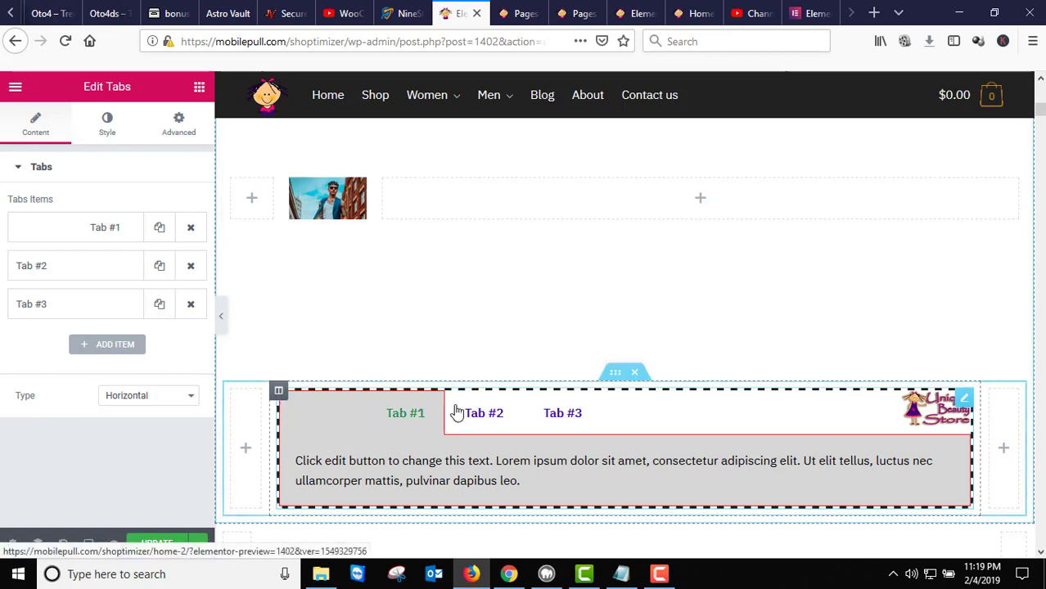
left_click(484, 419)
left_click(390, 418)
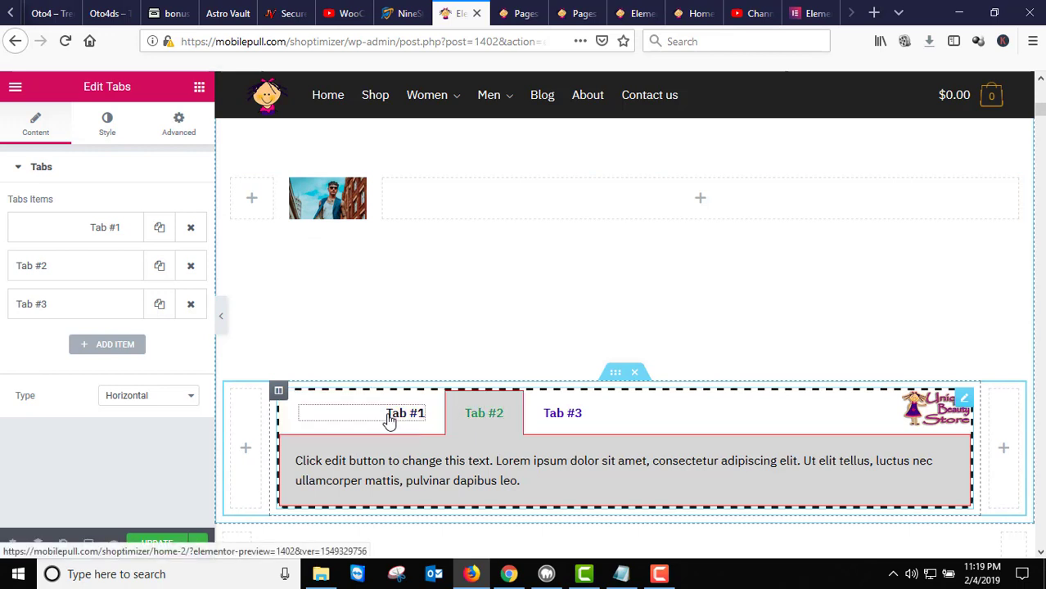
Set the top margin of the inner section holding the dashed-border tabs to 0 px
left_click(614, 374)
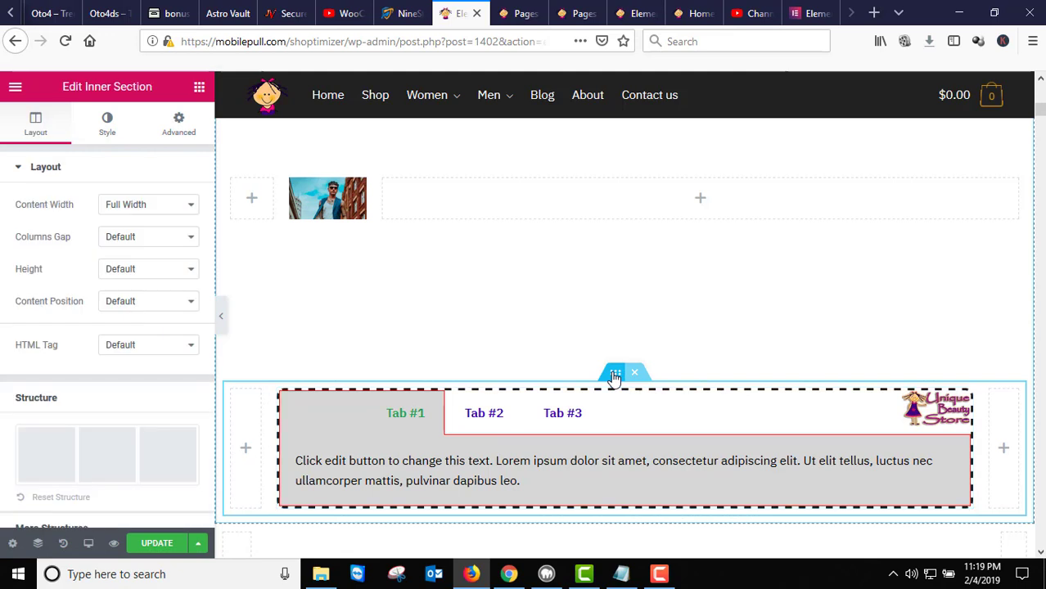
left_click(176, 128)
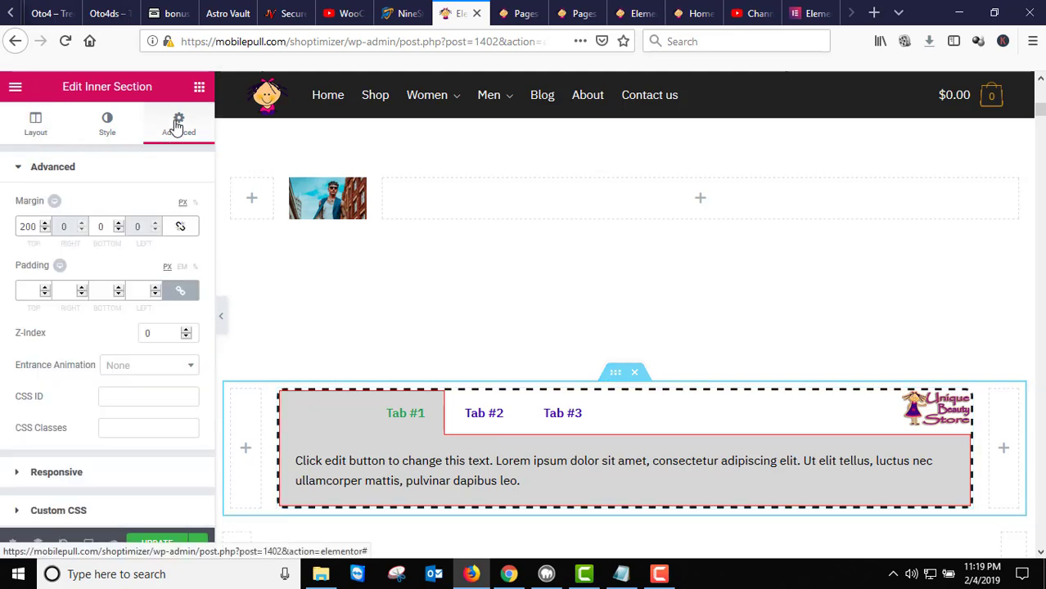
left_click(44, 223)
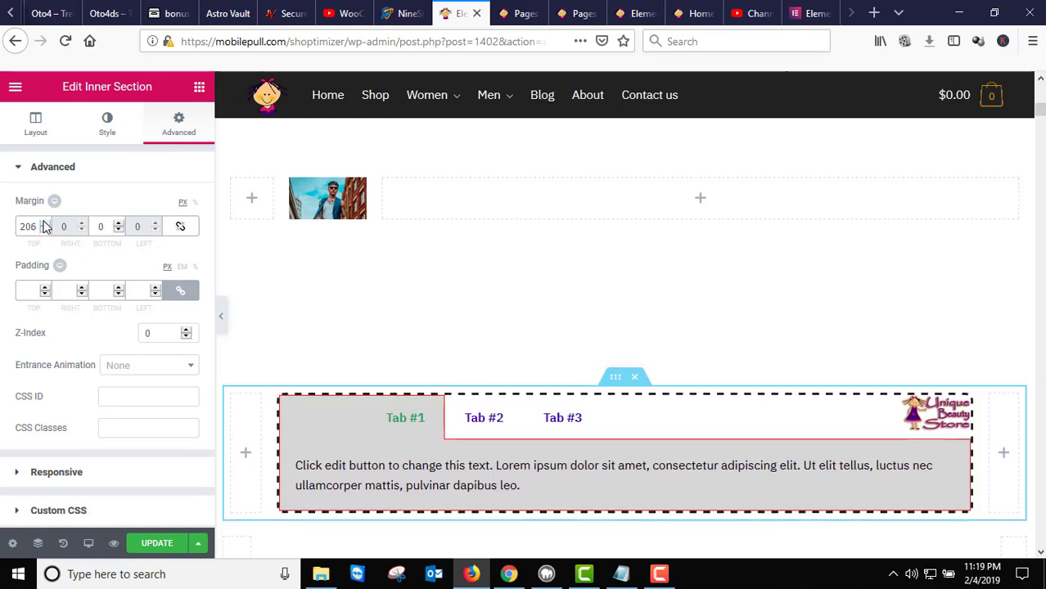
left_click(44, 221)
left_click(45, 222)
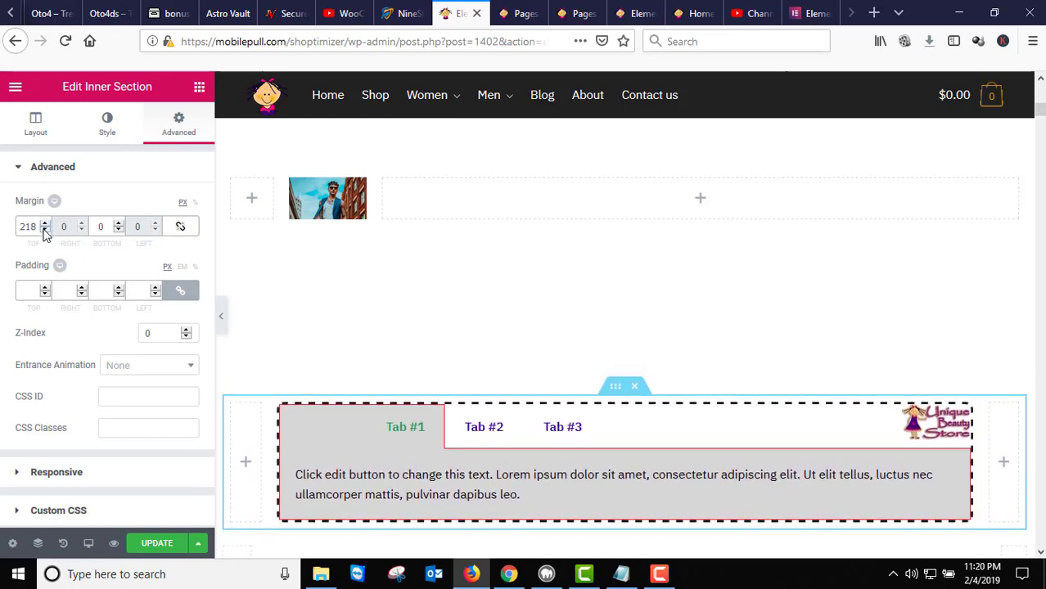
left_click(44, 230)
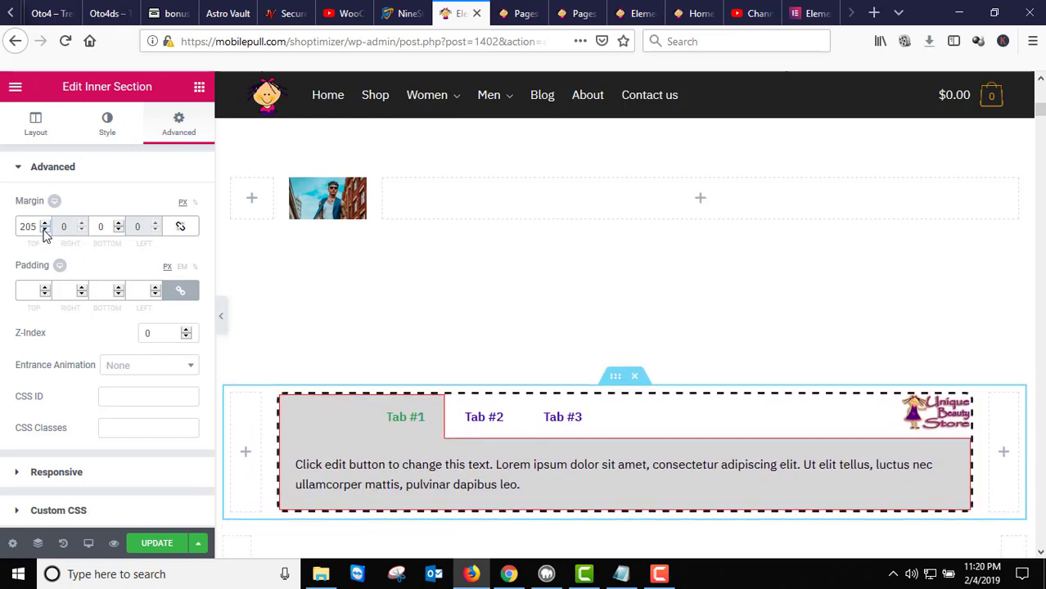
left_click(44, 230)
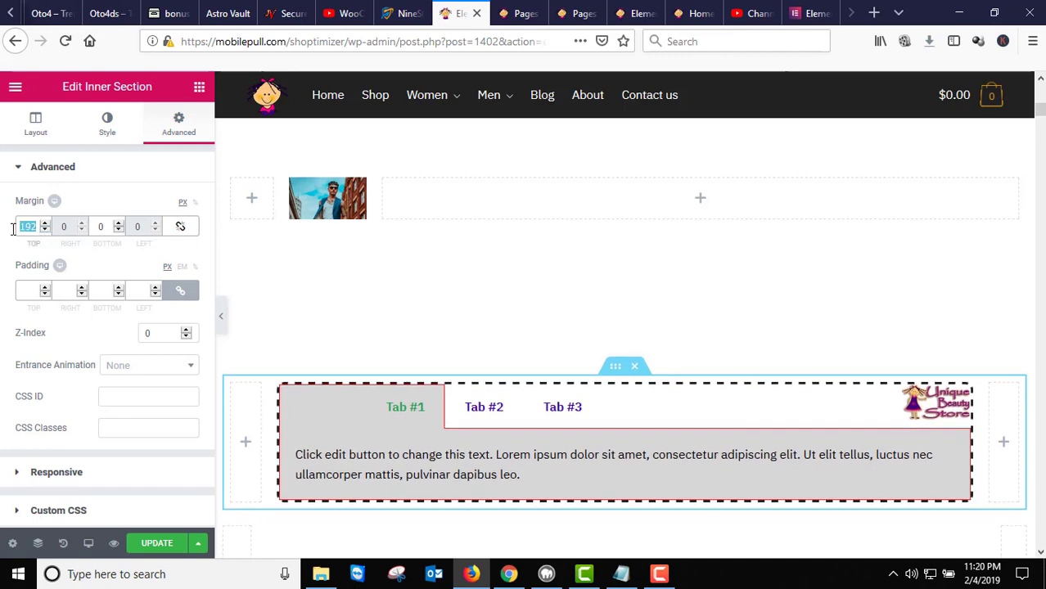
type("0")
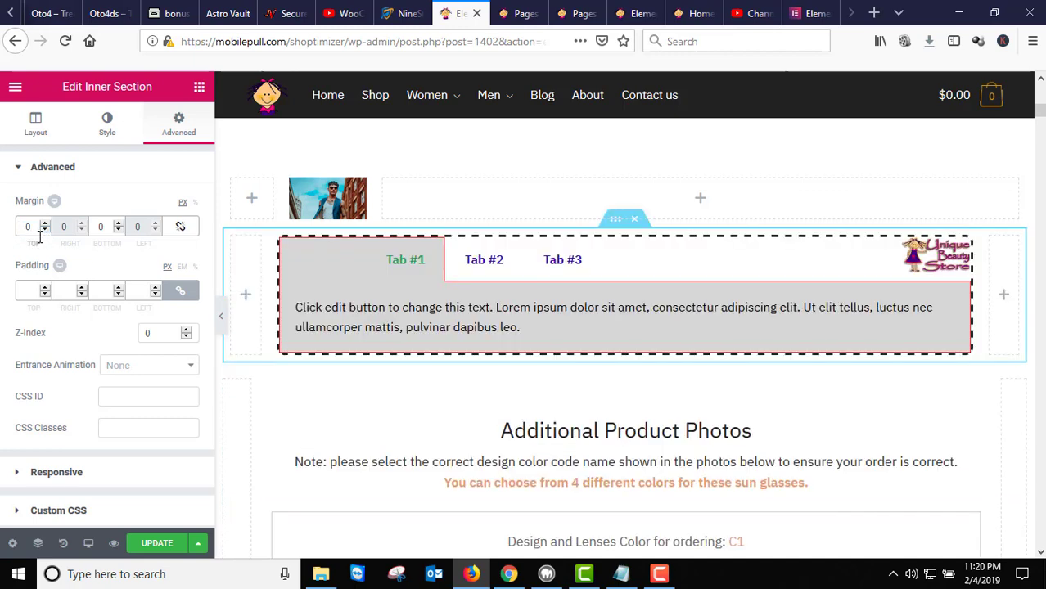
Set this inner section's top margin to -85 px to pull the tab bar up behind the man's photo
left_click(45, 230)
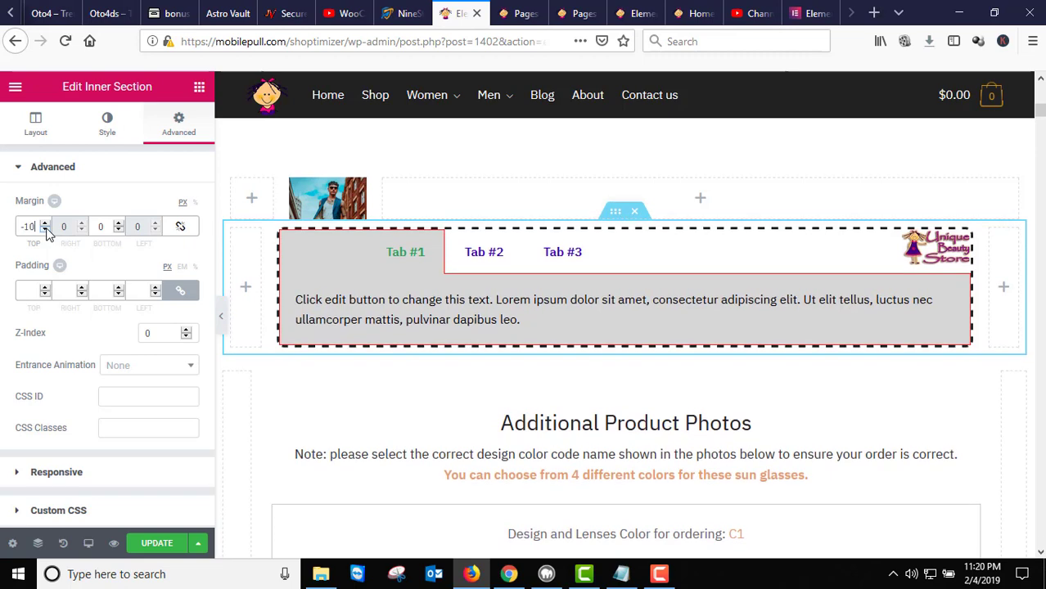
left_click(45, 230)
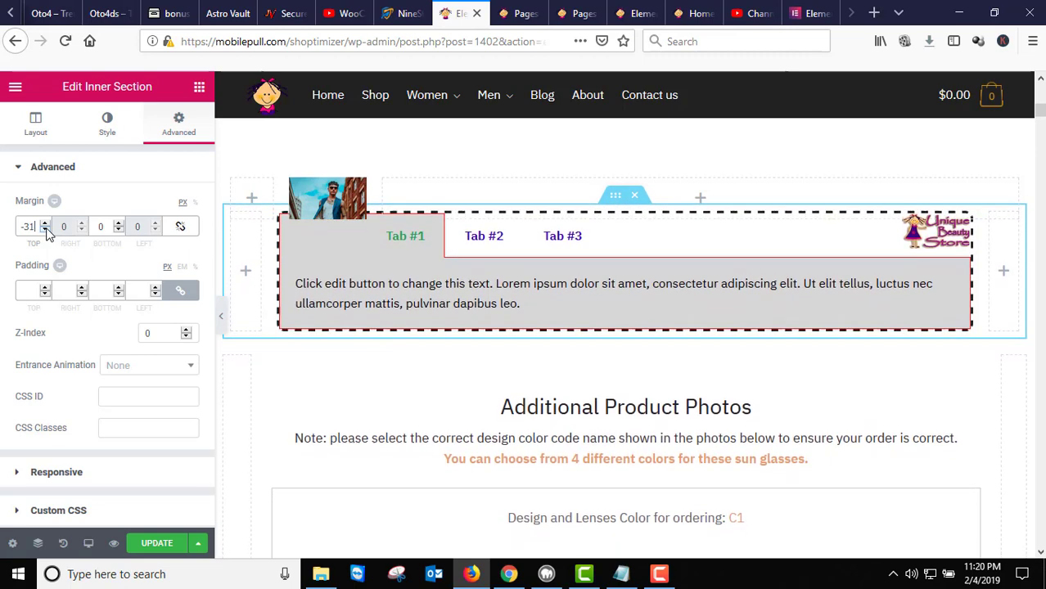
left_click(45, 230)
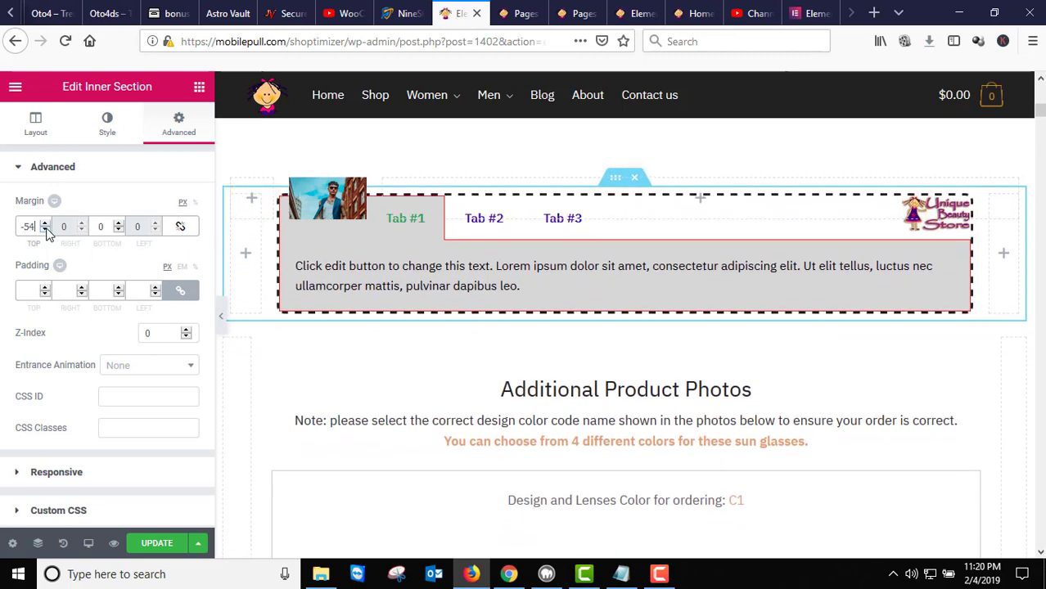
left_click(45, 230)
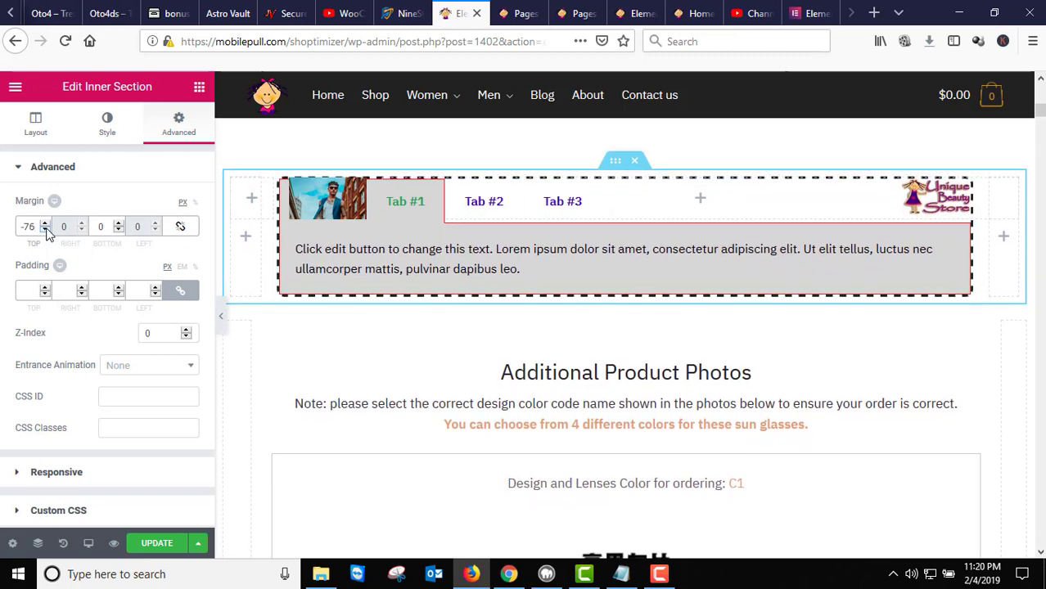
left_click(45, 230)
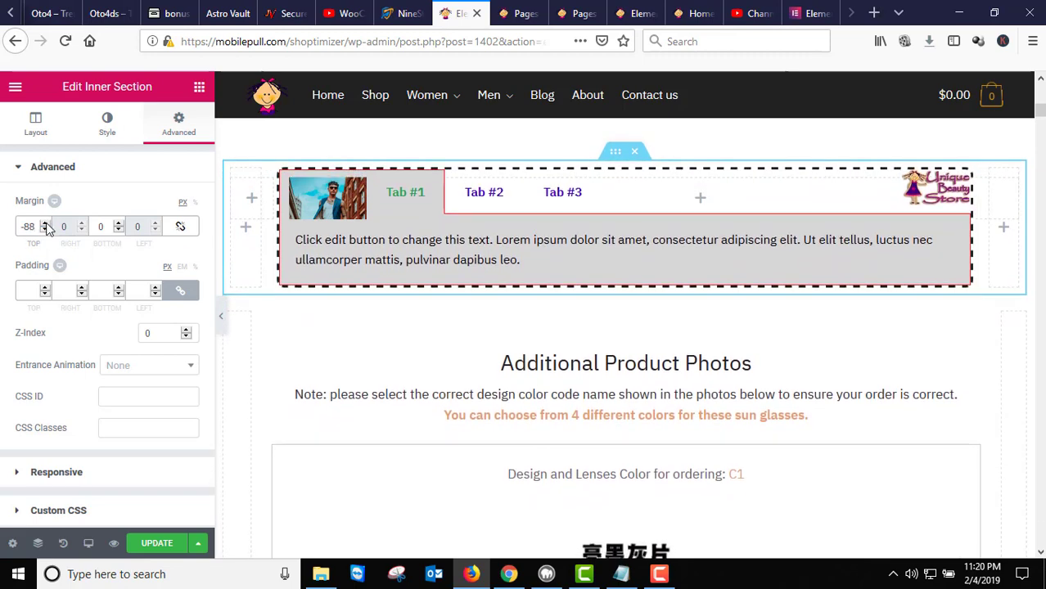
left_click(46, 229)
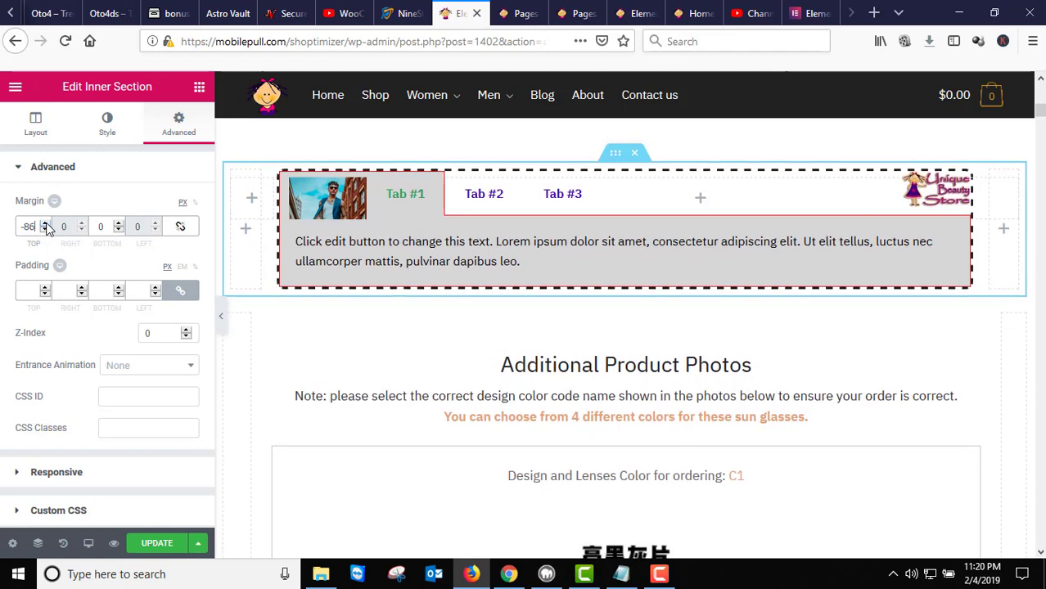
left_click(46, 224)
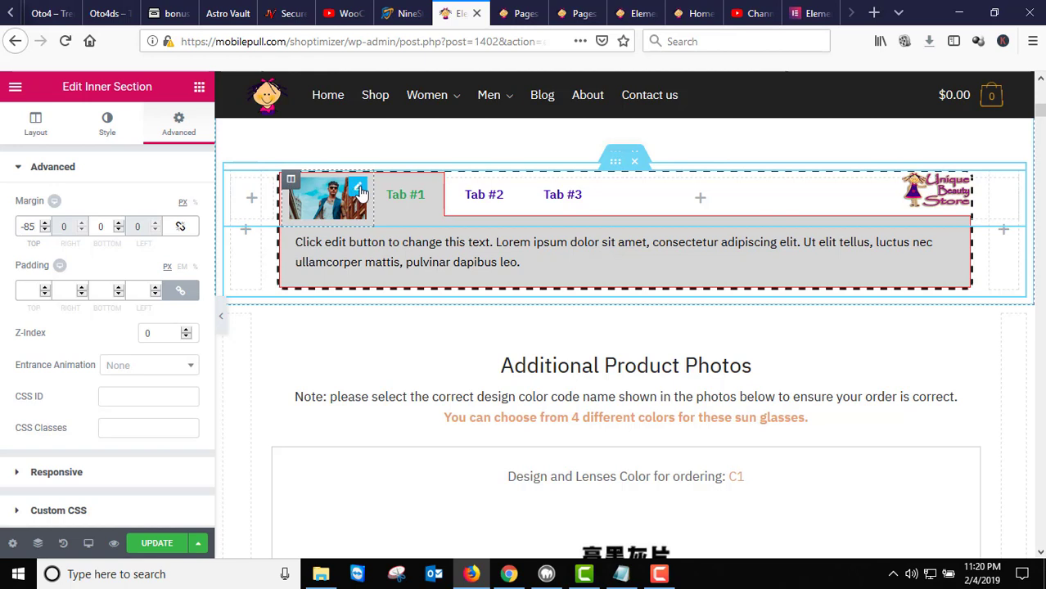
Set the tab-bar photo's width to 82% and check it against both tabs widgets
left_click(359, 191)
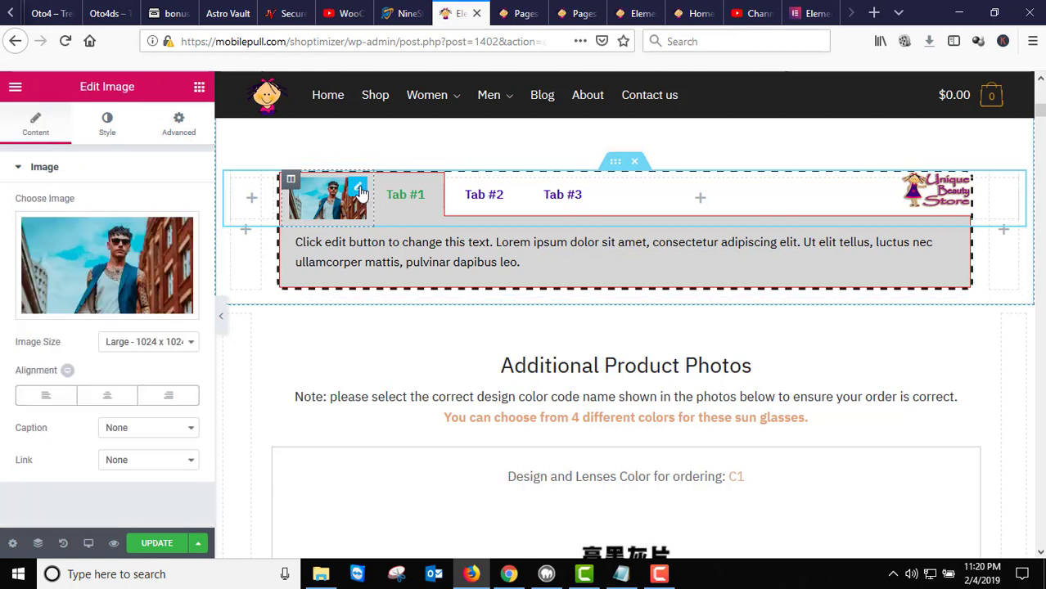
left_click(97, 129)
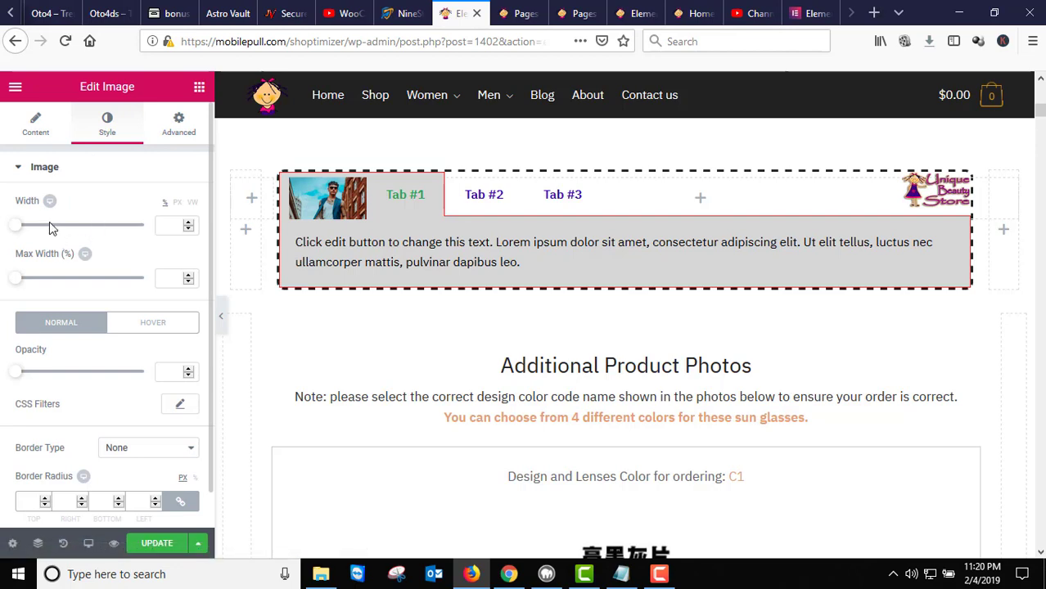
left_click_drag(20, 235, 124, 261)
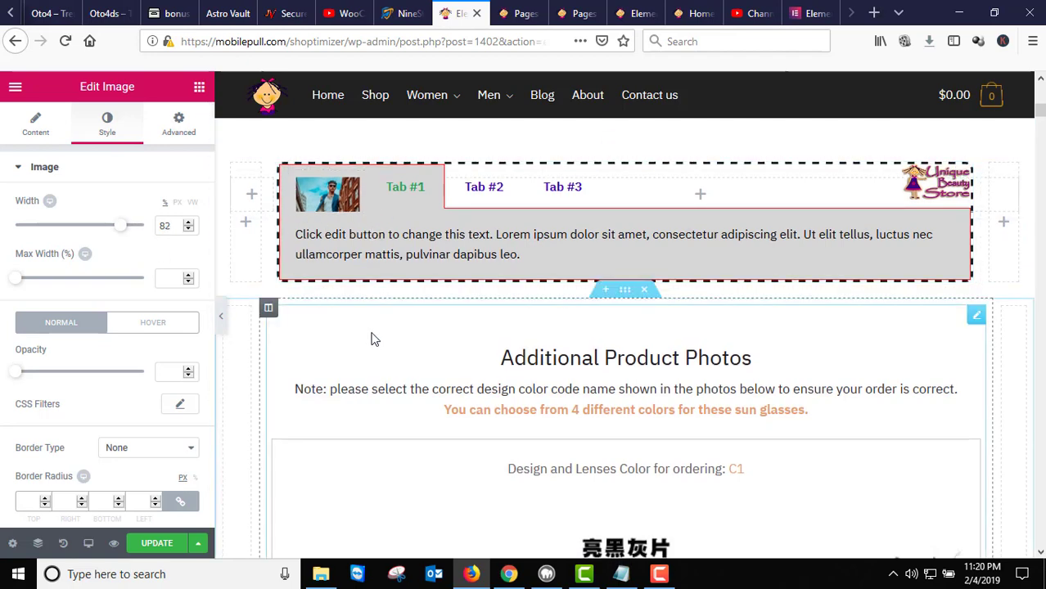
scroll(384, 336, "up", 1)
scroll(384, 336, "up", 1)
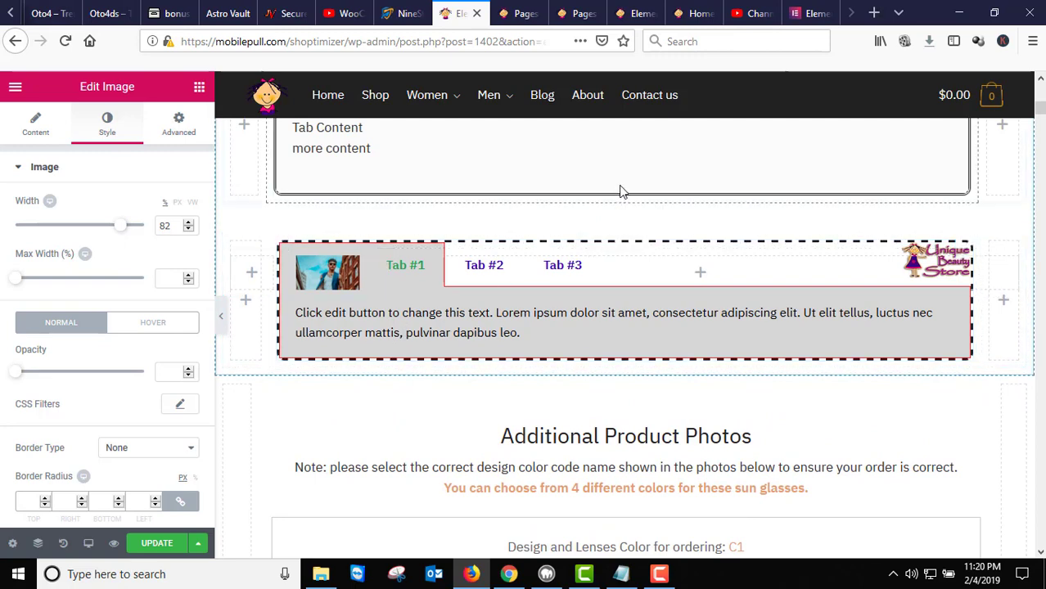
scroll(609, 257, "up", 2)
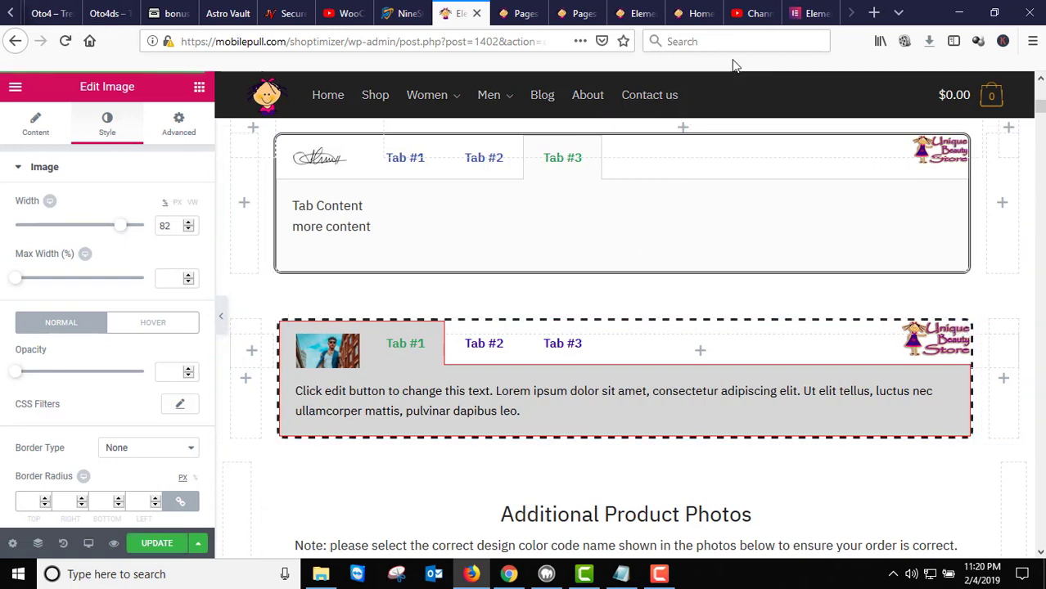
Reload the live home page and switch through all three dashed-border tabs to check the photo overlay, dismissing the coupon popup and finishing on Tab #1
left_click(688, 16)
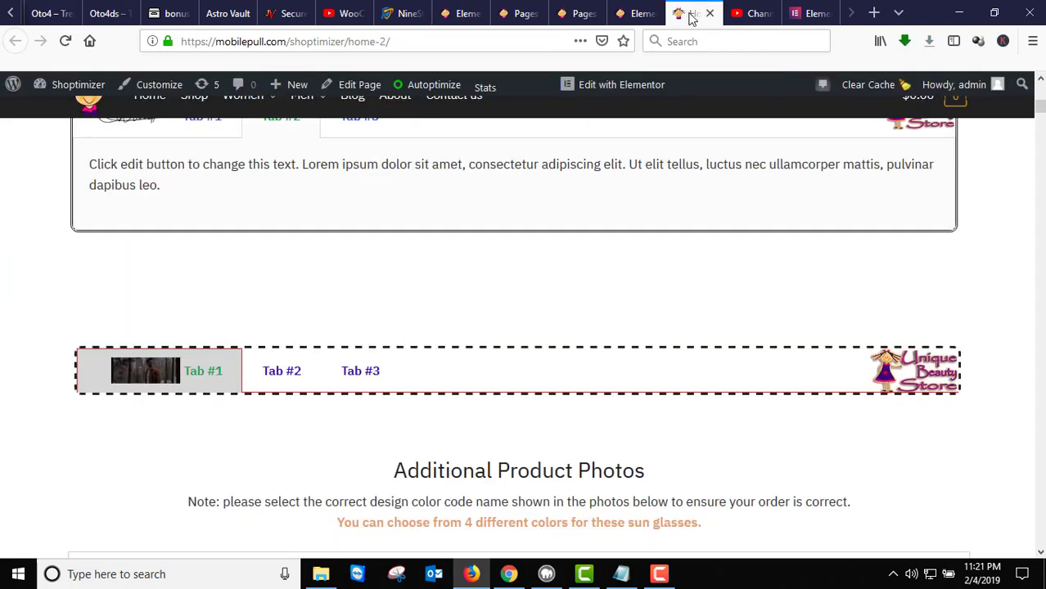
left_click(64, 41)
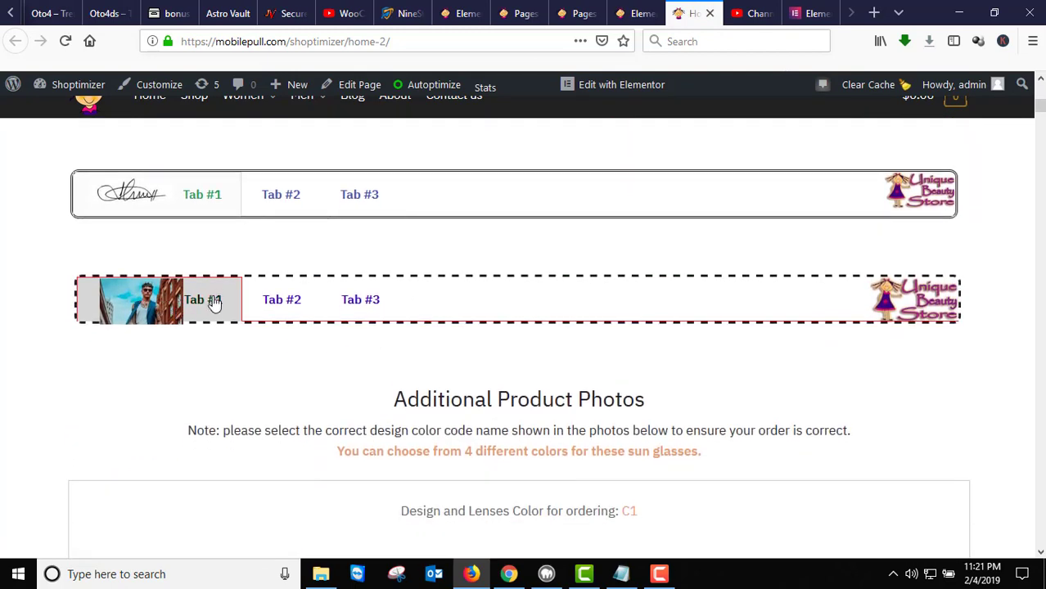
left_click(267, 301)
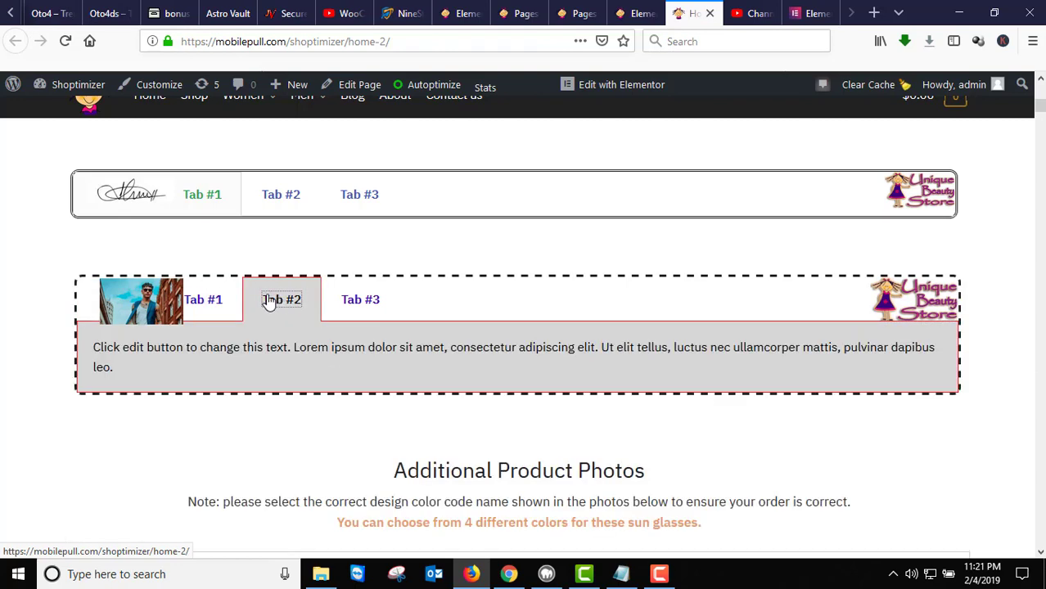
left_click(215, 304)
left_click(312, 301)
left_click(366, 302)
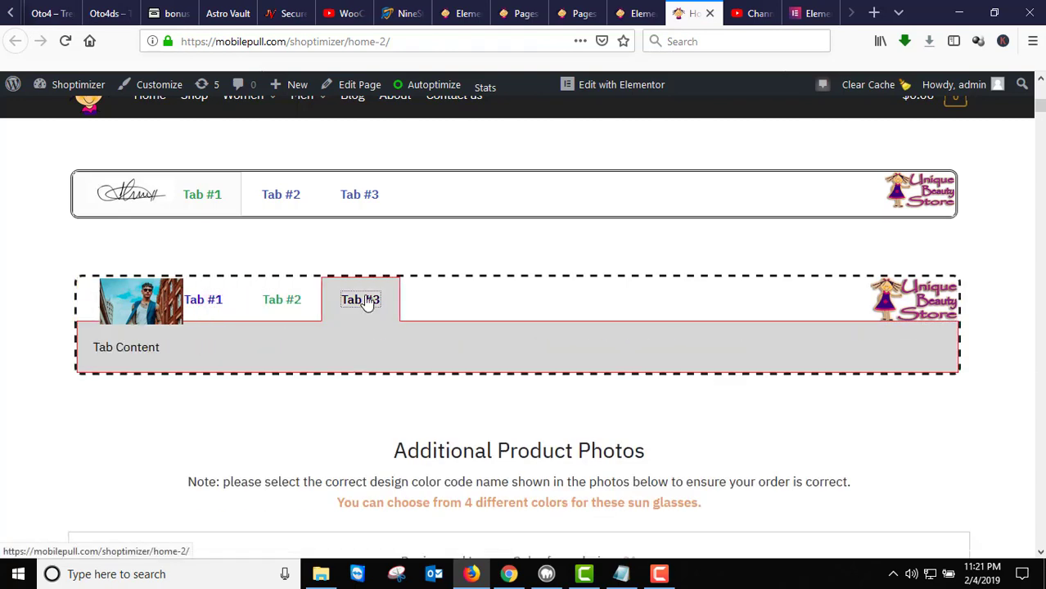
left_click(292, 302)
left_click(206, 304)
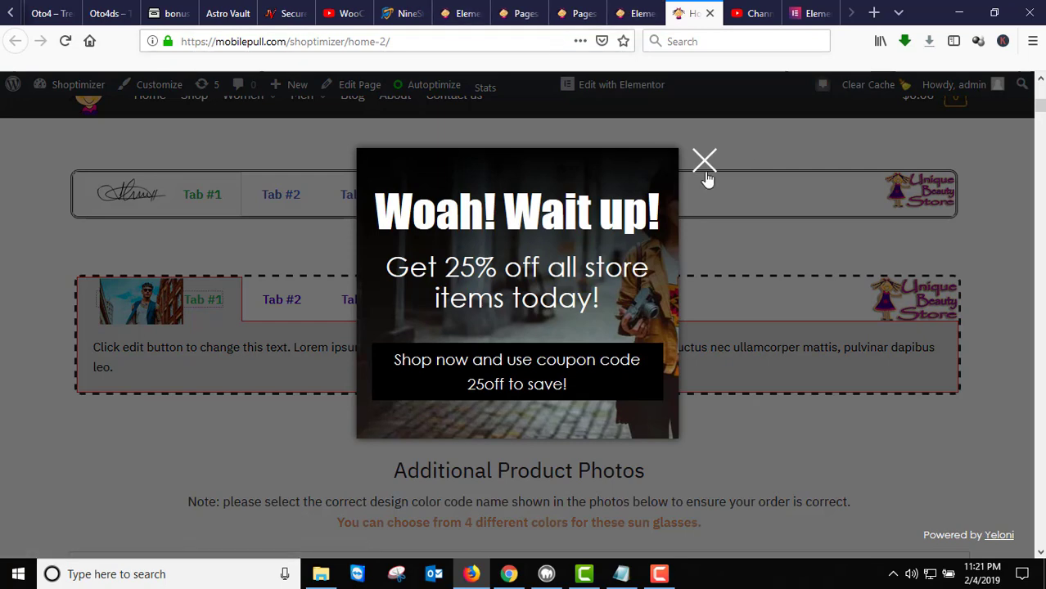
left_click(705, 161)
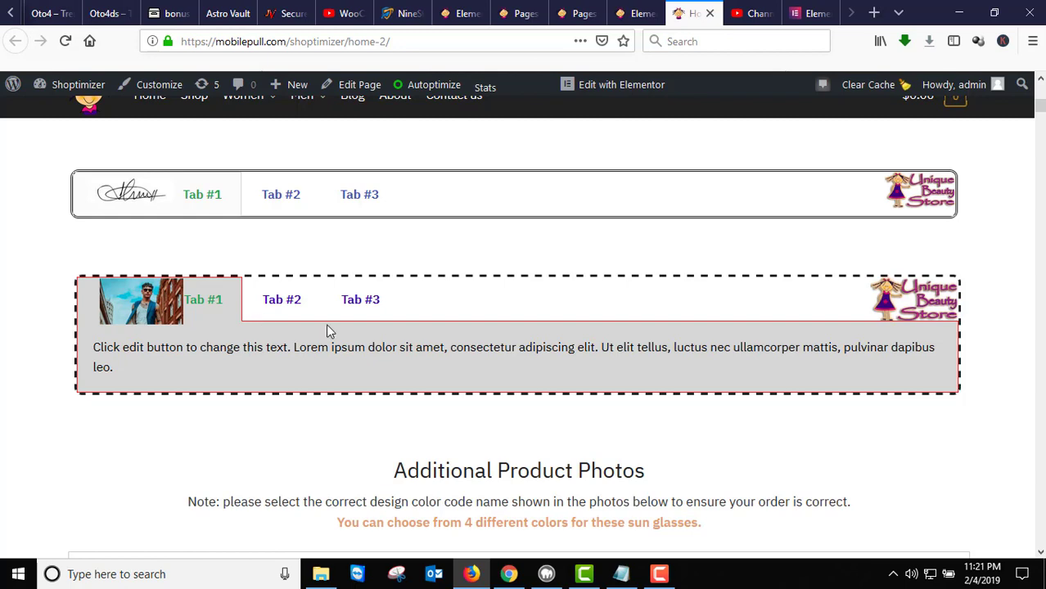
Compare the dashed-border tabs section in the Elementor editor with its rendering on the live home page, finishing in the editor
left_click(452, 16)
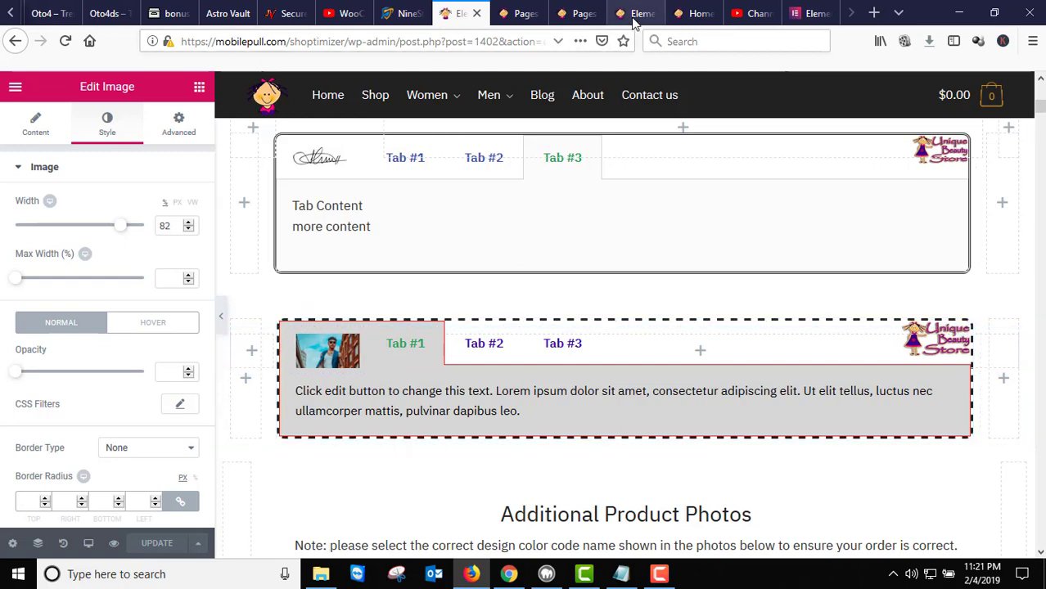
left_click(700, 15)
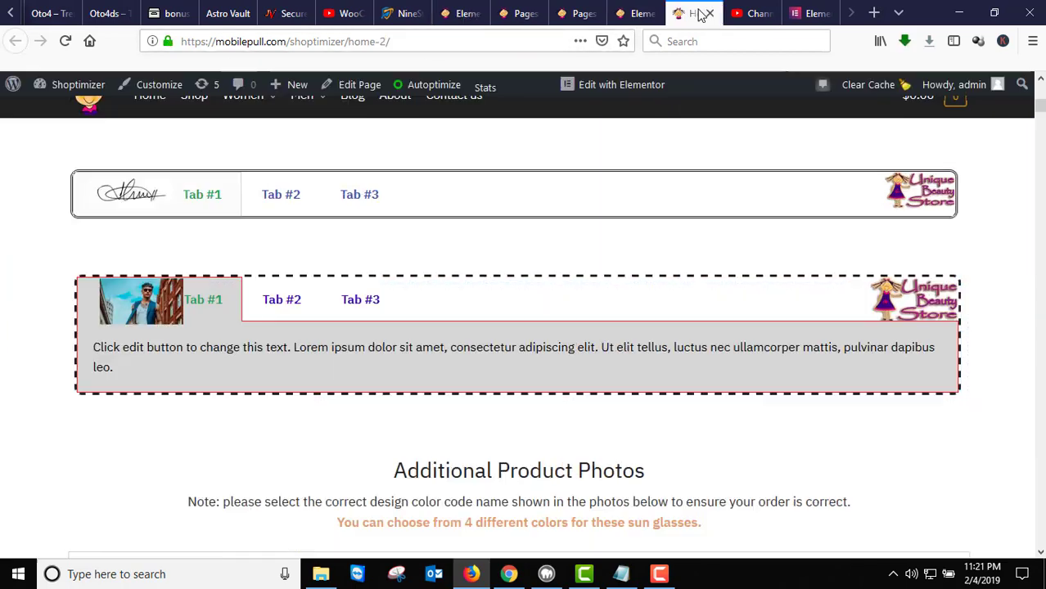
left_click(446, 15)
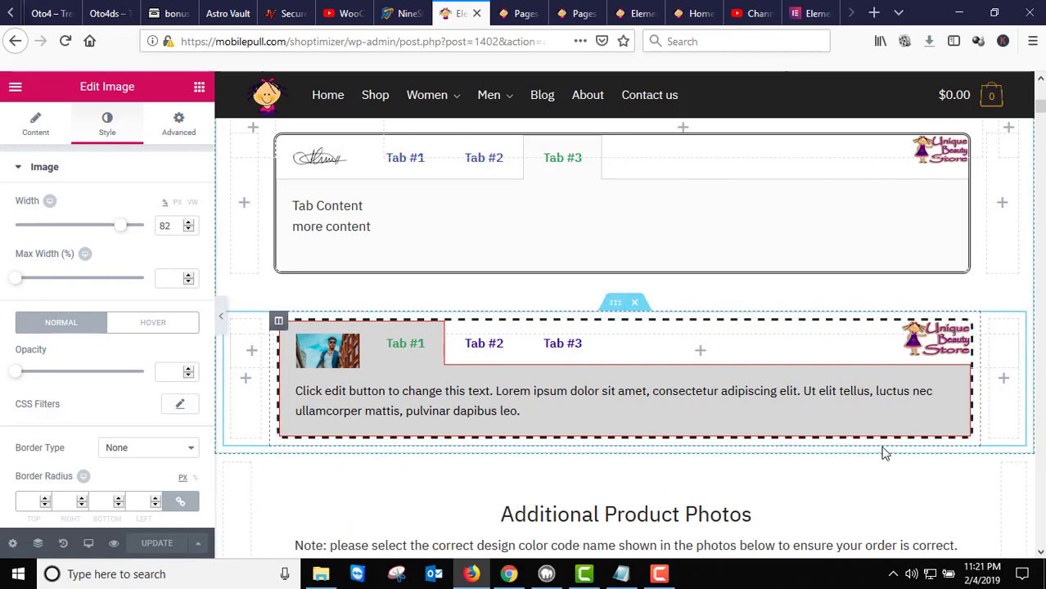
scroll(890, 453, "down", 2)
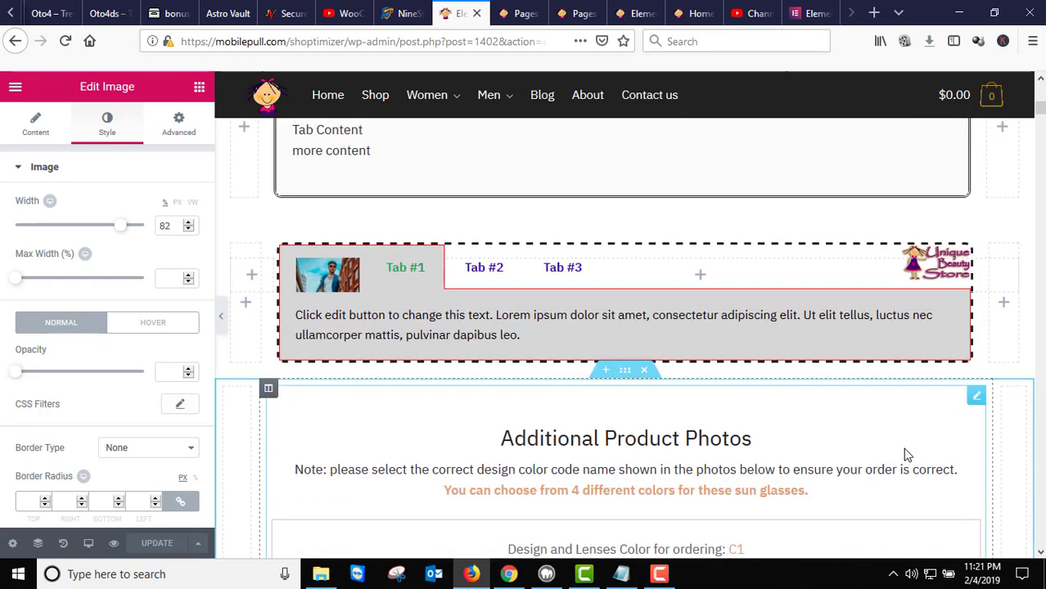
scroll(906, 454, "up", 2)
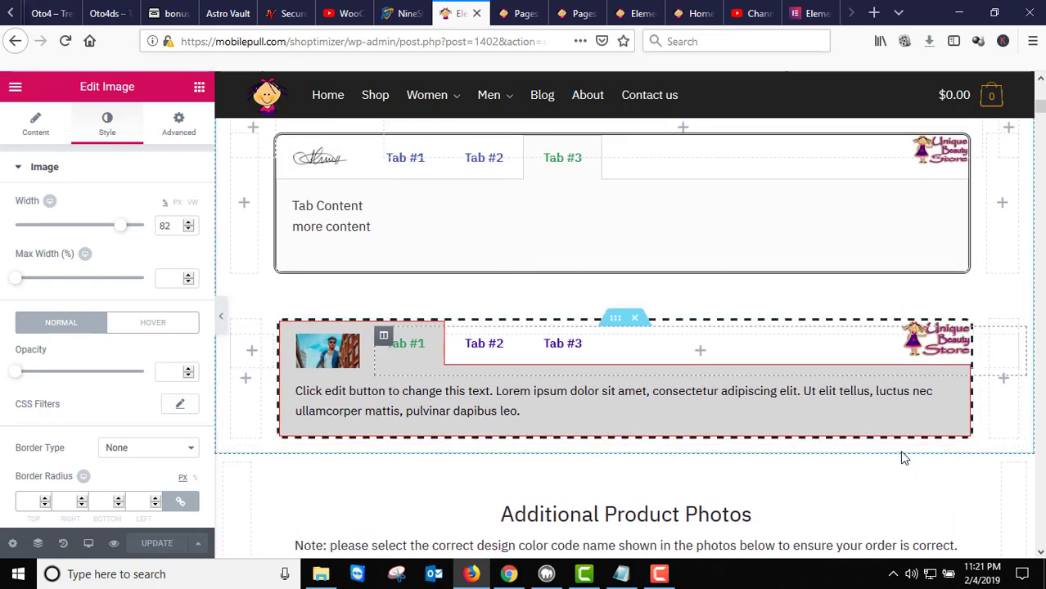